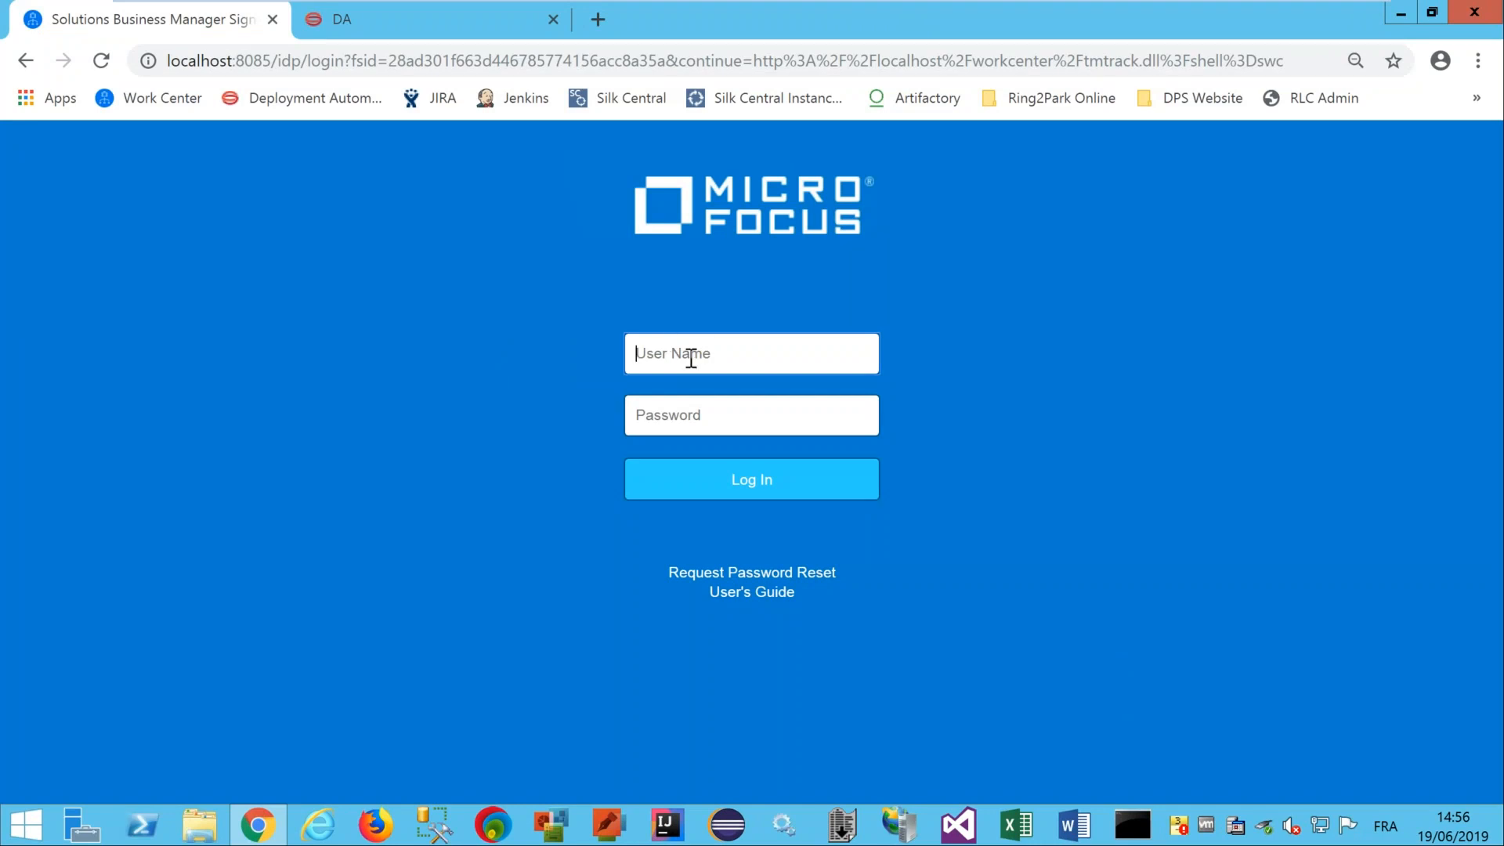
Sign in to SBM Work Center with the admin user name and password.
type("admin")
key("Tab")
type("admin")
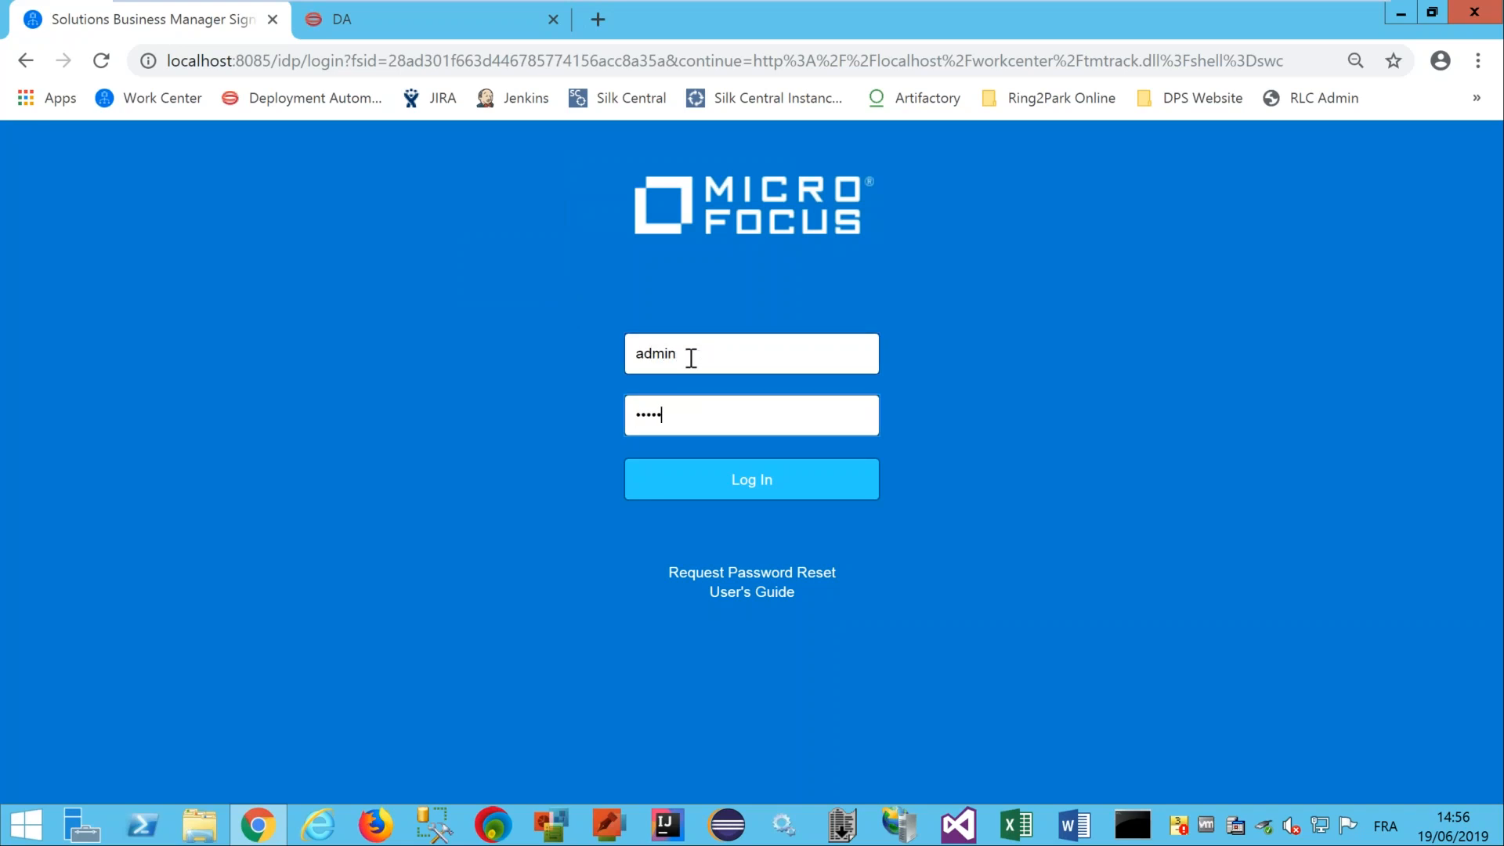
key("Return")
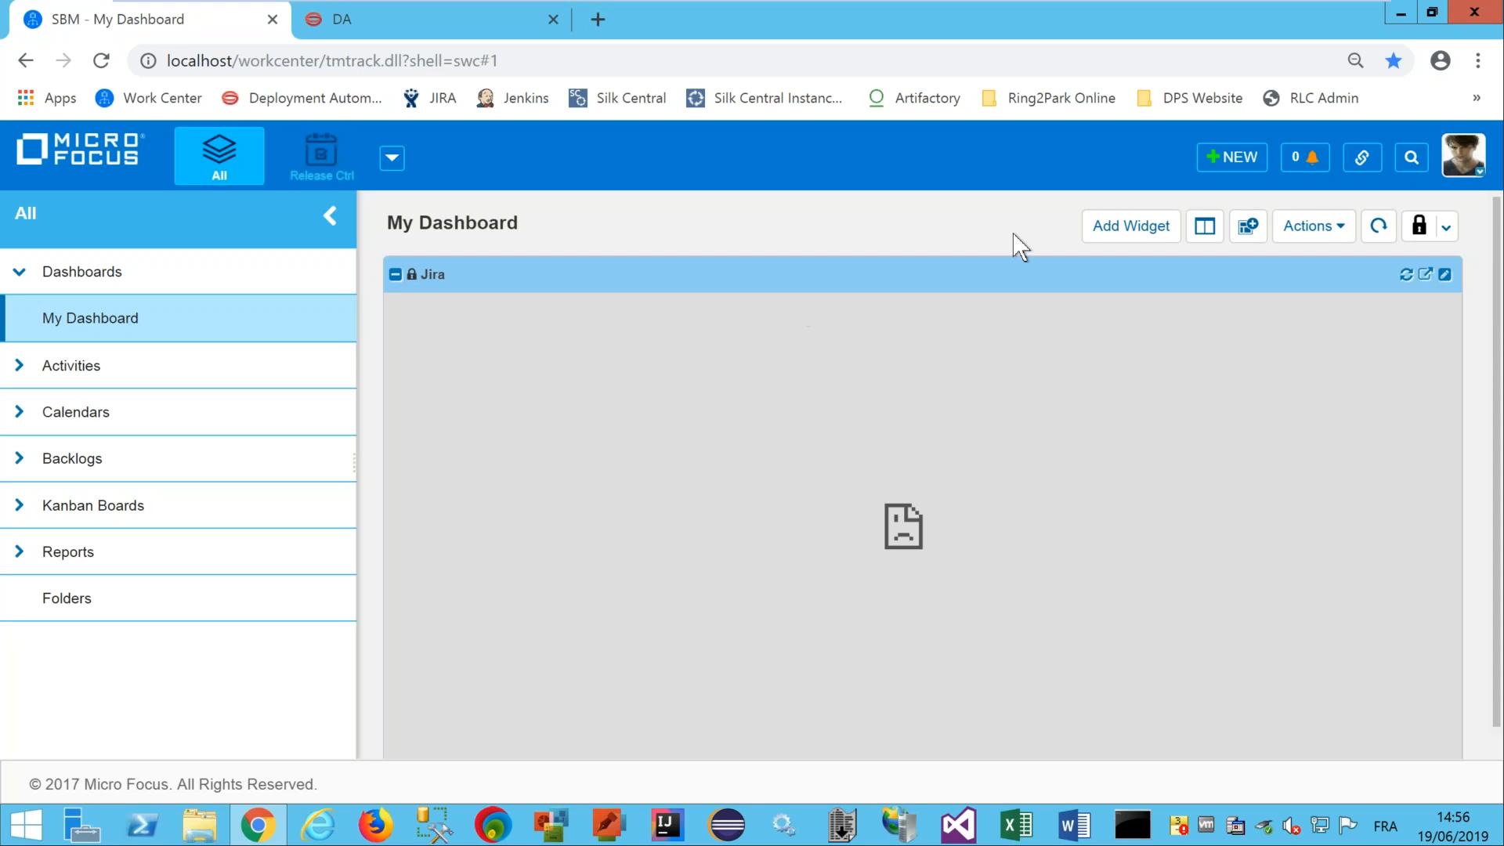
Start a new Planning Release Train item from the NEW menu.
left_click(1243, 159)
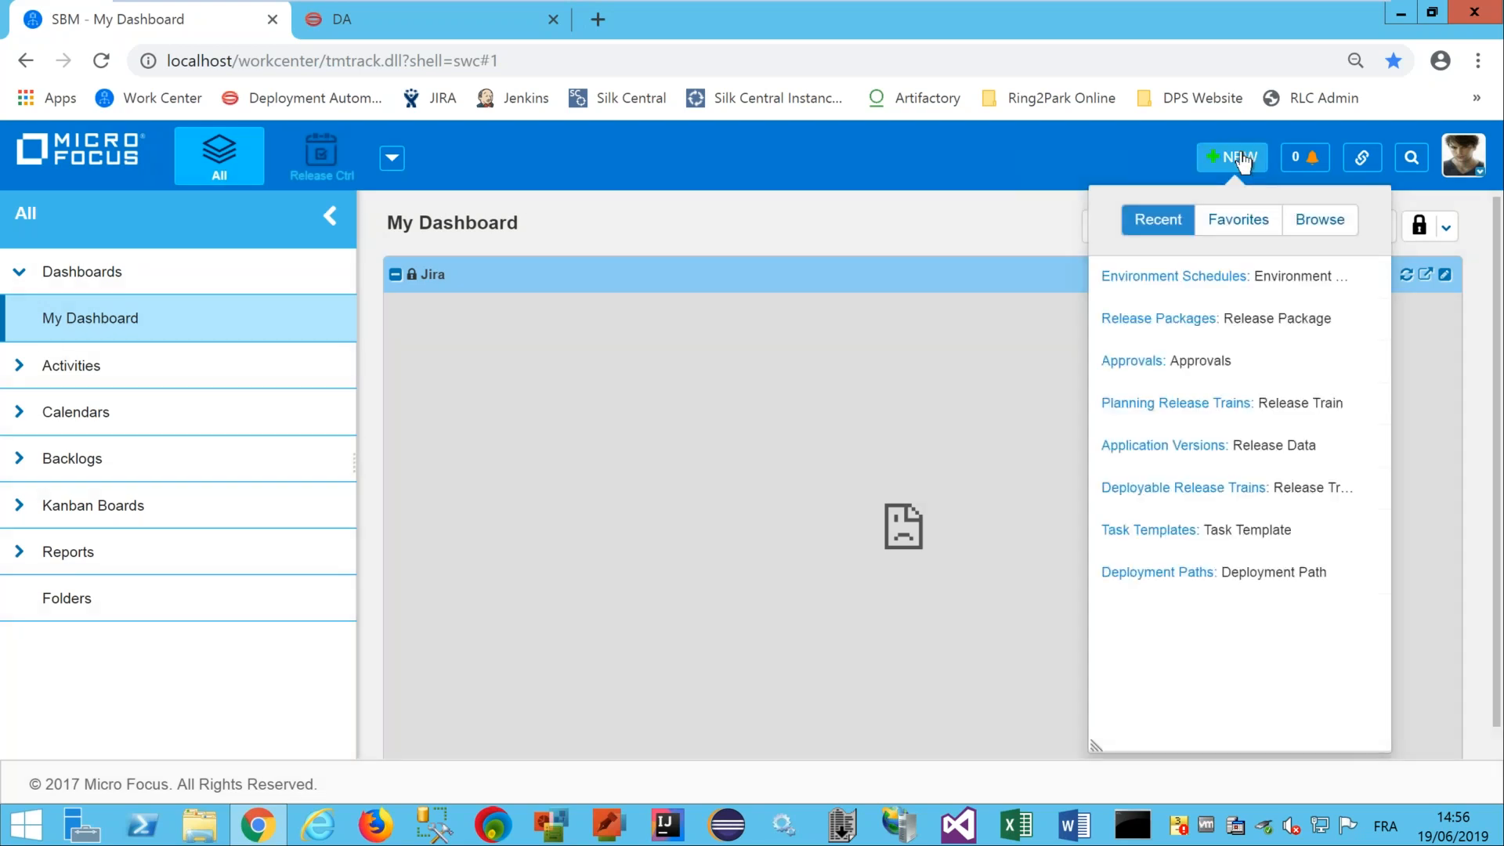
left_click(1141, 401)
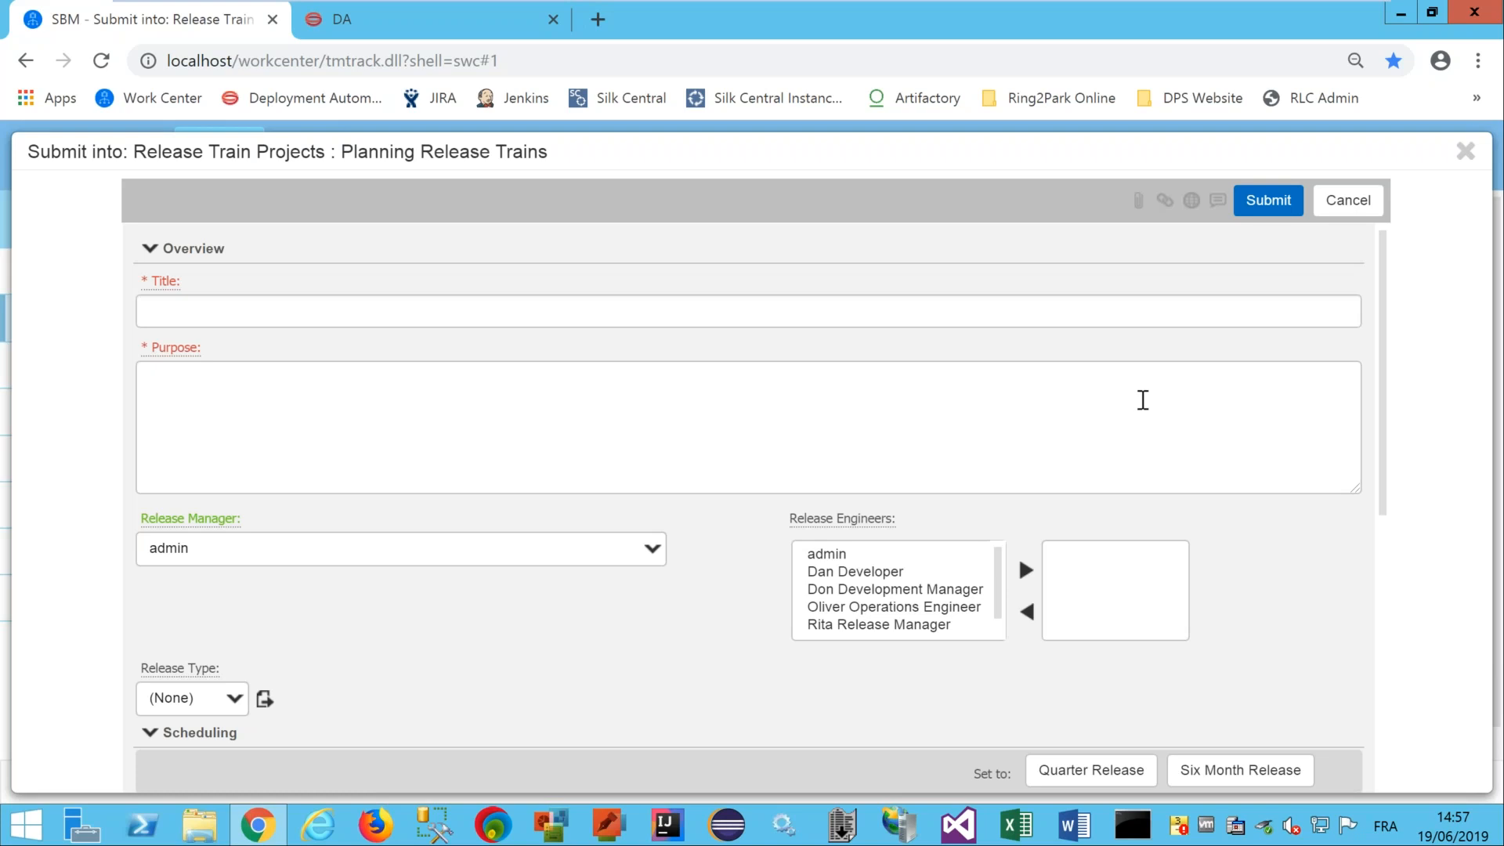
Enter 'September Release Train' as both the Title and the Purpose of the release train.
left_click(168, 309)
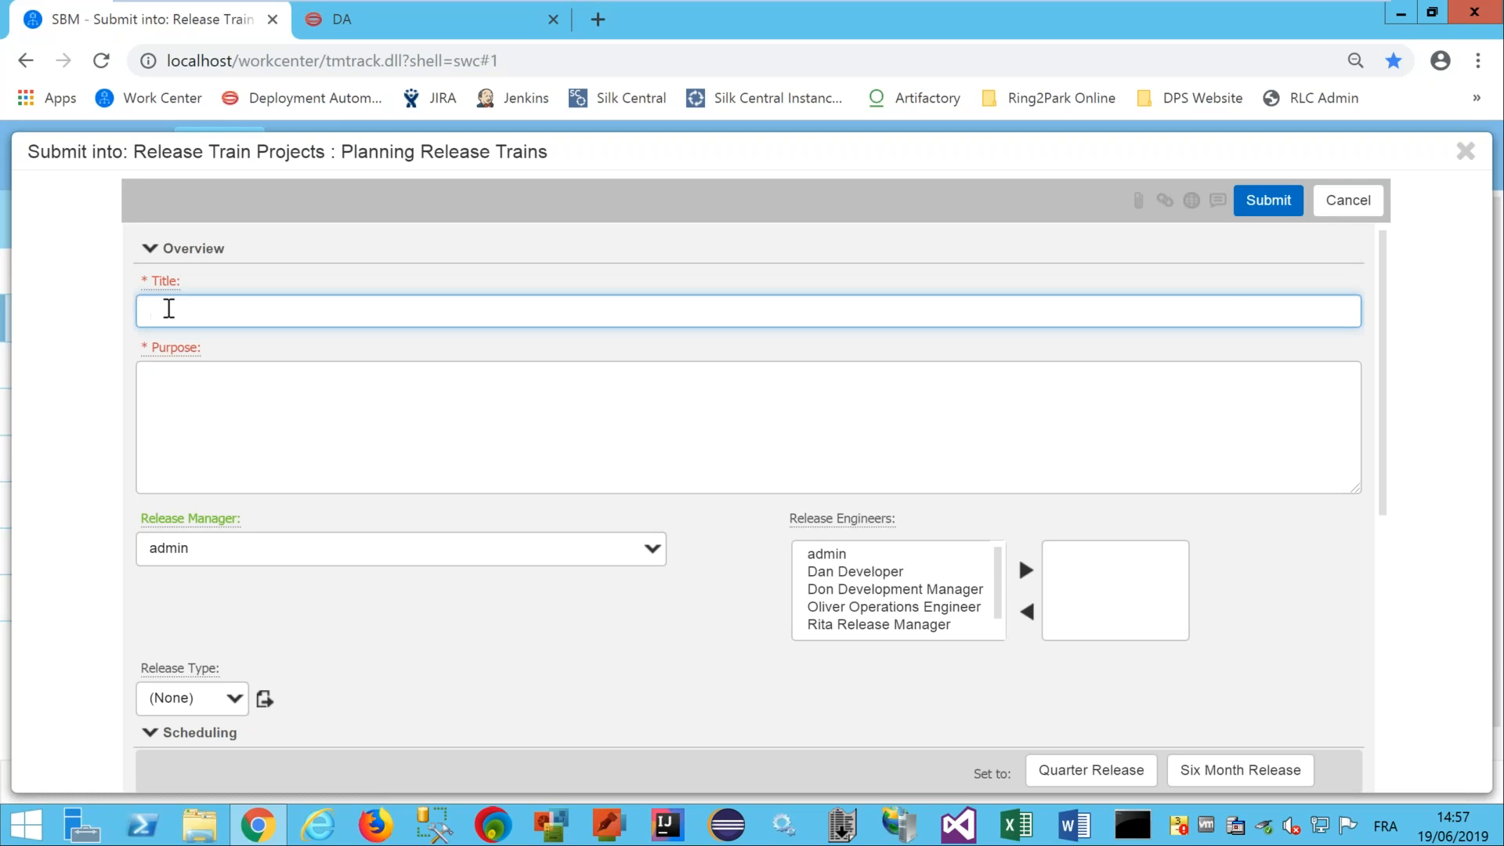
type("September Release Train")
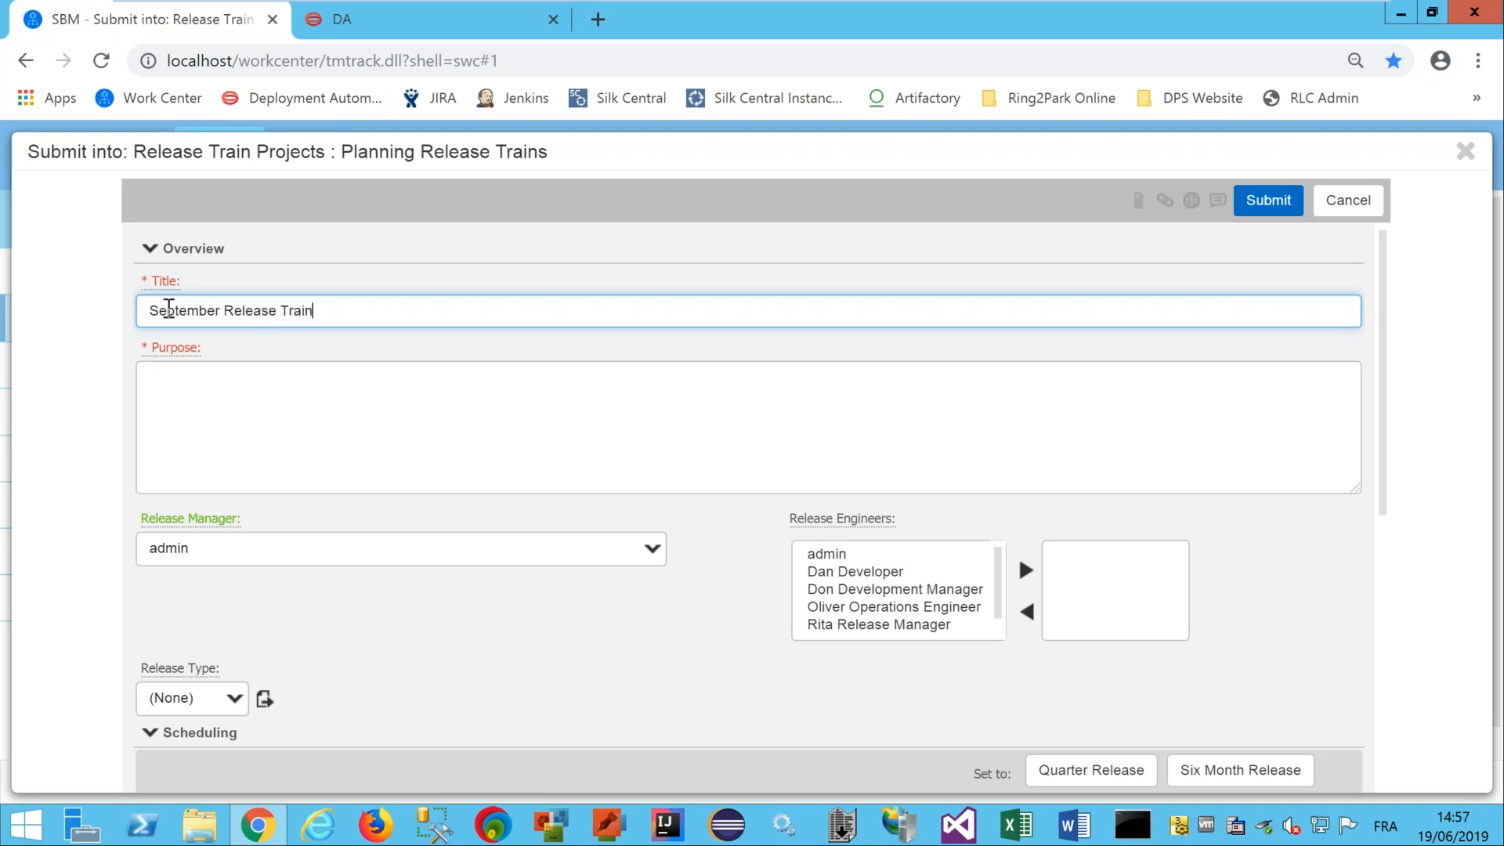
left_click_drag(318, 310, 124, 317)
key("ctrl+c")
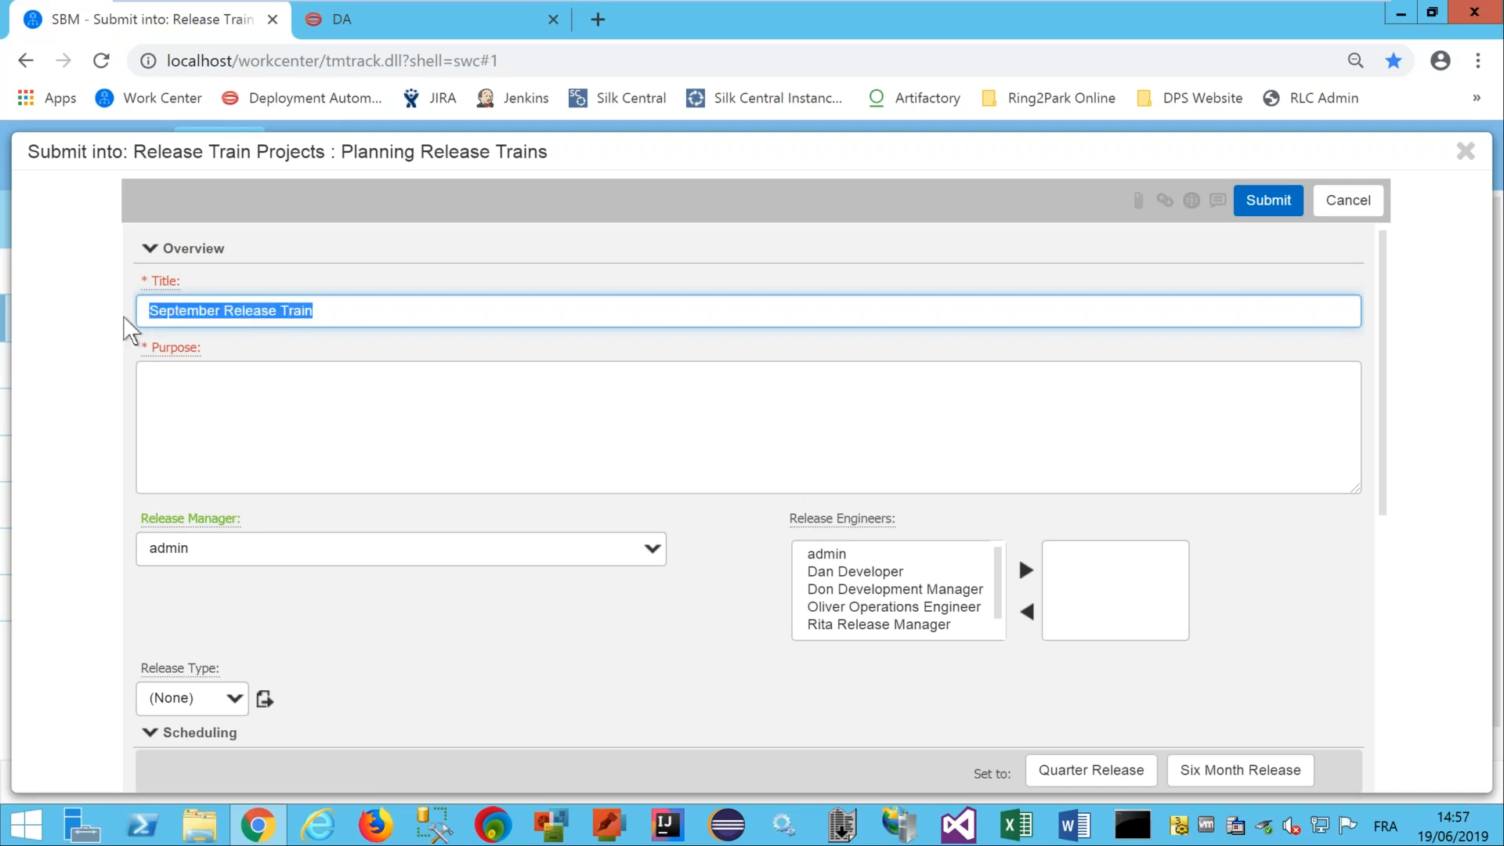
left_click(202, 408)
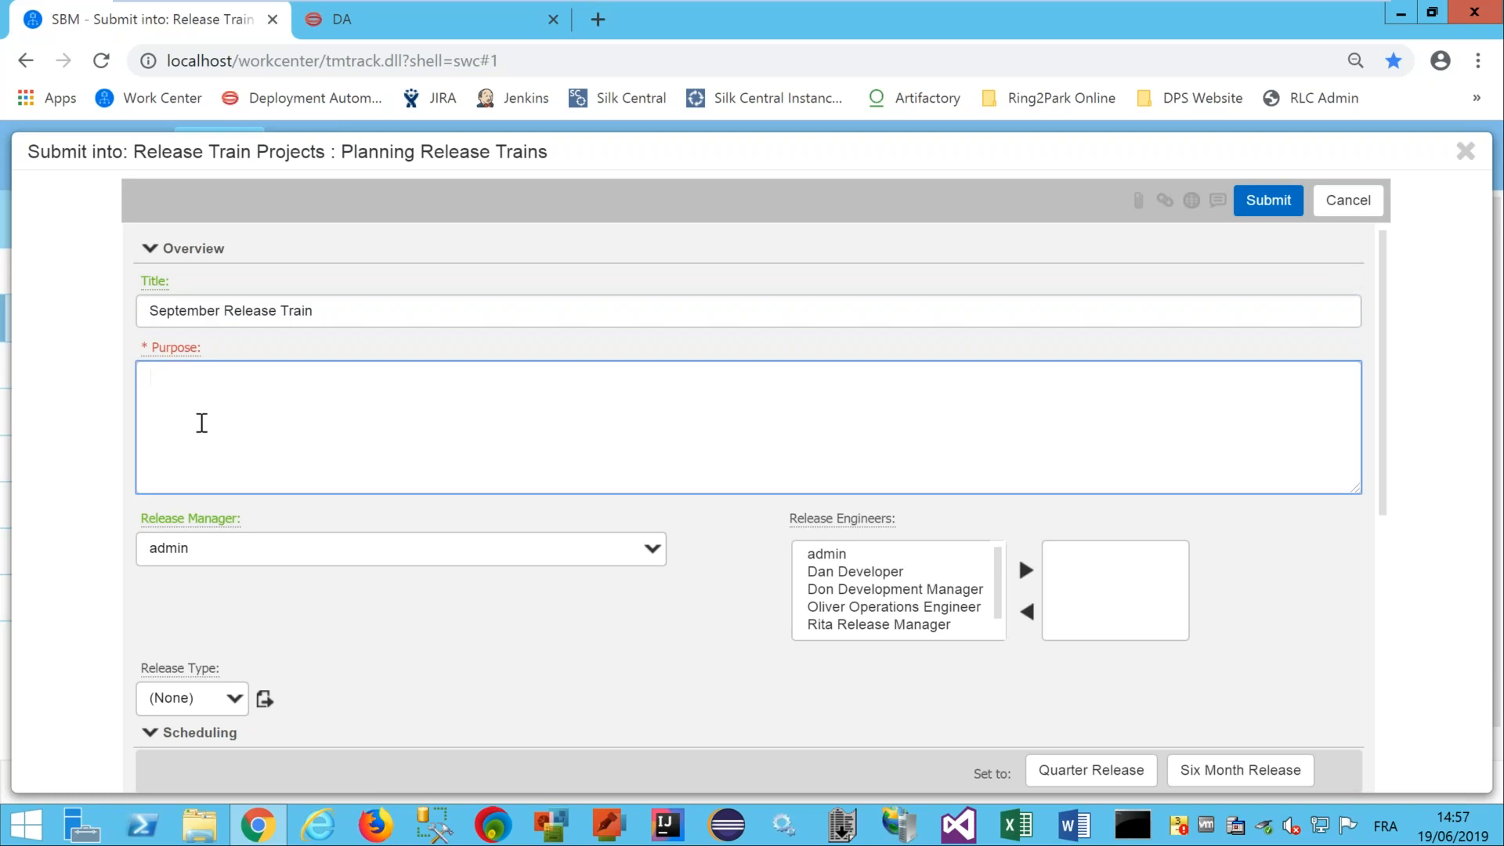
key("ctrl+v")
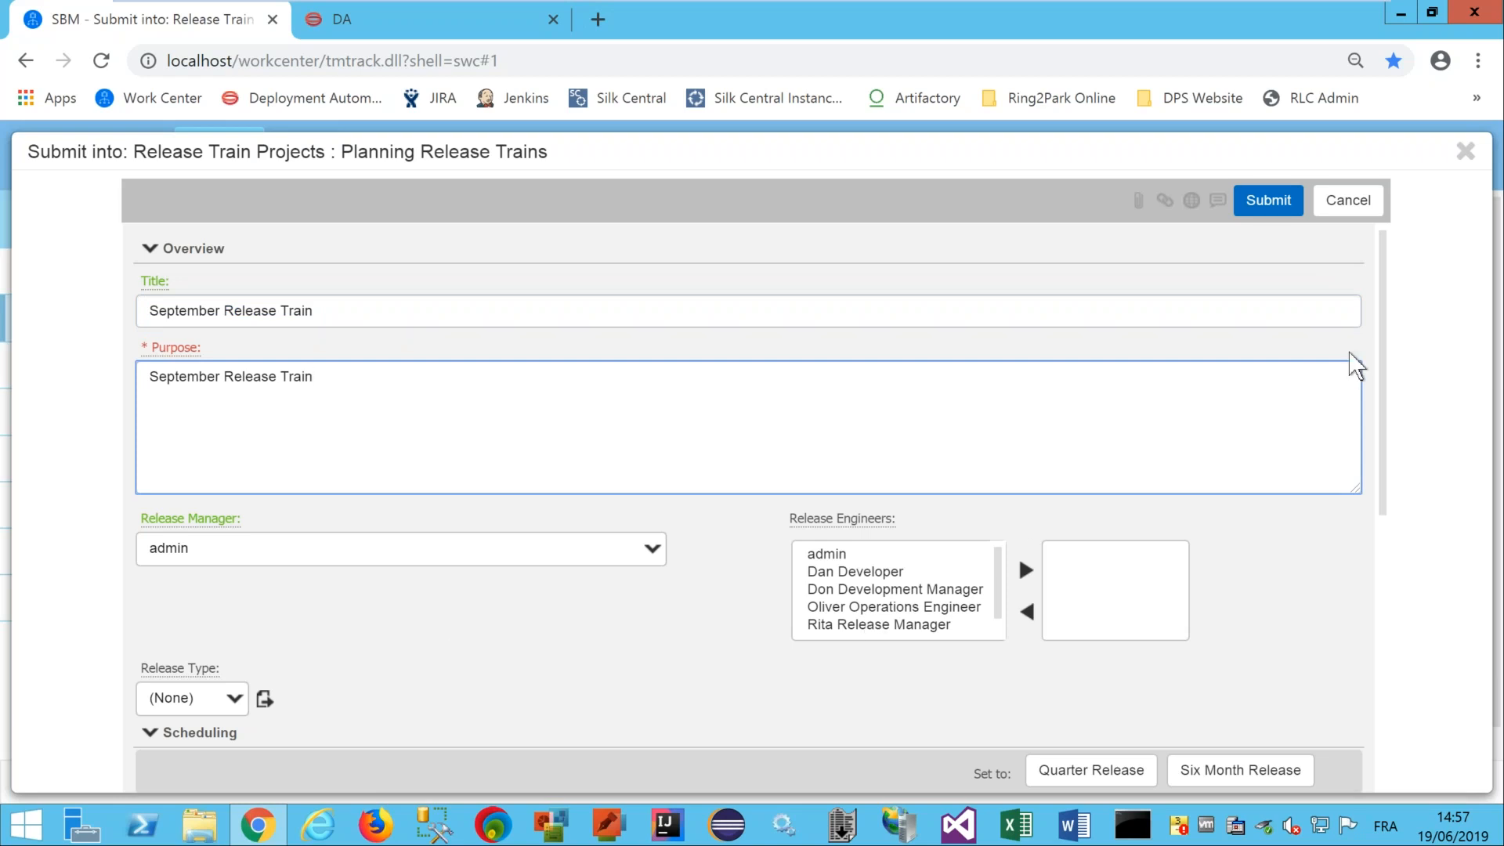
left_click_drag(1383, 318, 1408, 550)
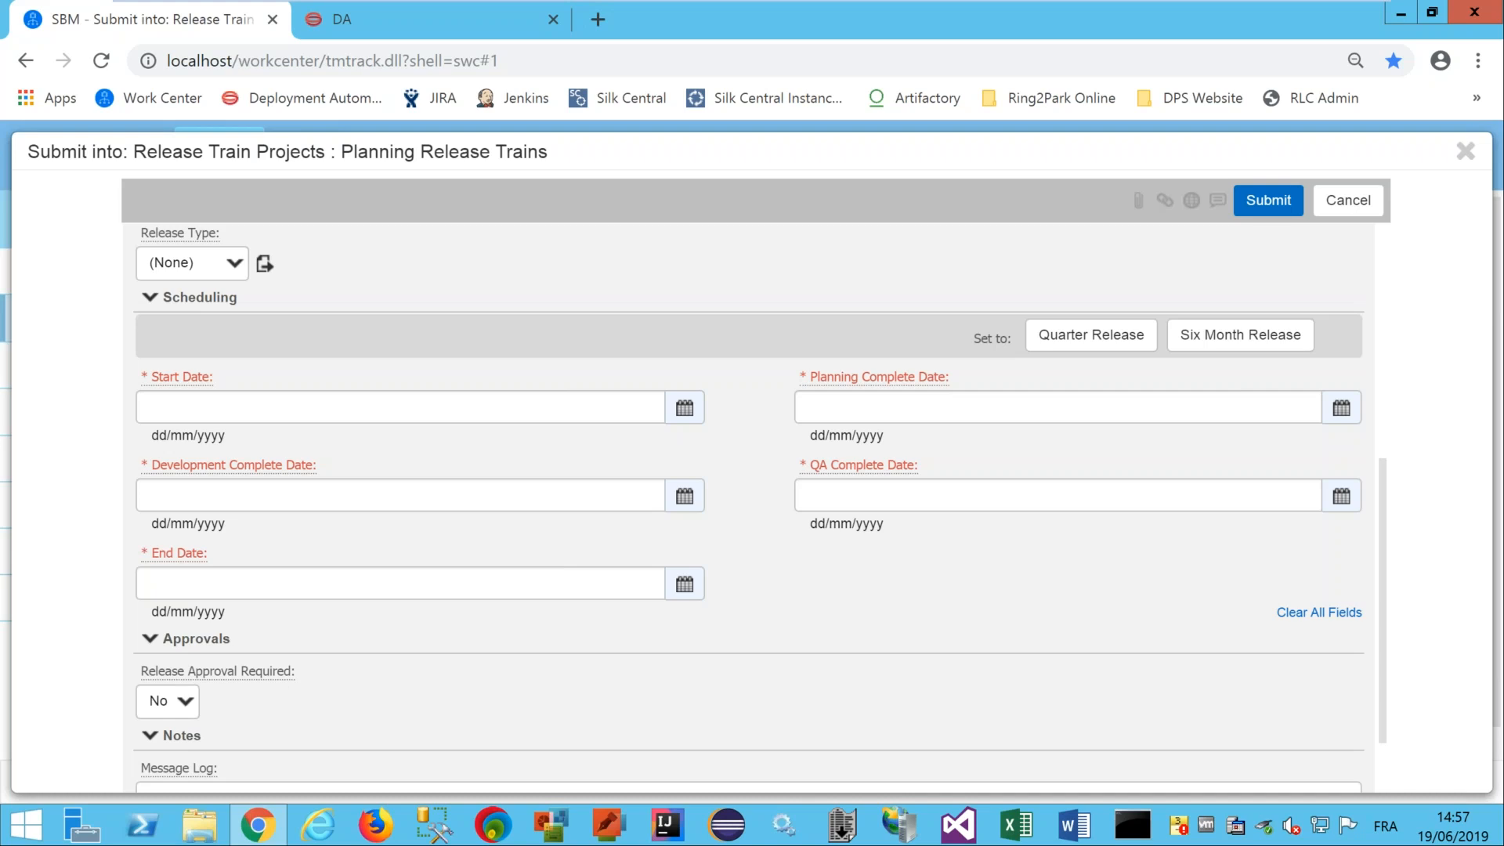
Schedule it as a Quarter Release, set Release Approval Required to Yes, and submit.
left_click(1105, 346)
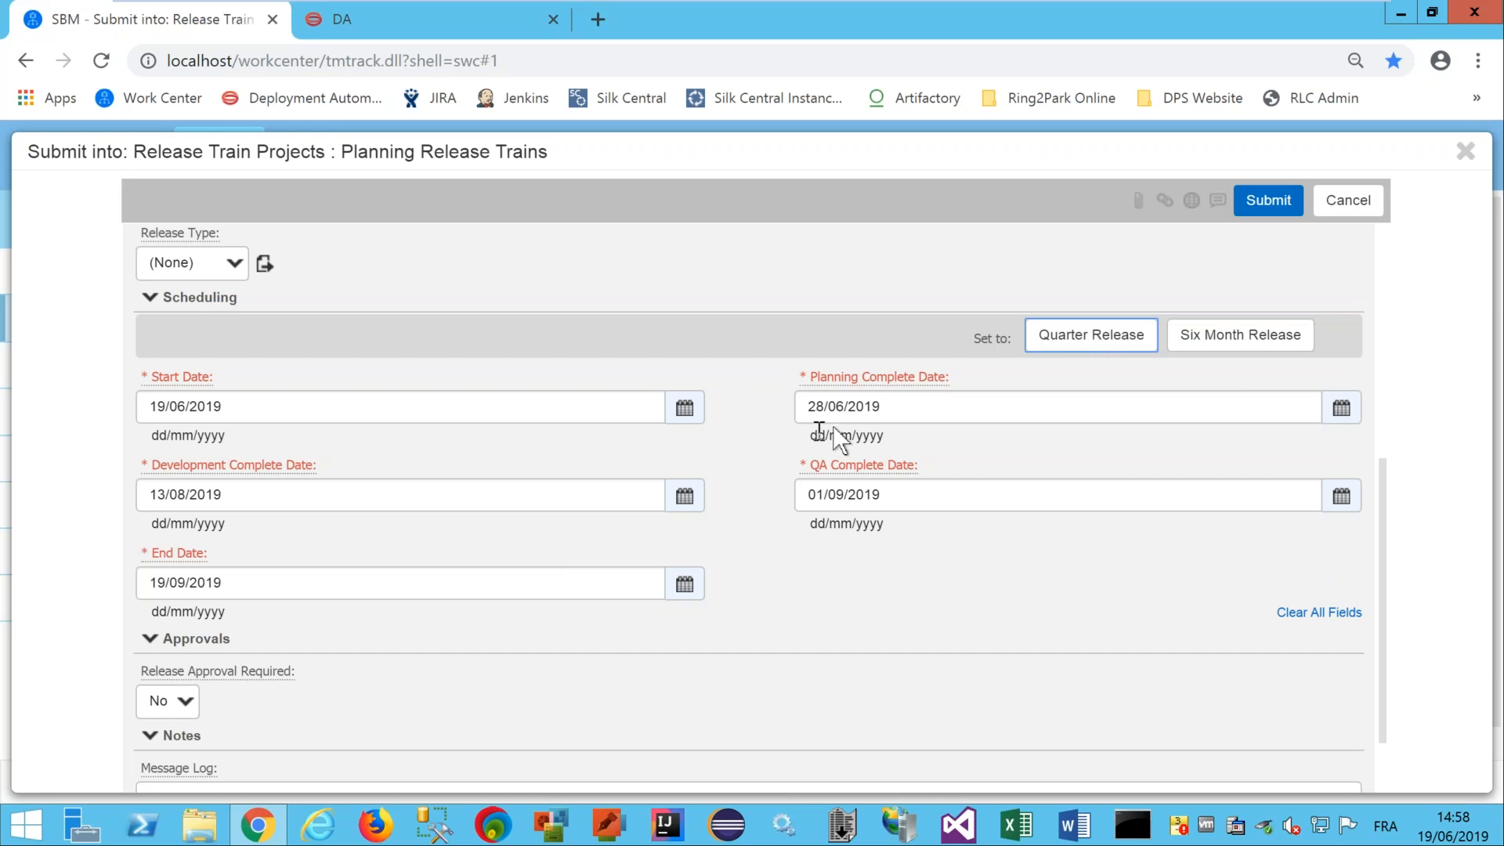
left_click(193, 705)
left_click(171, 725)
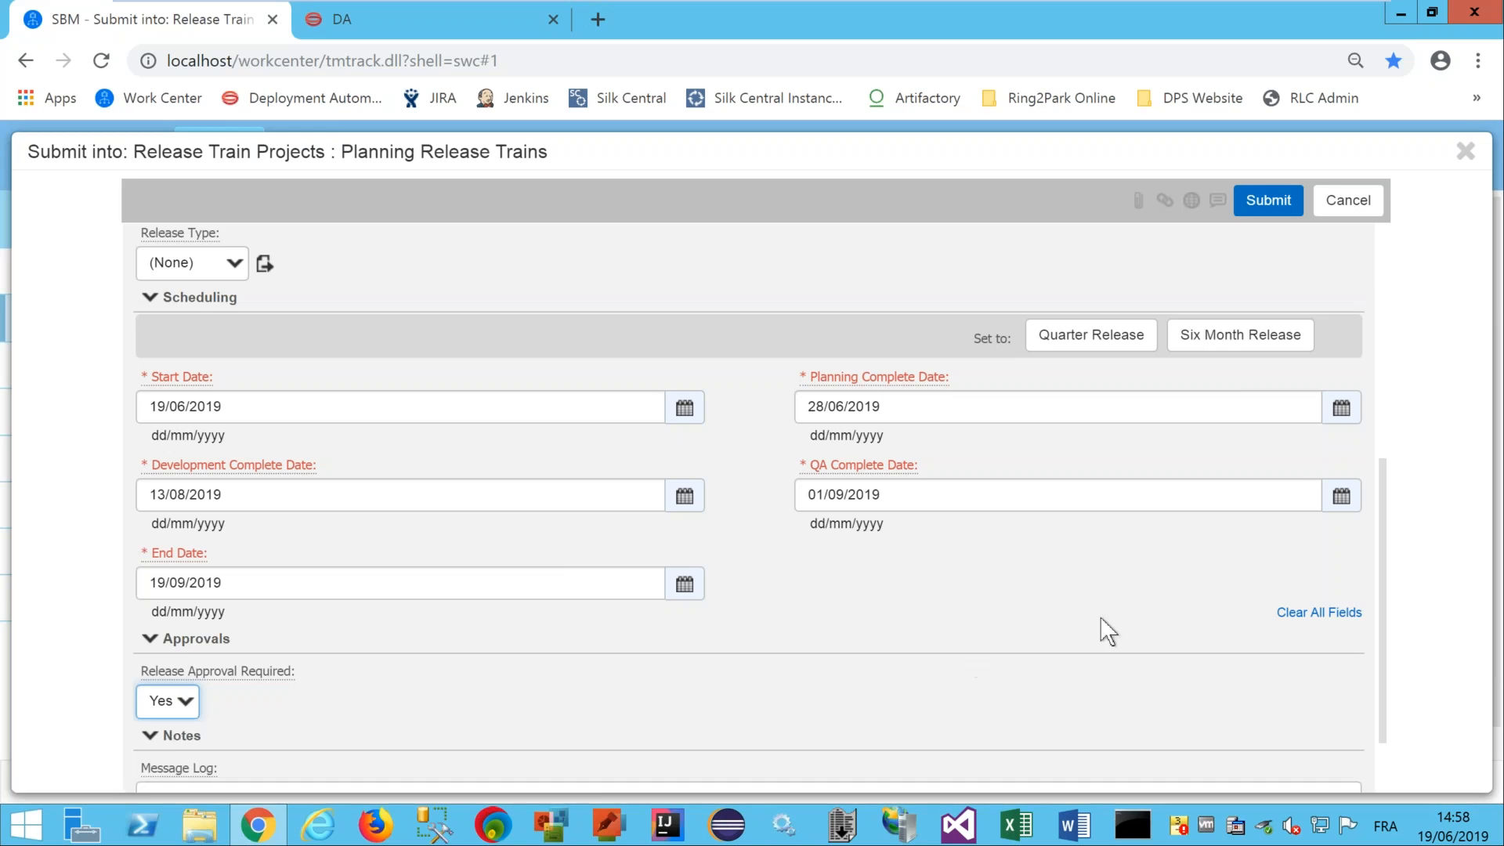
scroll(1383, 580, "down", 1)
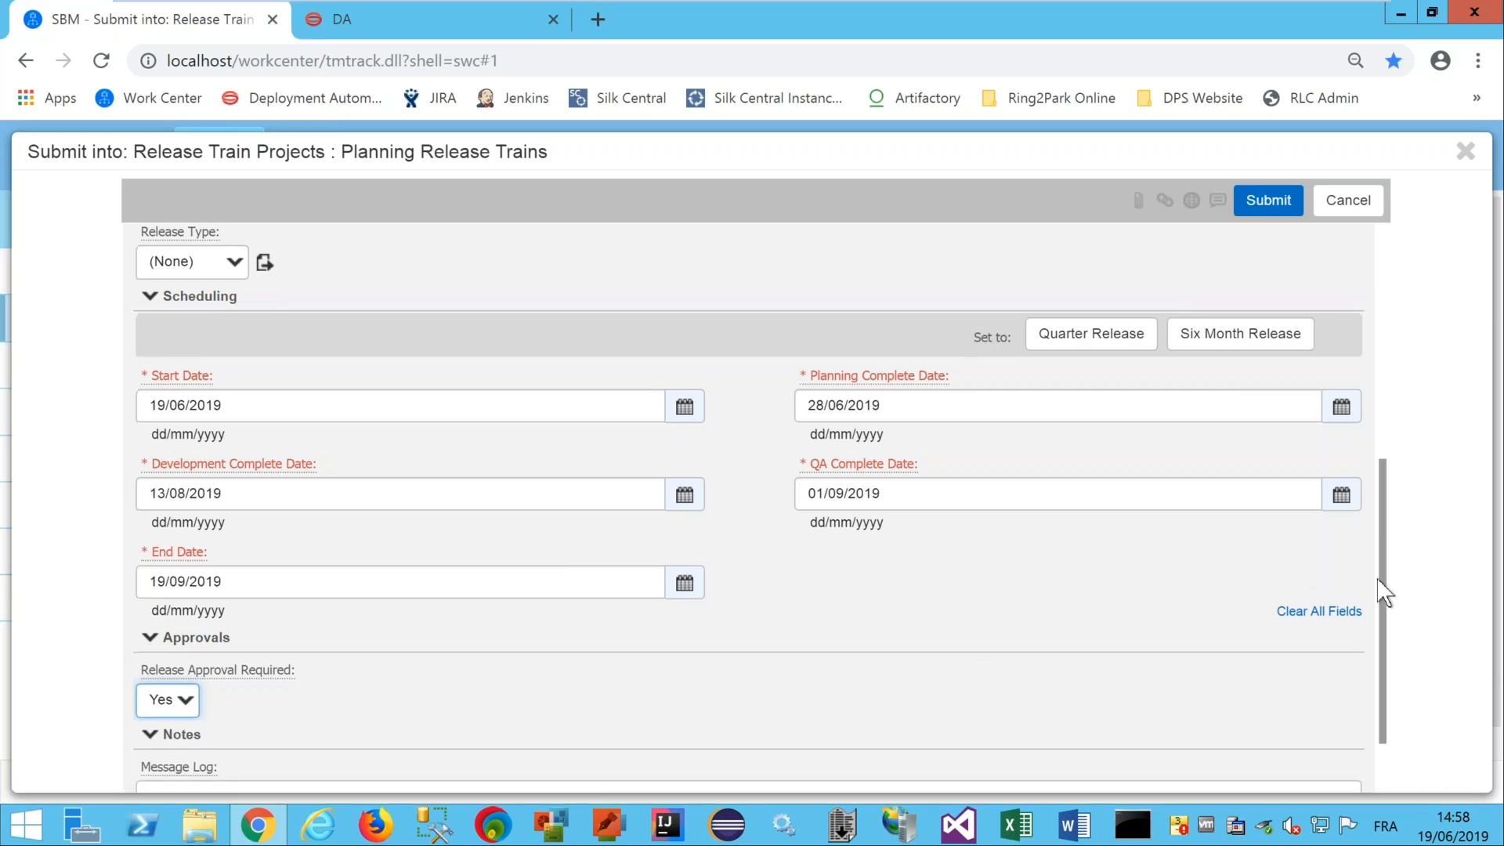
left_click(1258, 203)
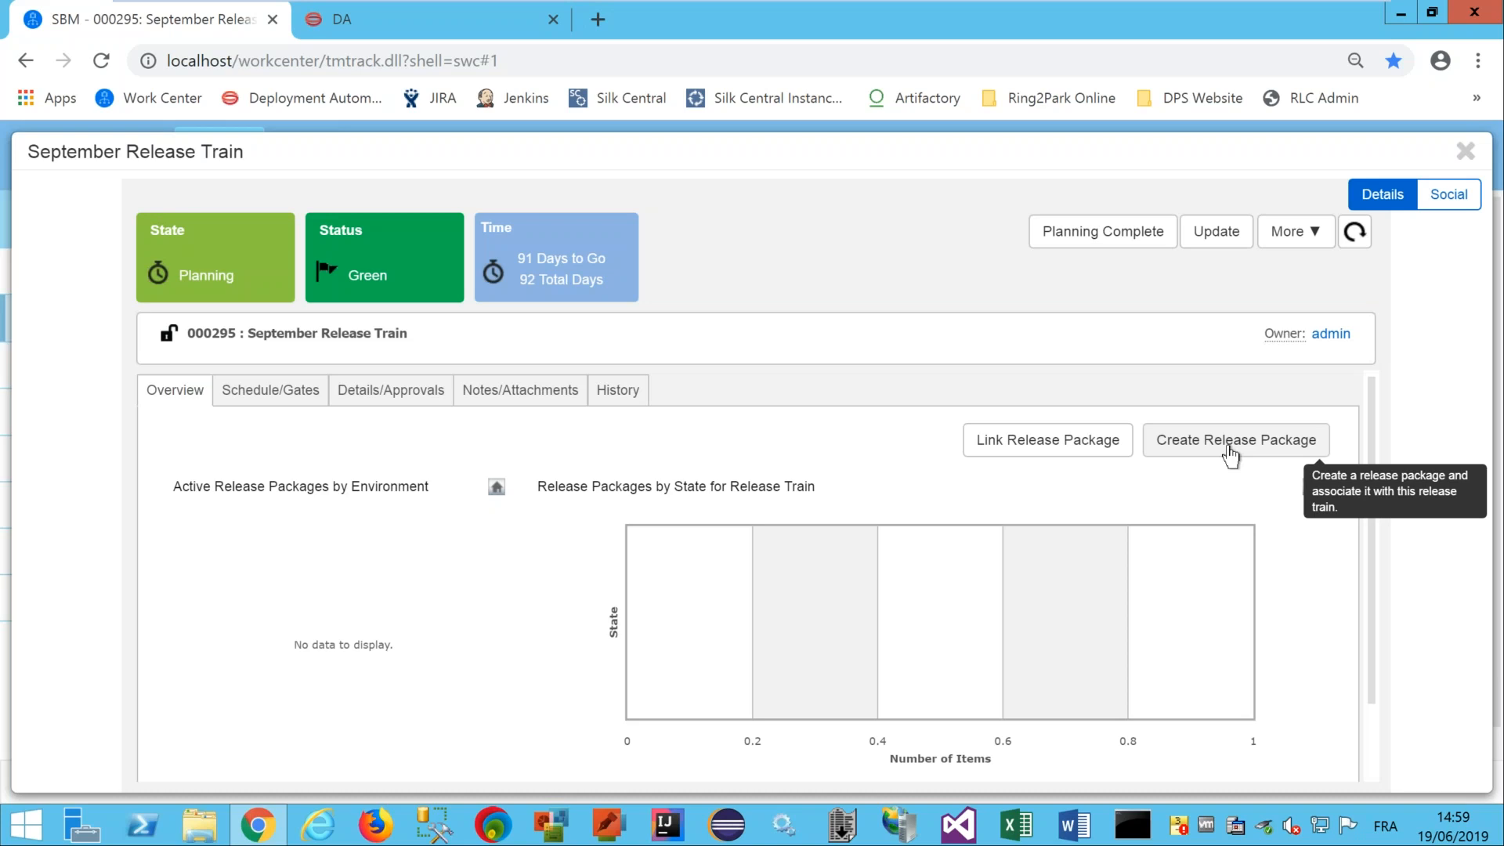
Show item 000295's Schedule/Gates view down to the exit criteria sections.
left_click(279, 398)
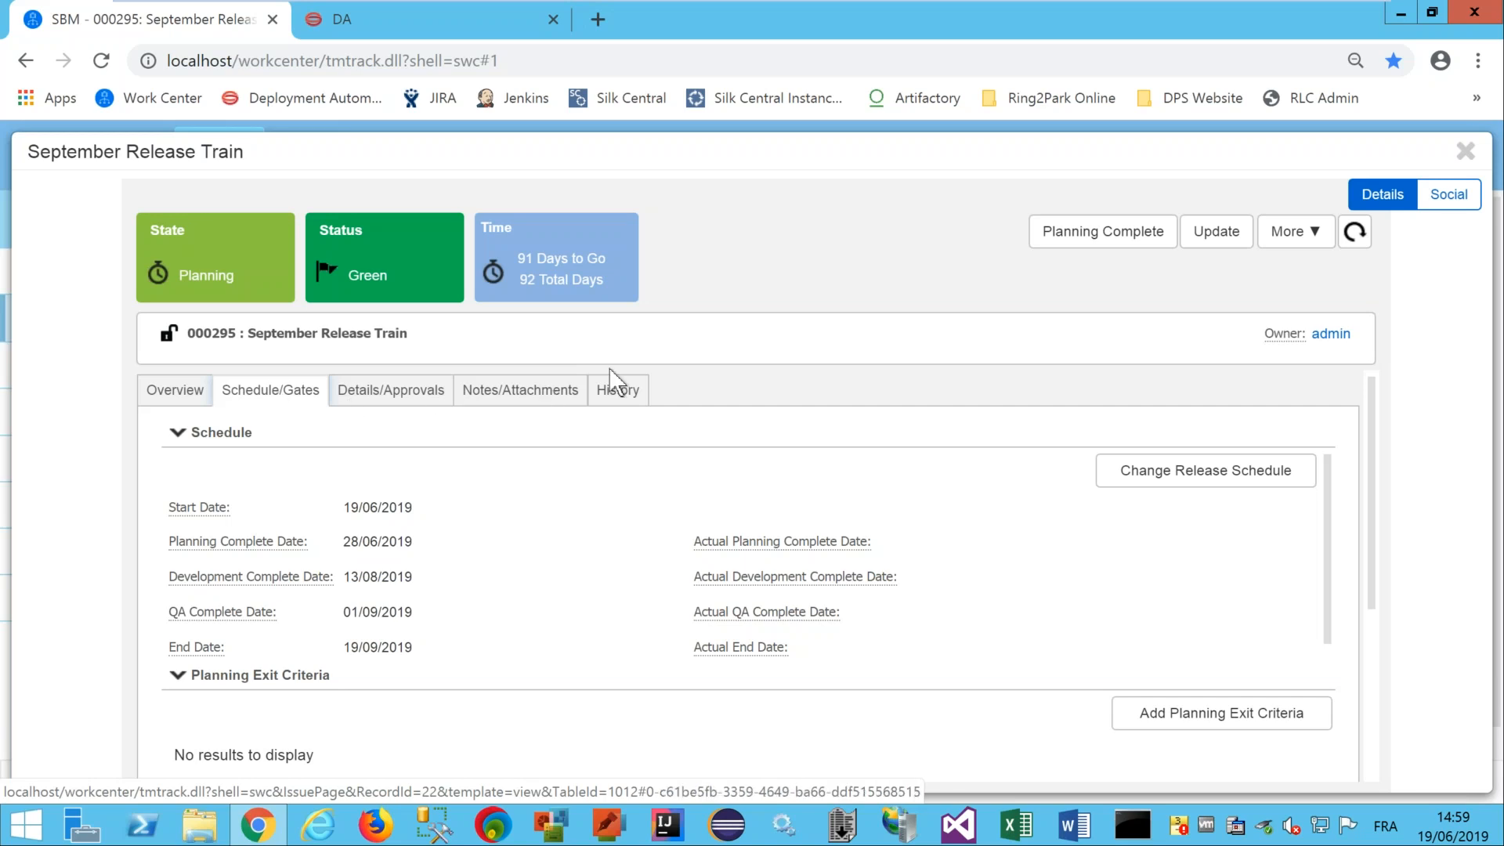
left_click_drag(1372, 429, 1370, 492)
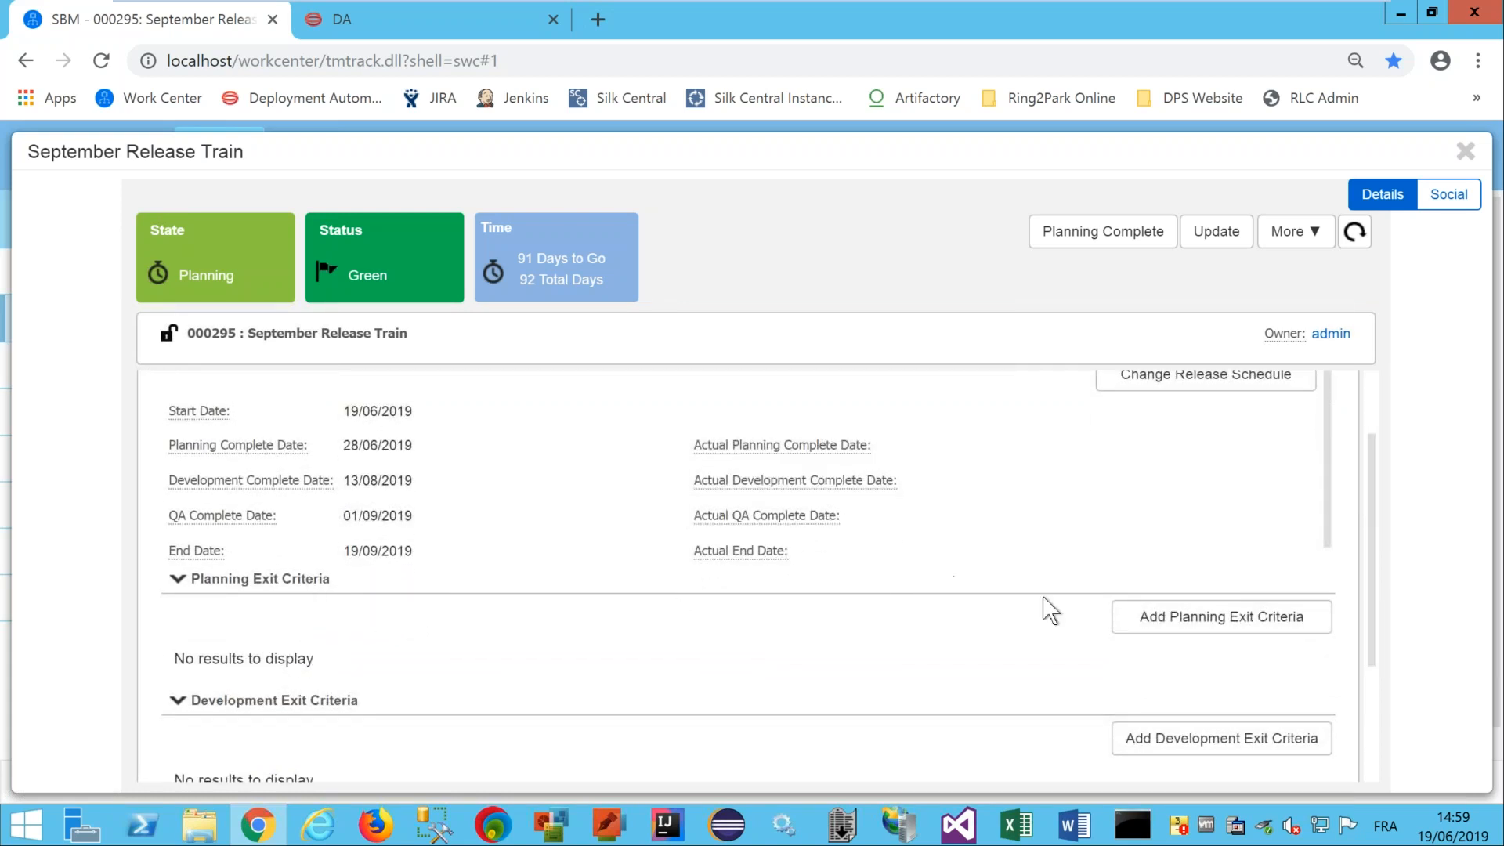
Add a planning exit criterion titled and described 'September Release Train - Ring2Park app candidate ?'.
left_click(1172, 628)
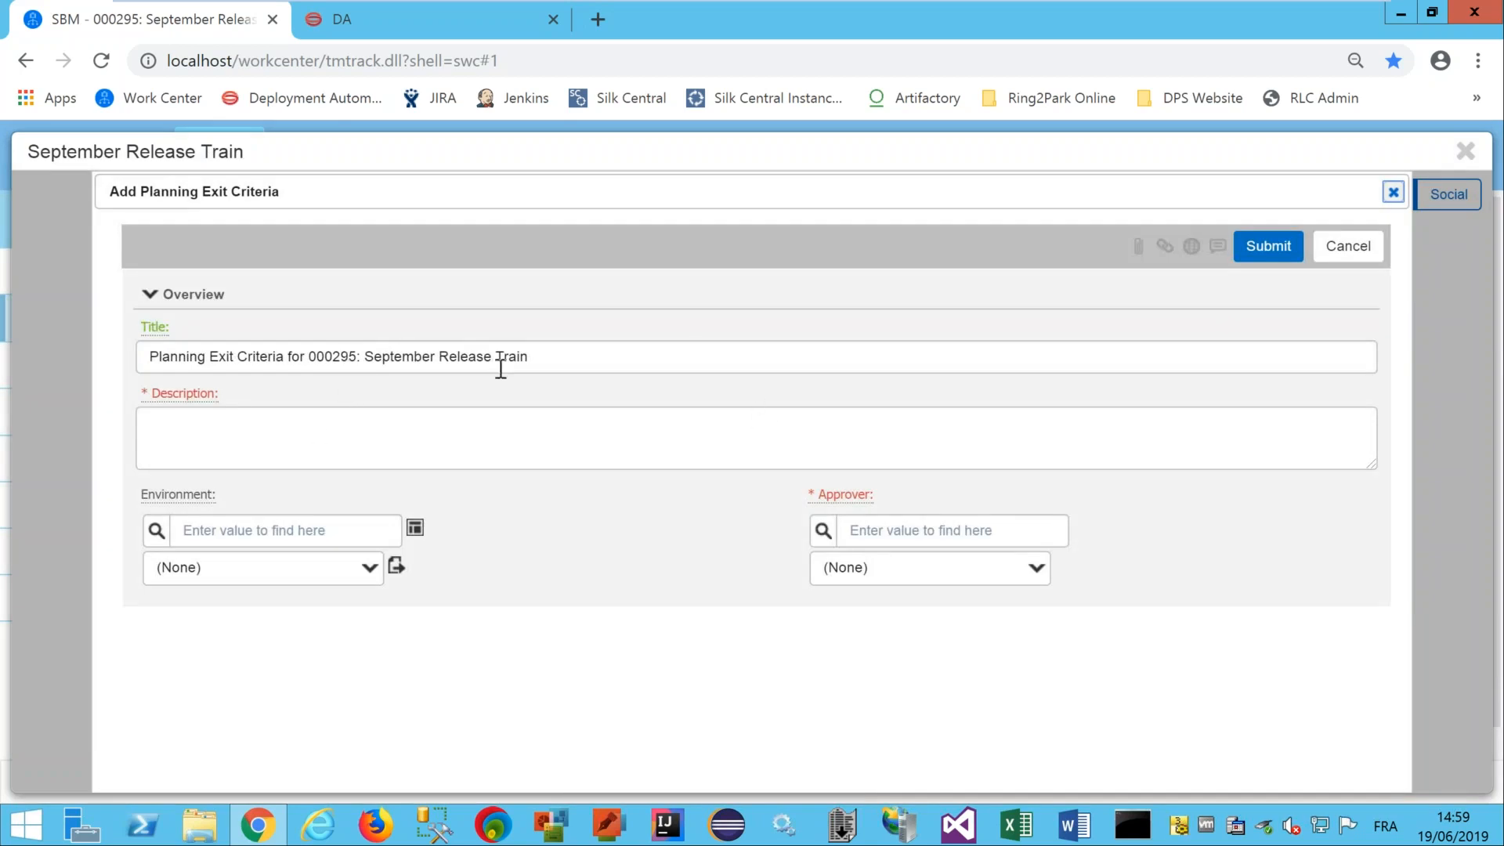
left_click(404, 359)
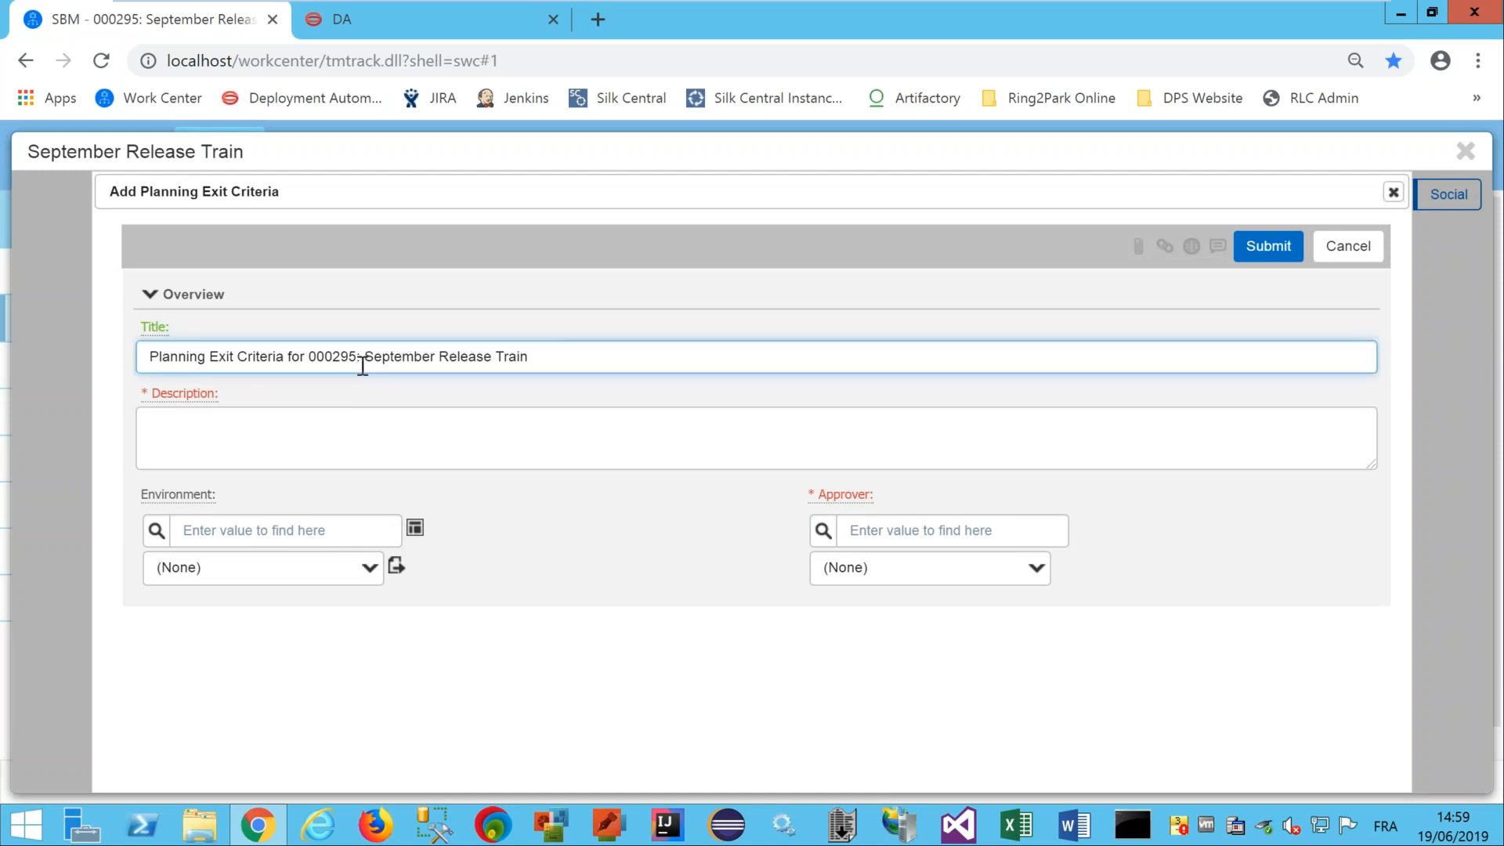
left_click_drag(367, 360, 37, 390)
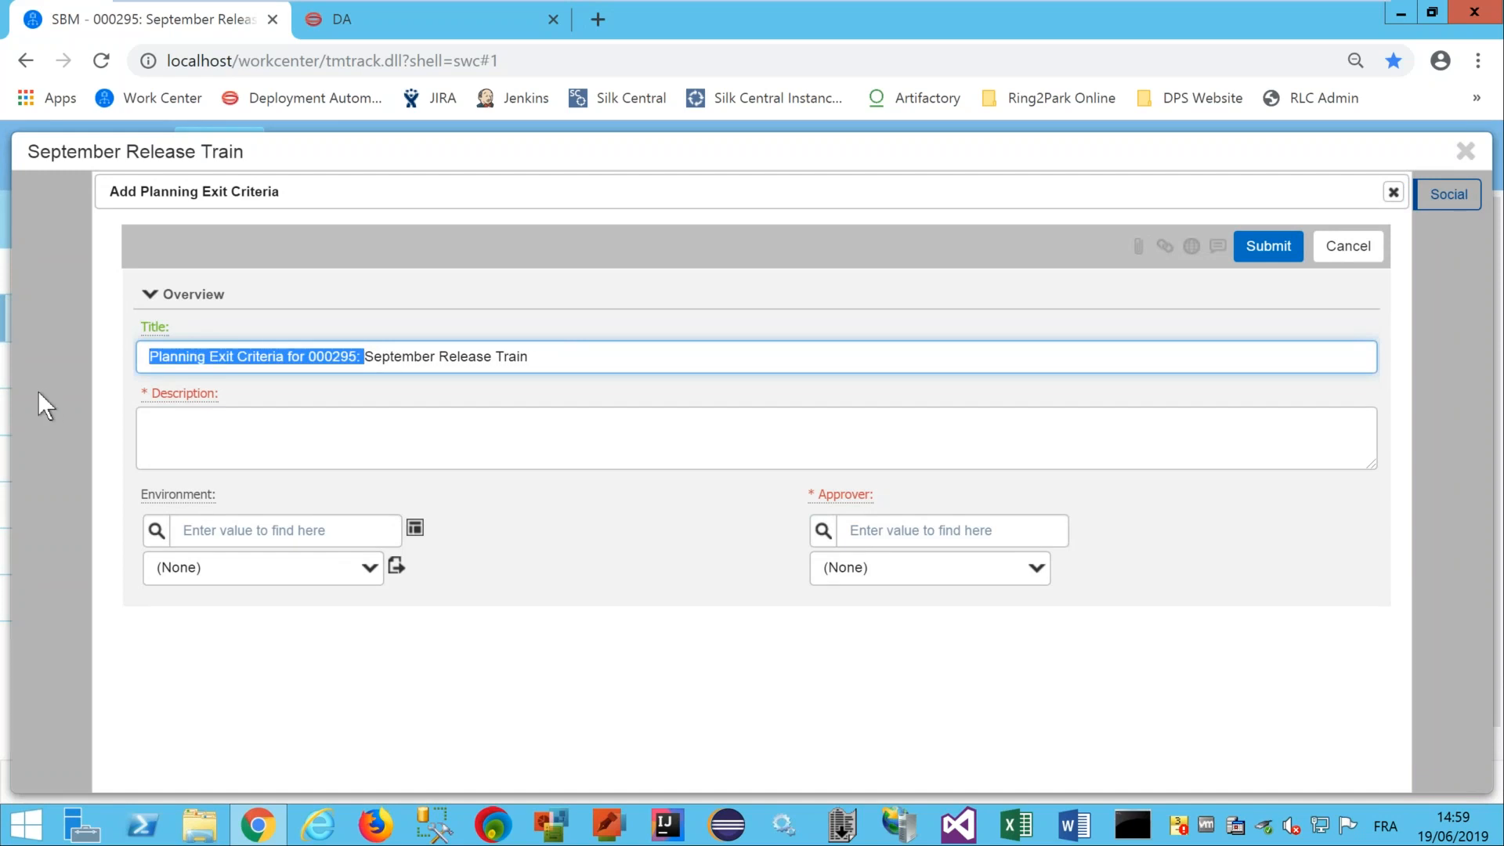
key("BackSpace")
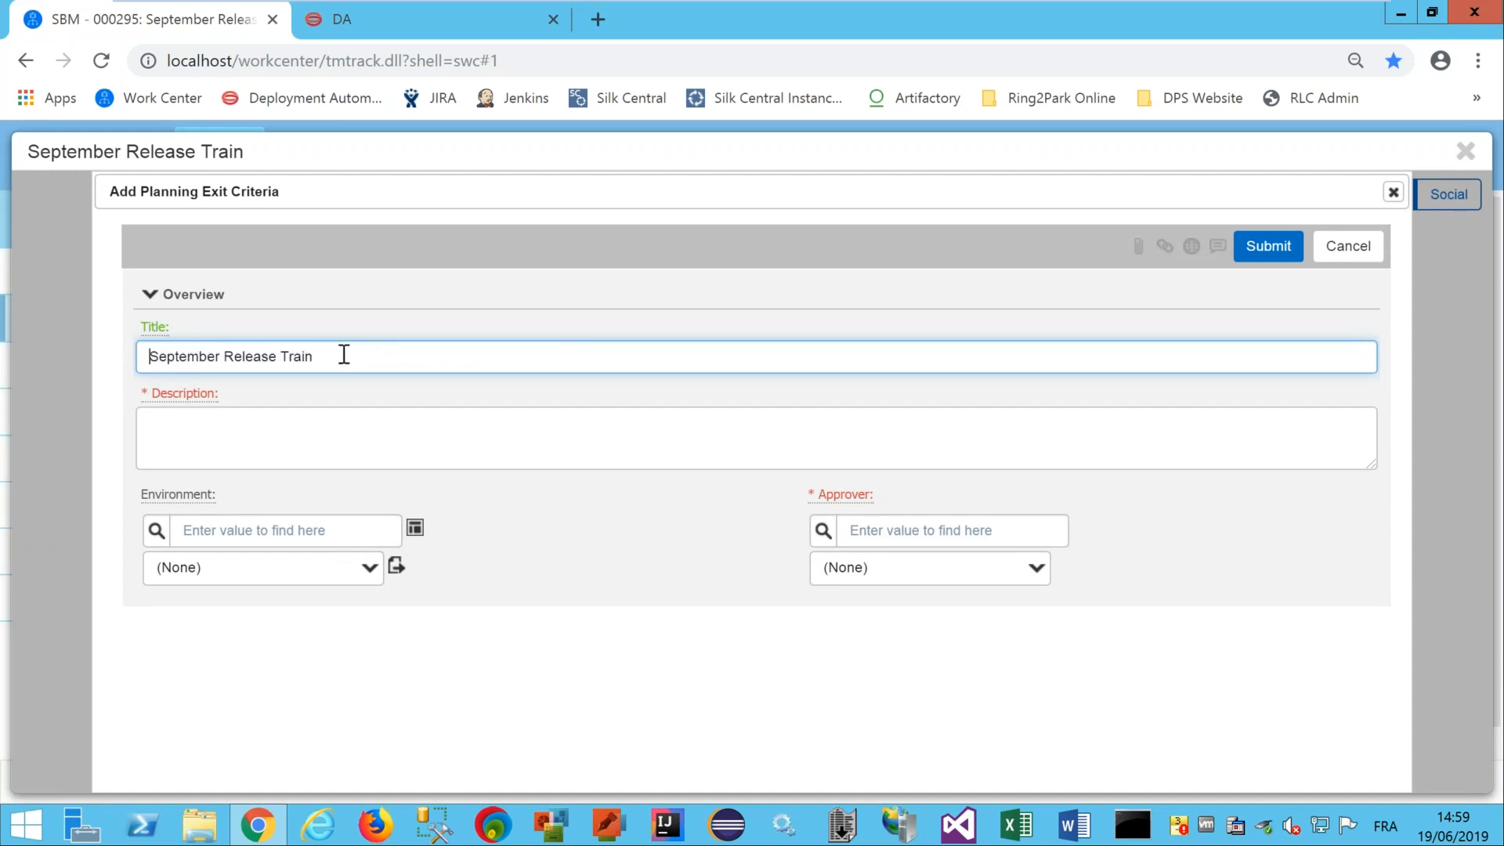
type("- Ring2Park app candidate ?")
key("ctrl+a")
key("ctrl+c")
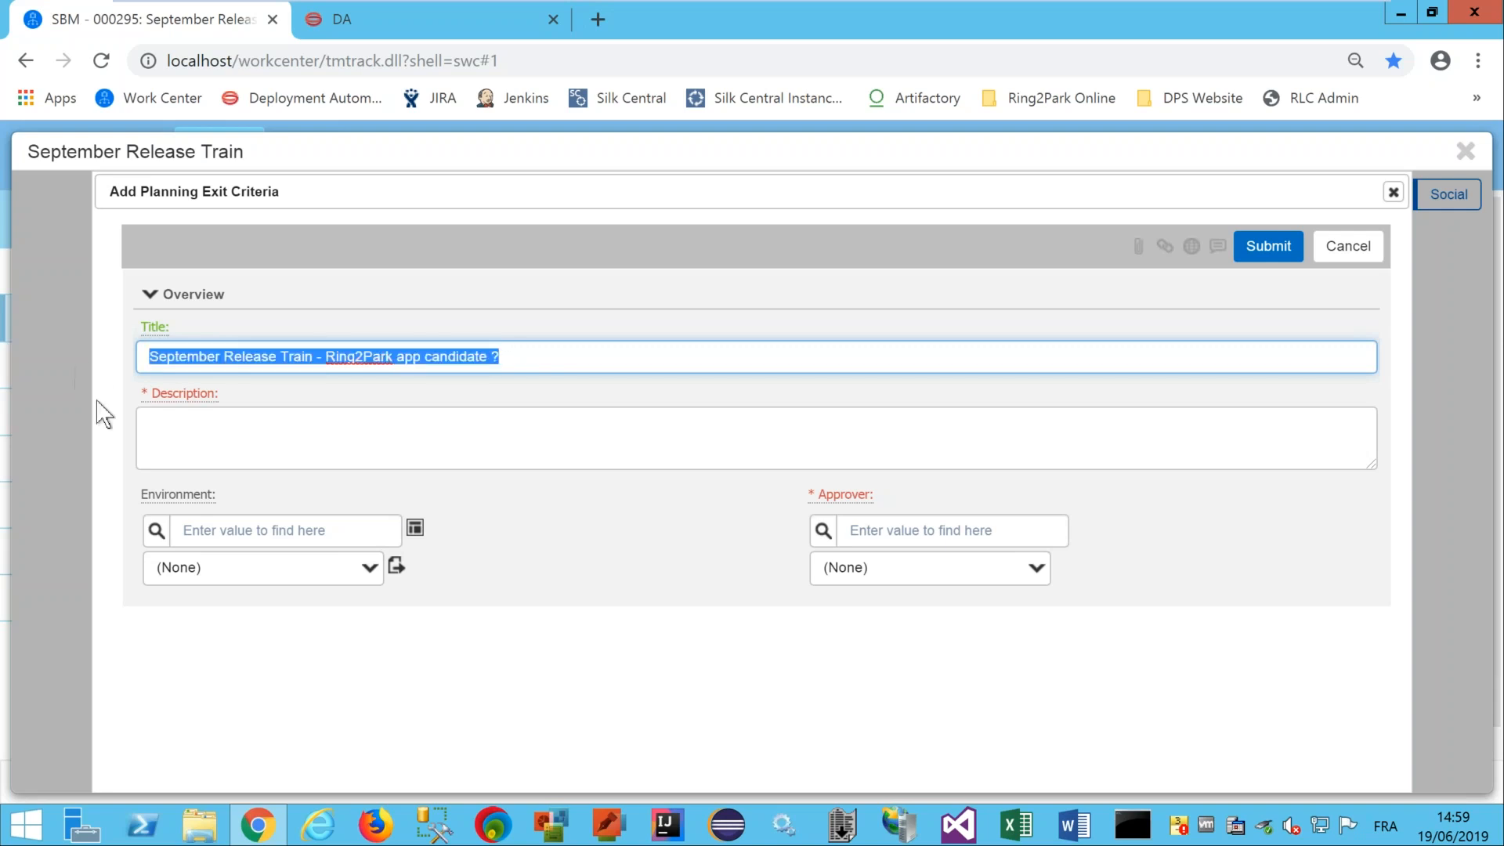
left_click(173, 450)
key("ctrl+v")
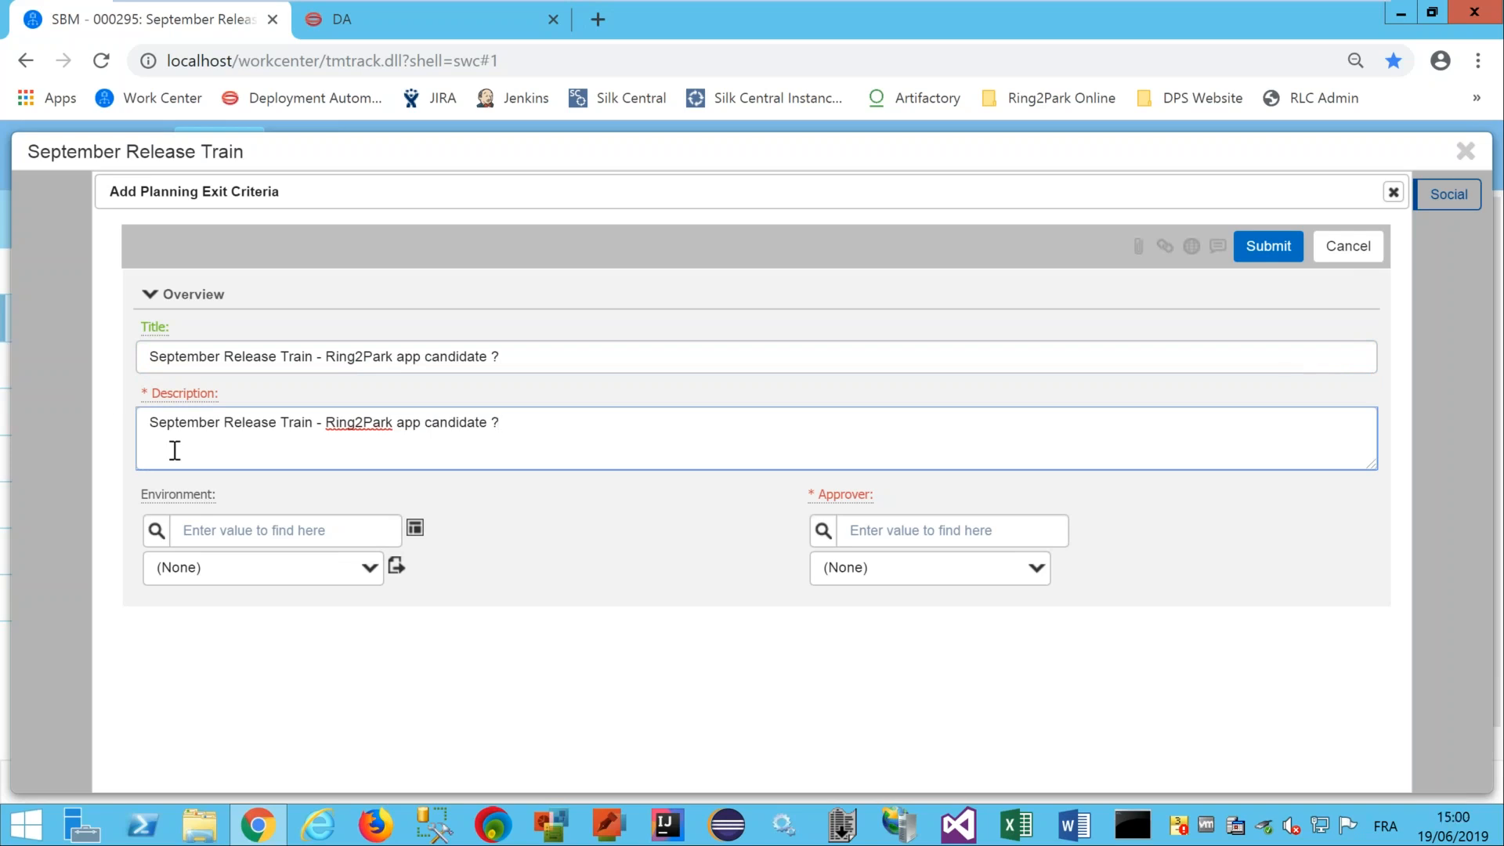
Make the development manager the approver and submit the planning exit criterion.
left_click(824, 533)
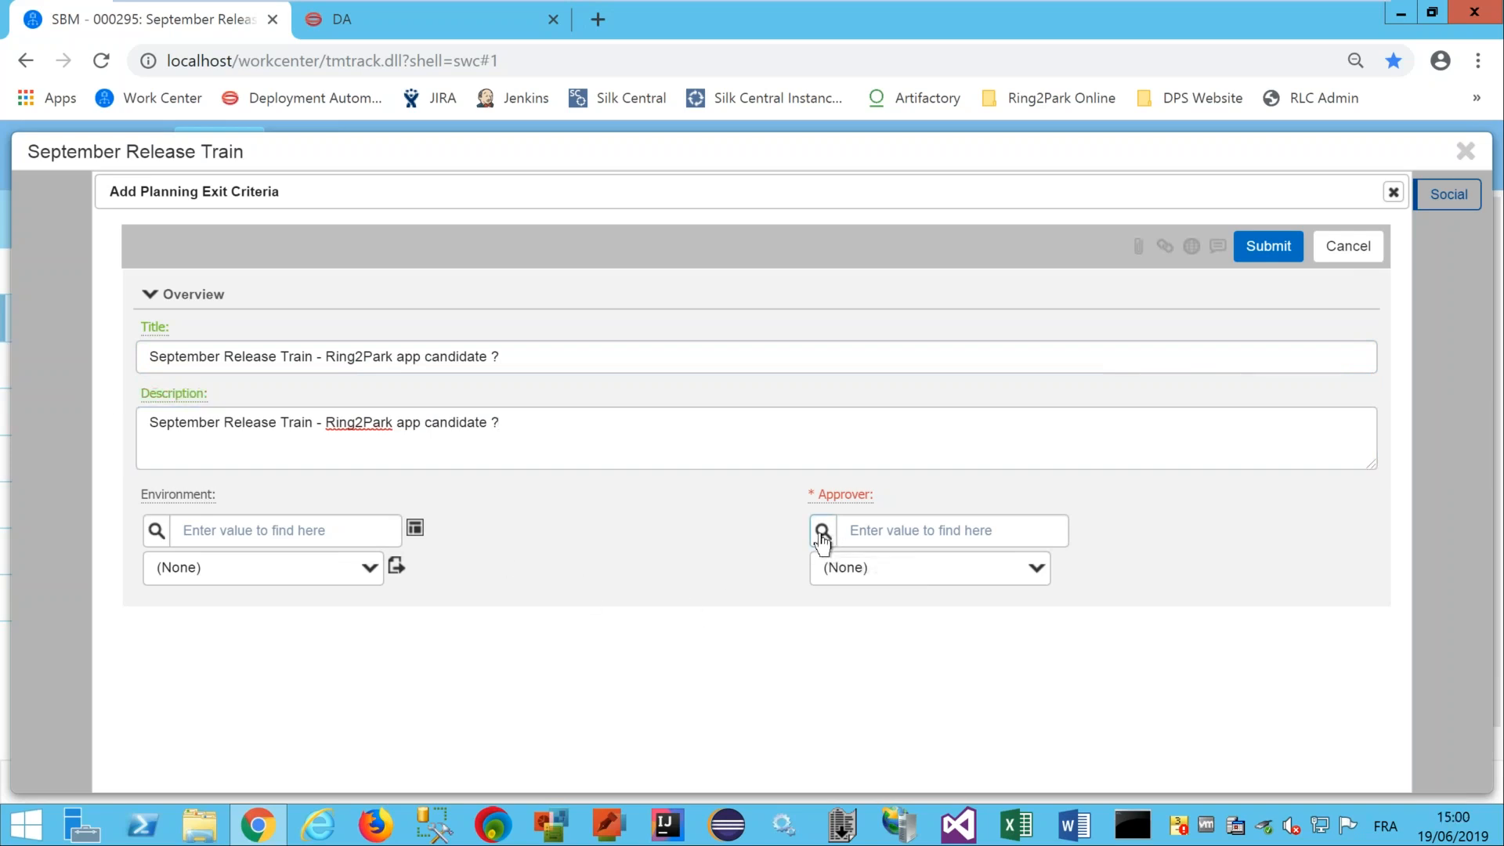
left_click(837, 584)
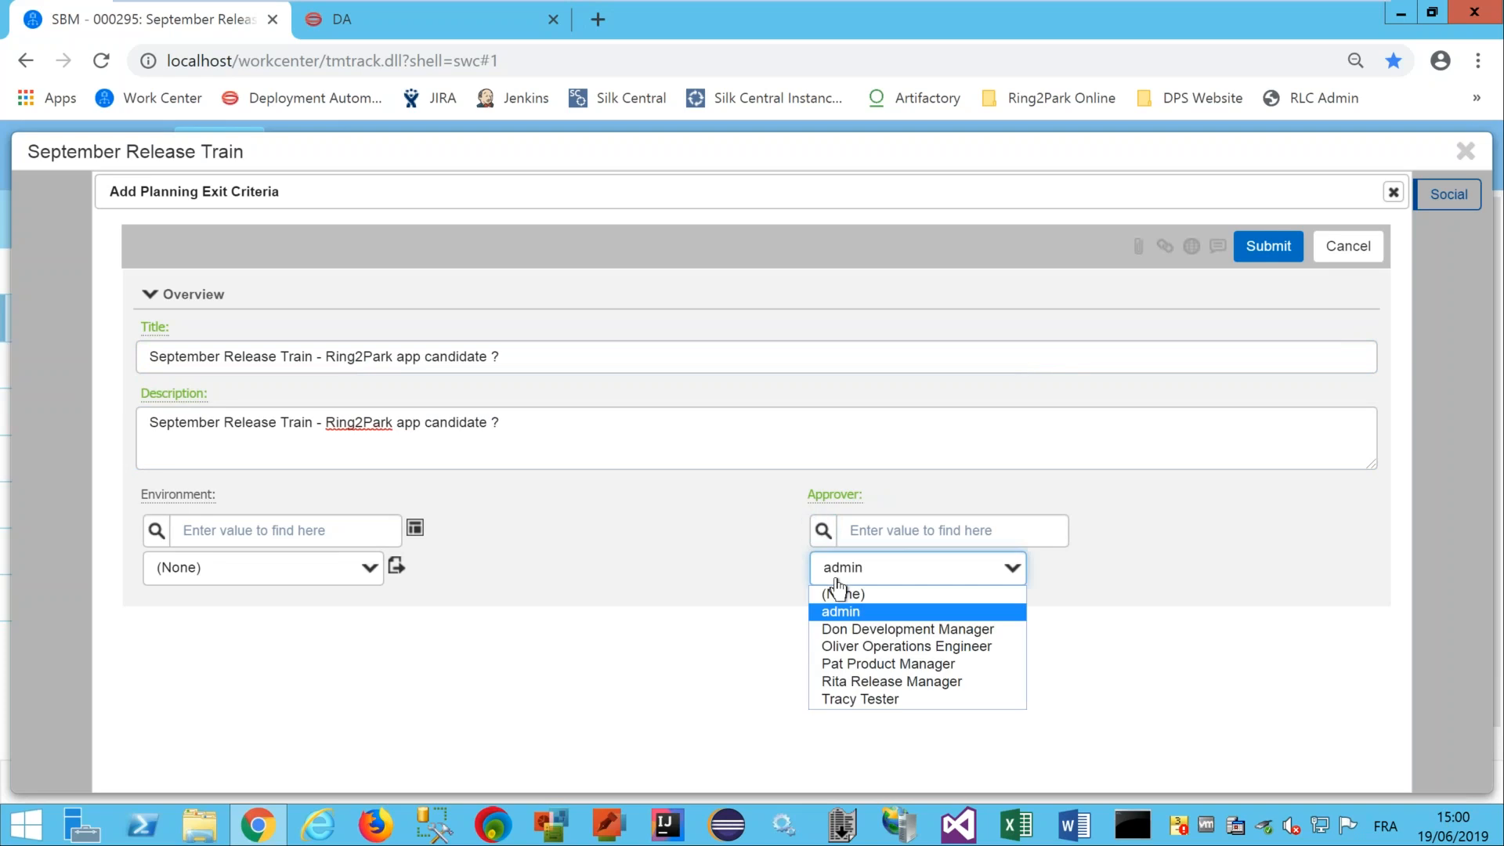
left_click(921, 630)
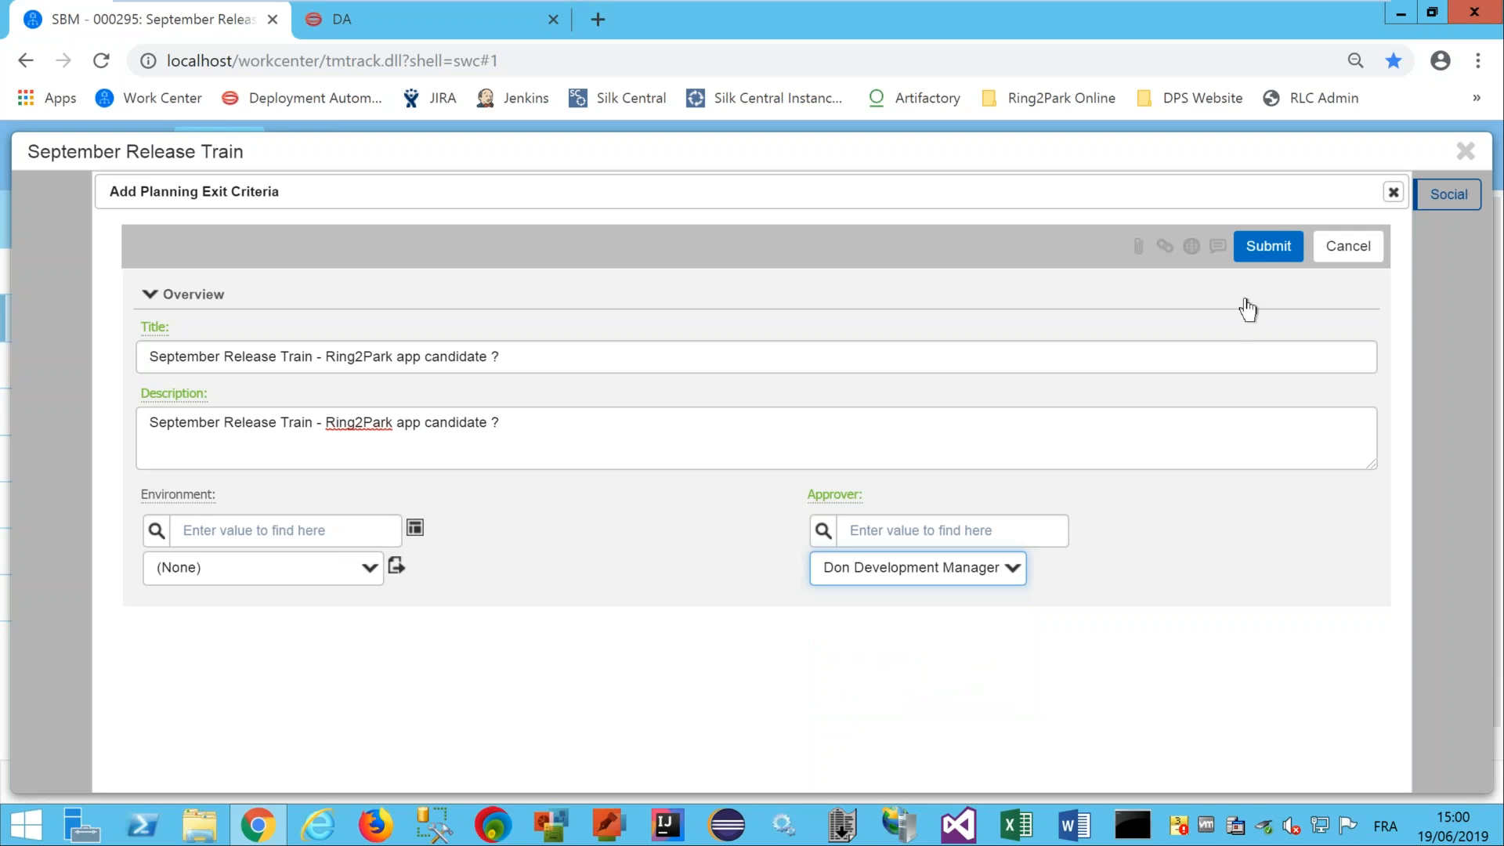
left_click(1268, 246)
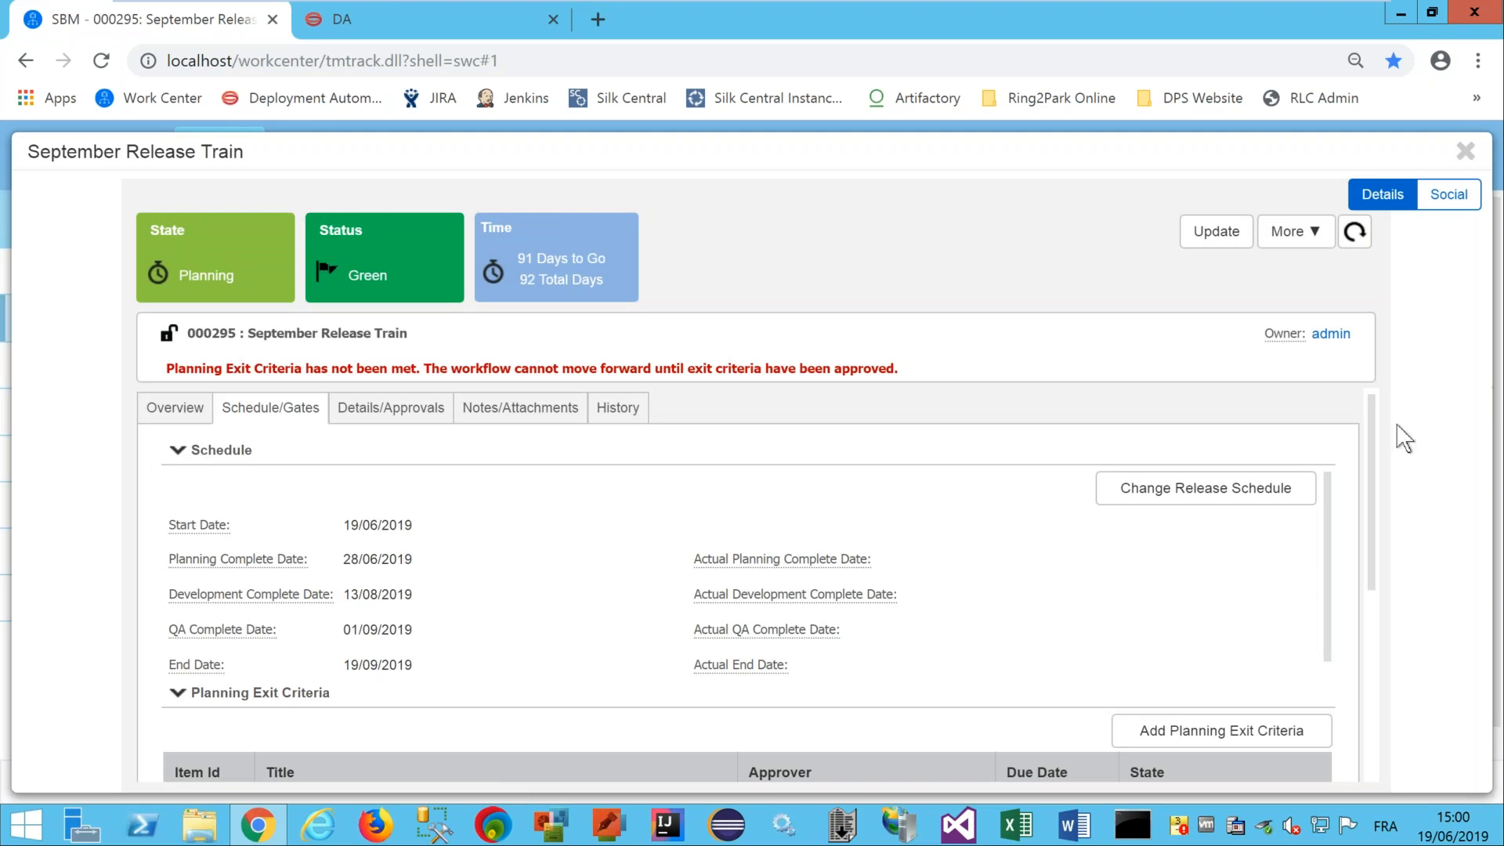
Scroll down to QA Exit Criteria and add a new QA exit criterion.
left_click_drag(1372, 413, 1372, 511)
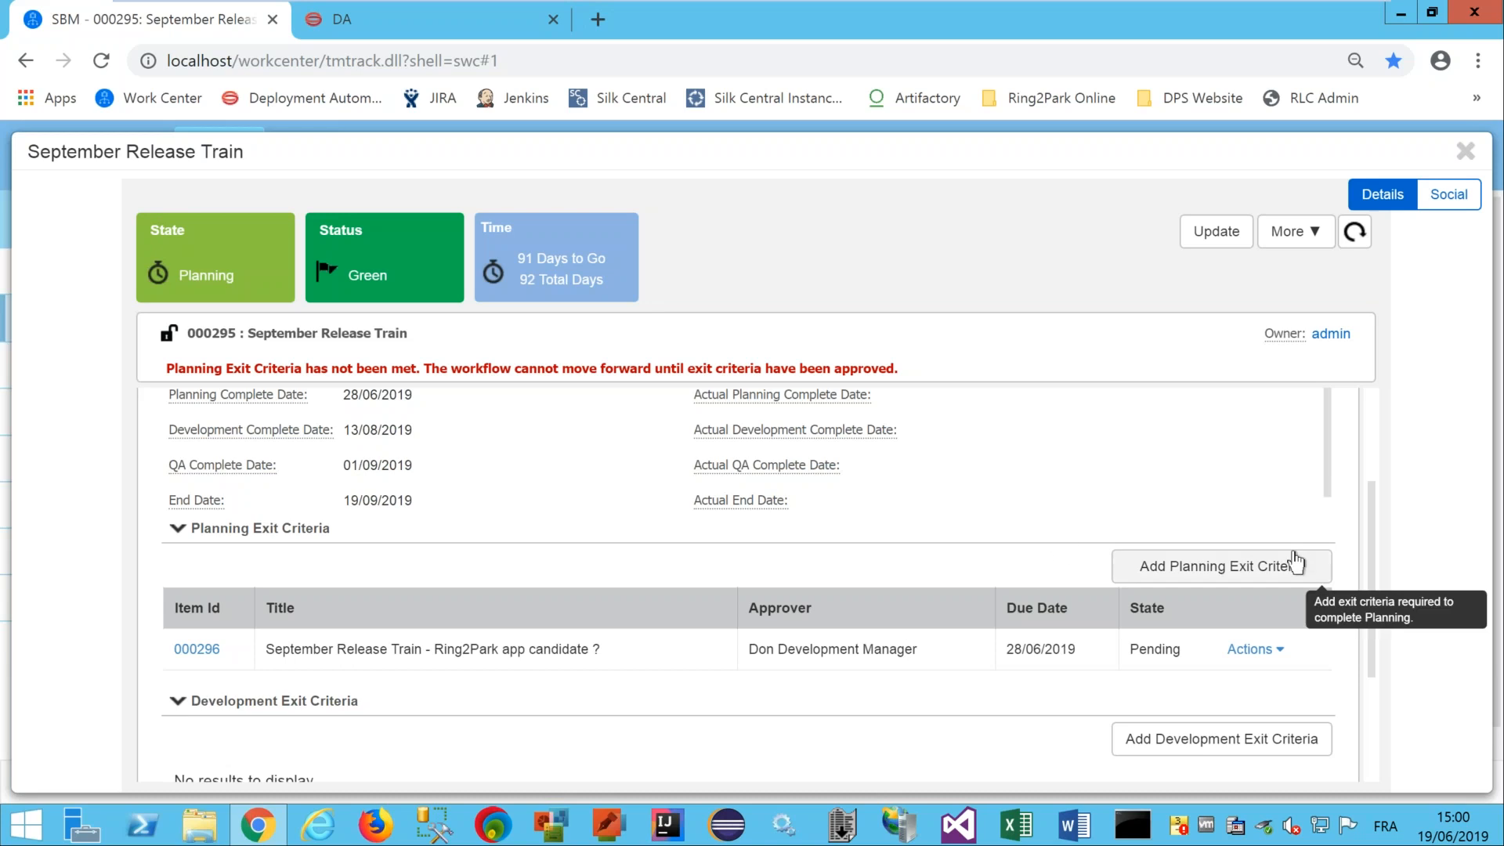
left_click_drag(1370, 505, 1365, 631)
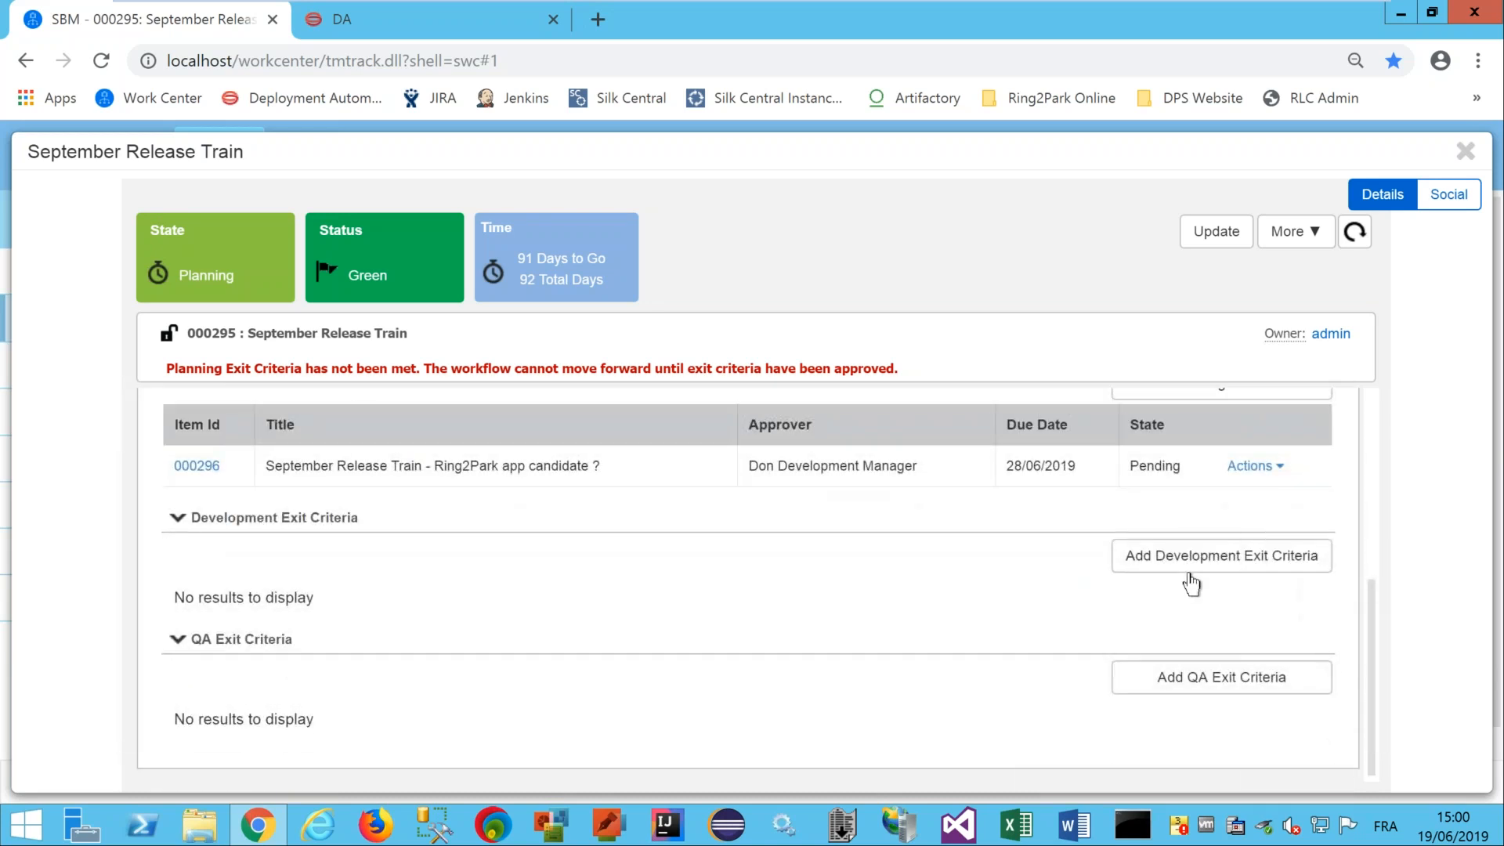
left_click(1152, 673)
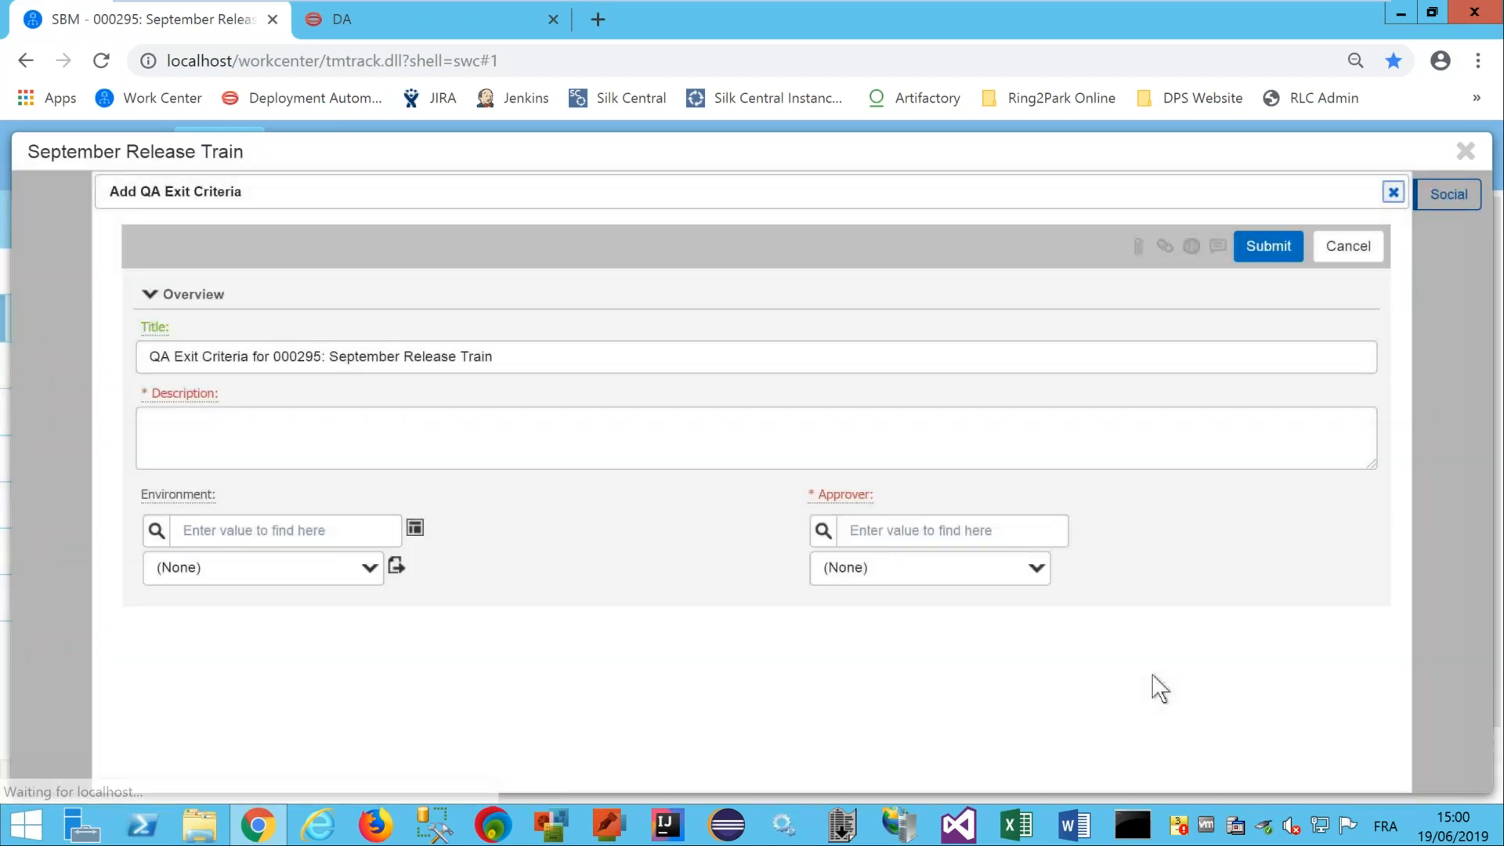
Title and describe the QA criterion 'September Release Train - QA OK for all embedded applications ?'.
left_click_drag(332, 364, 4, 337)
key("BackSpace")
left_click(369, 359)
type("- ")
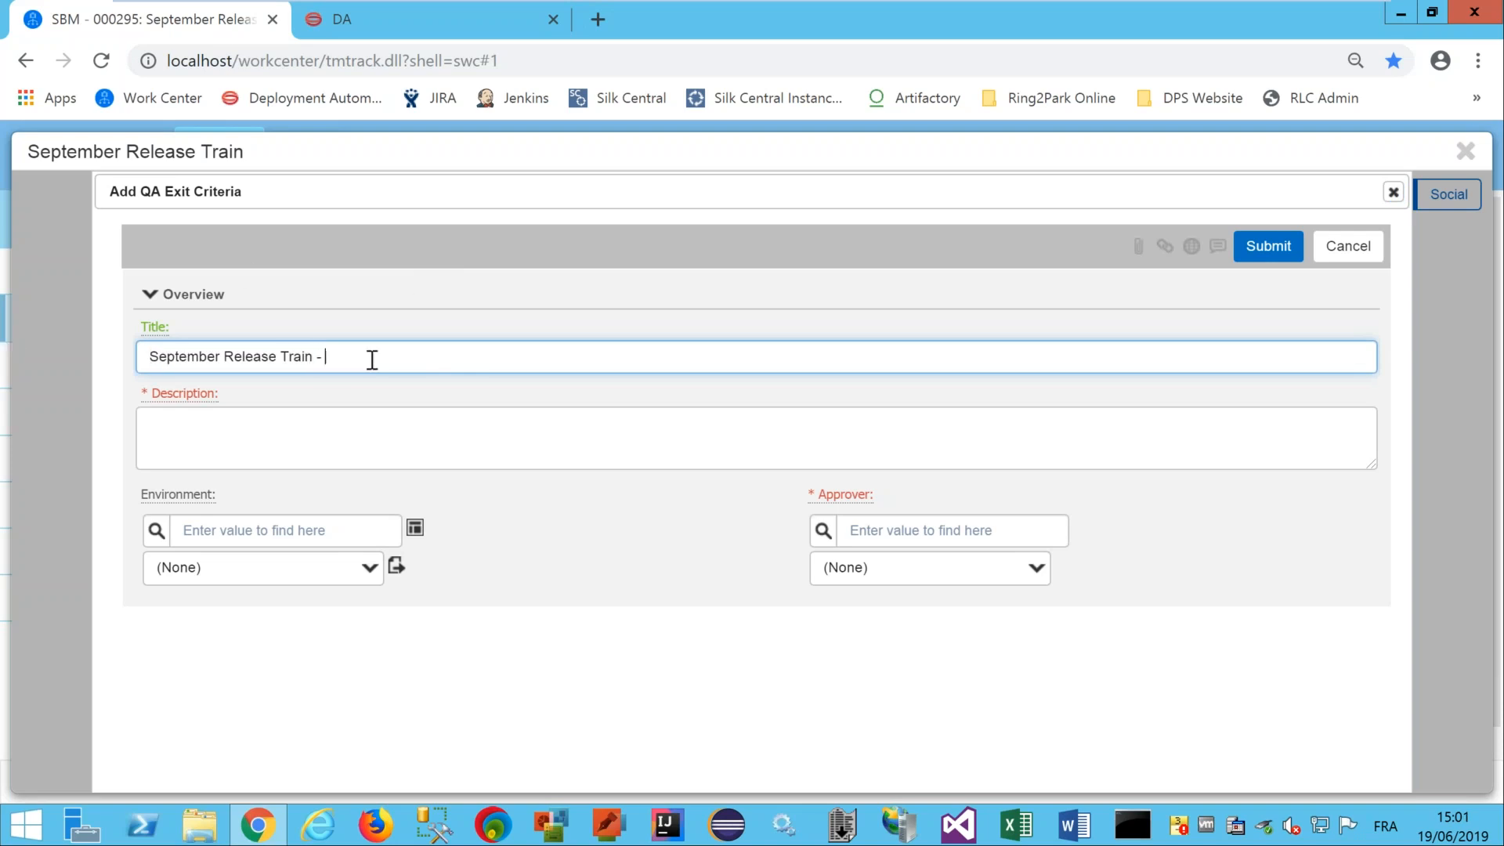
type("QA")
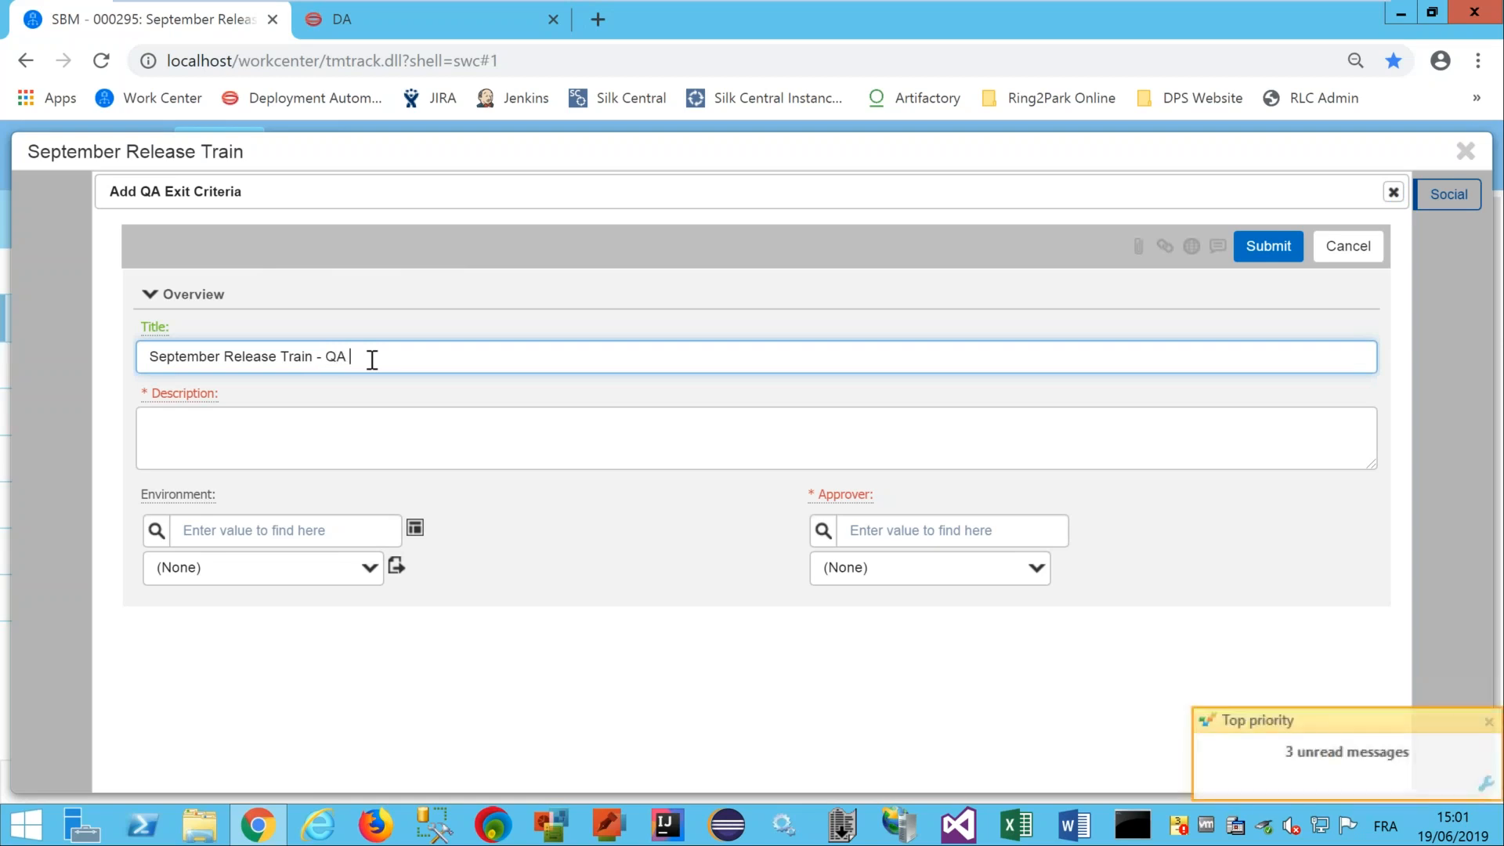
type(" OK for all embedded applications ?")
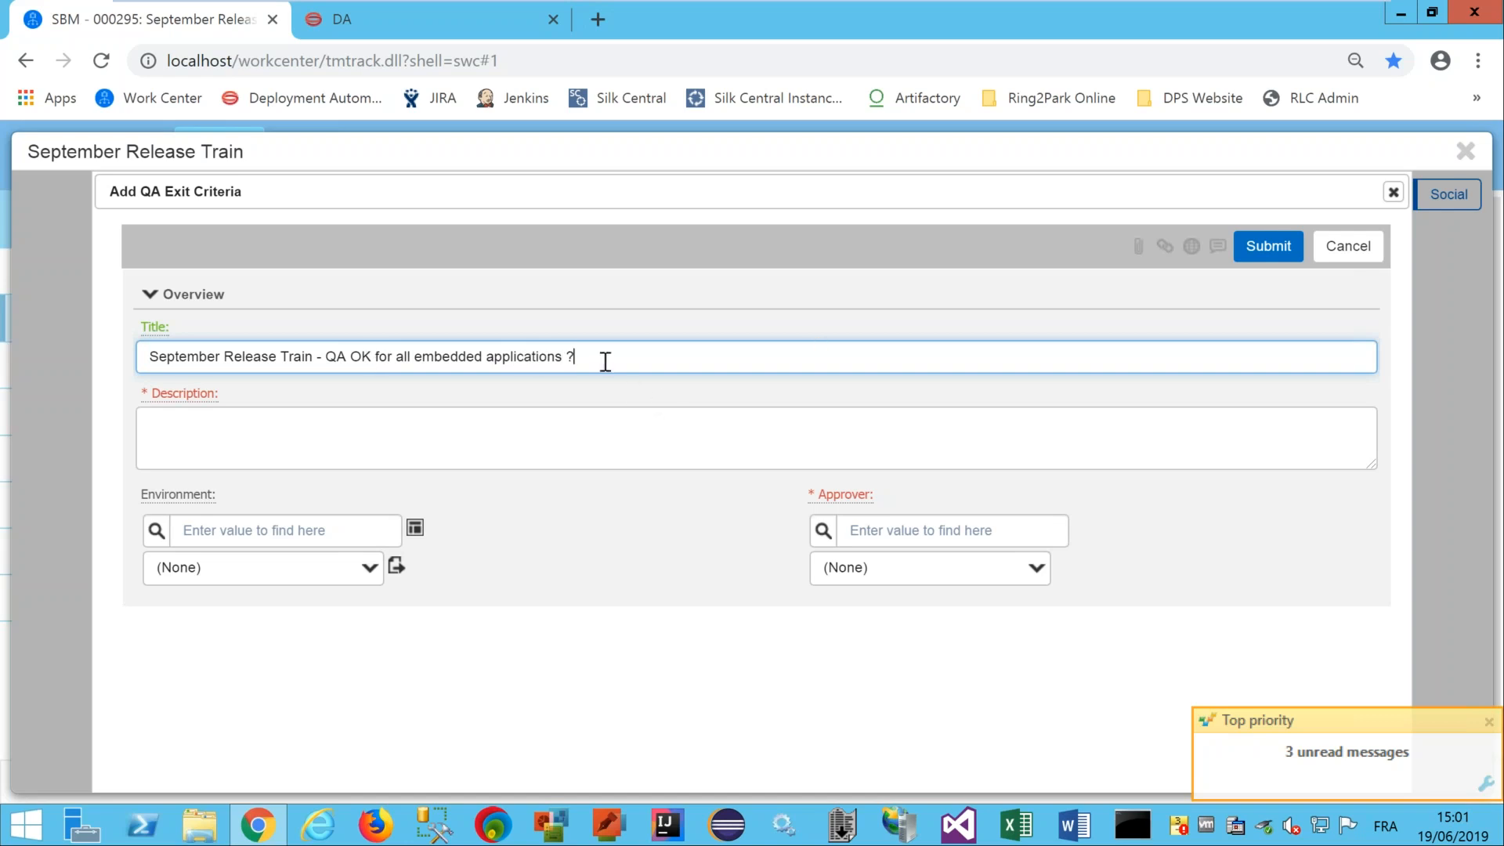
left_click_drag(604, 358, 41, 364)
key("ctrl+c")
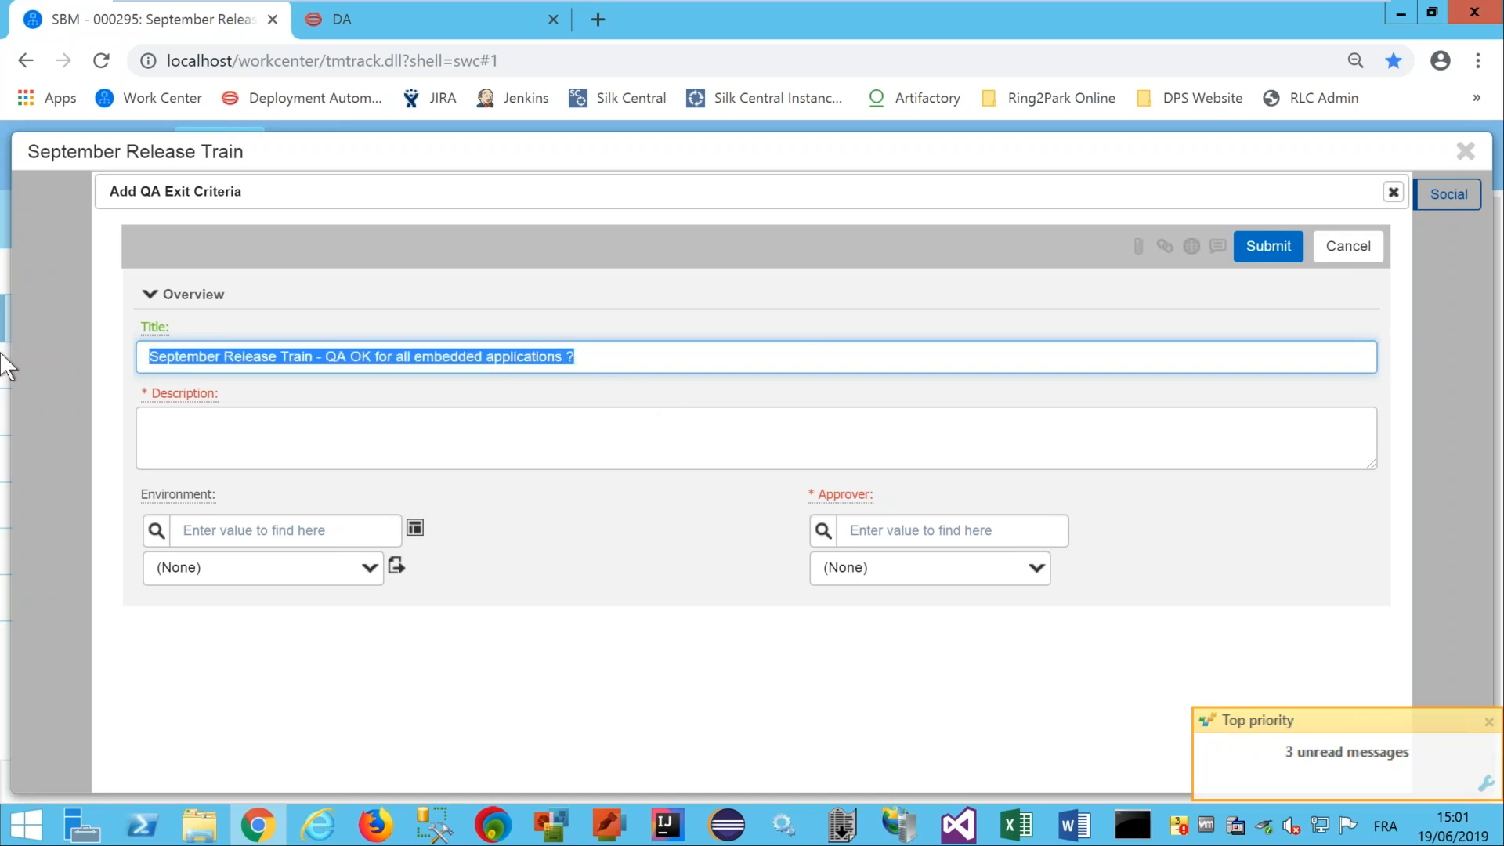
left_click(176, 424)
key("ctrl+v")
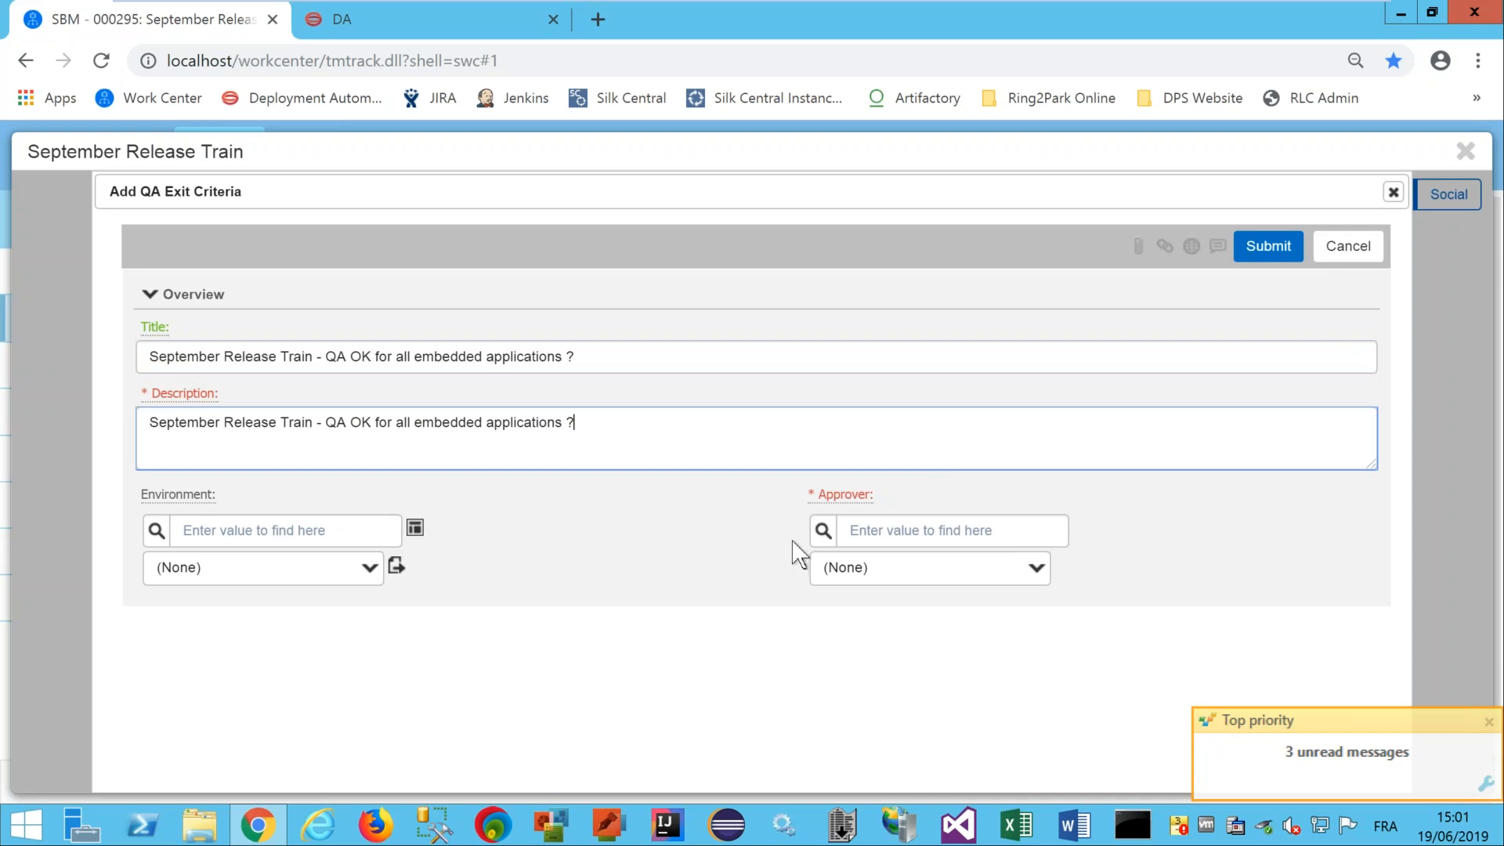
Make the tester the approver and submit the QA exit criterion.
left_click(819, 530)
left_click(854, 565)
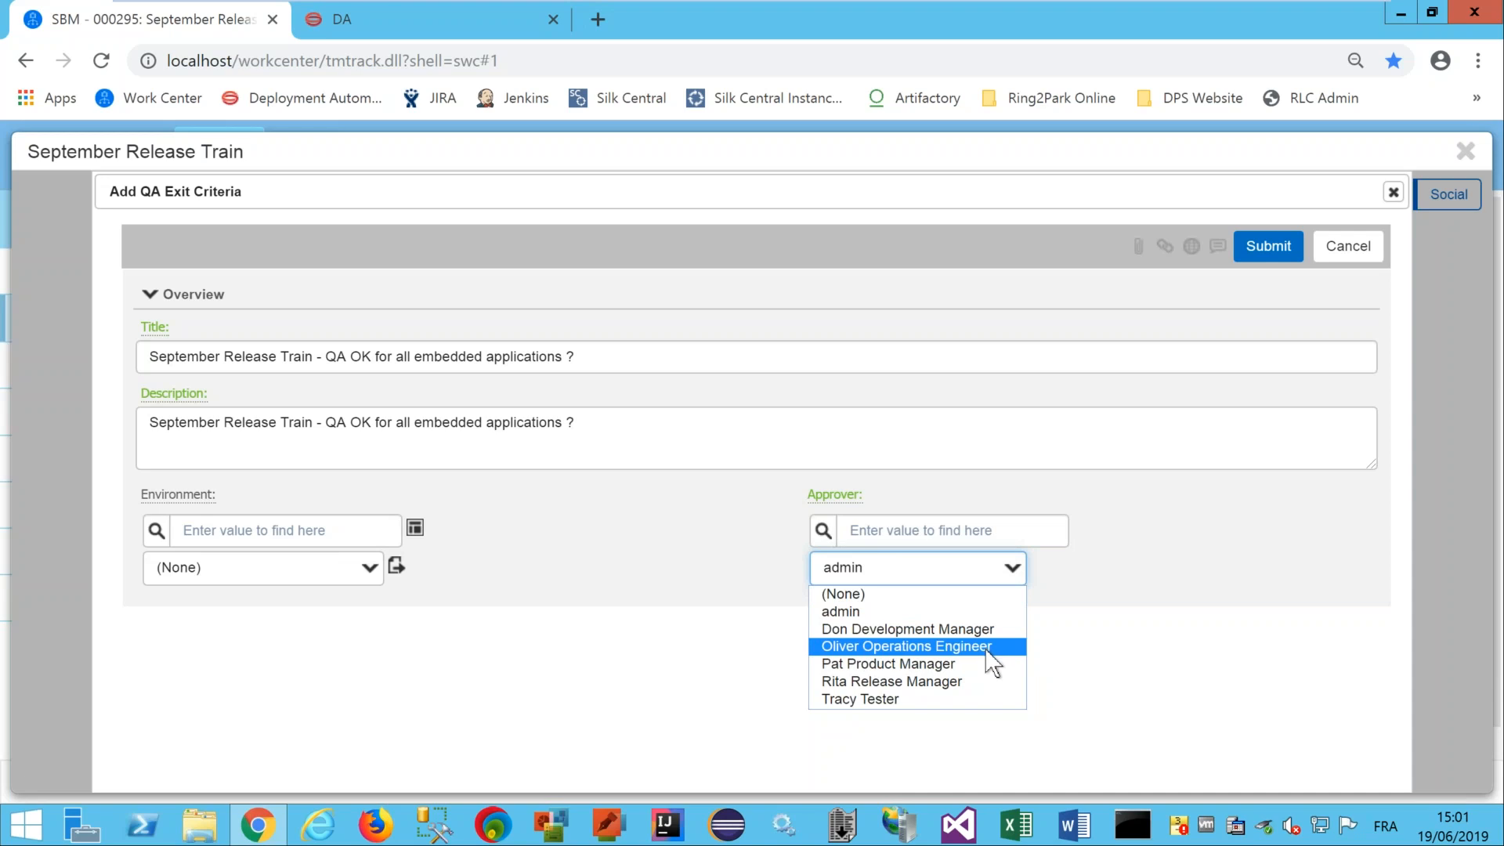
left_click(900, 696)
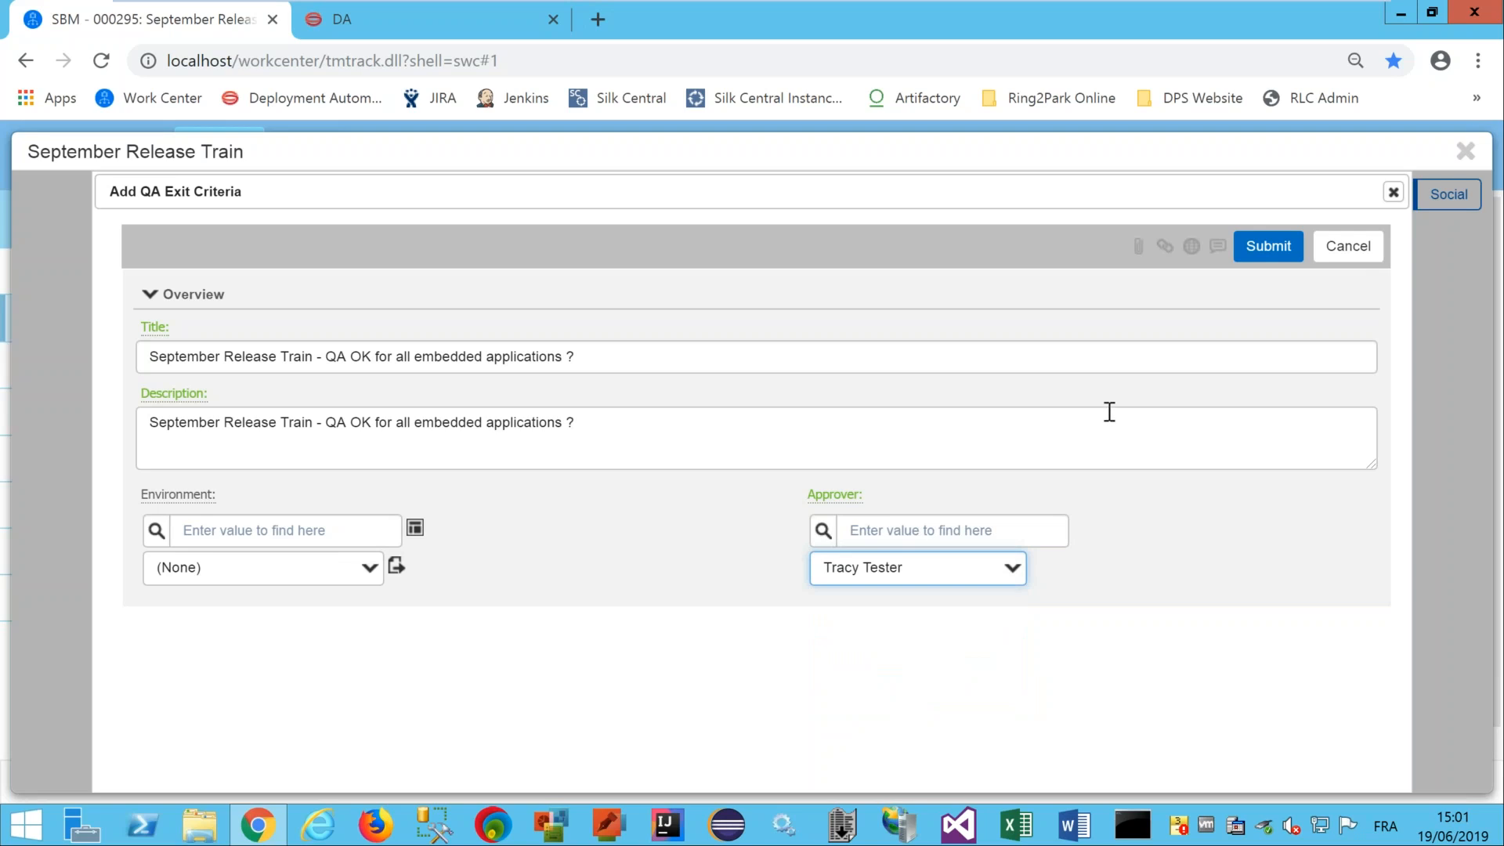
left_click(1269, 235)
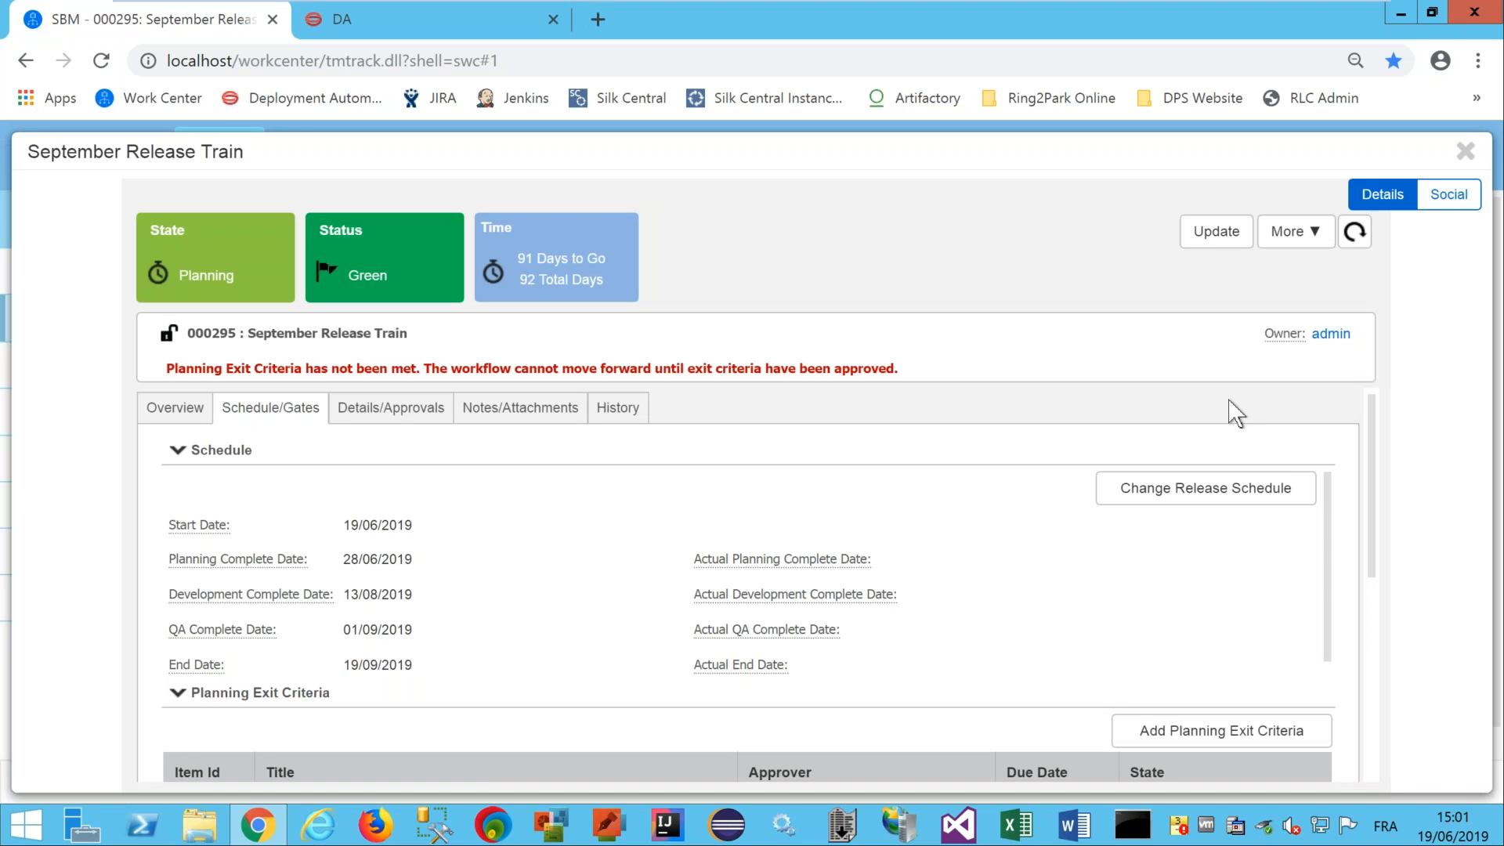
Switch to the Details/Approvals tab and start a new milestone.
left_click(420, 417)
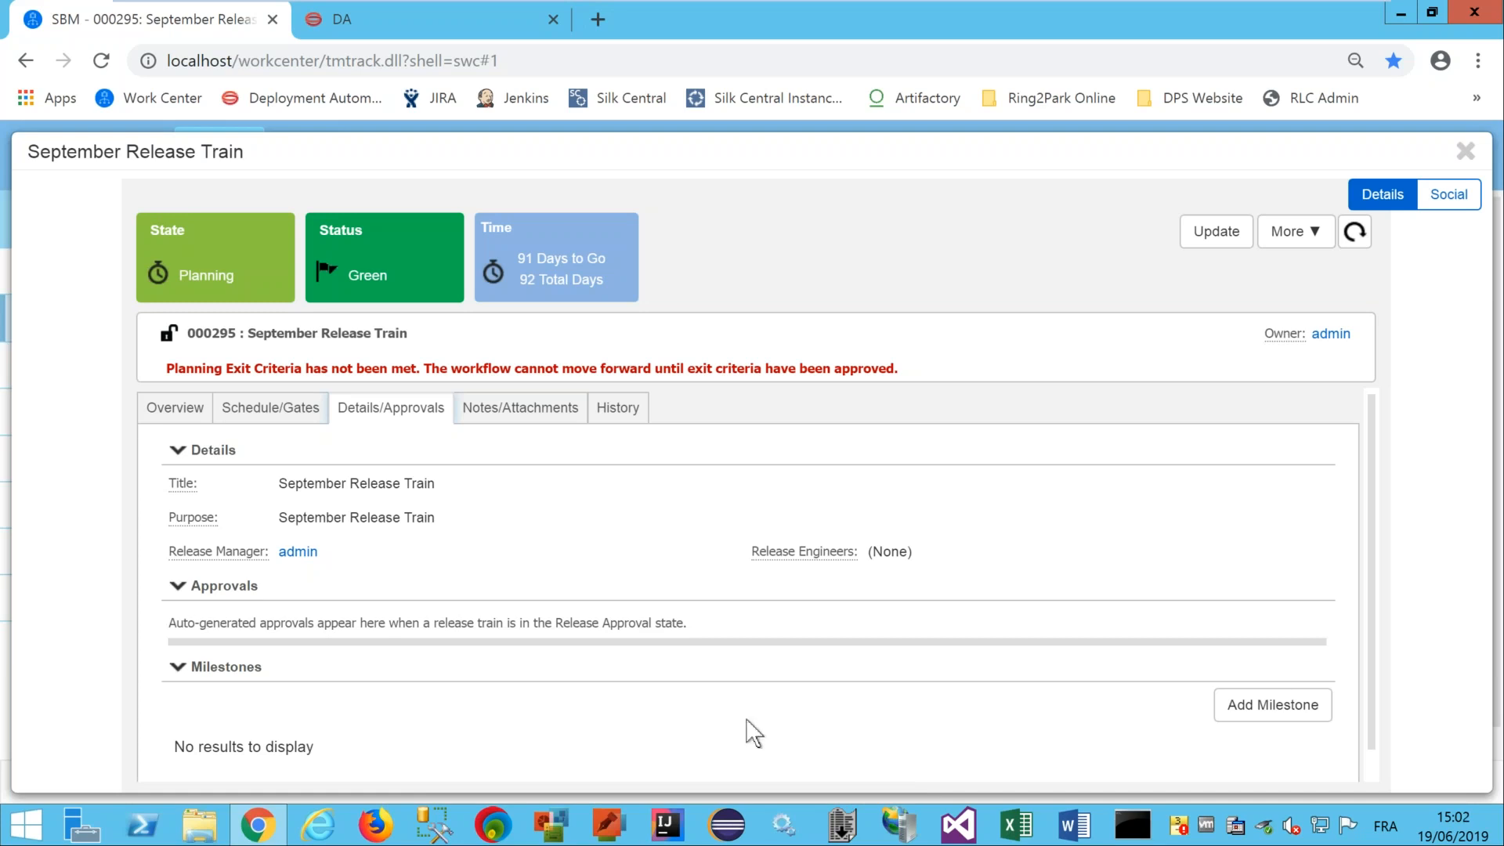
left_click(1253, 707)
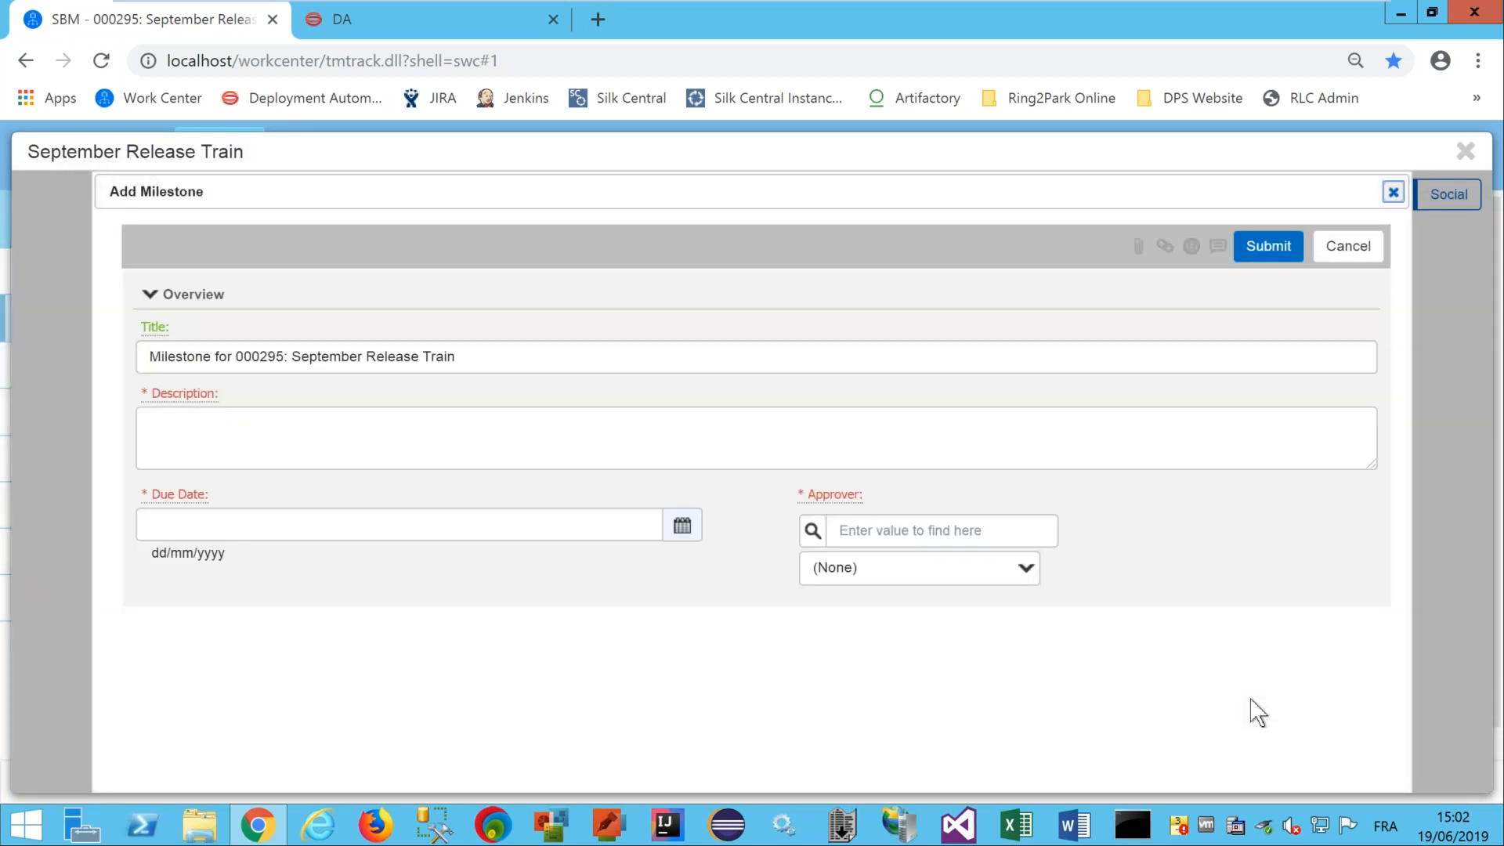
Title and describe the milestone 'September Release Train - end user communication'.
left_click_drag(292, 357, 13, 379)
key("BackSpace")
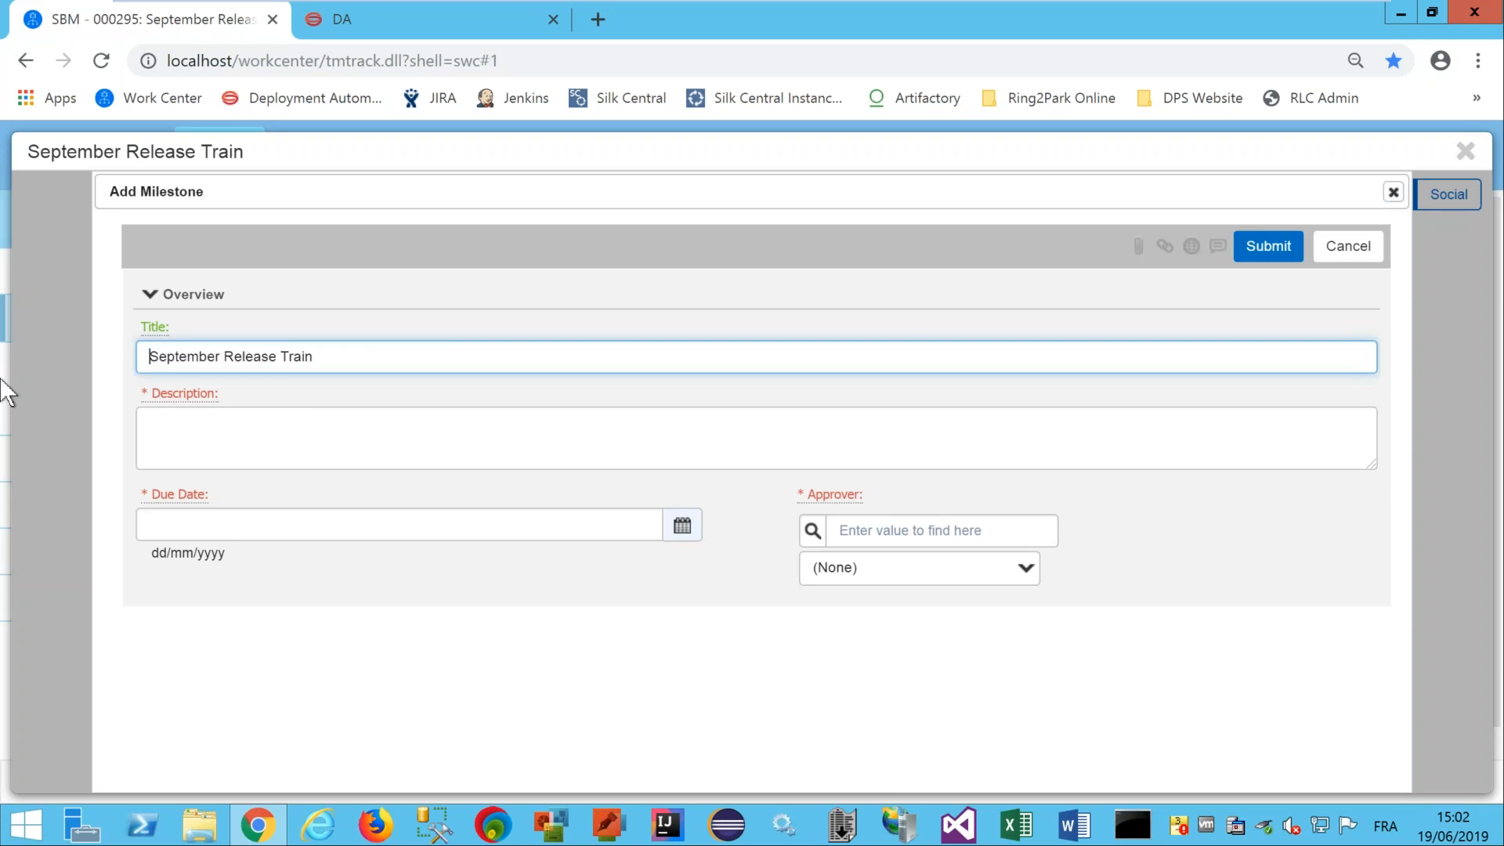
left_click(356, 356)
type("- end user communication")
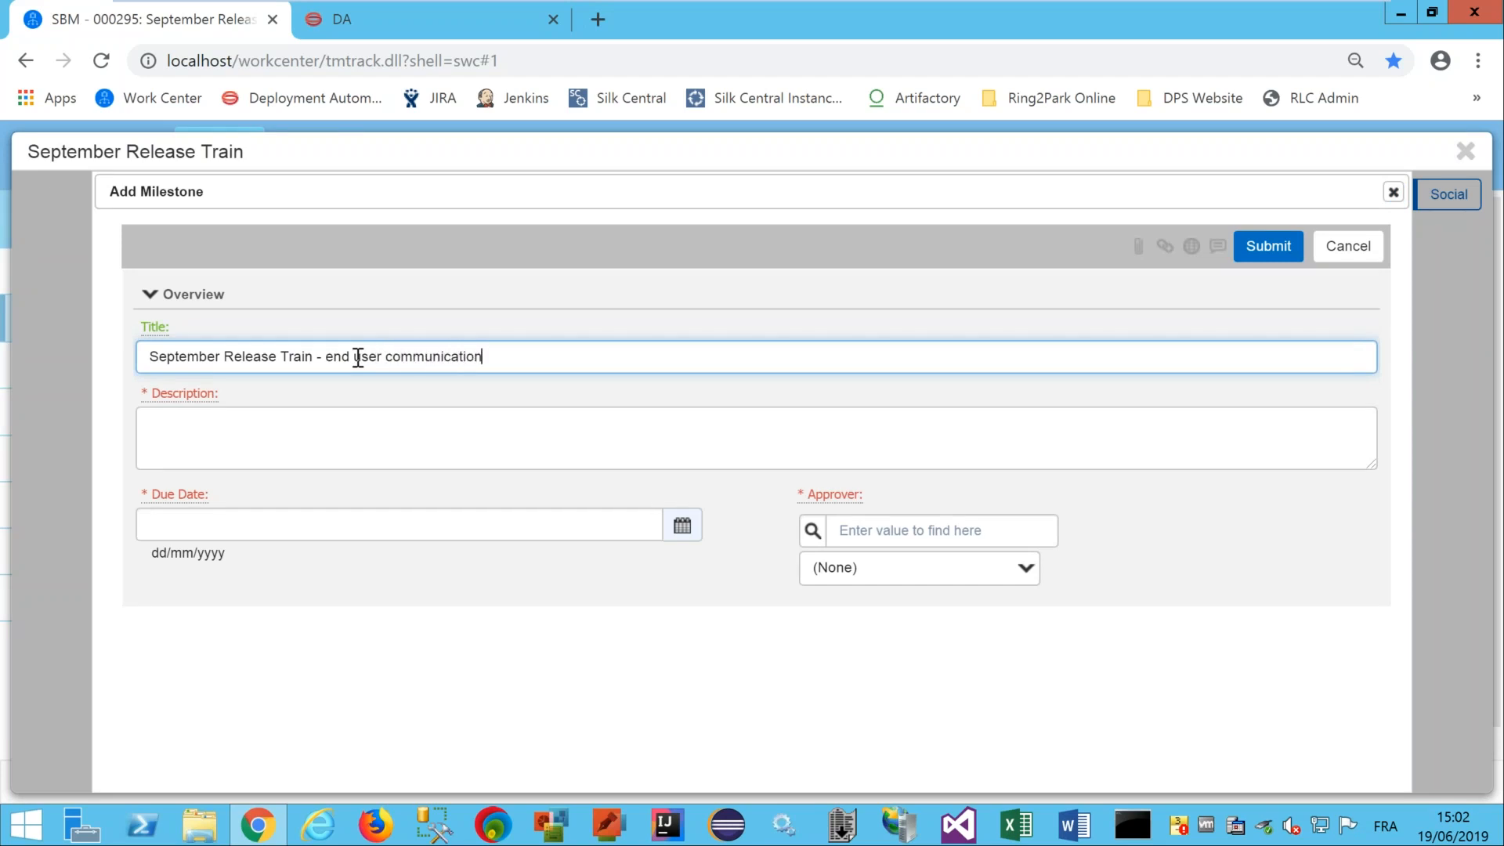
key("ctrl+a")
key("ctrl+c")
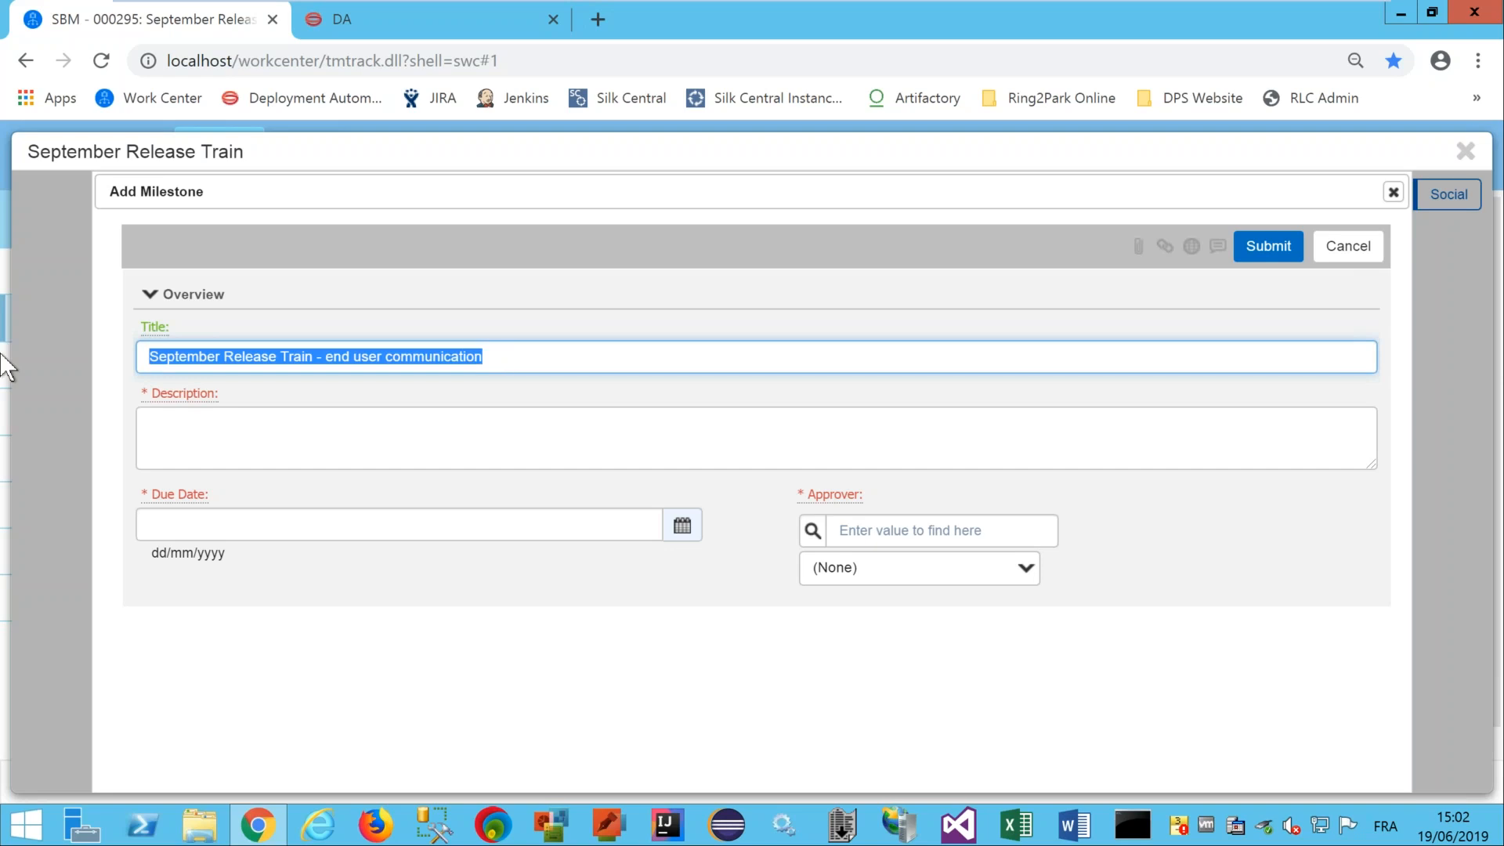
left_click(180, 415)
key("ctrl+v")
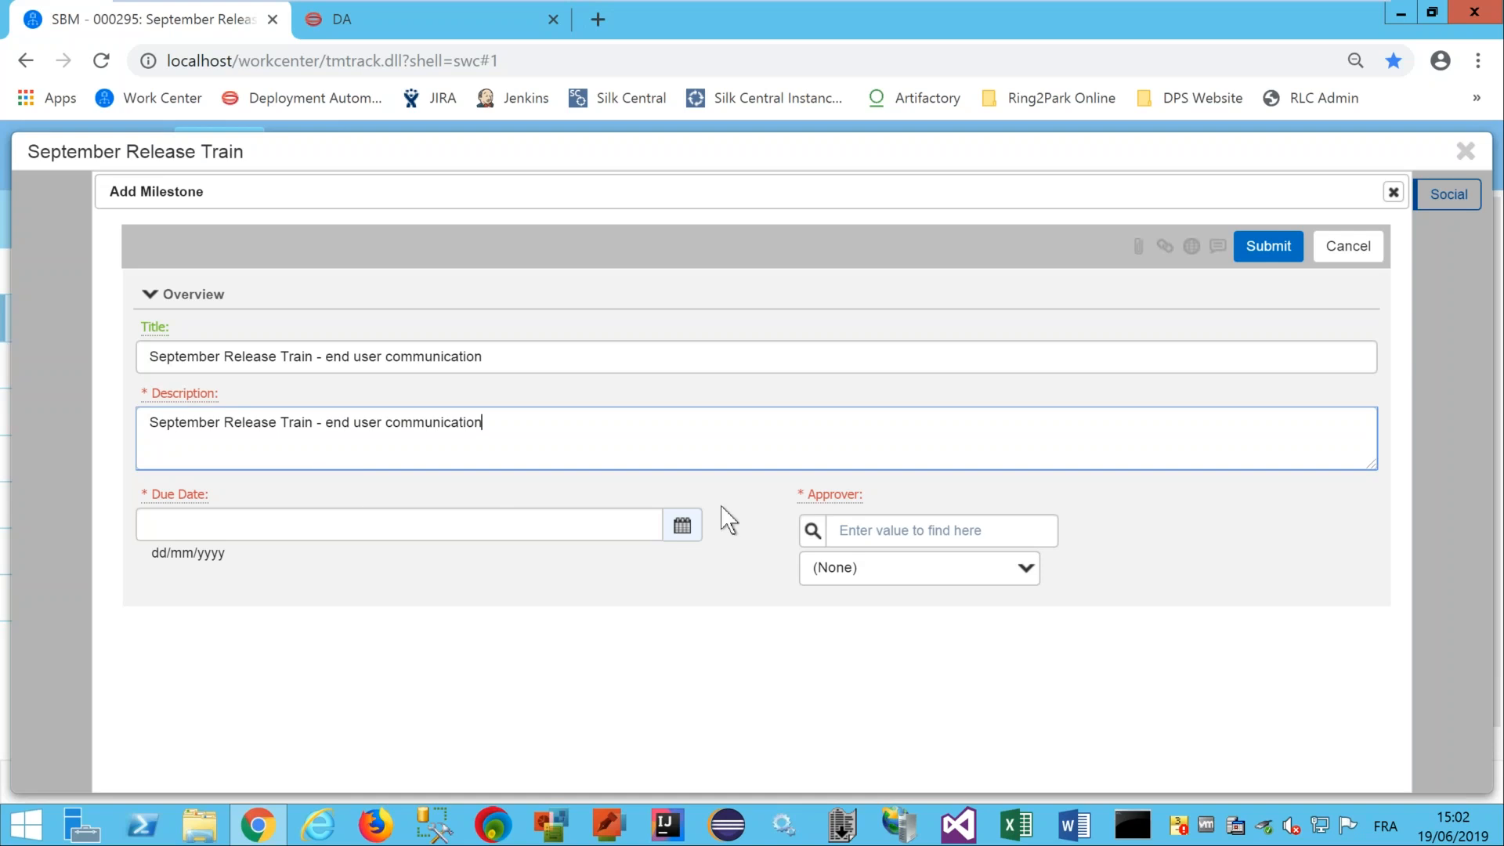
Set the milestone due date to 01/08/2019.
left_click(683, 526)
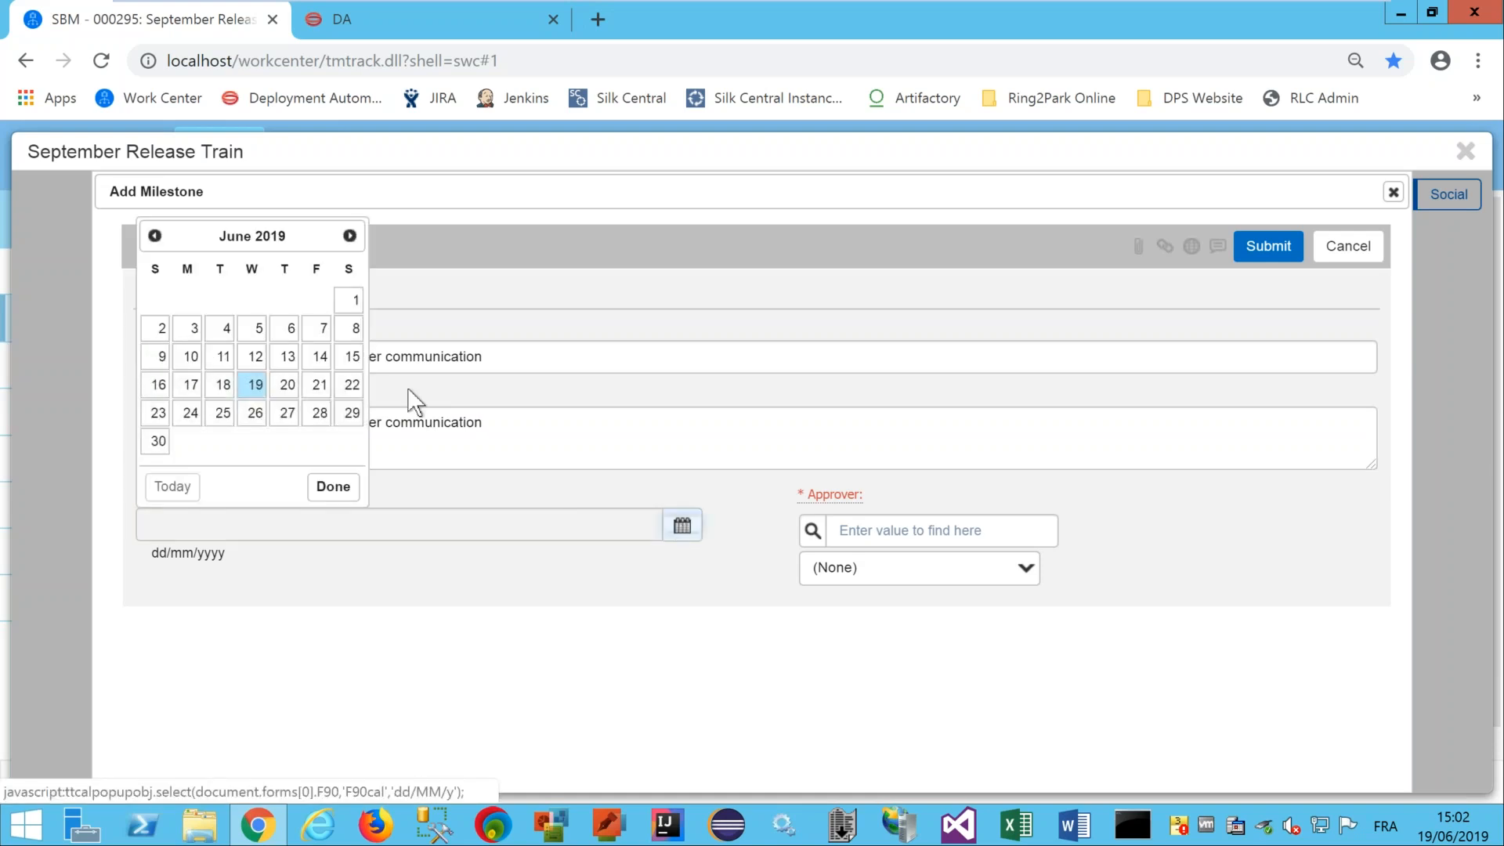
left_click(350, 236)
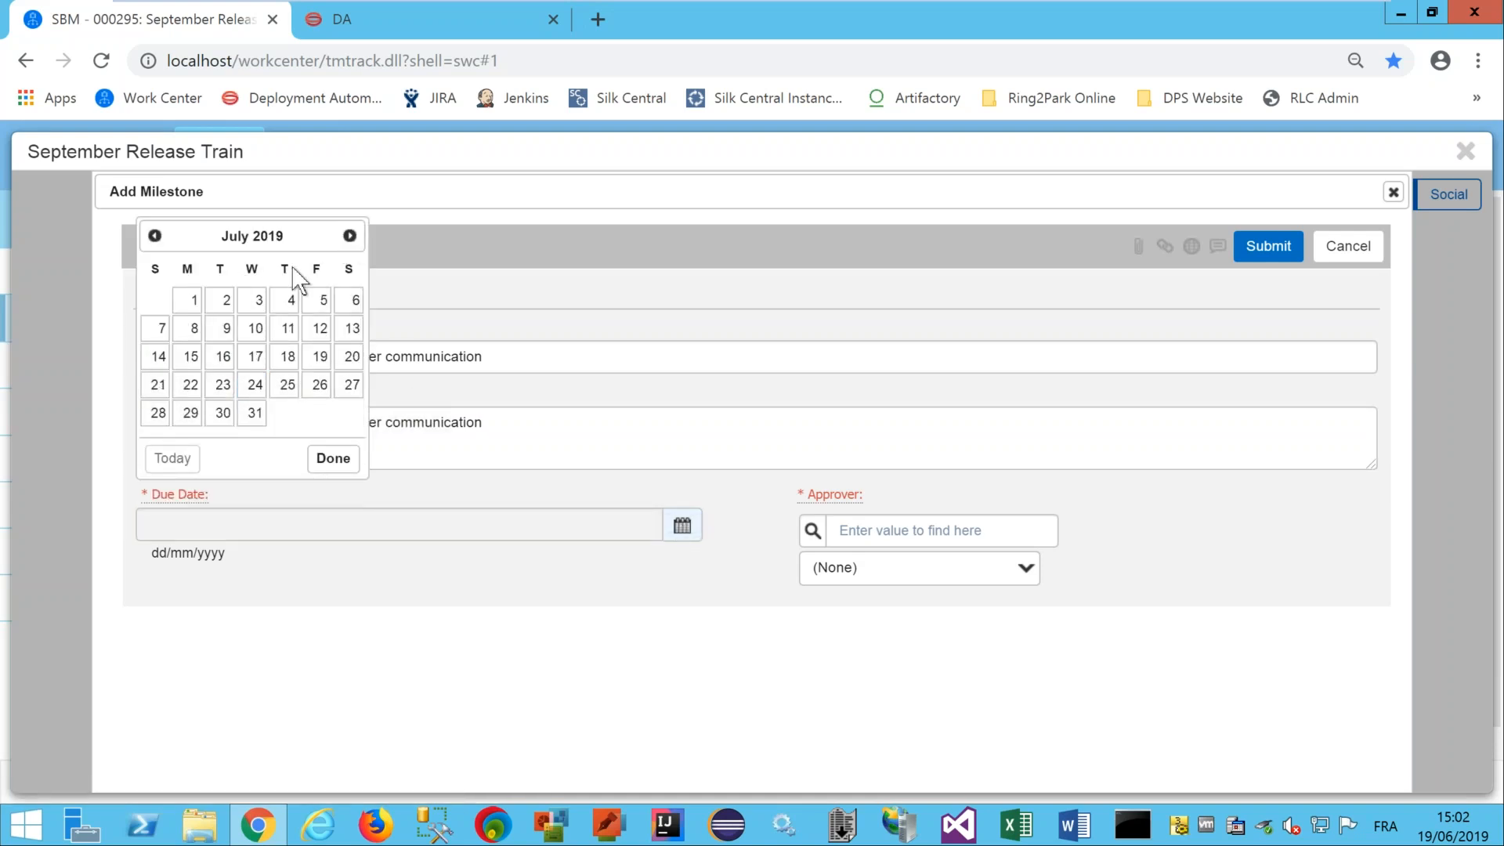
left_click(350, 235)
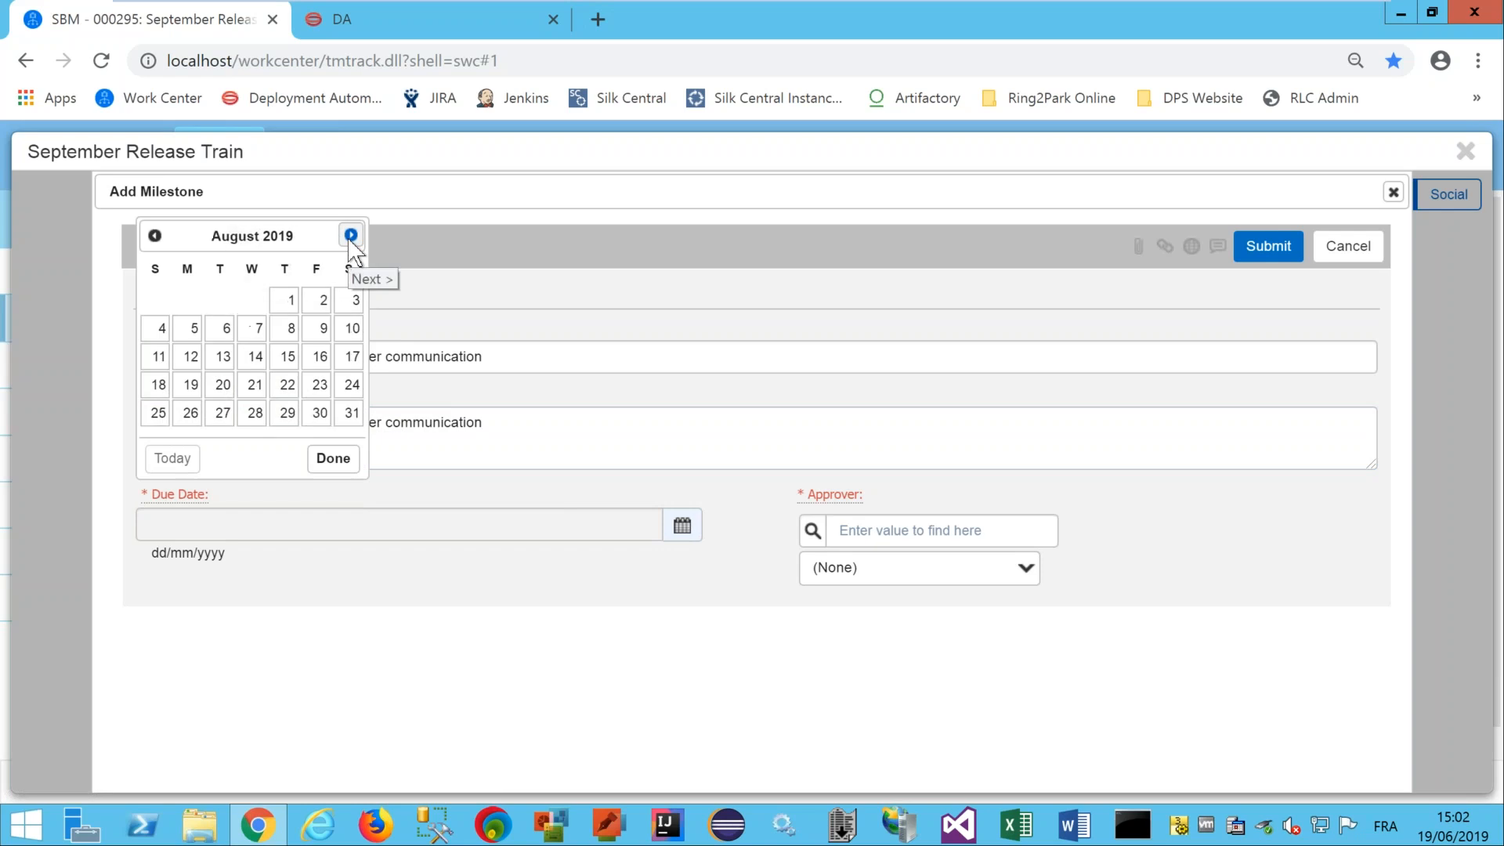
left_click(289, 301)
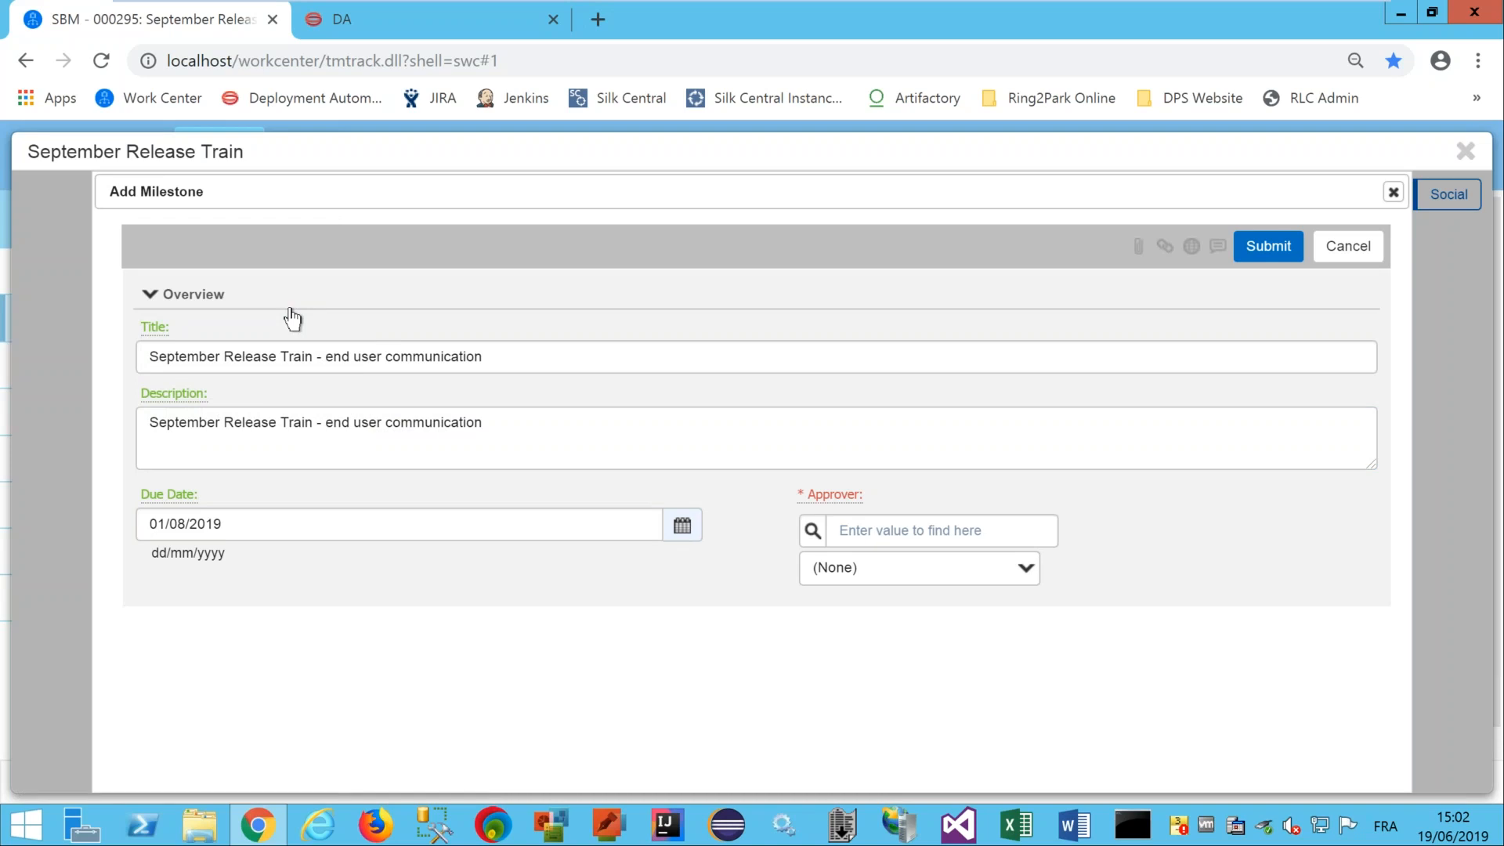
Make the release manager the approver and submit the milestone.
left_click(806, 533)
left_click(847, 577)
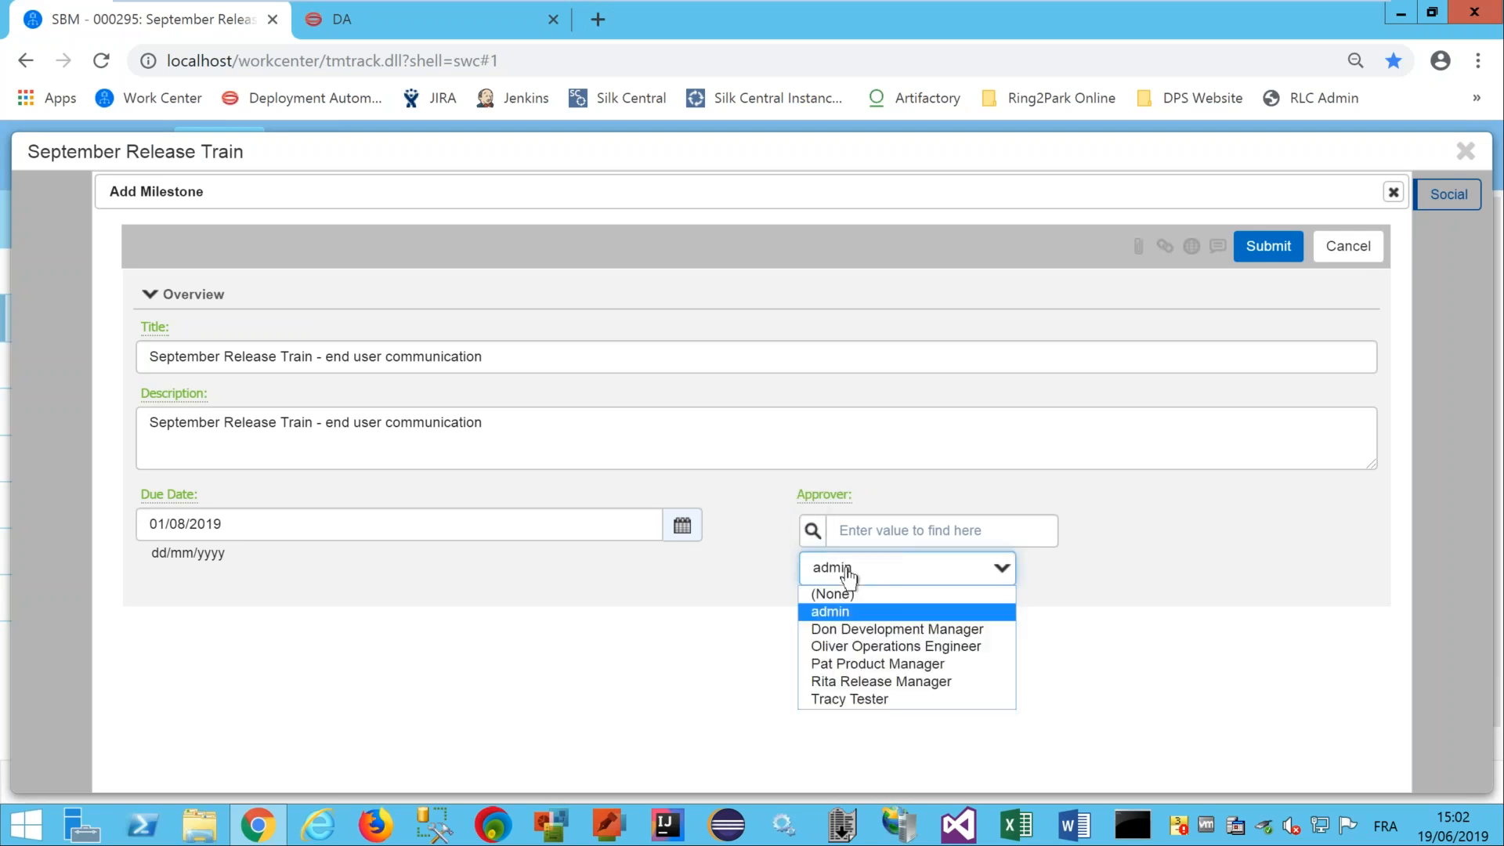
left_click(905, 686)
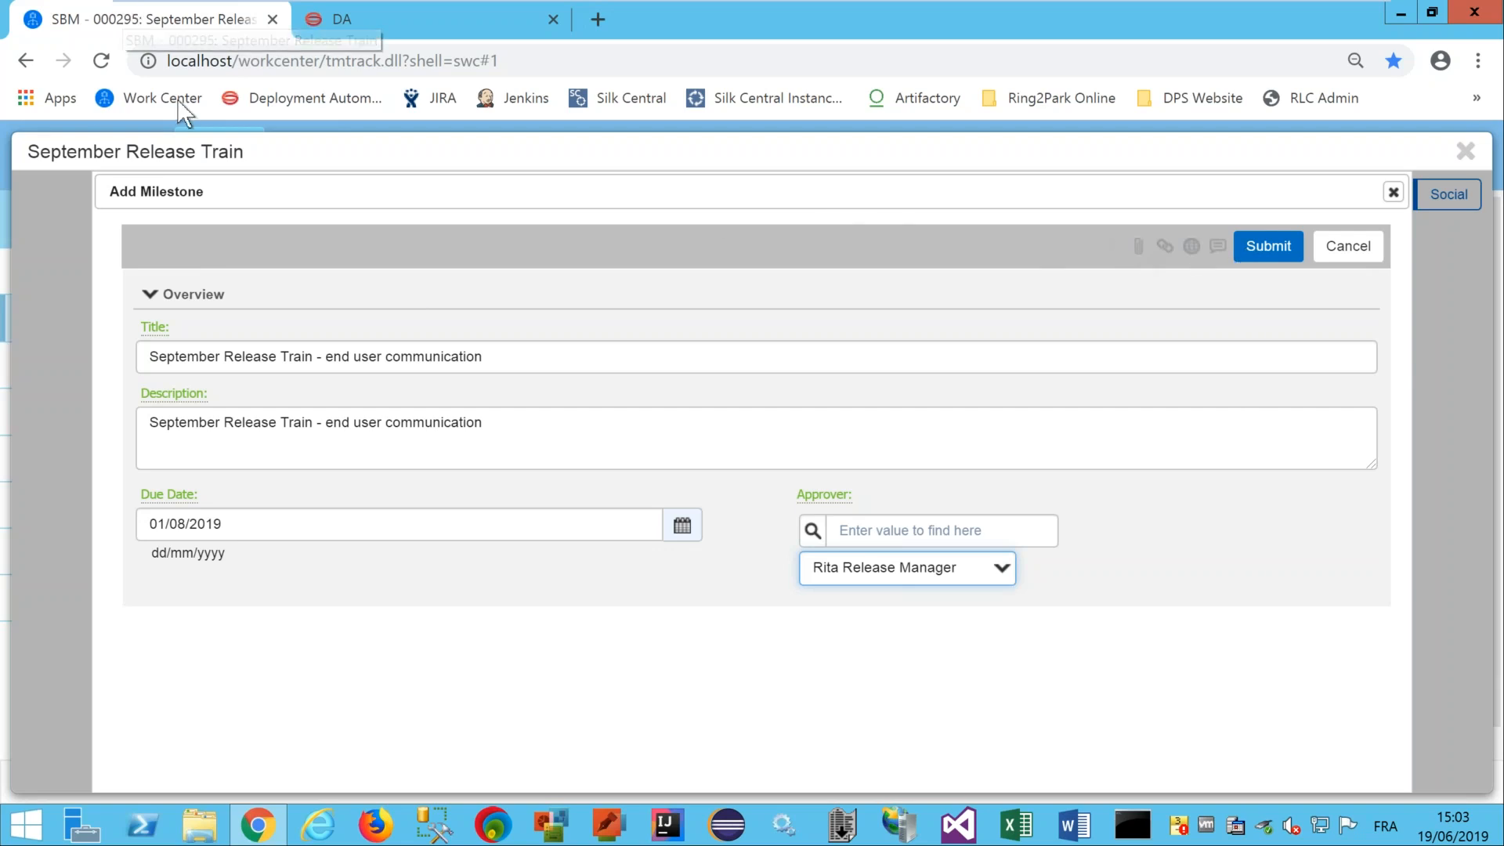
left_click(1273, 249)
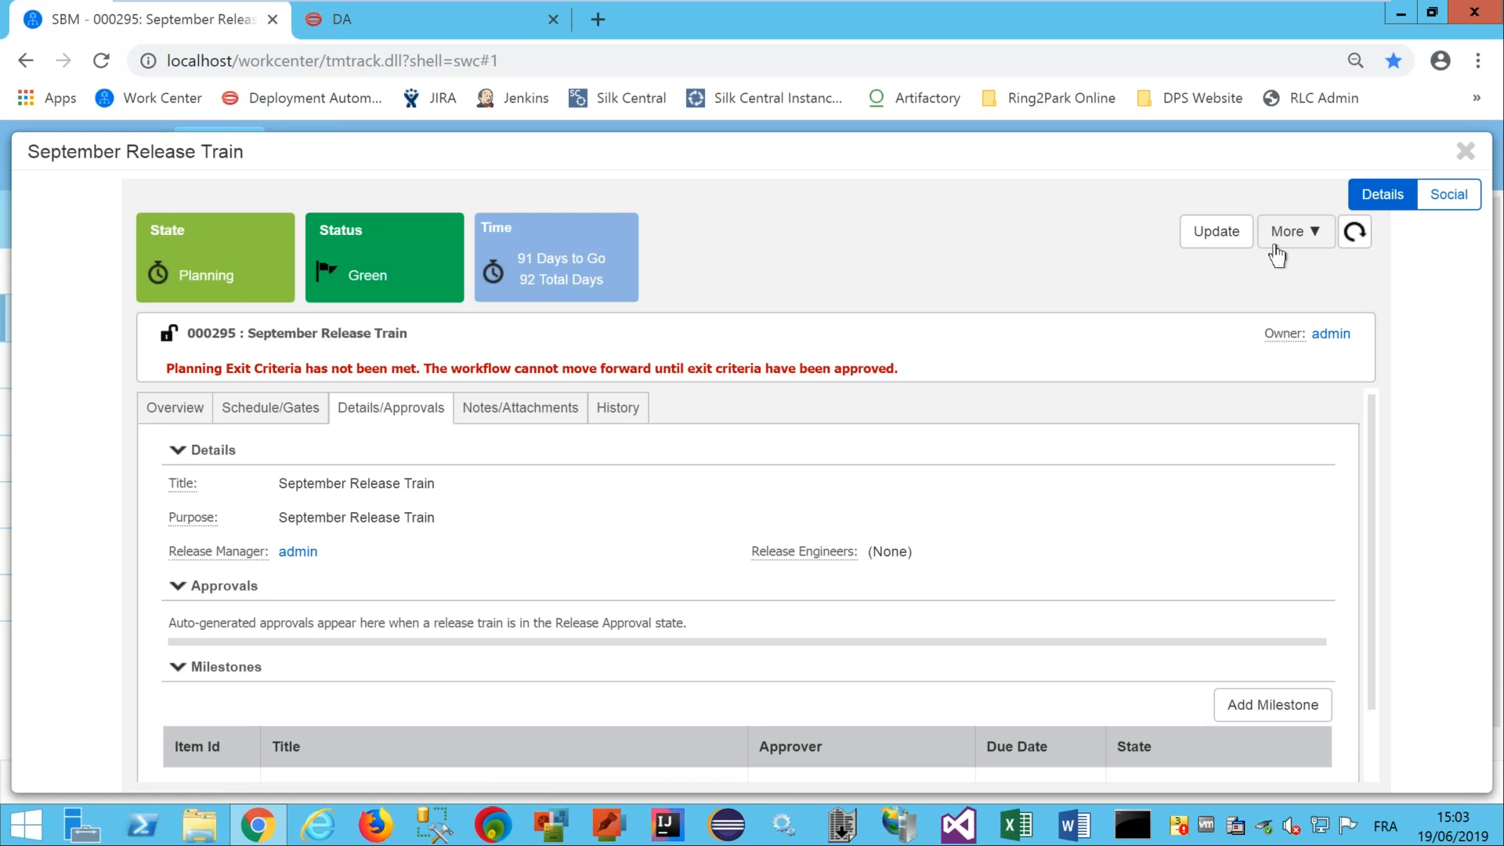
Show release train 000295's schedule and gates, down to the Planning Exit Criteria table.
left_click(266, 416)
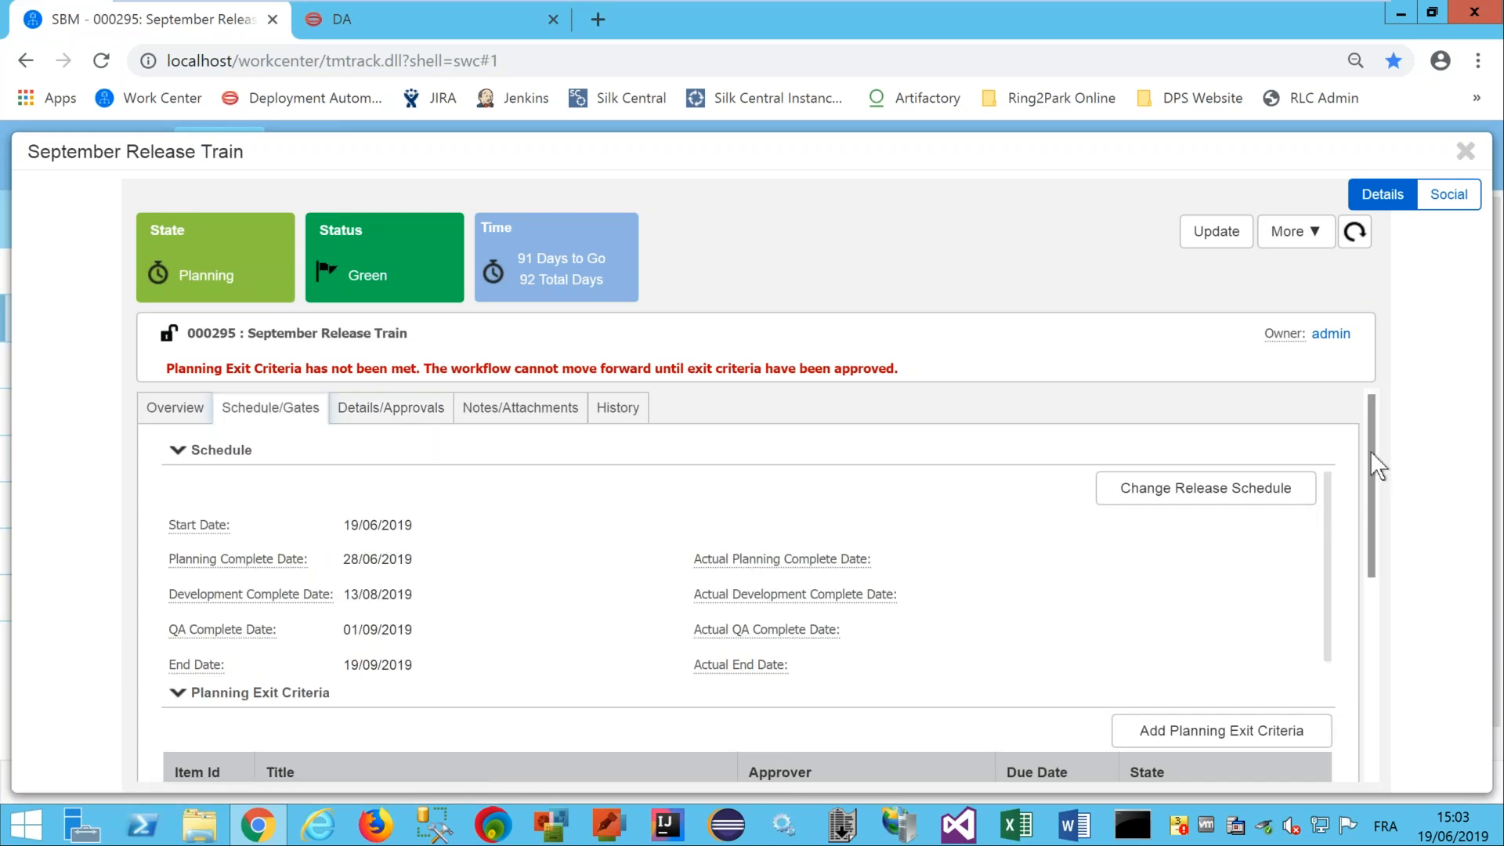
left_click_drag(1377, 466, 1379, 552)
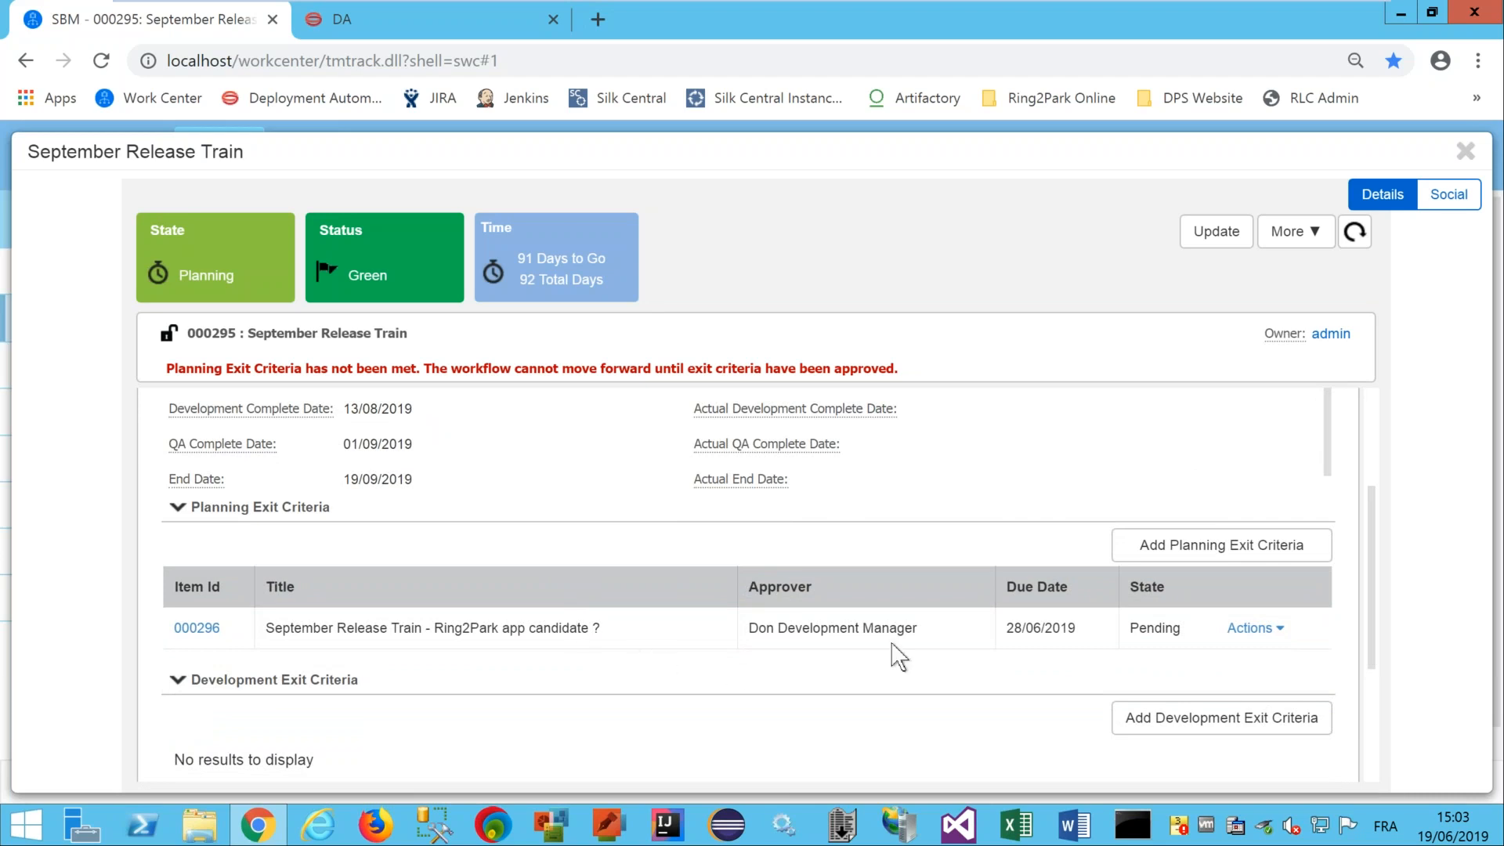
Complete criterion 000296, then mark Planning Complete and Development Complete to reach QA.
left_click(1250, 628)
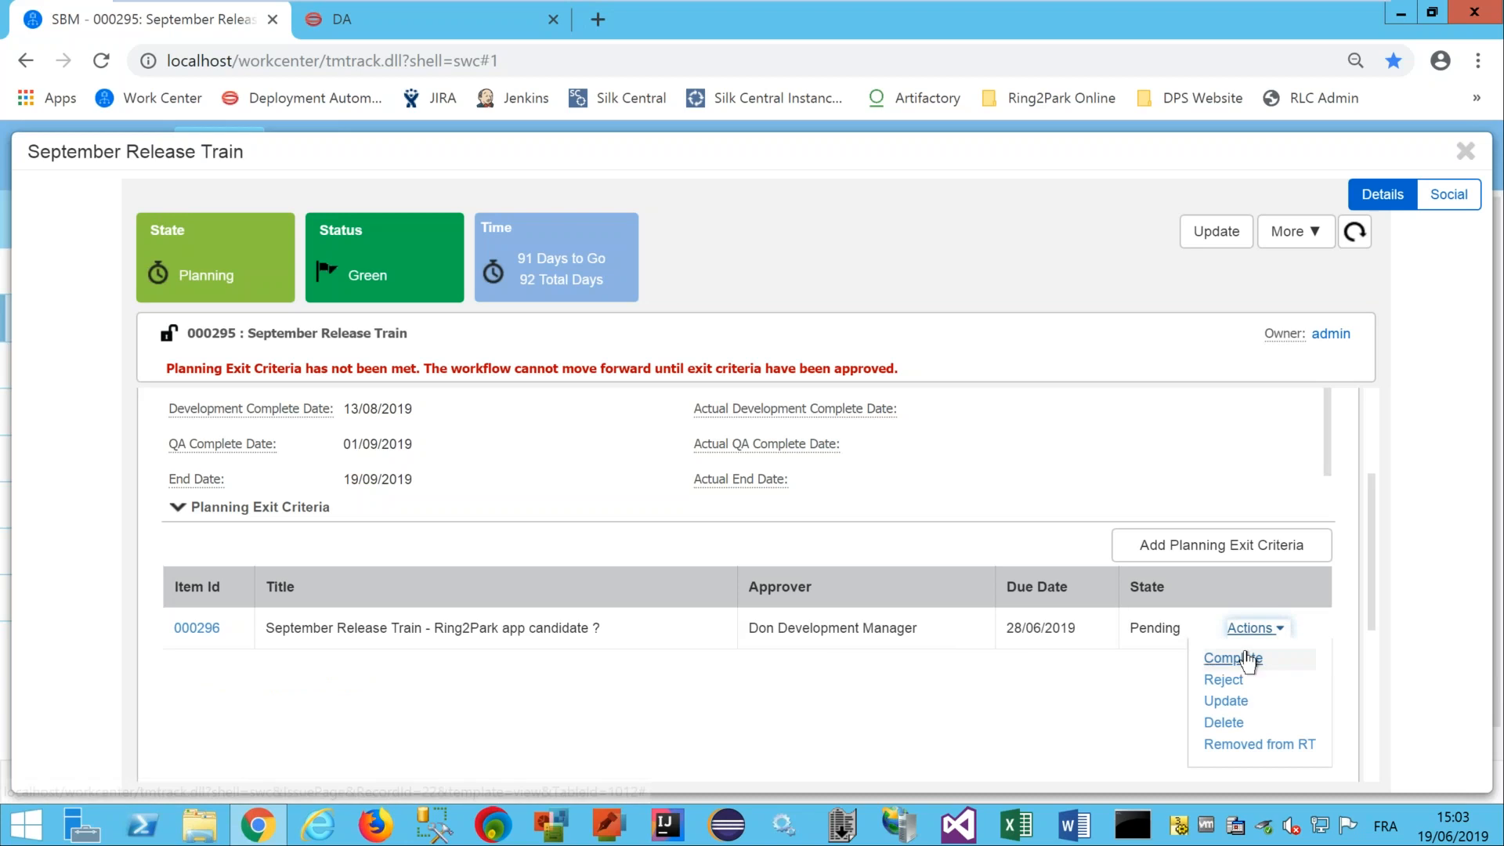
left_click(1245, 651)
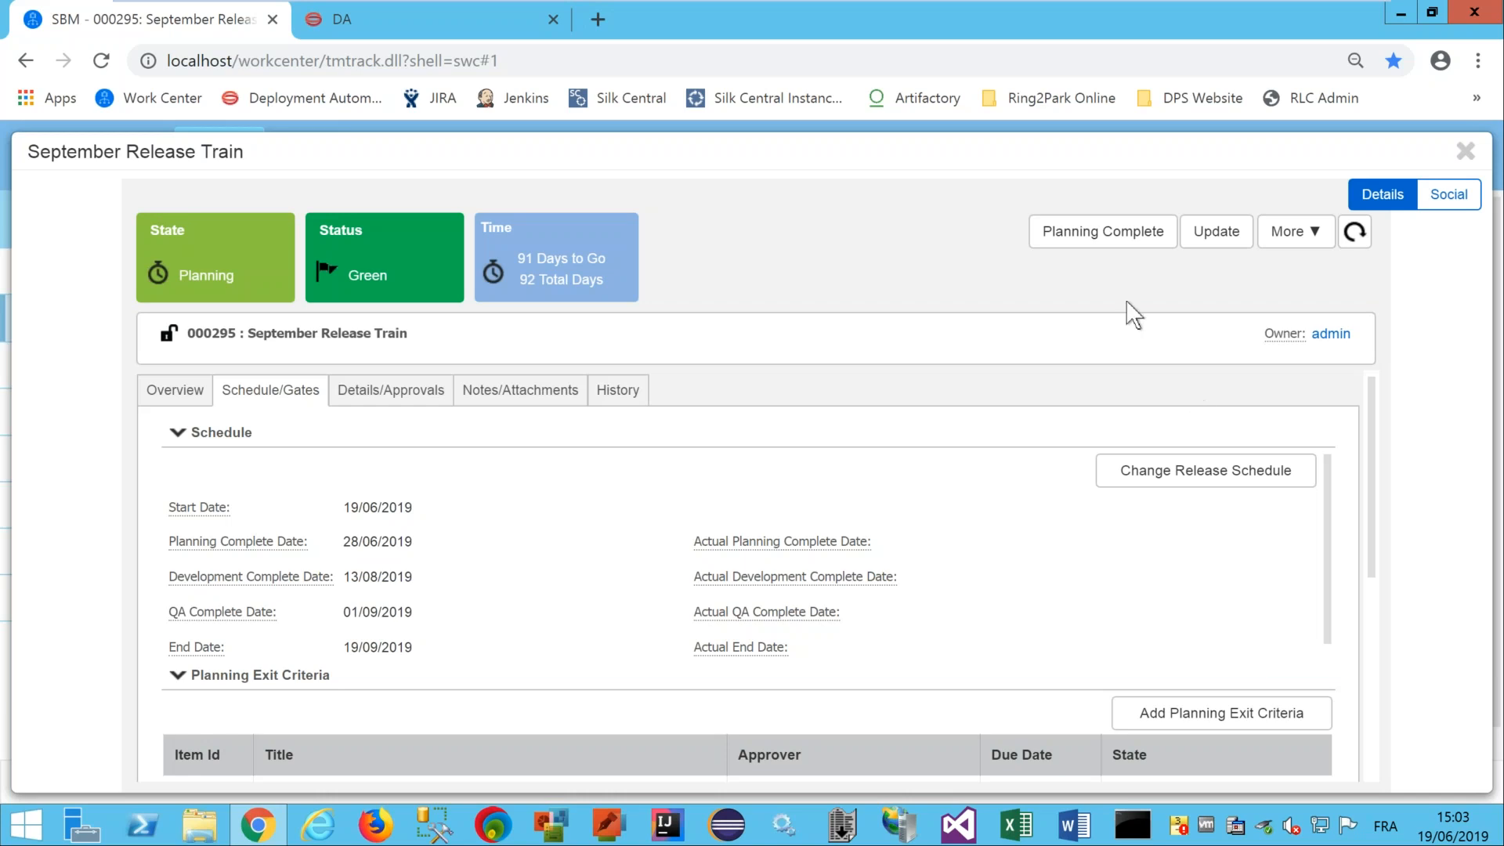
left_click(1084, 240)
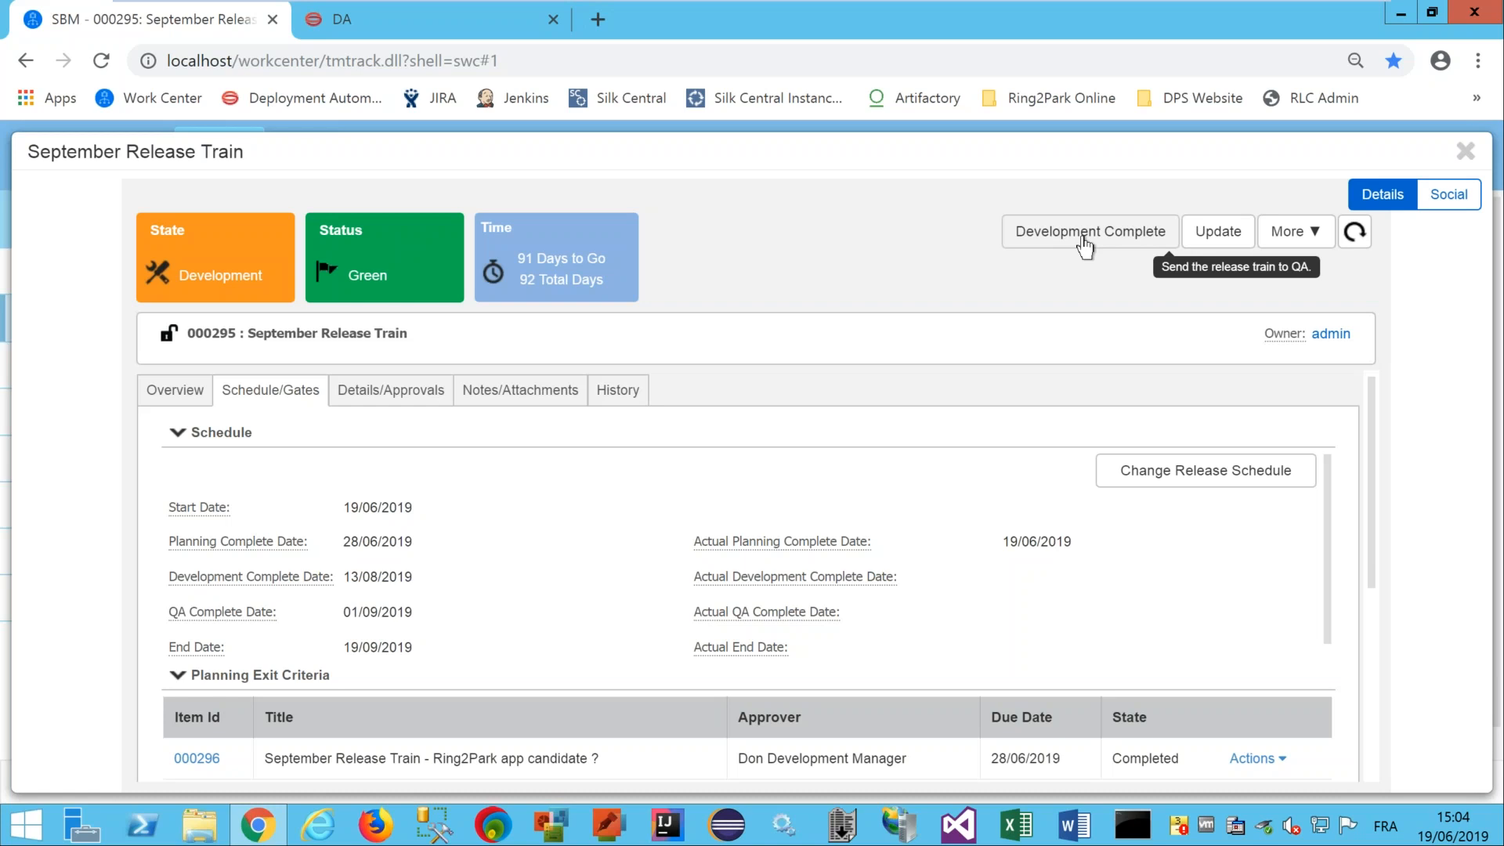
left_click(1085, 247)
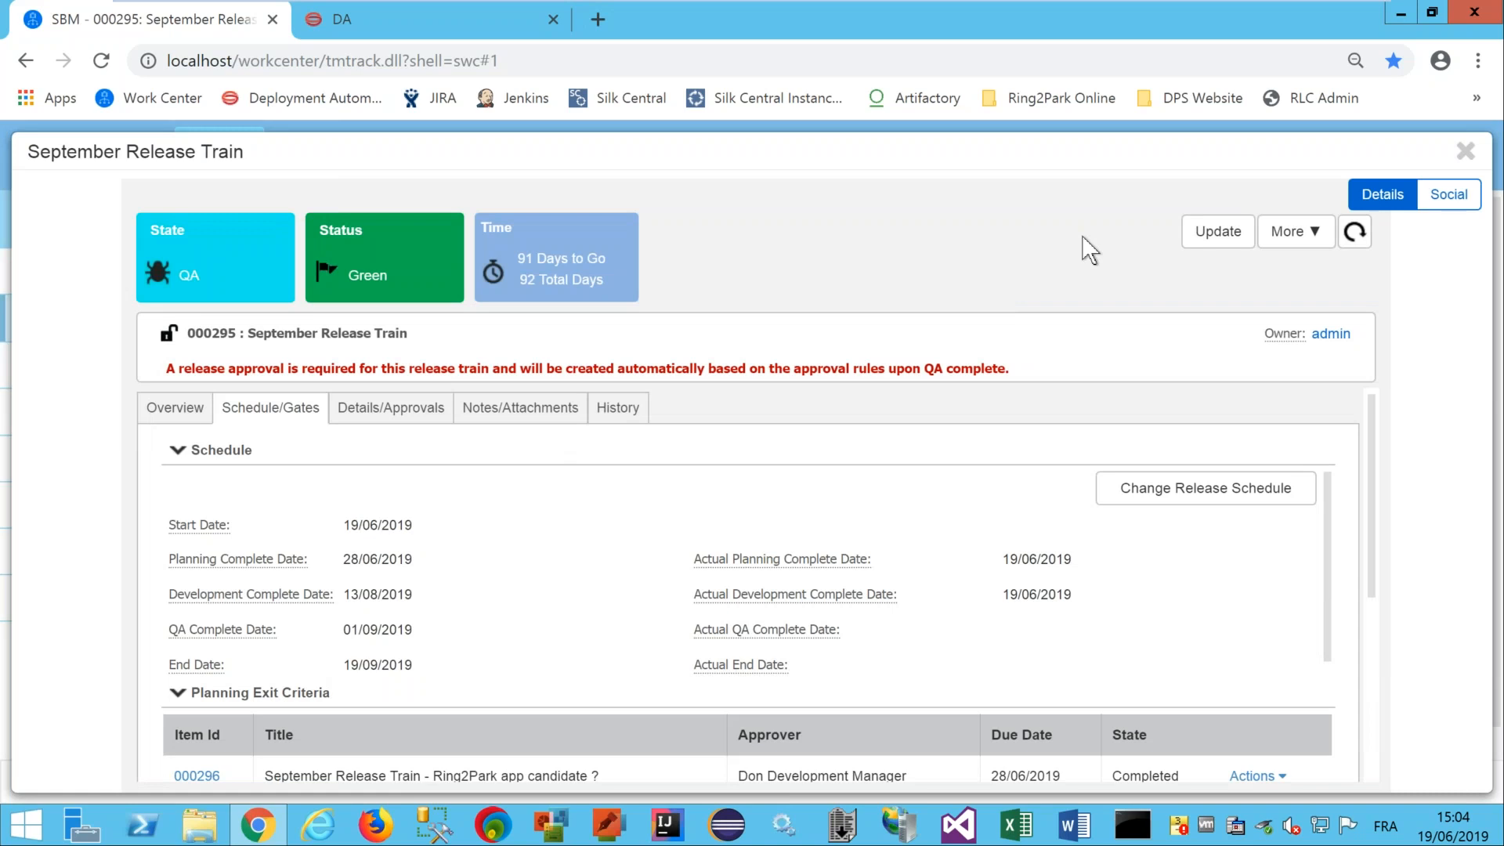
Start a new release package from the September Release Train overview.
left_click(188, 408)
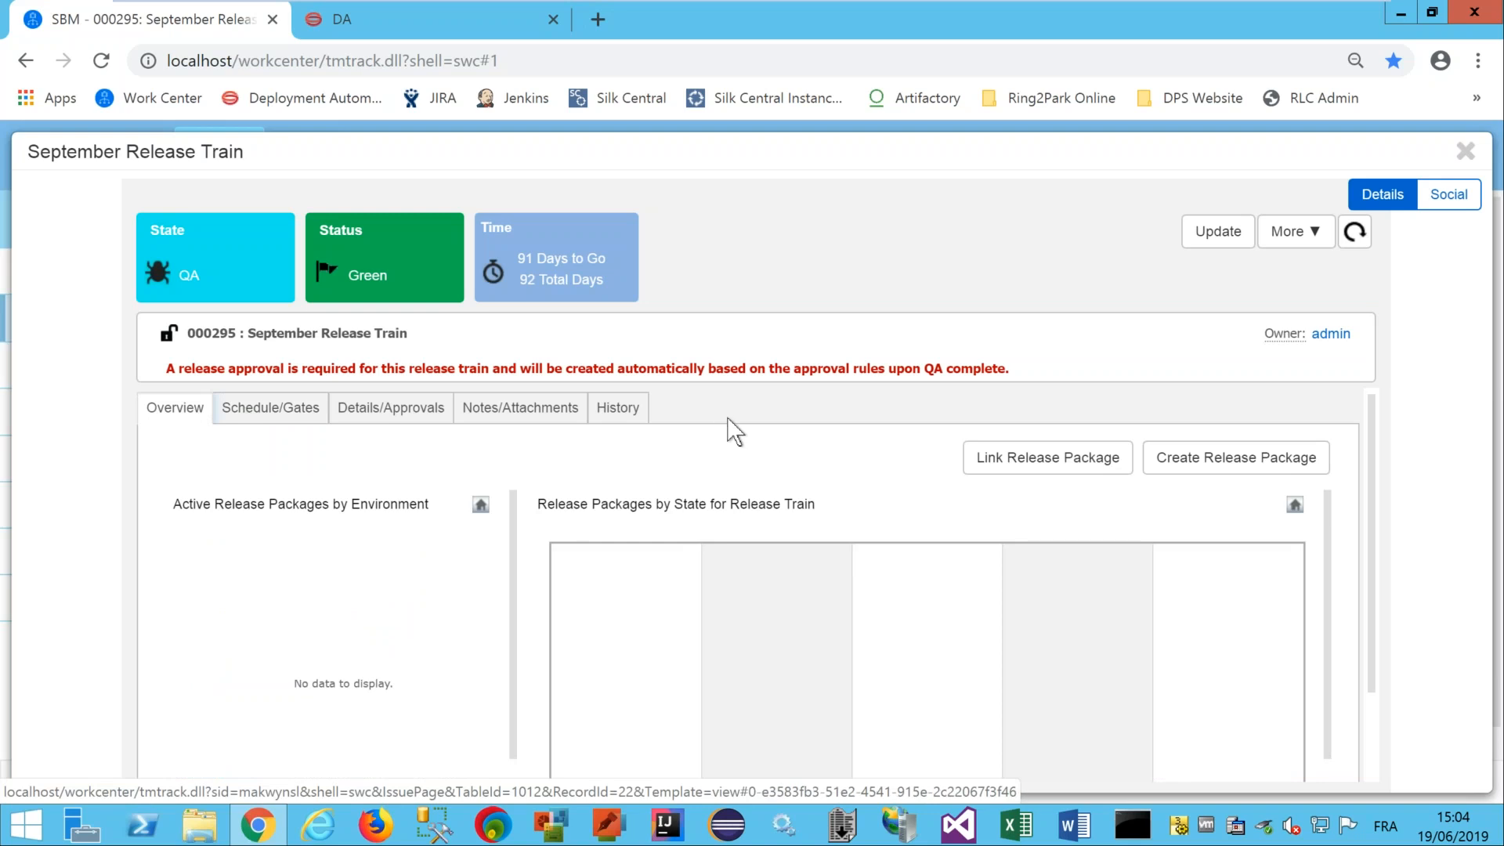
left_click(1206, 460)
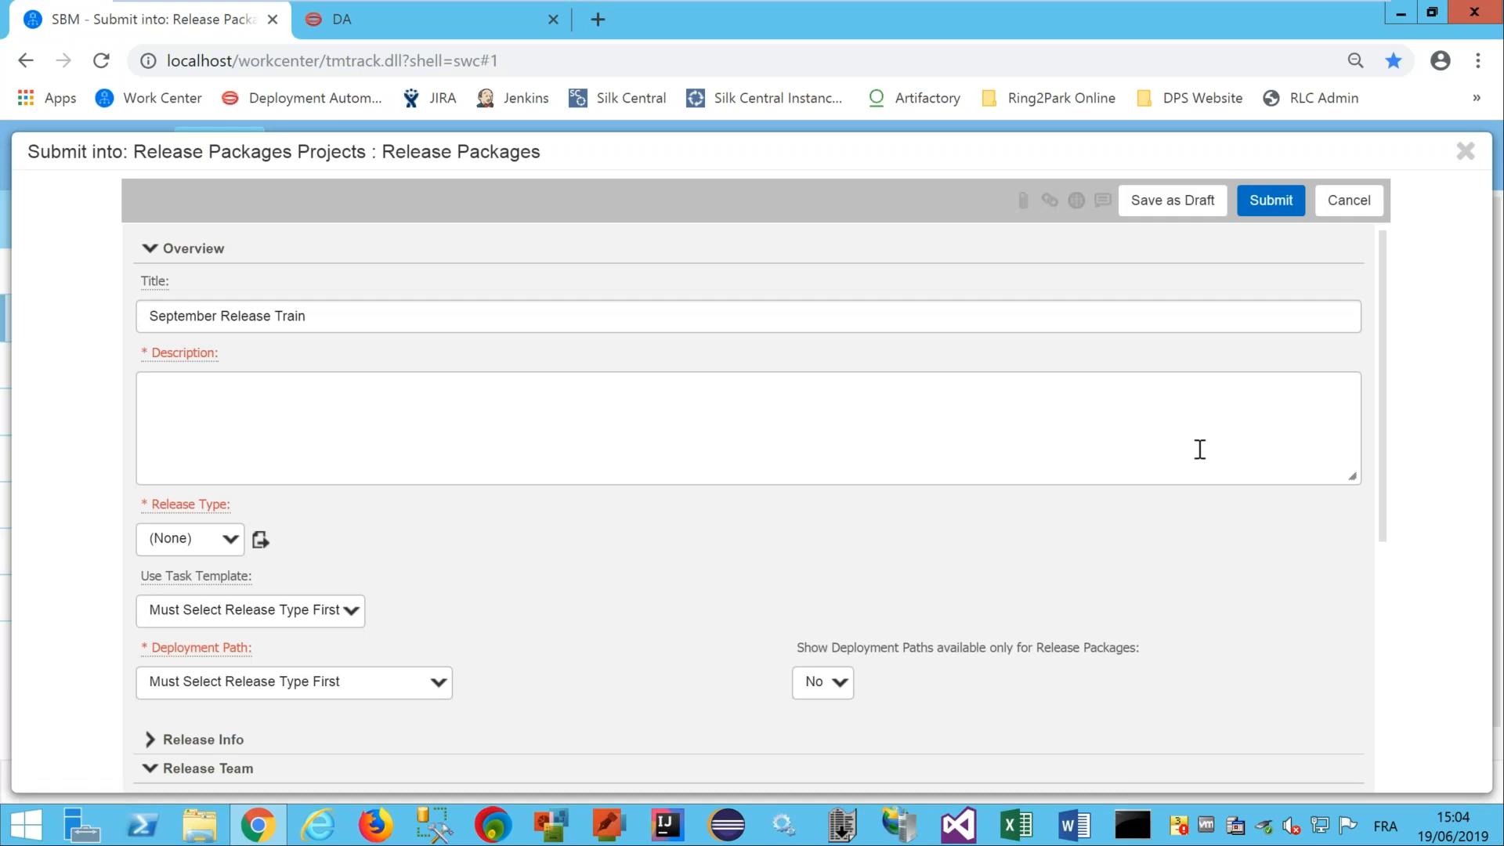
left_click(311, 318)
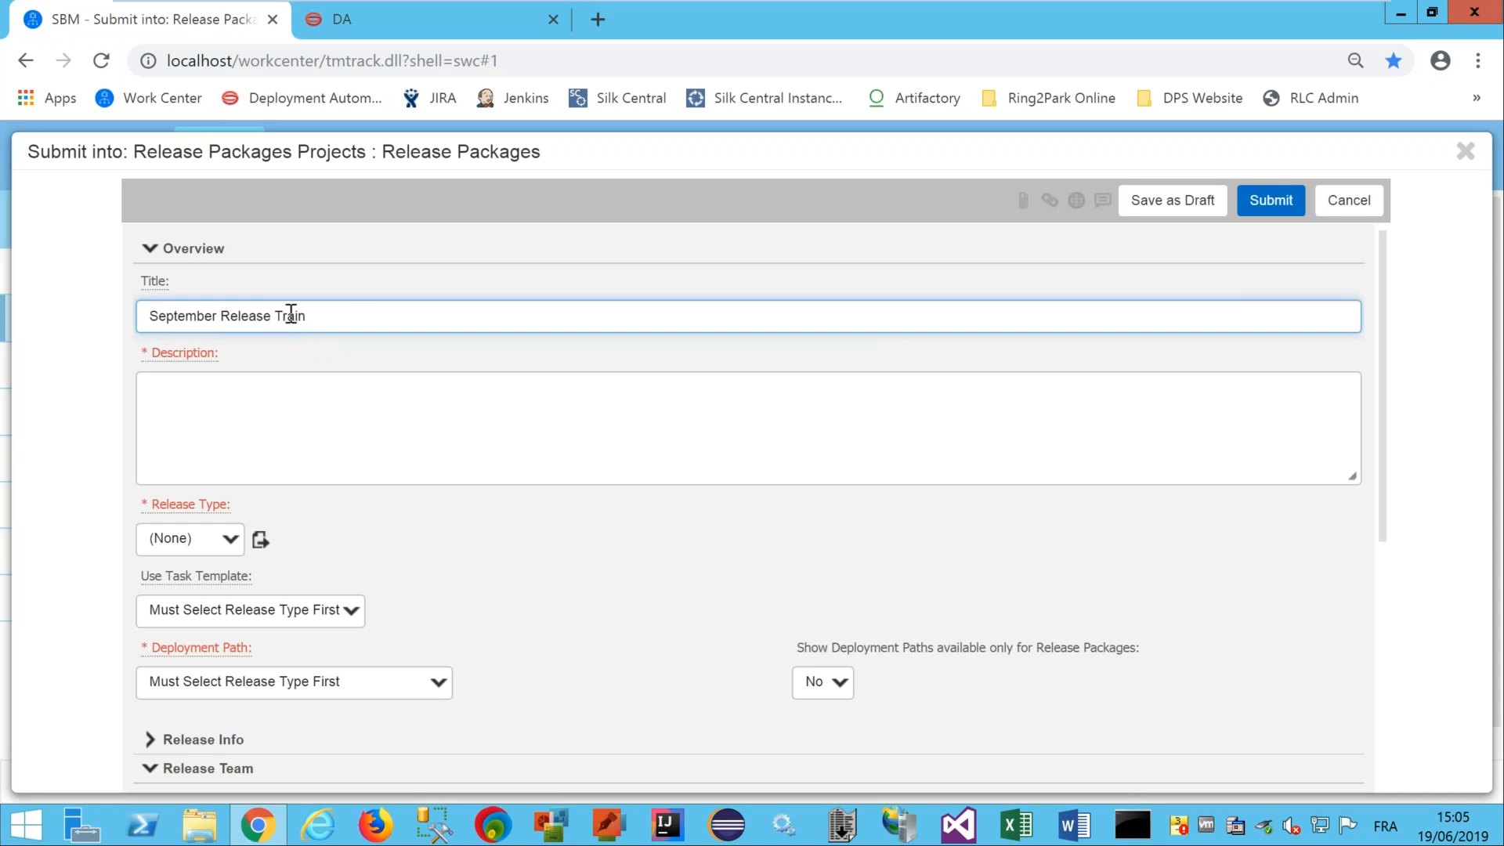
Set the package title and description to 'RP Ring2Park'.
left_click_drag(321, 317, 146, 313)
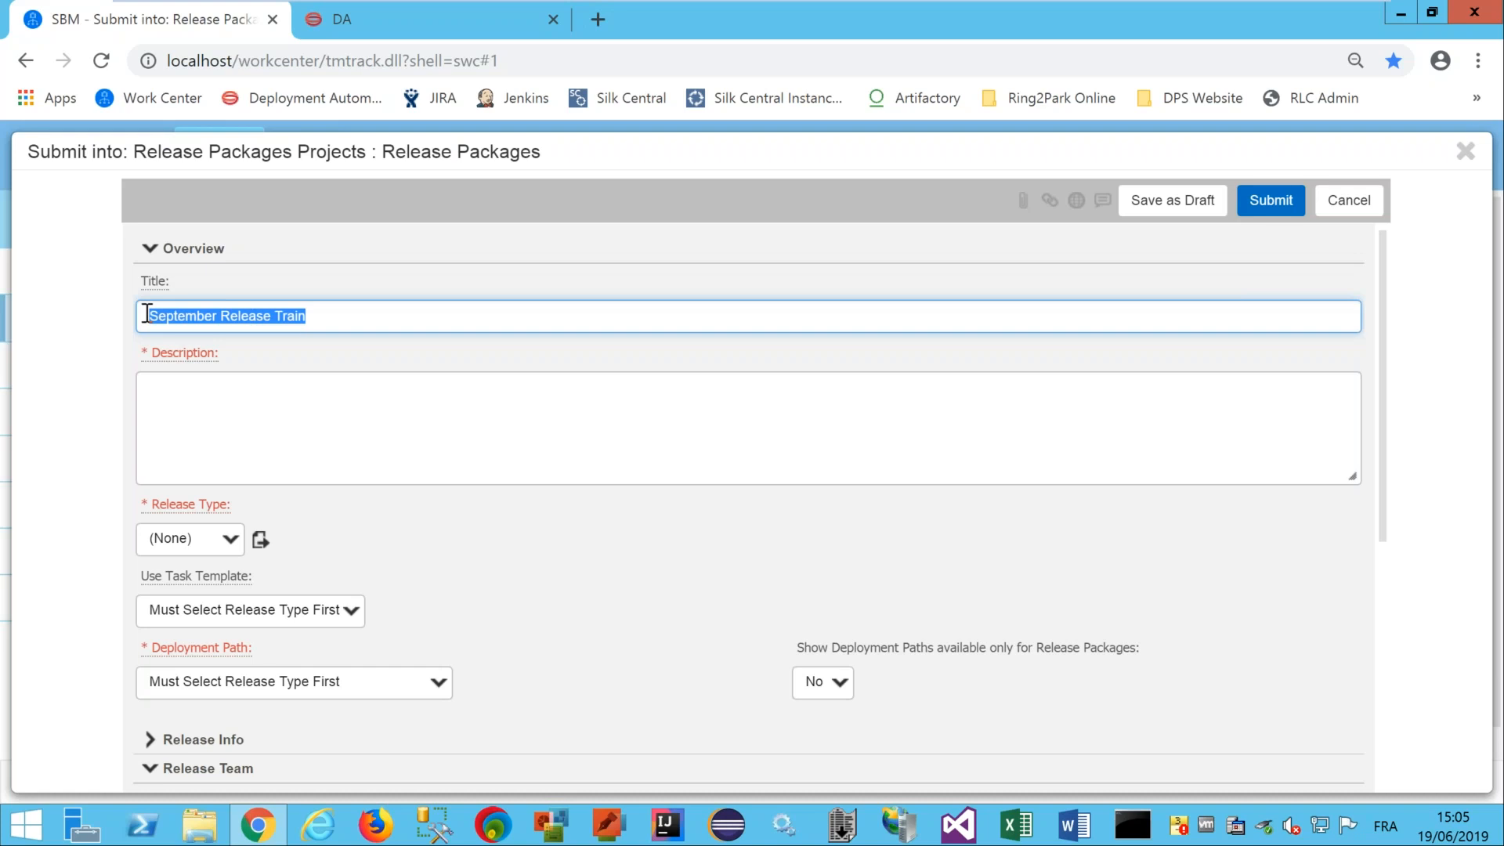
type("RP Ring2Park")
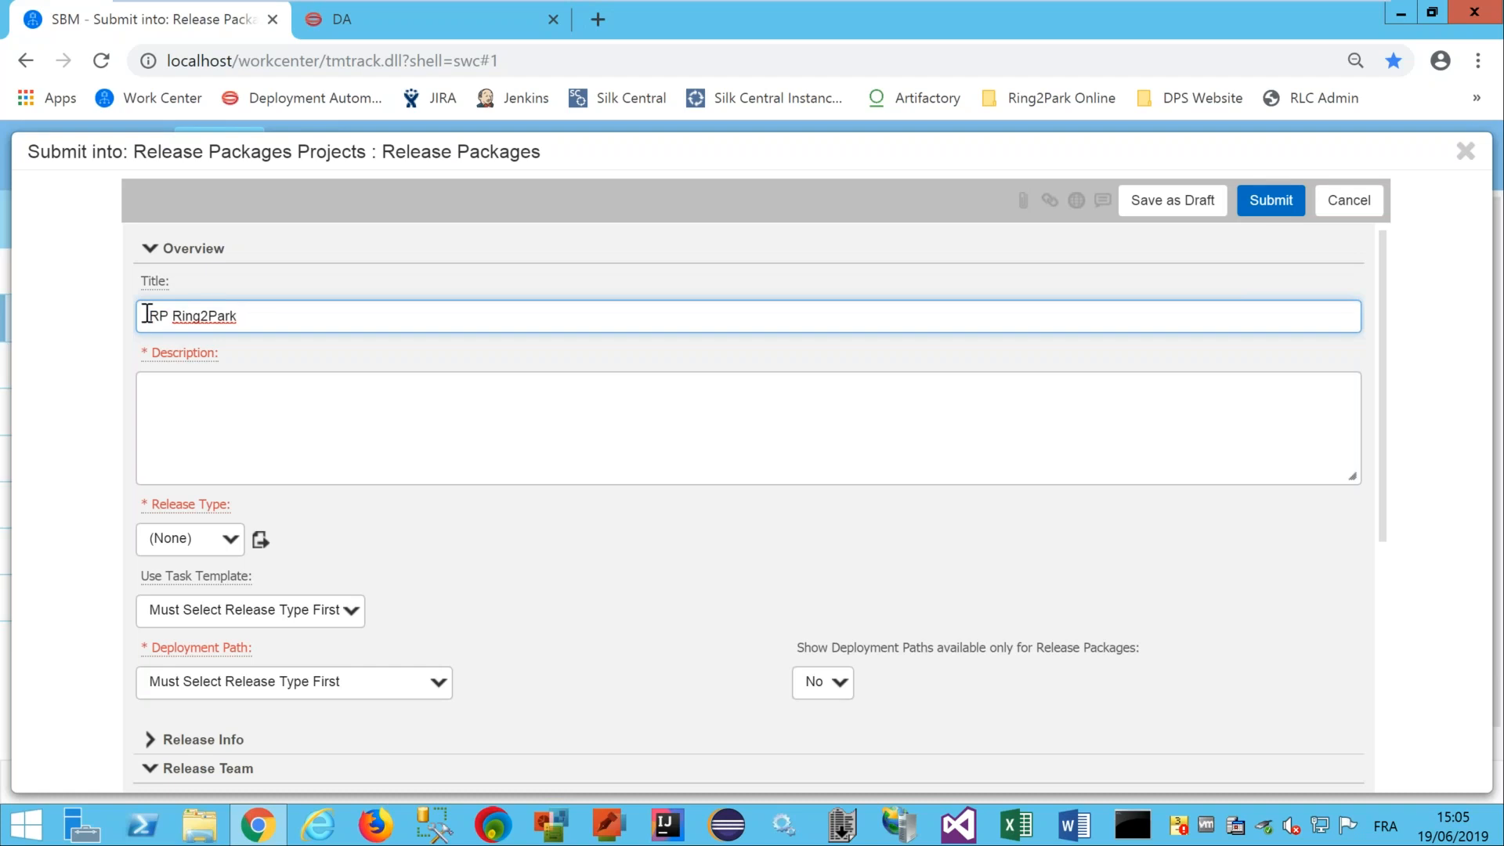
left_click_drag(279, 313, 136, 305)
key("ctrl+c")
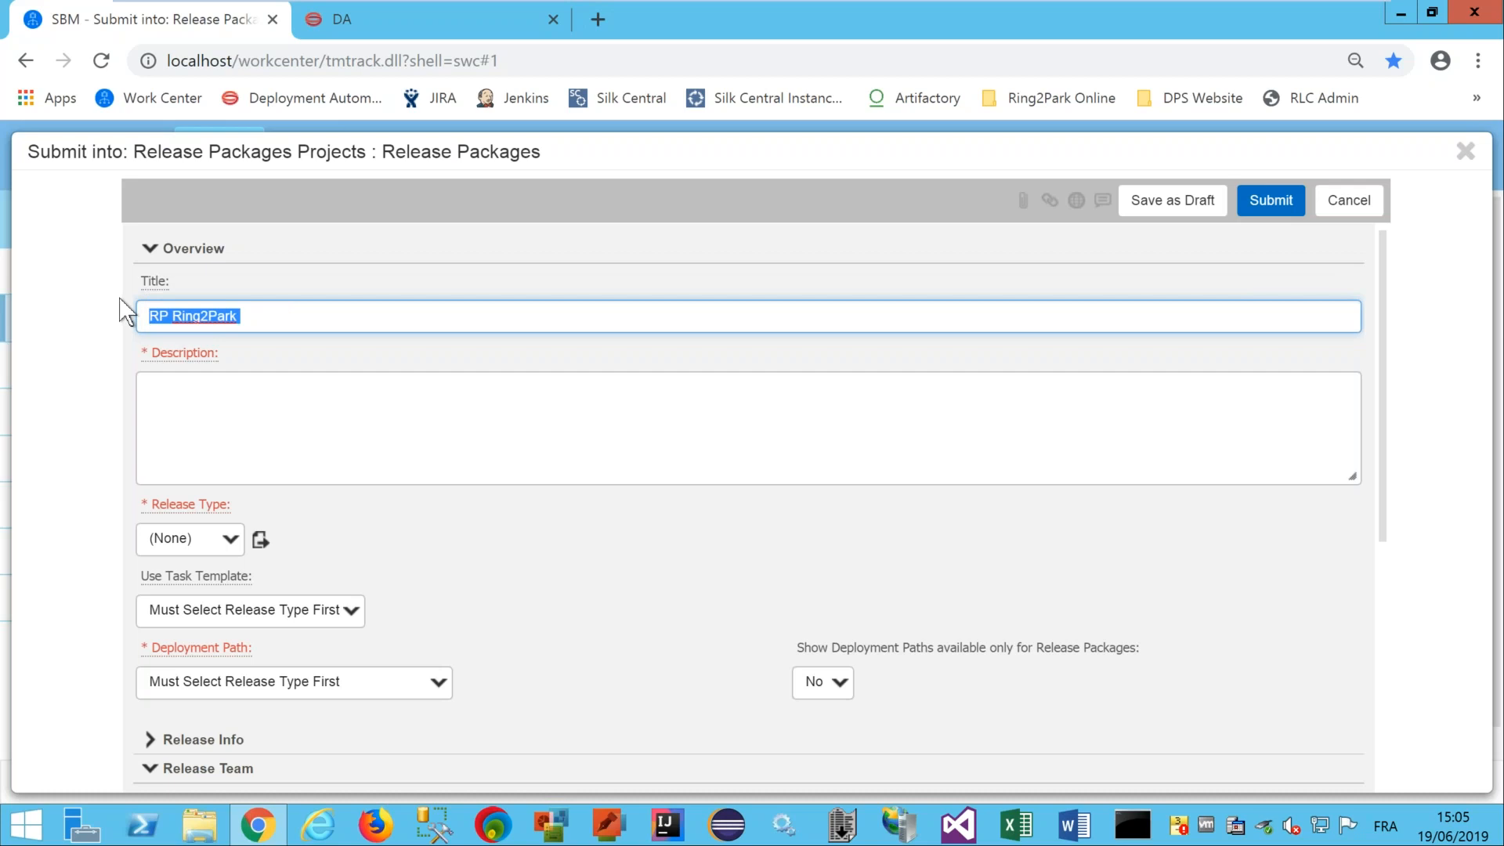
left_click(219, 403)
key("ctrl+v")
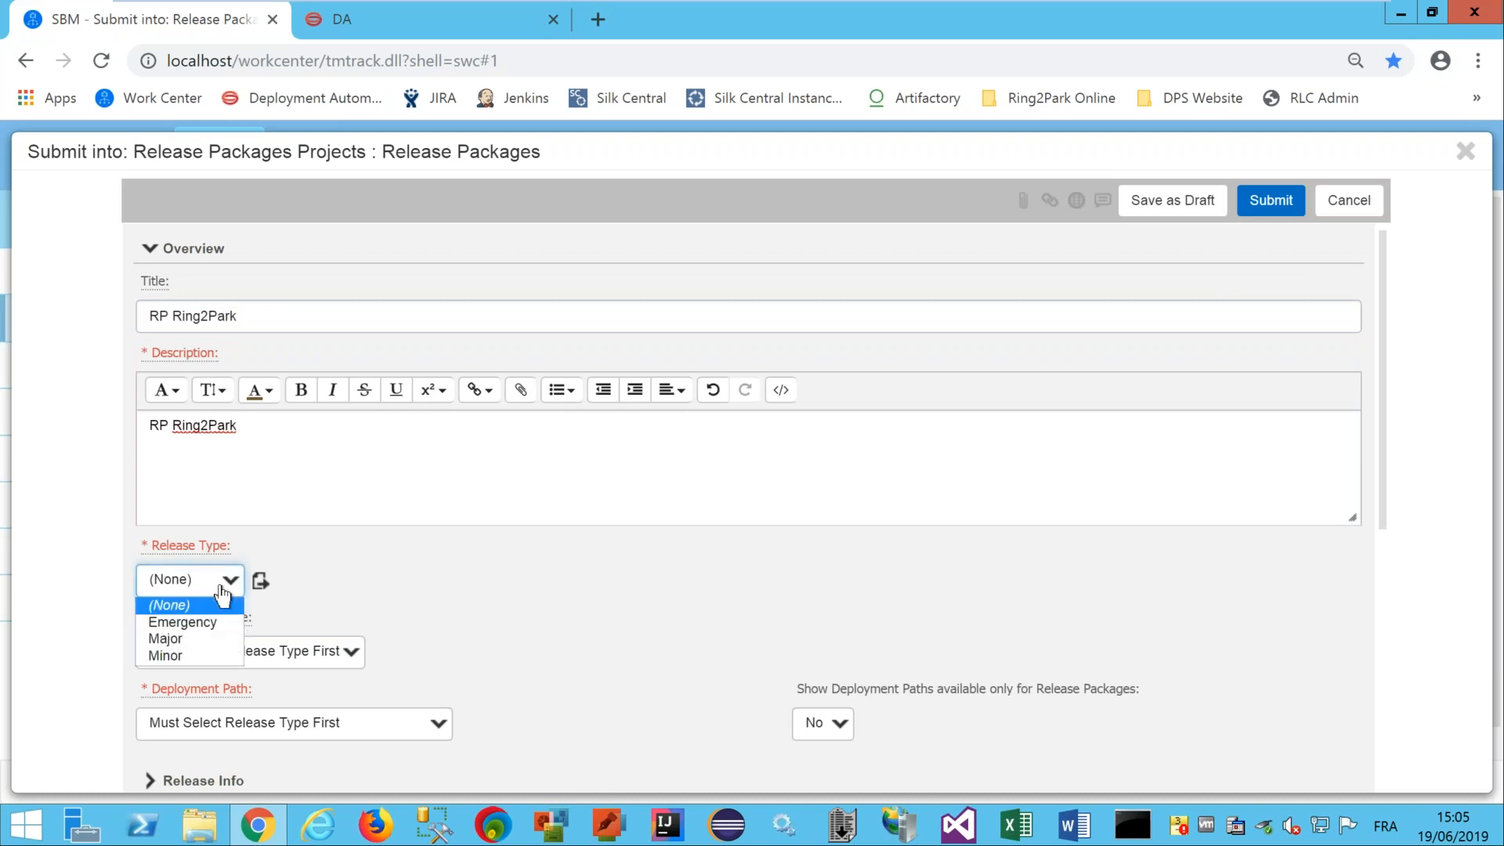
Set Release Type to Major after trying Emergency and checking deployment paths.
left_click(223, 594)
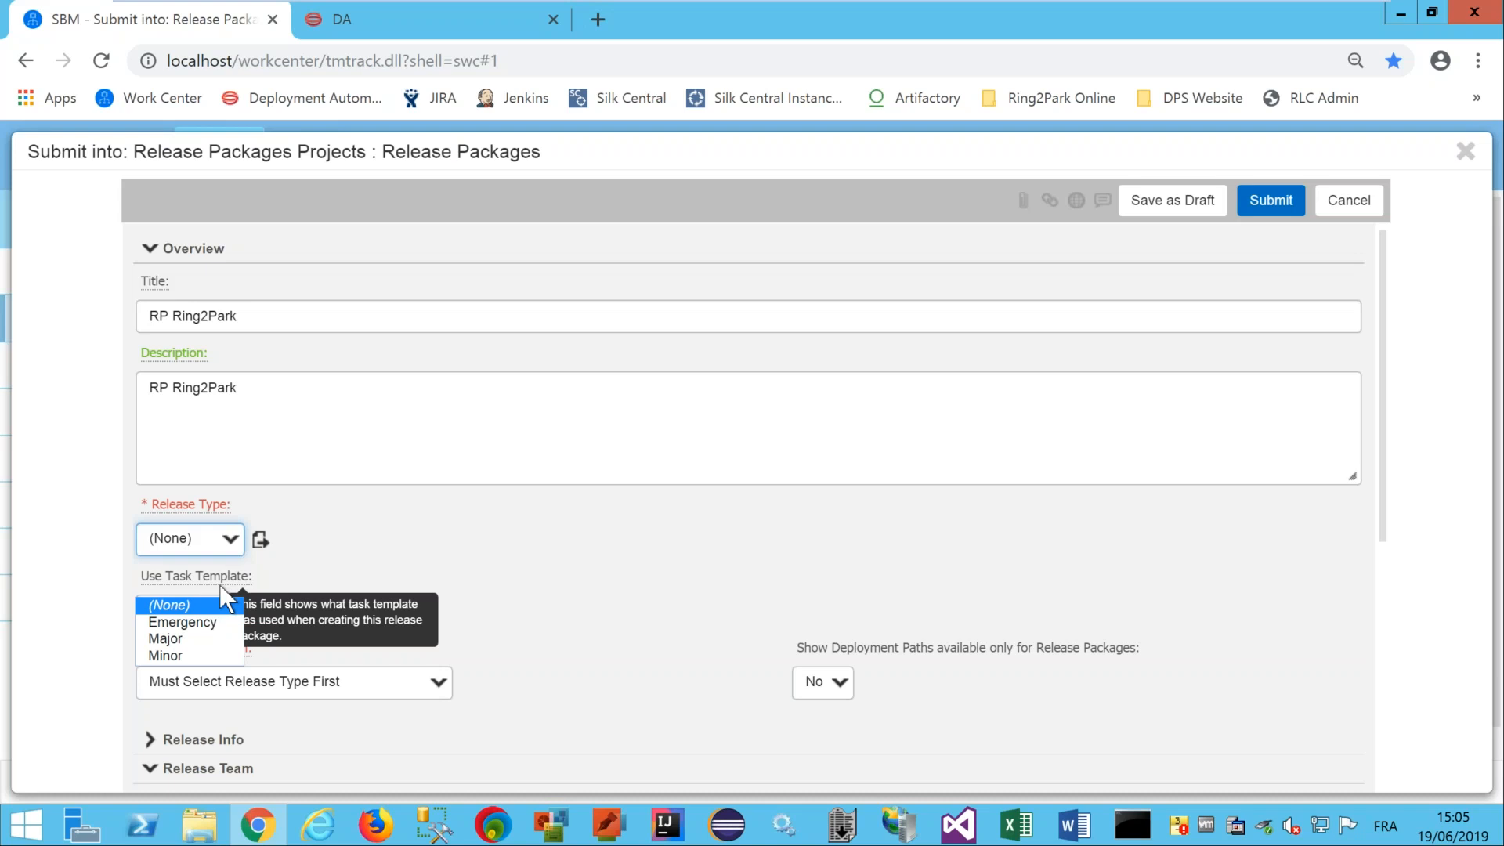
left_click(185, 636)
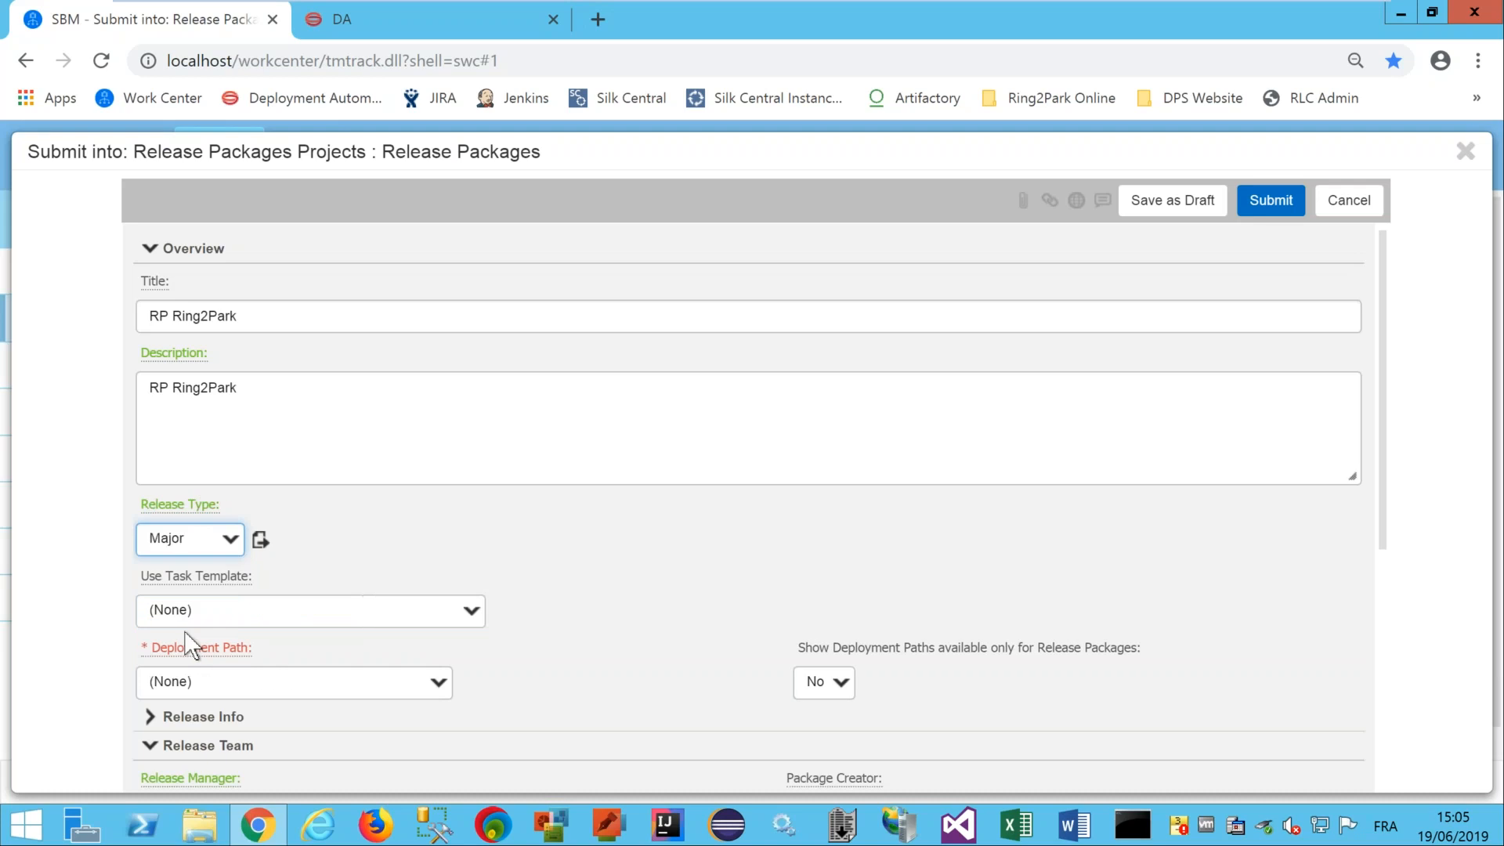
left_click(210, 688)
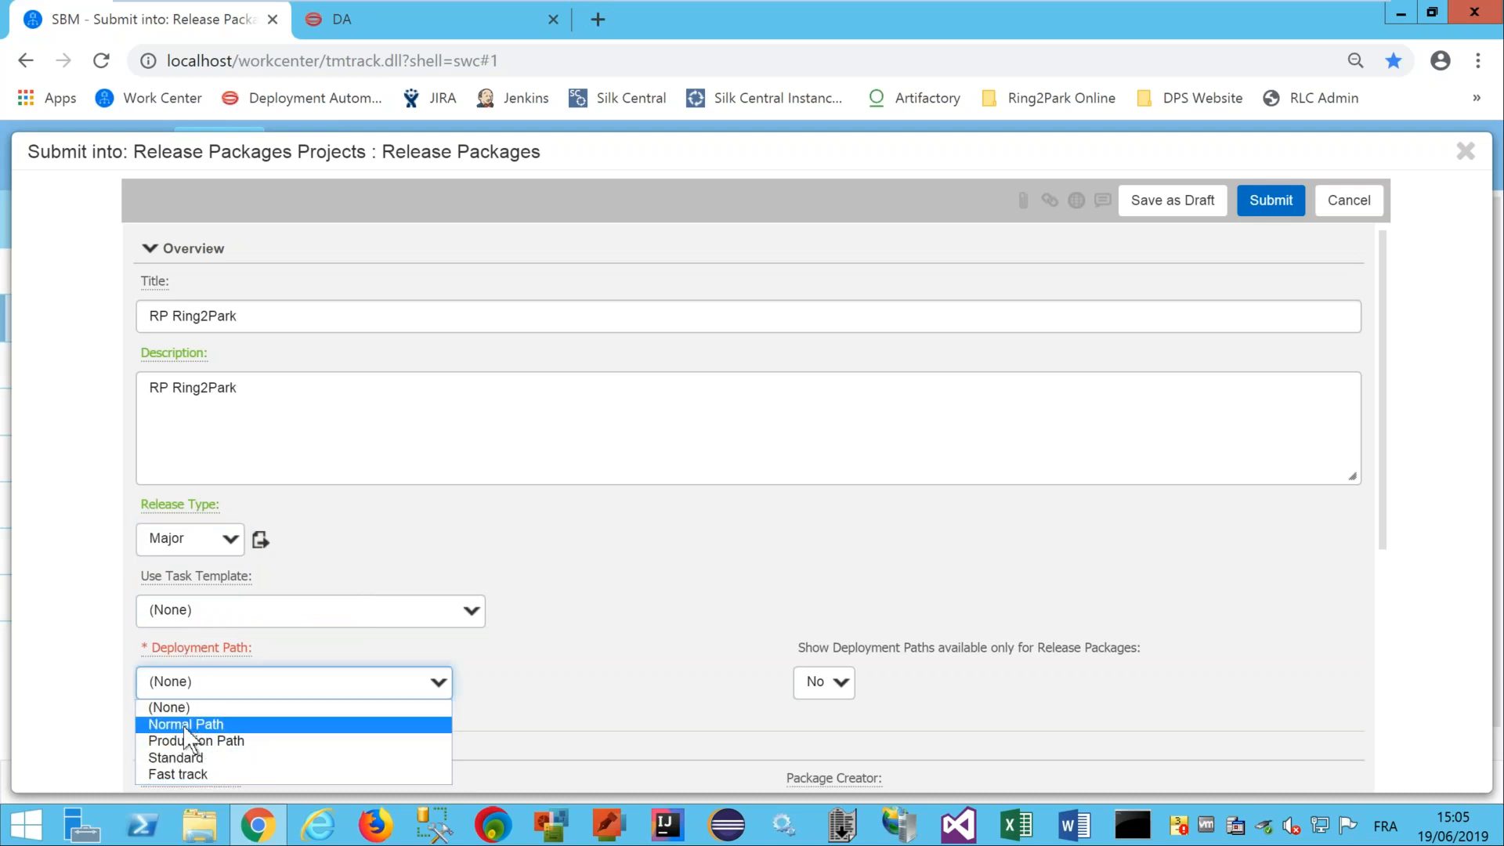
left_click(219, 538)
left_click(220, 538)
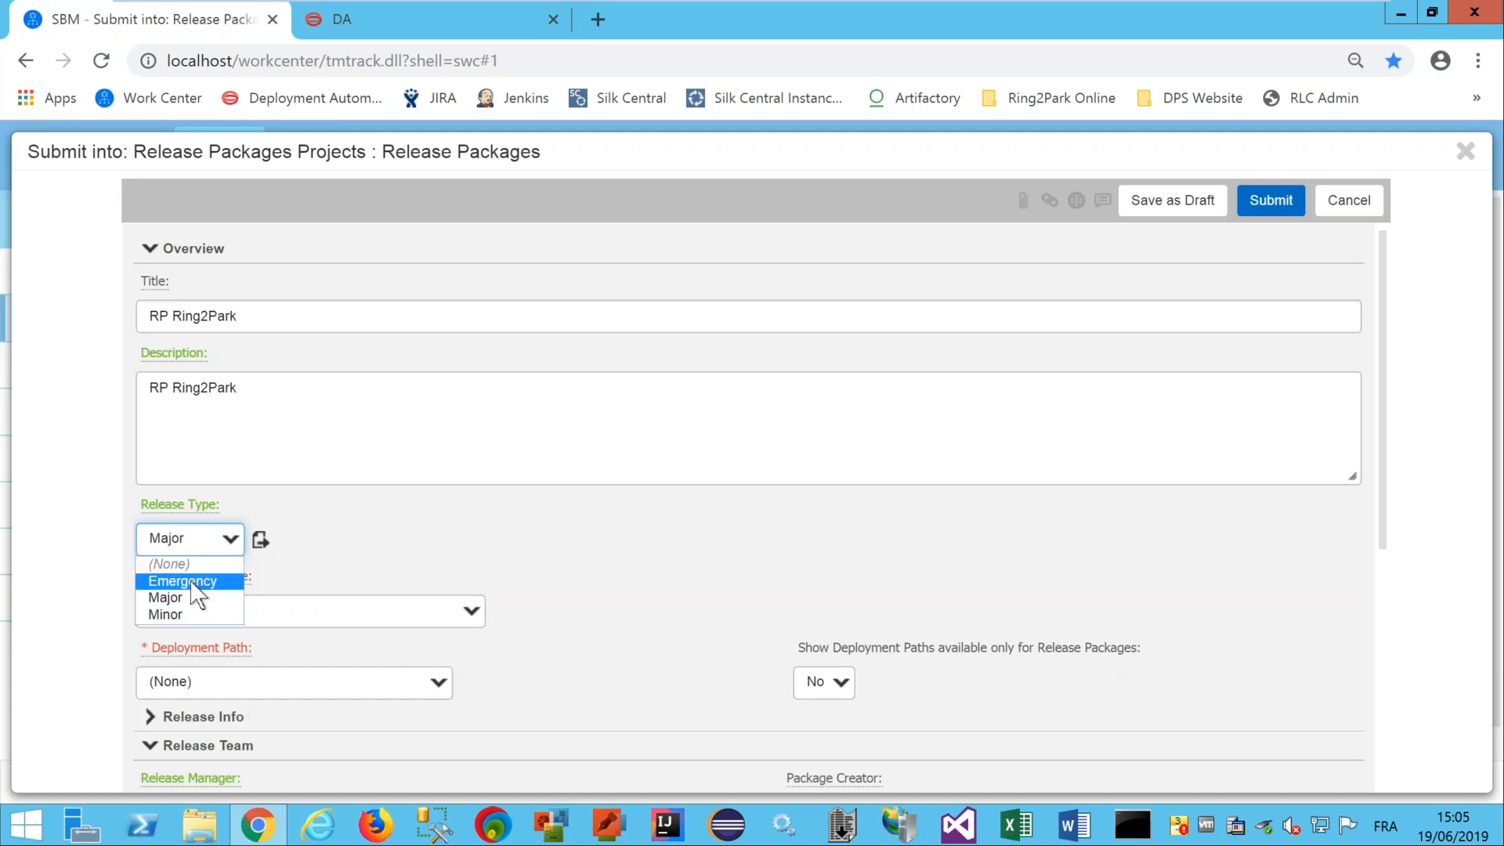
left_click(192, 582)
left_click(196, 688)
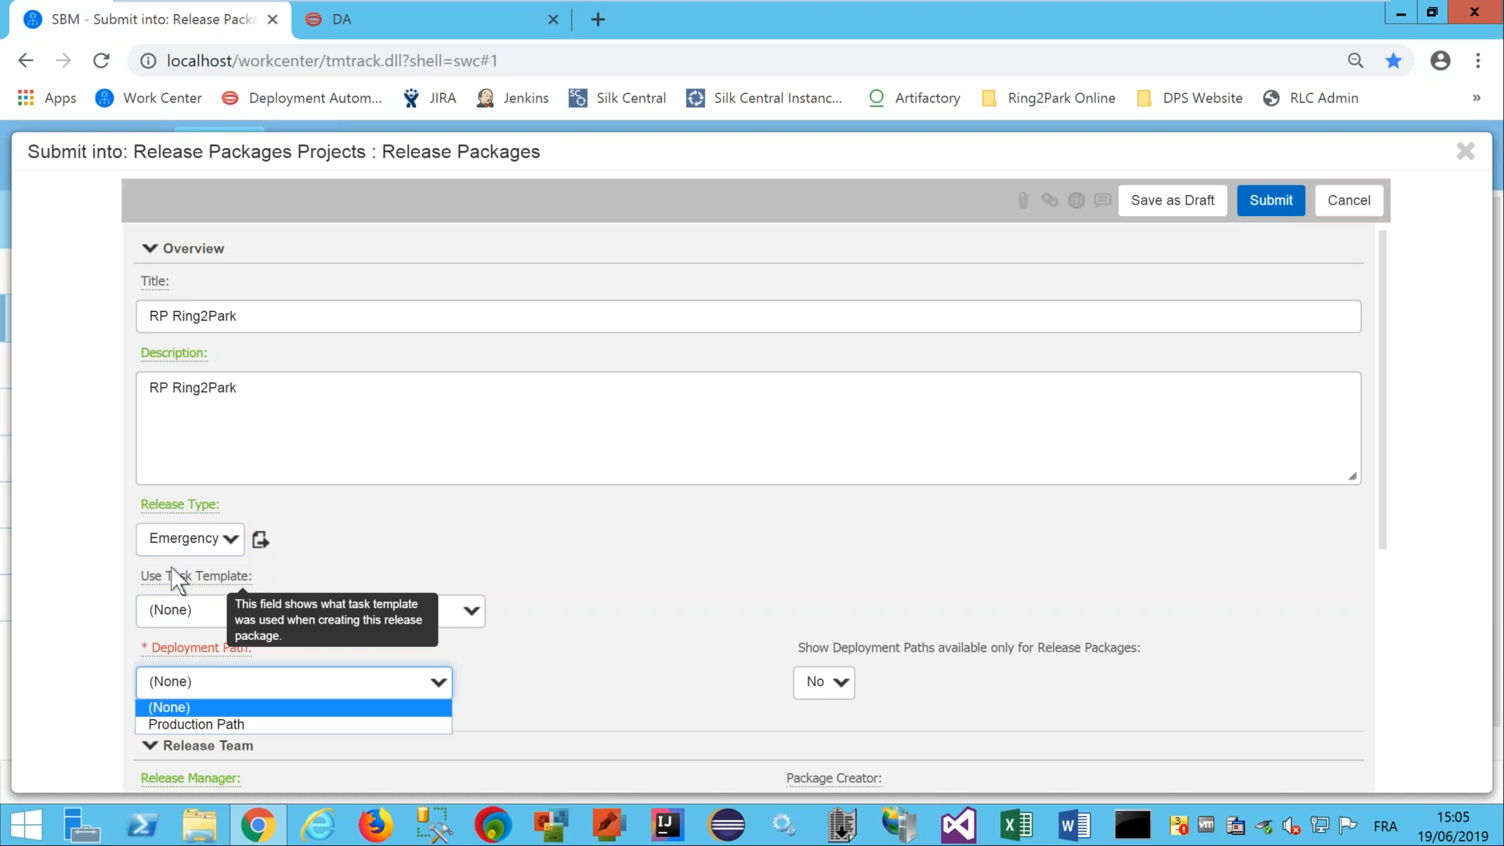
left_click(174, 546)
left_click(174, 546)
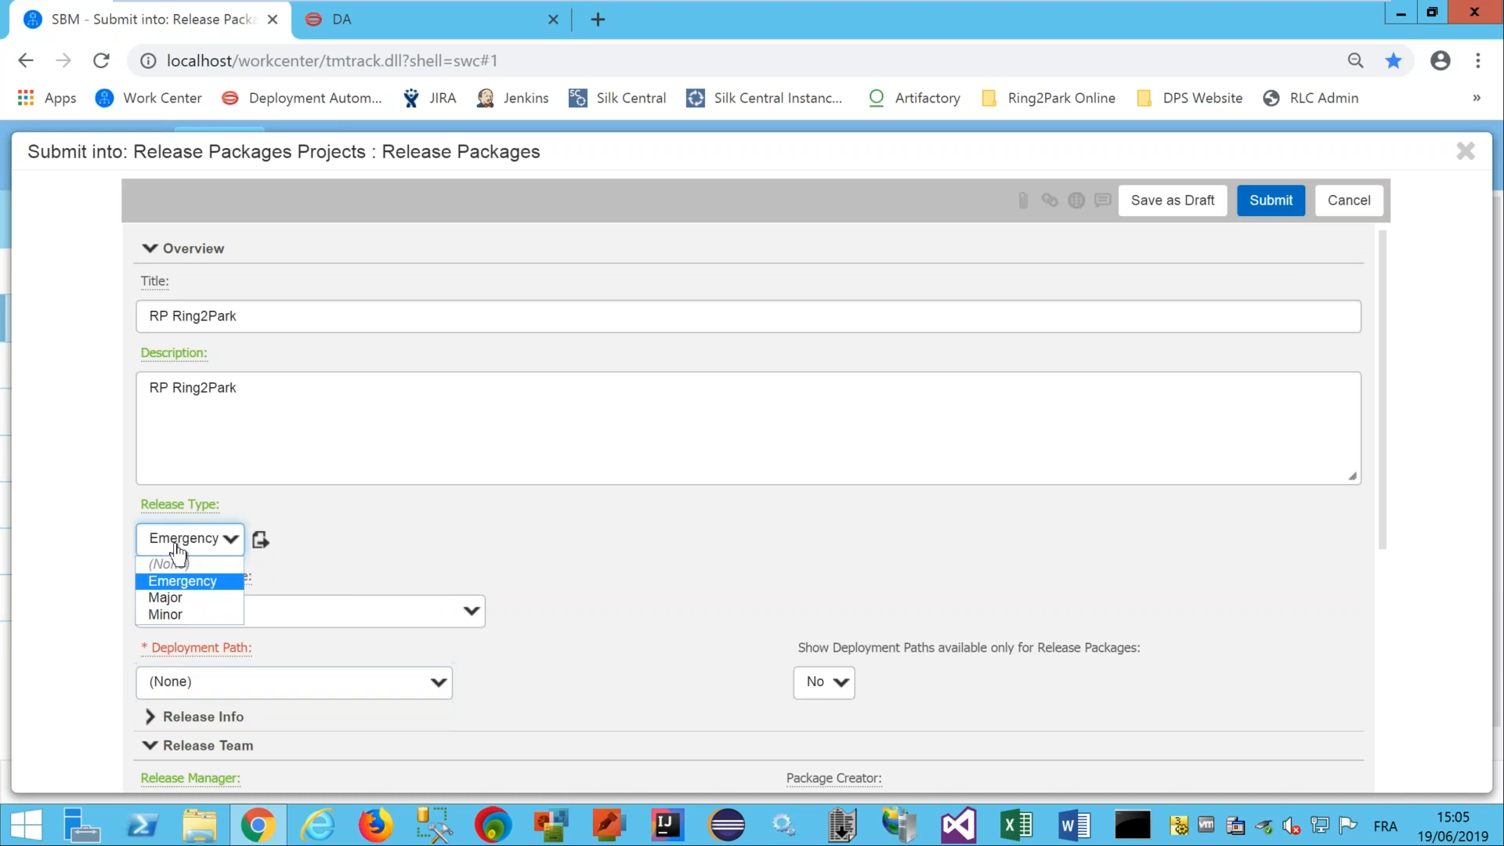
left_click(157, 595)
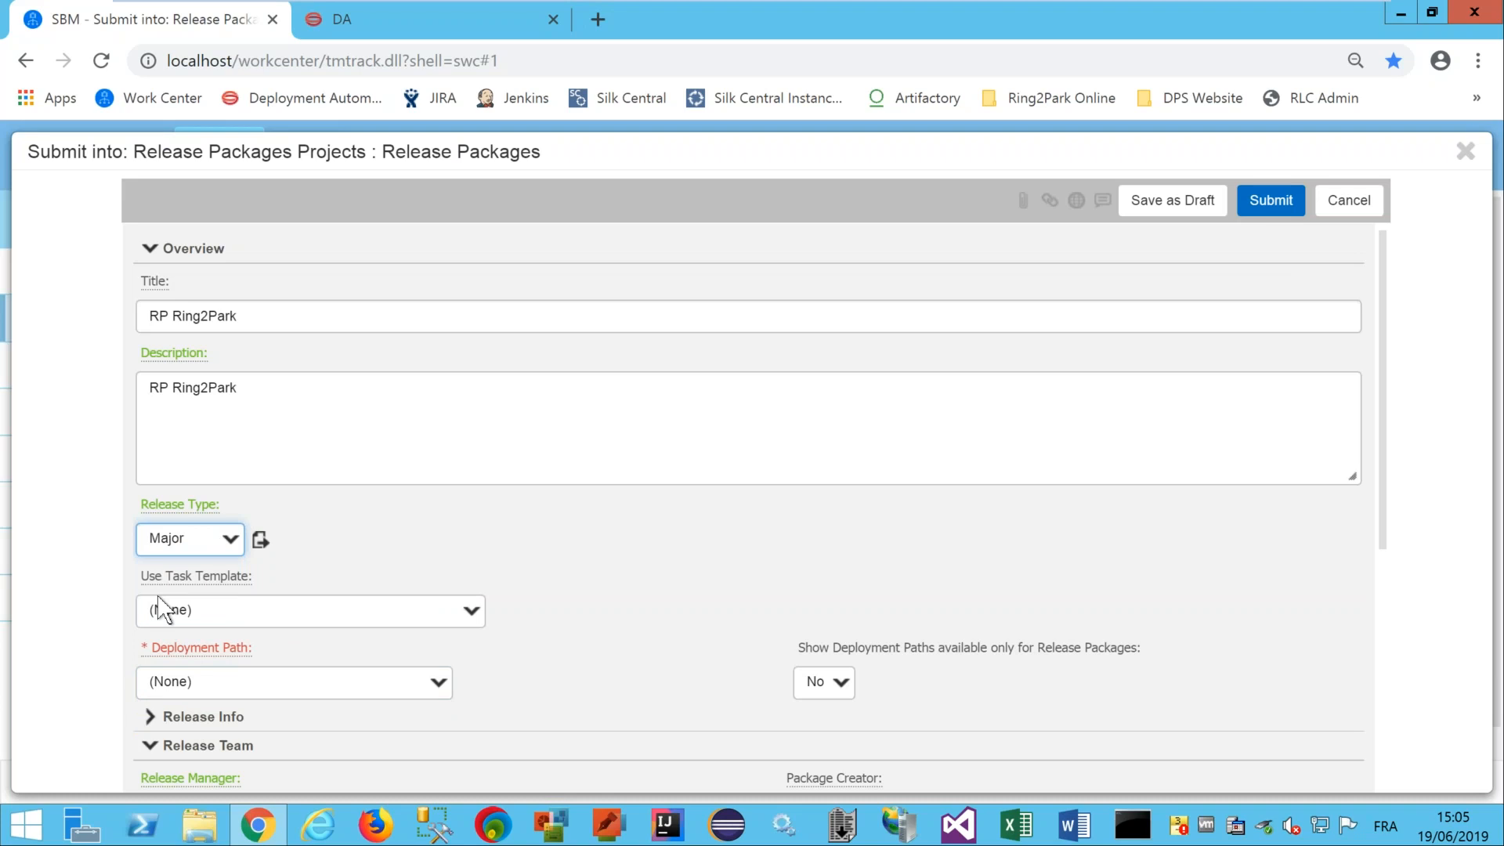
Set the deployment path to Fast track.
left_click(198, 689)
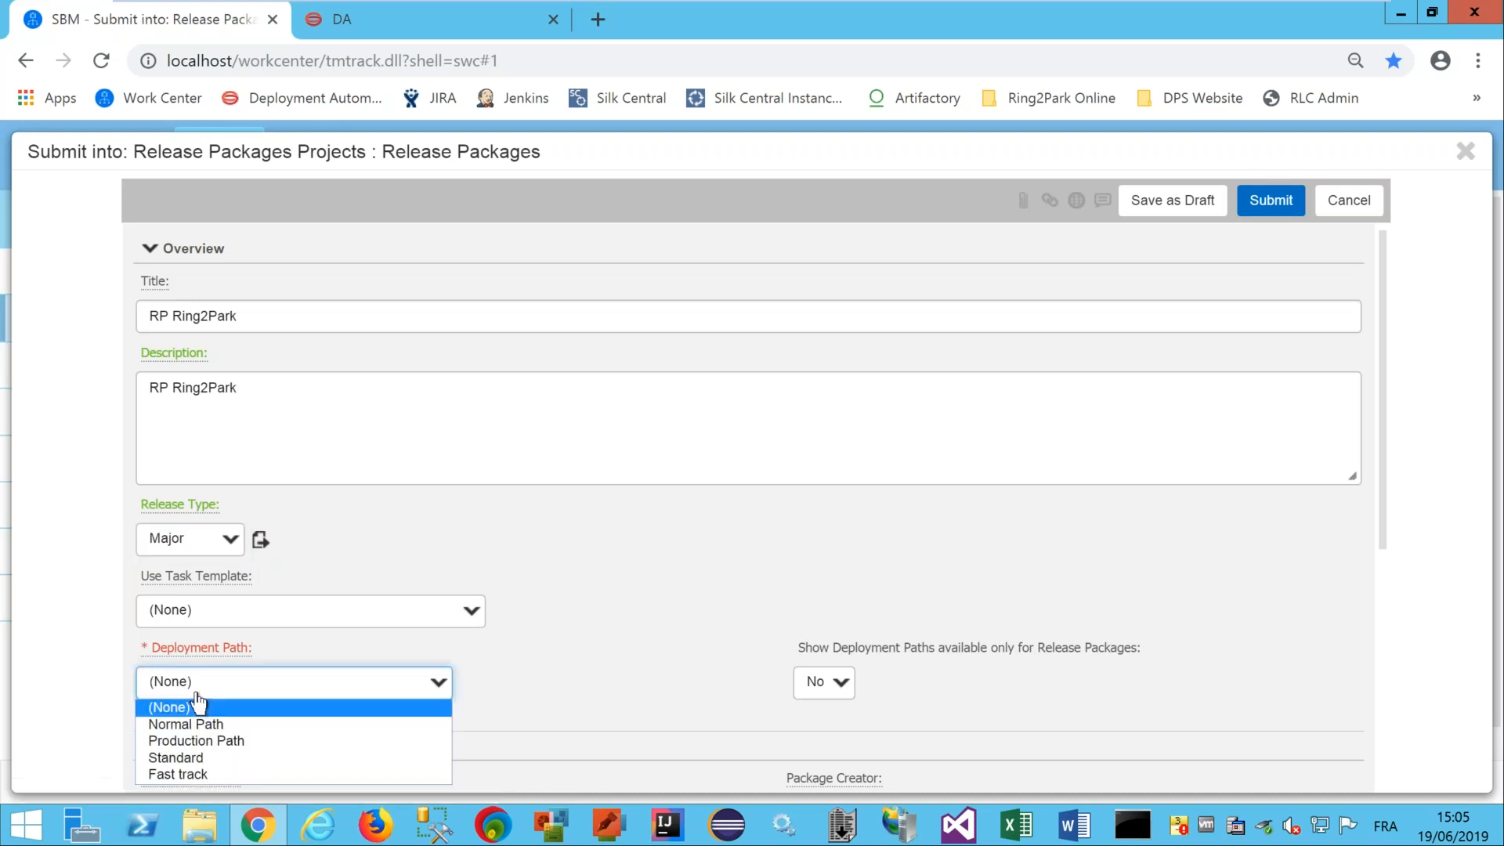
left_click(196, 770)
scroll(1379, 390, "down", 1)
scroll(1384, 432, "down", 2)
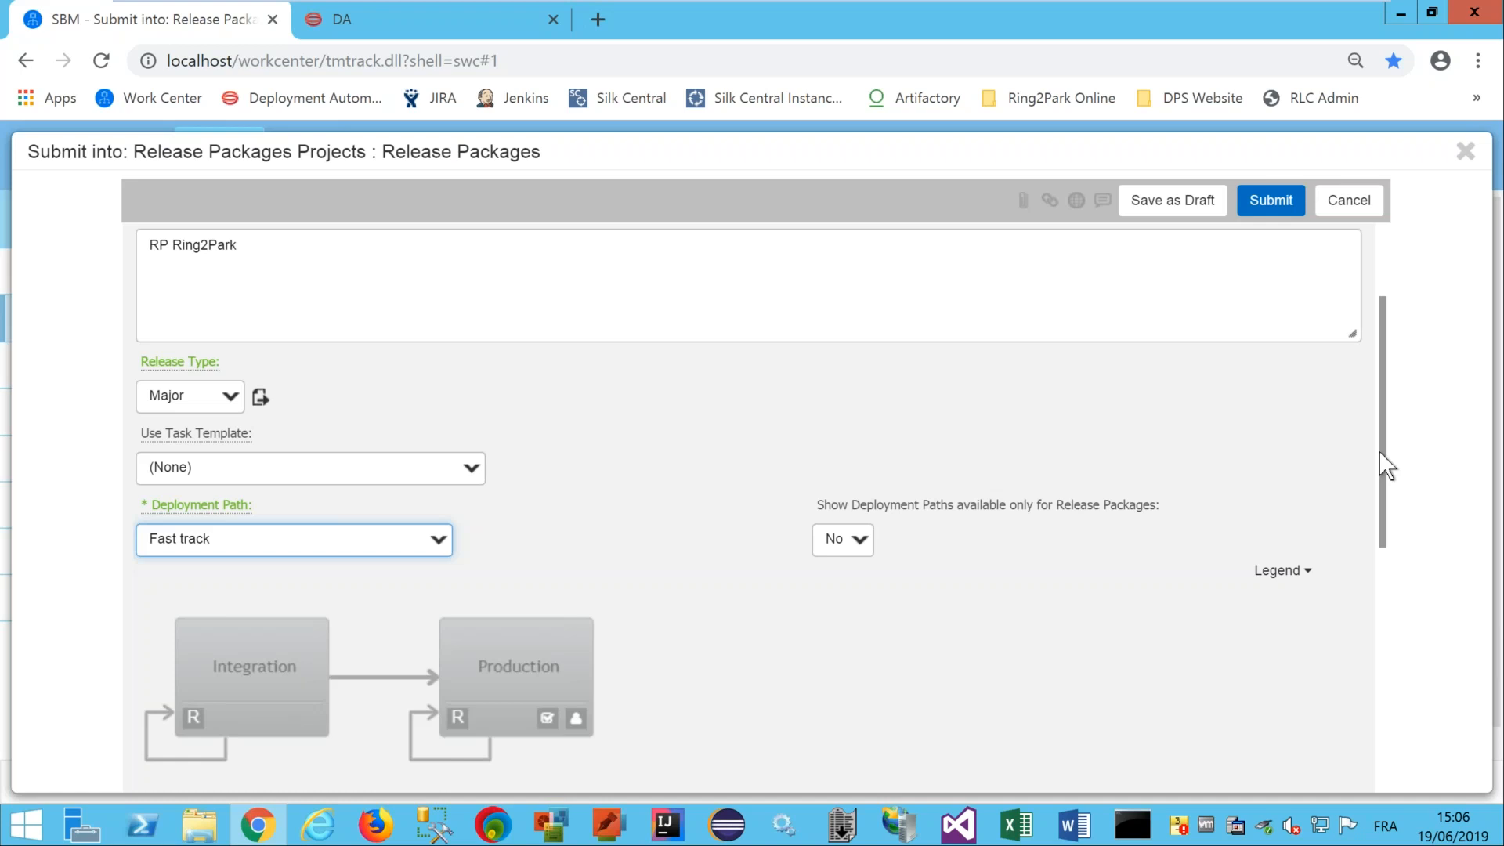
left_click_drag(1380, 455, 1384, 542)
Set the application to Ring2Park Online, version 000278: 1.19.
left_click(150, 637)
left_click(153, 707)
left_click(211, 744)
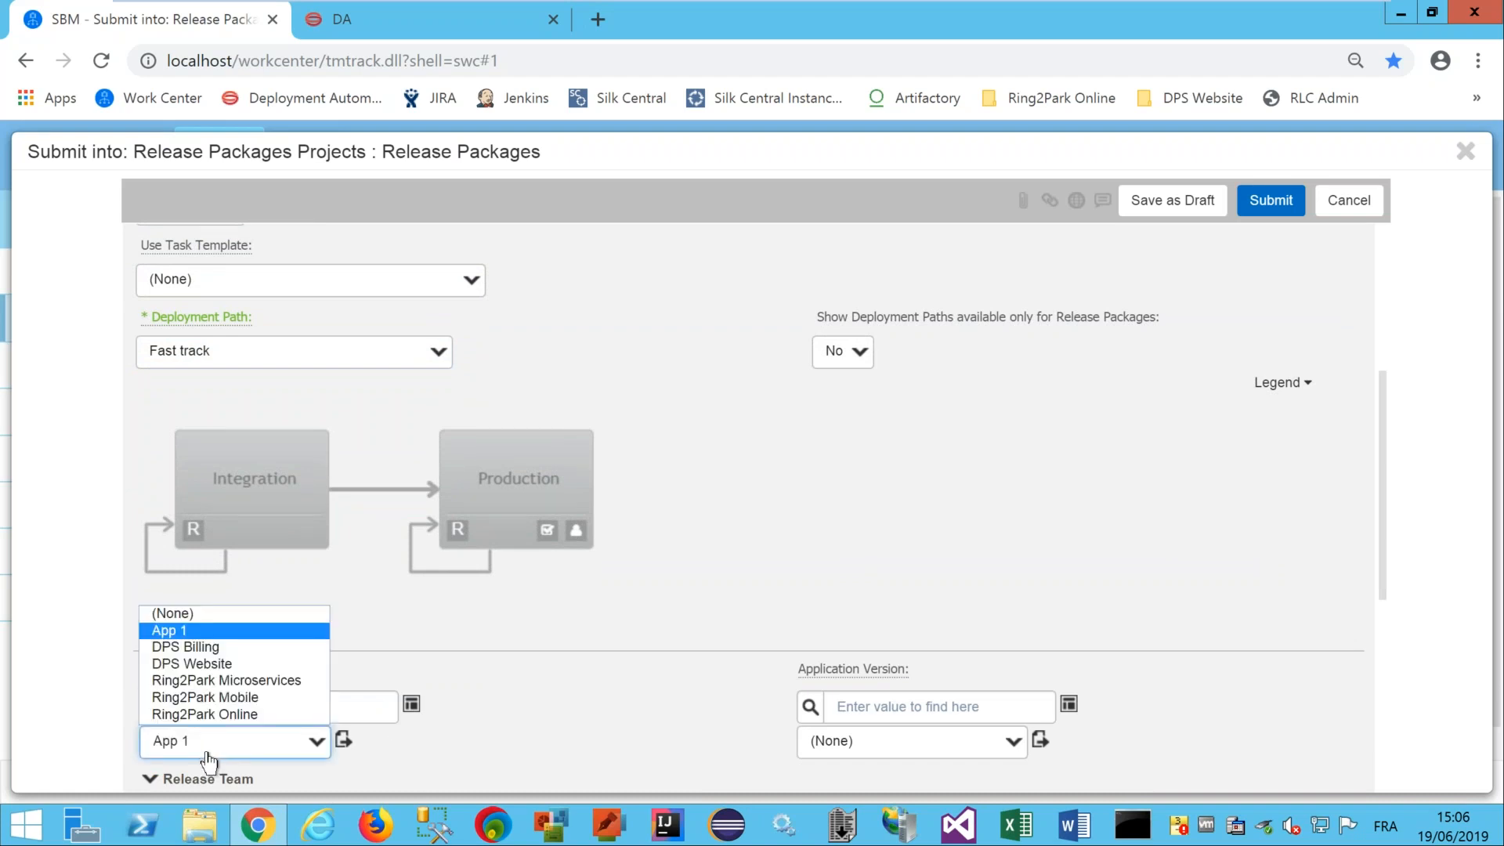
left_click(213, 715)
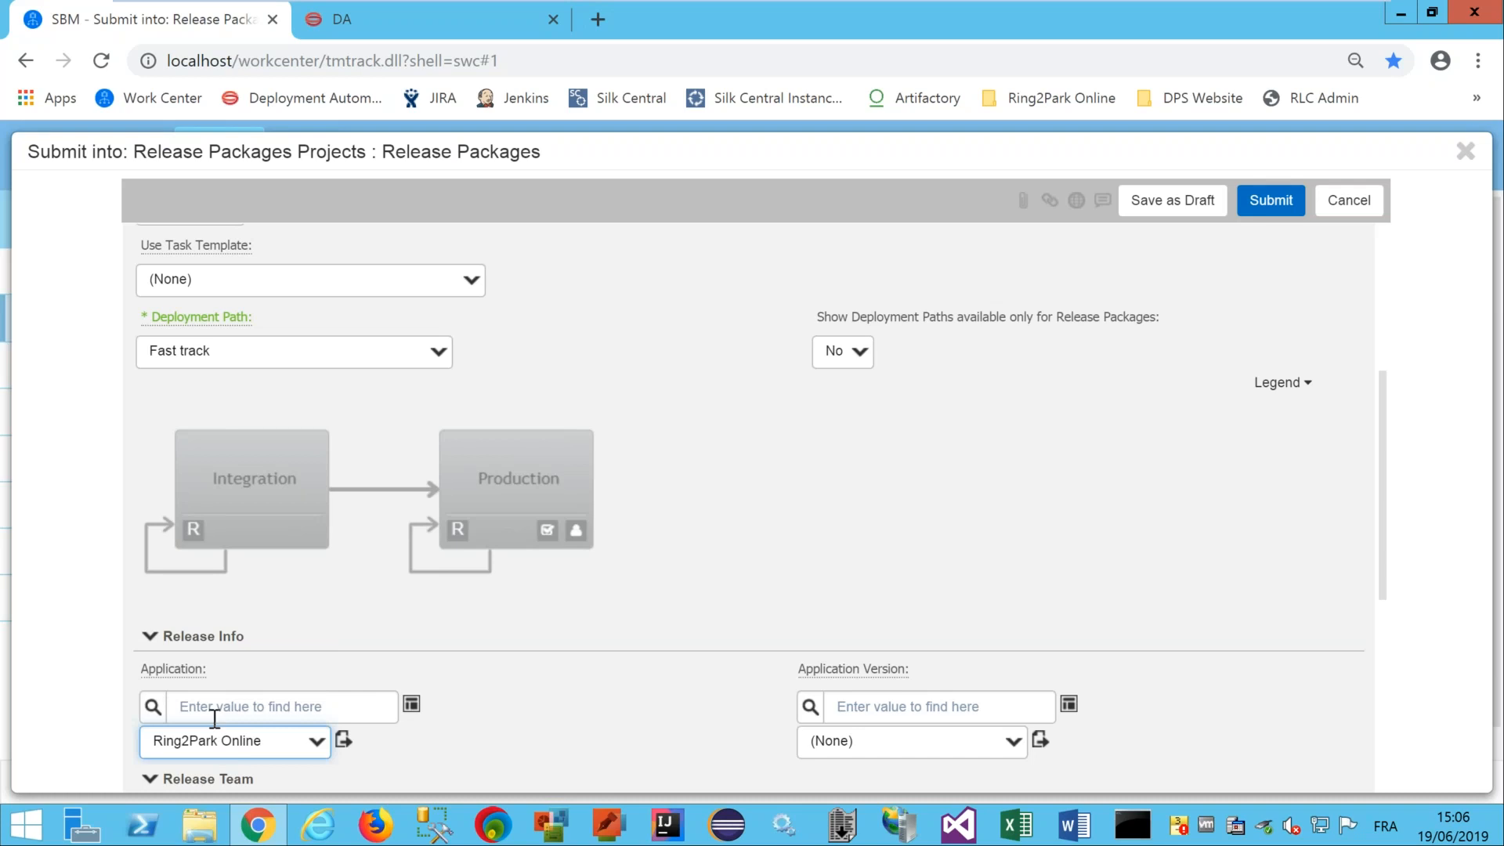
left_click(811, 707)
left_click(861, 754)
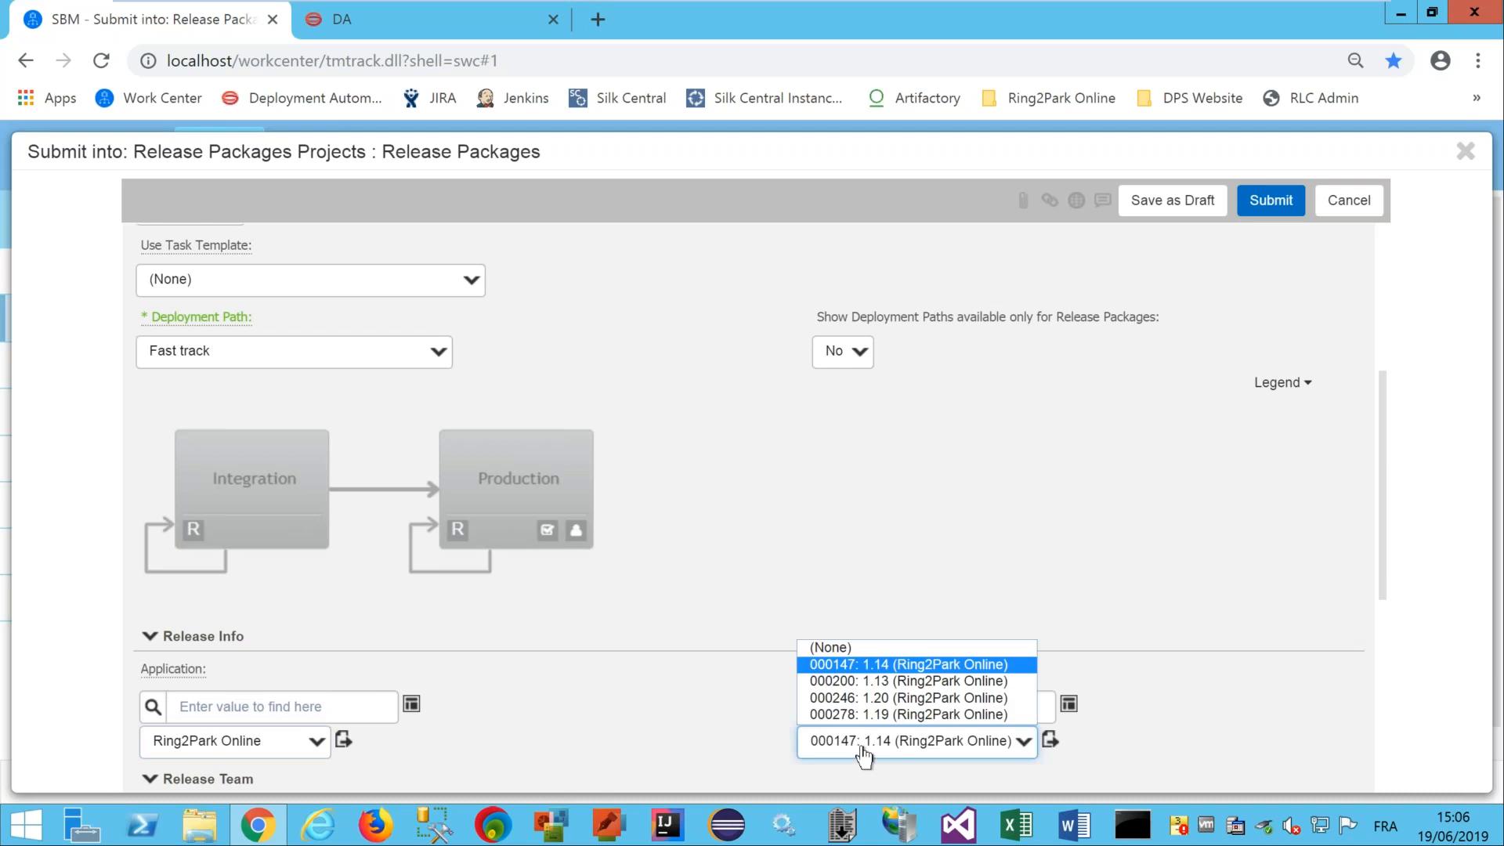
left_click(867, 714)
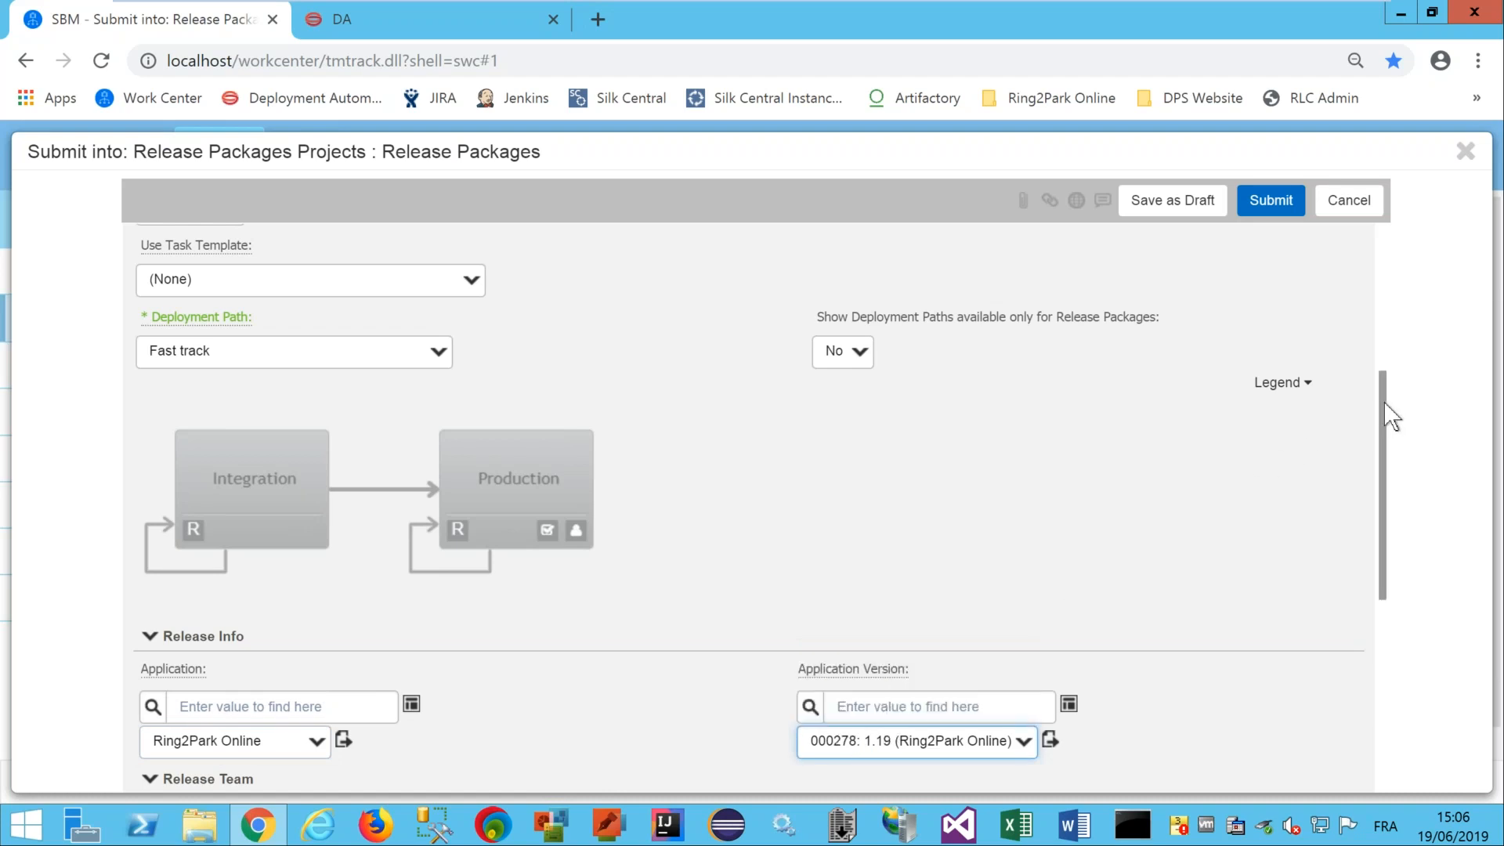
Make admin the release engineer.
left_click_drag(1384, 403, 1382, 453)
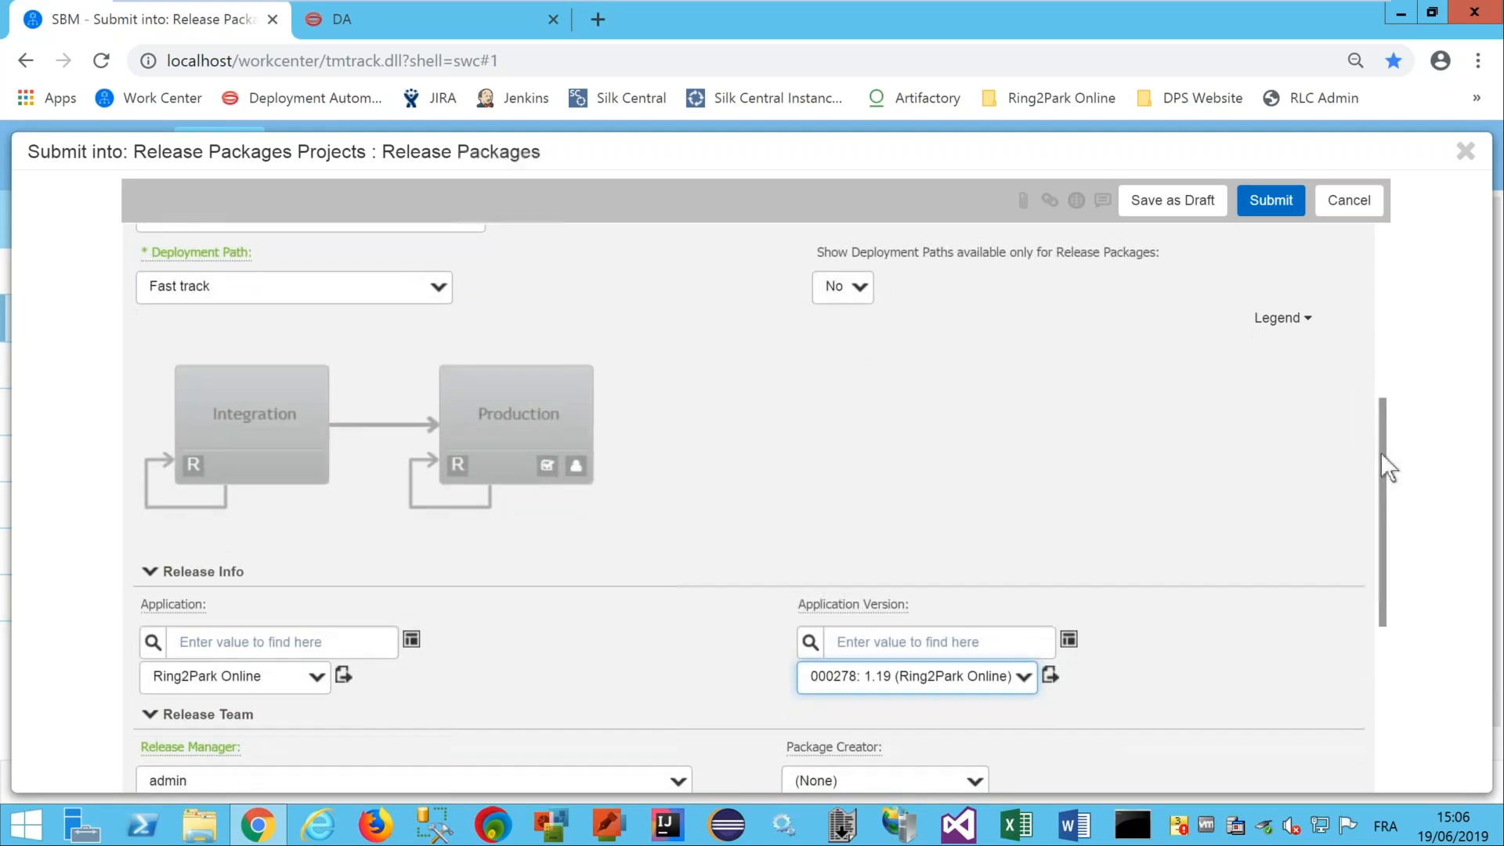
scroll(1380, 493, "down", 3)
left_click_drag(1381, 494, 1381, 502)
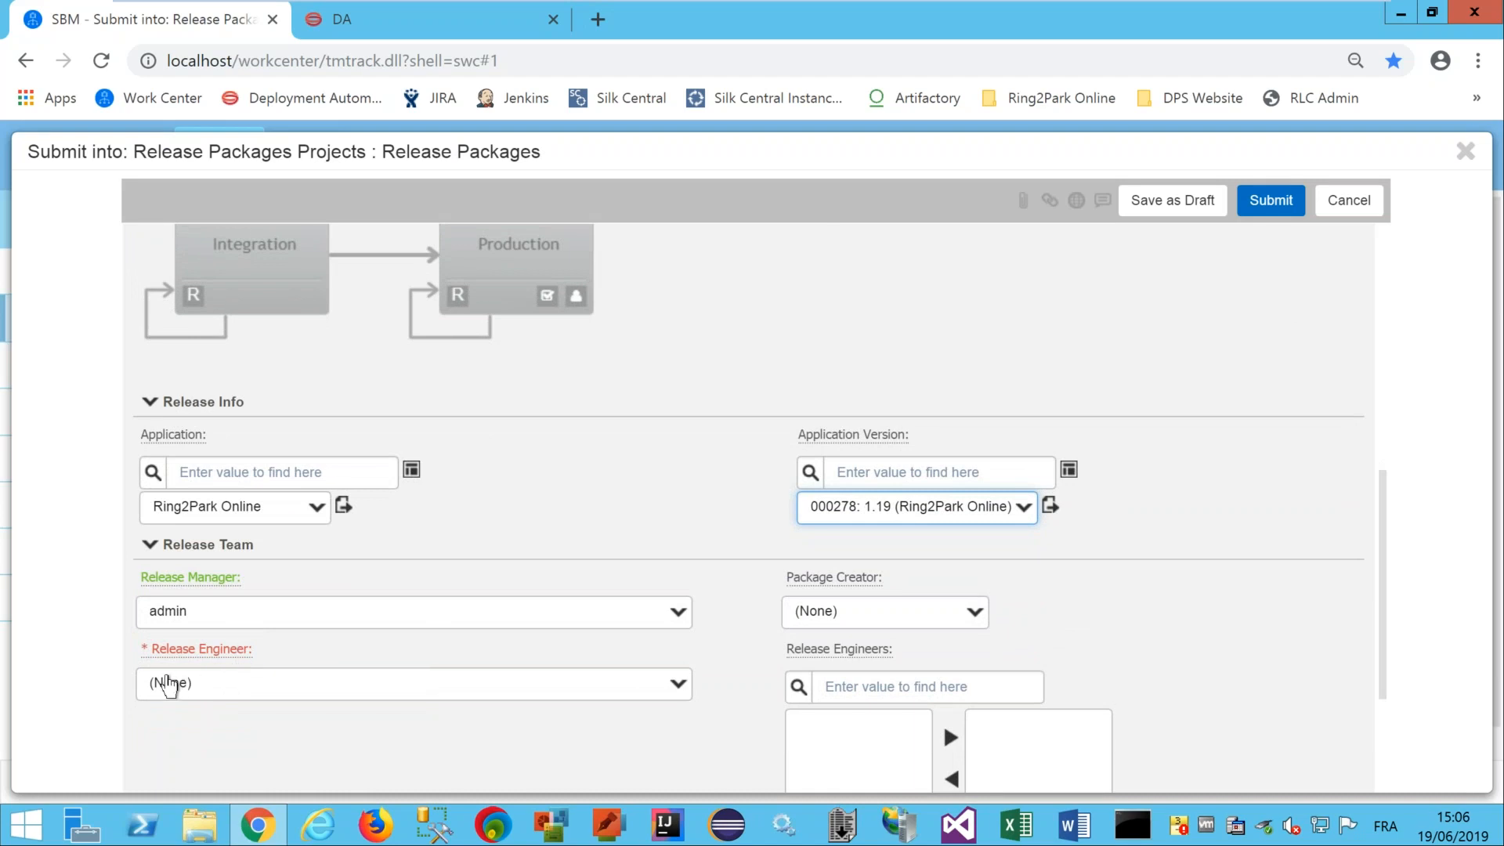
left_click(169, 684)
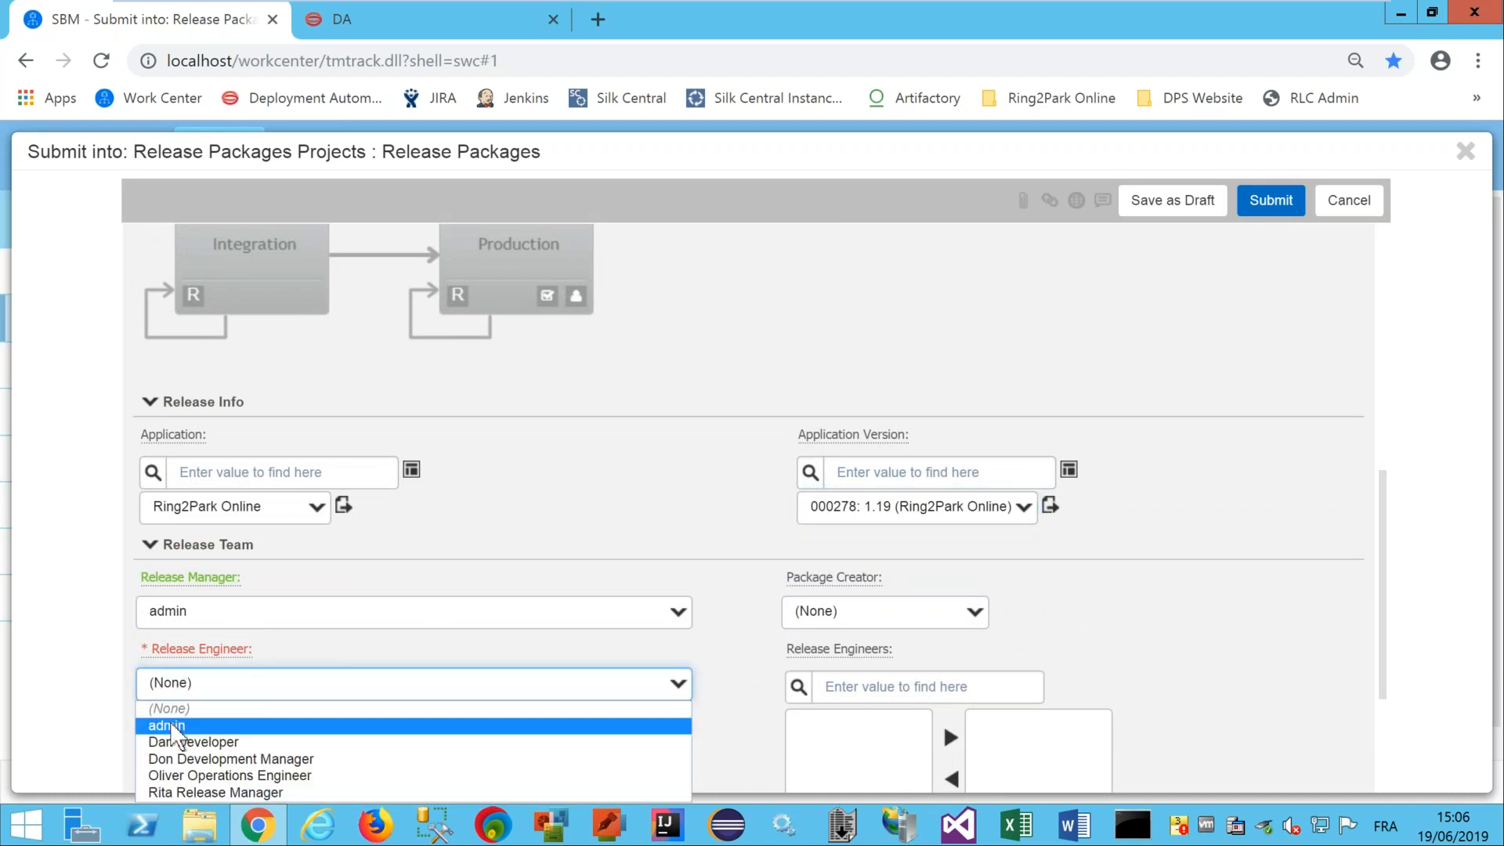
left_click(171, 723)
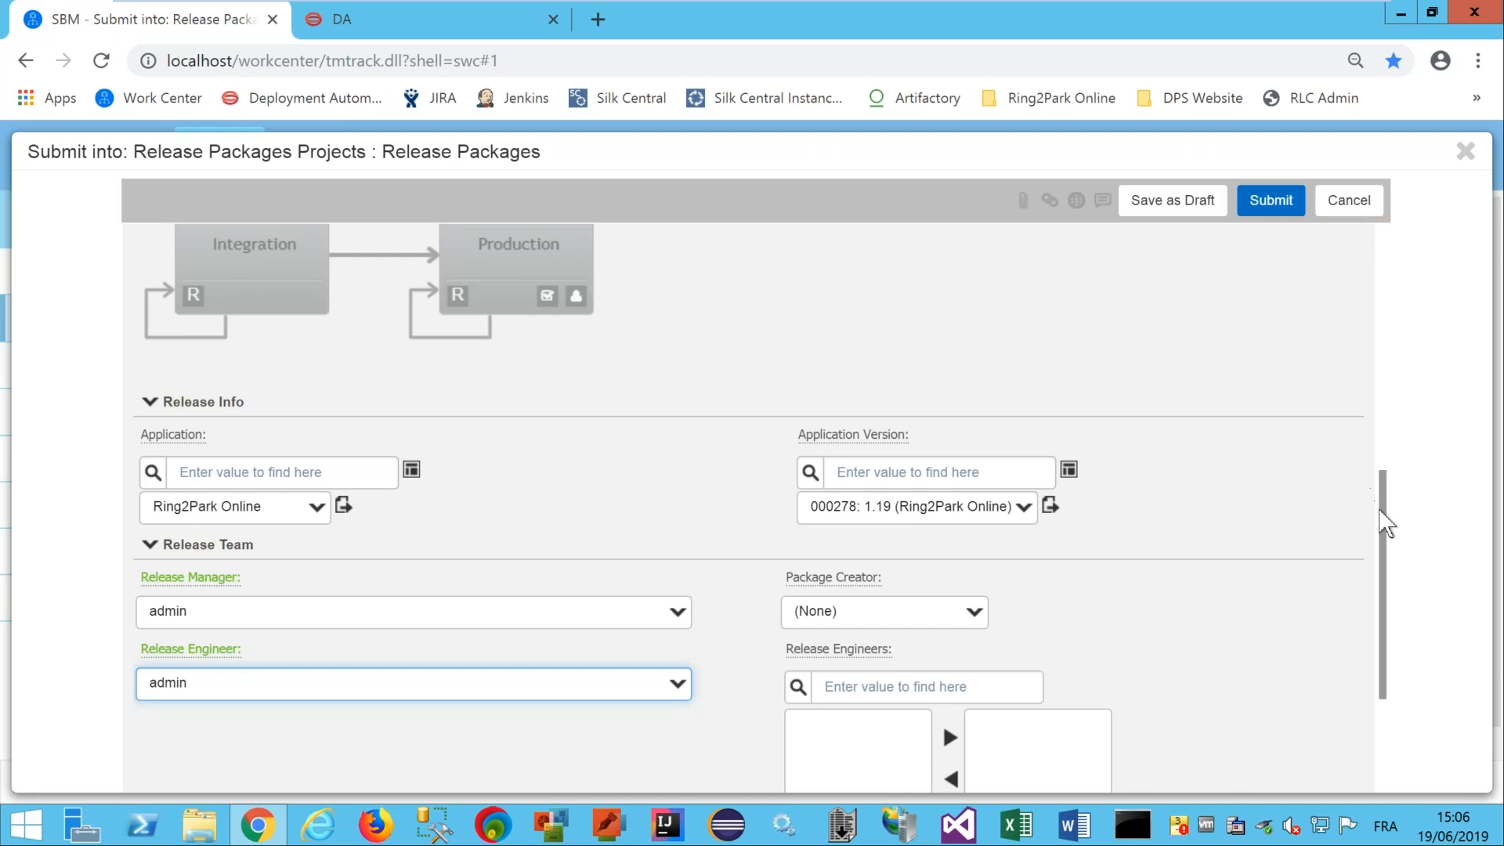
Apply the Ring2Park Online runbook task template and submit the package.
left_click_drag(1382, 507, 1384, 377)
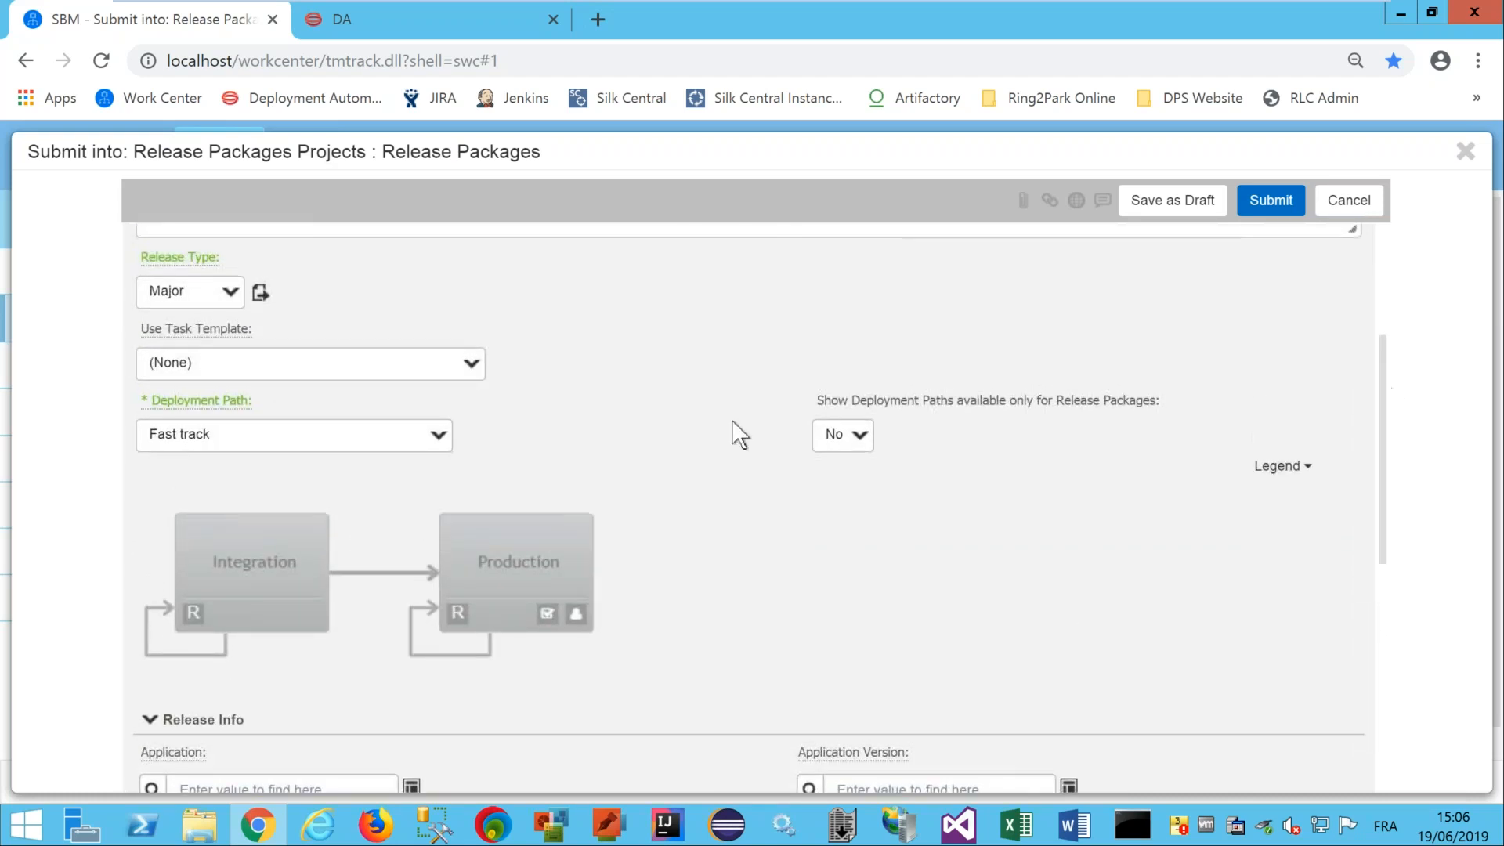
left_click(422, 369)
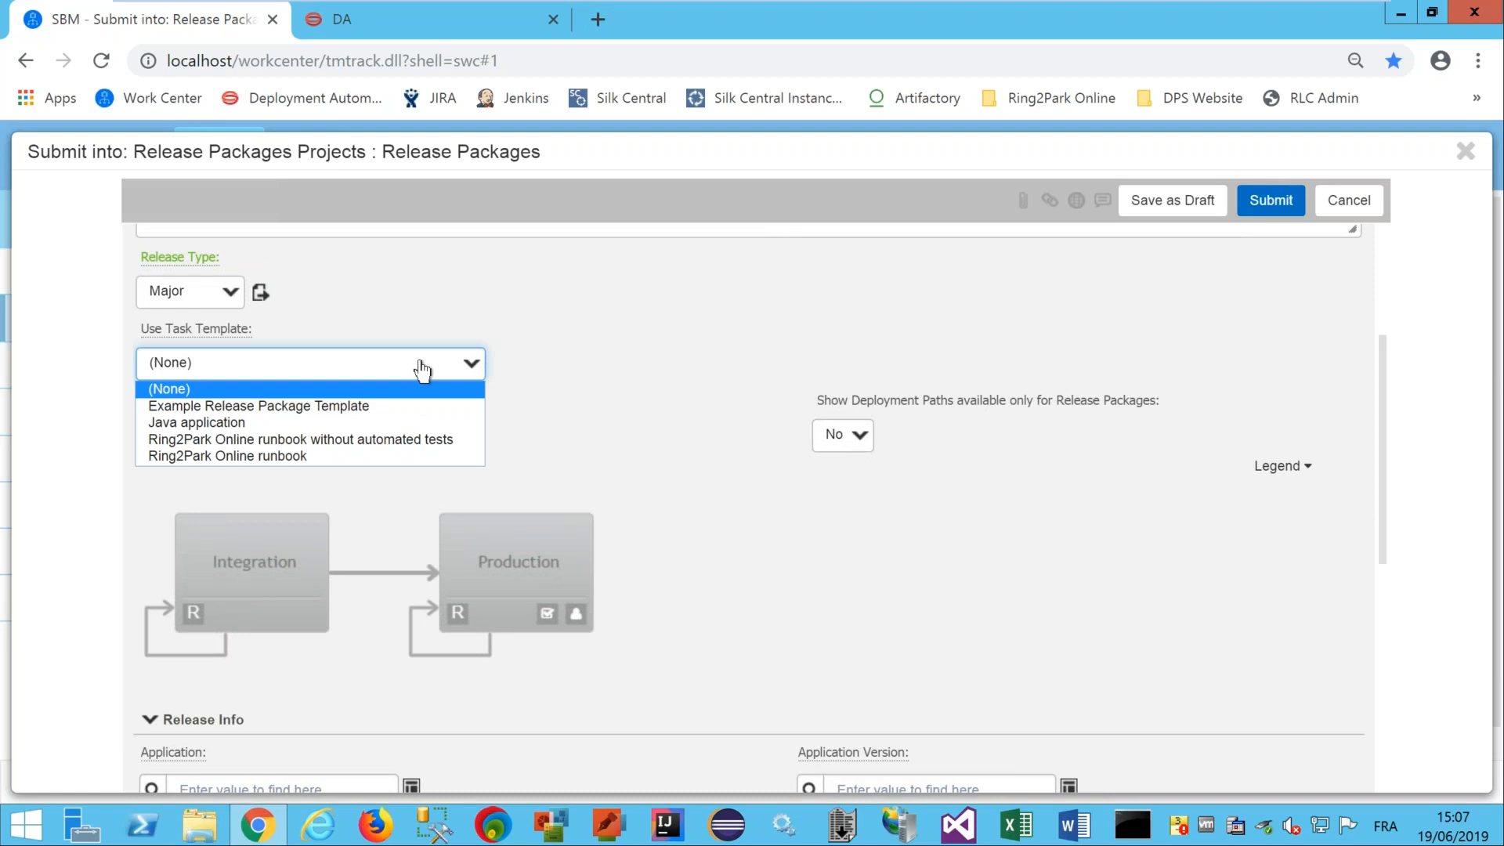
left_click(325, 456)
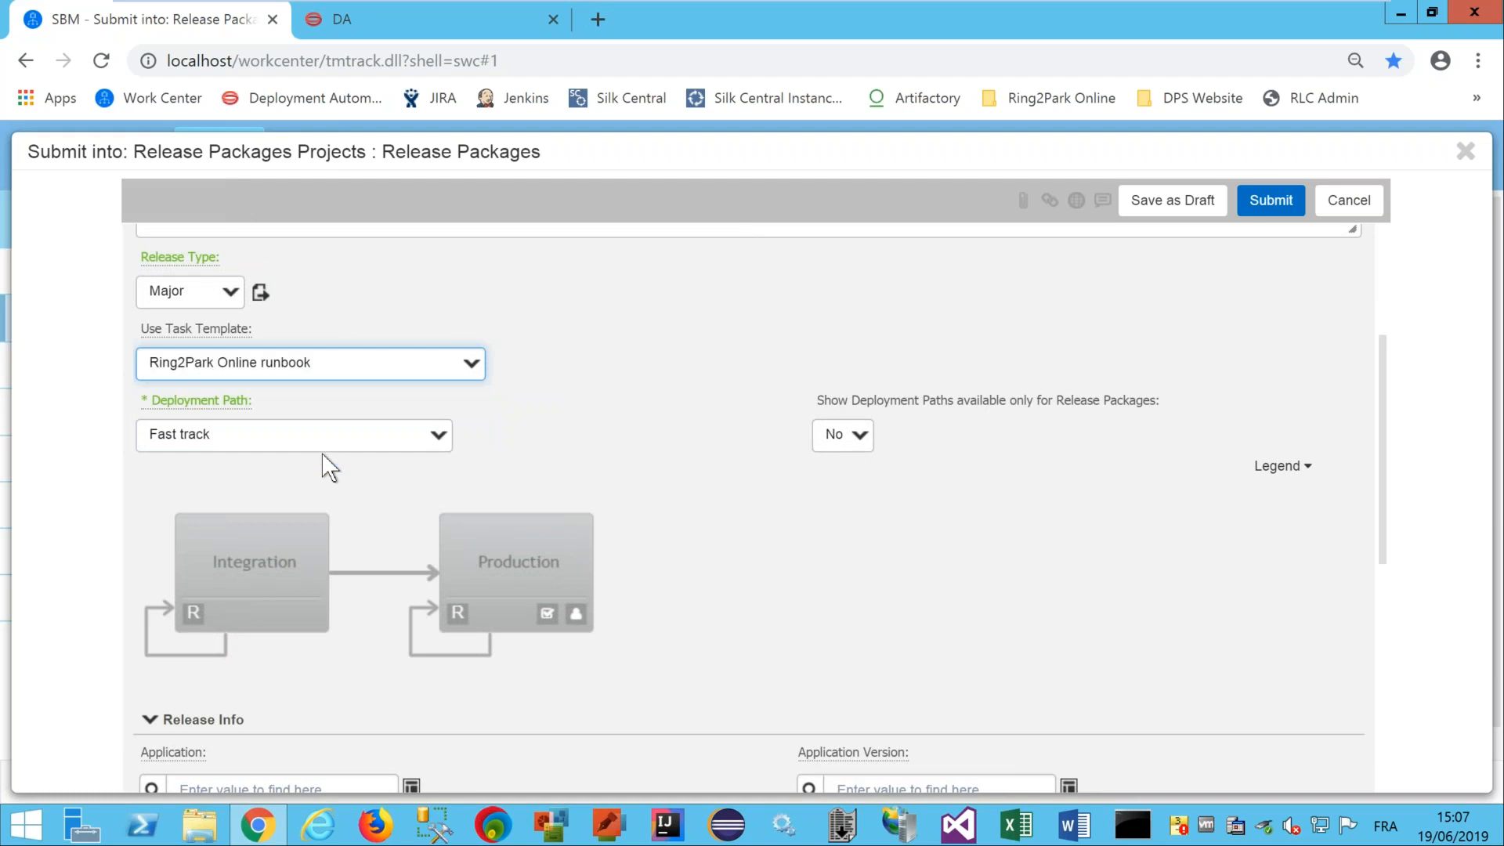
left_click(1276, 202)
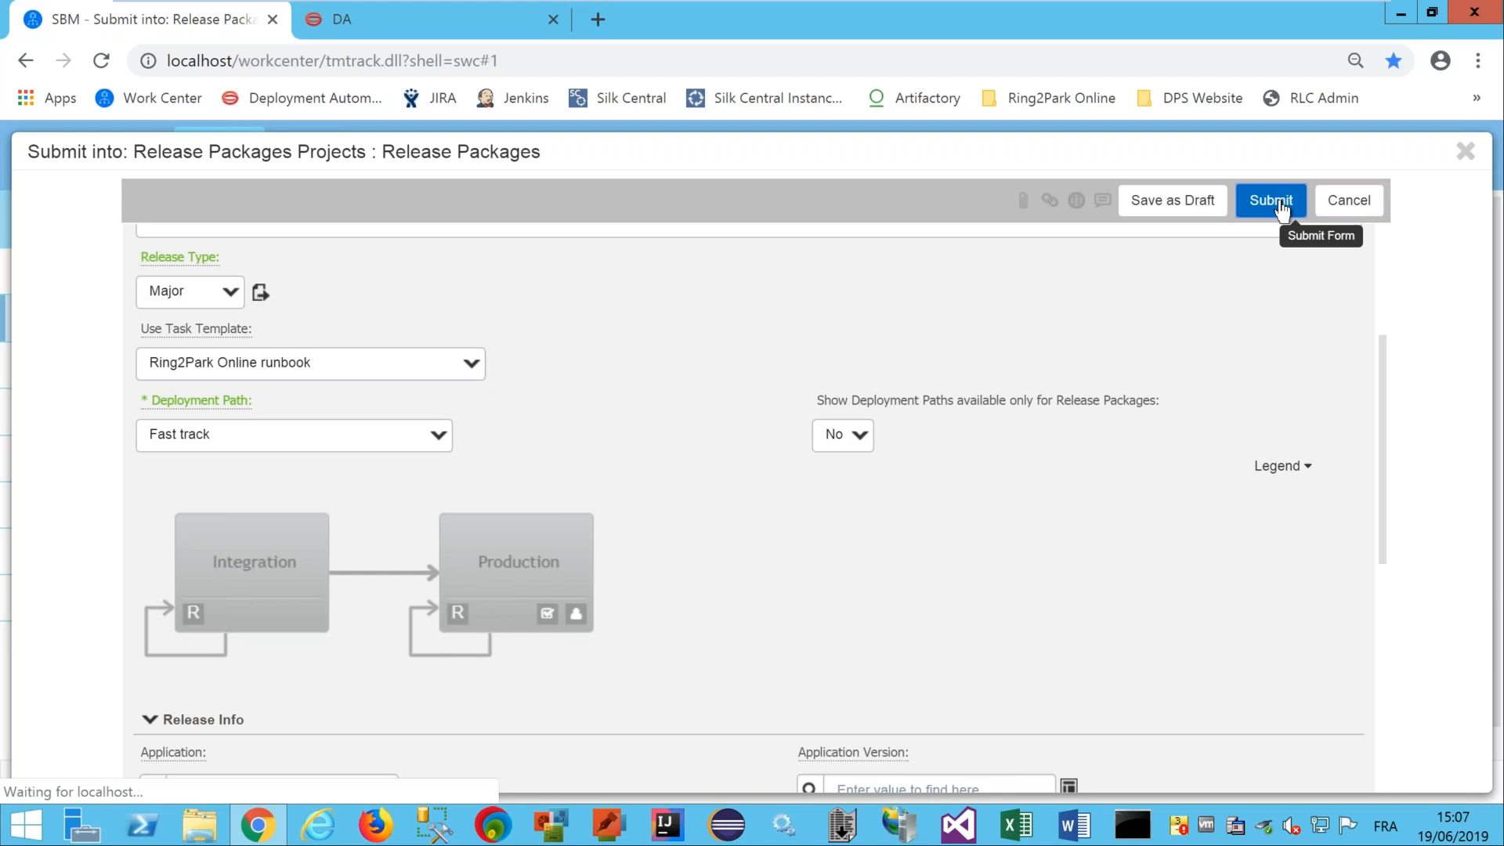
left_click(1280, 200)
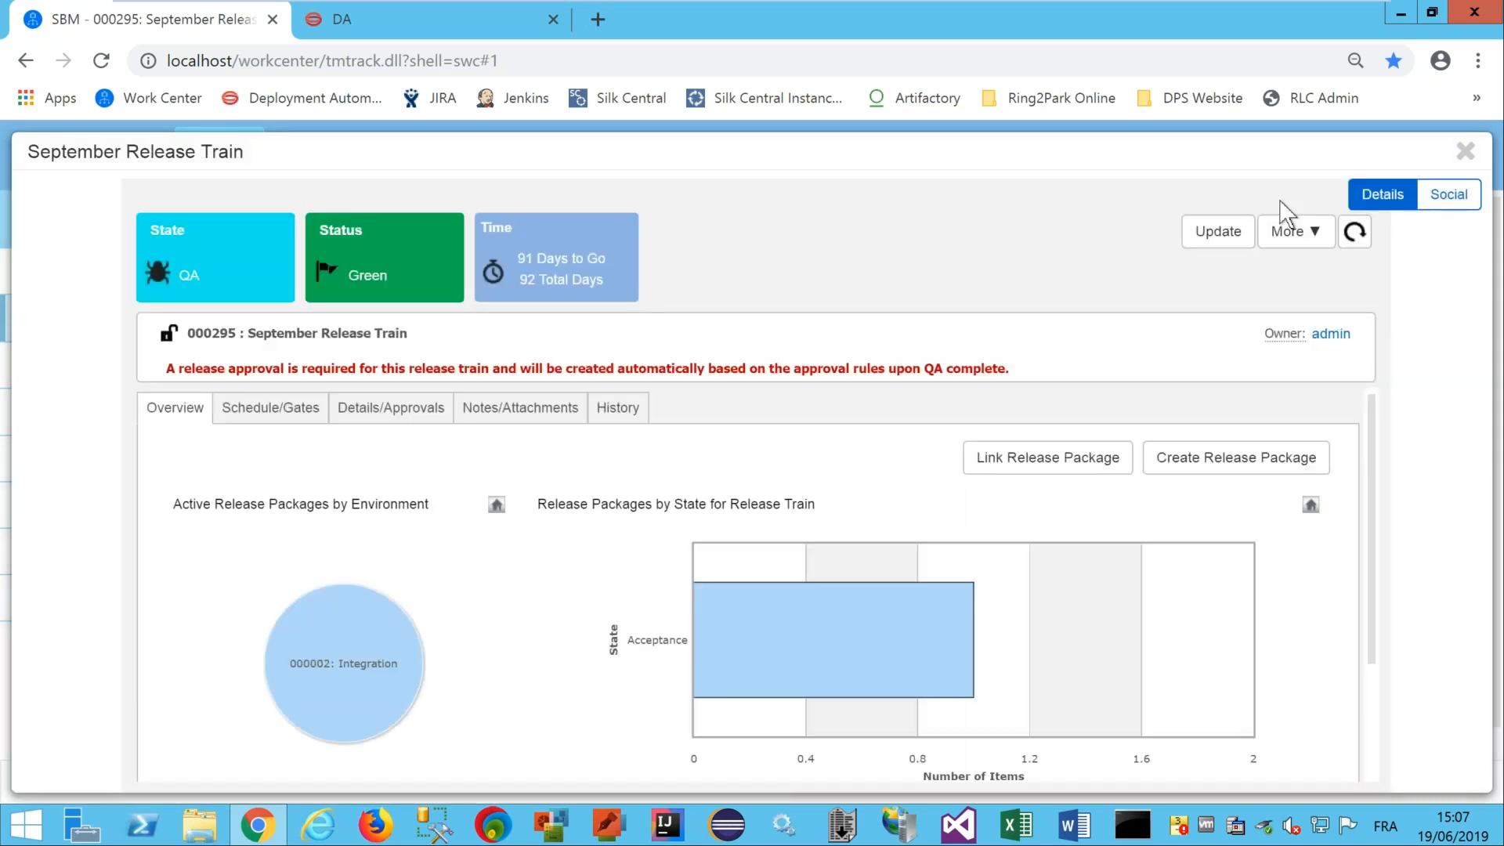
Open release package 000299 from the September Release Train overview.
scroll(1369, 416, "down", 2)
scroll(1369, 485, "down", 3)
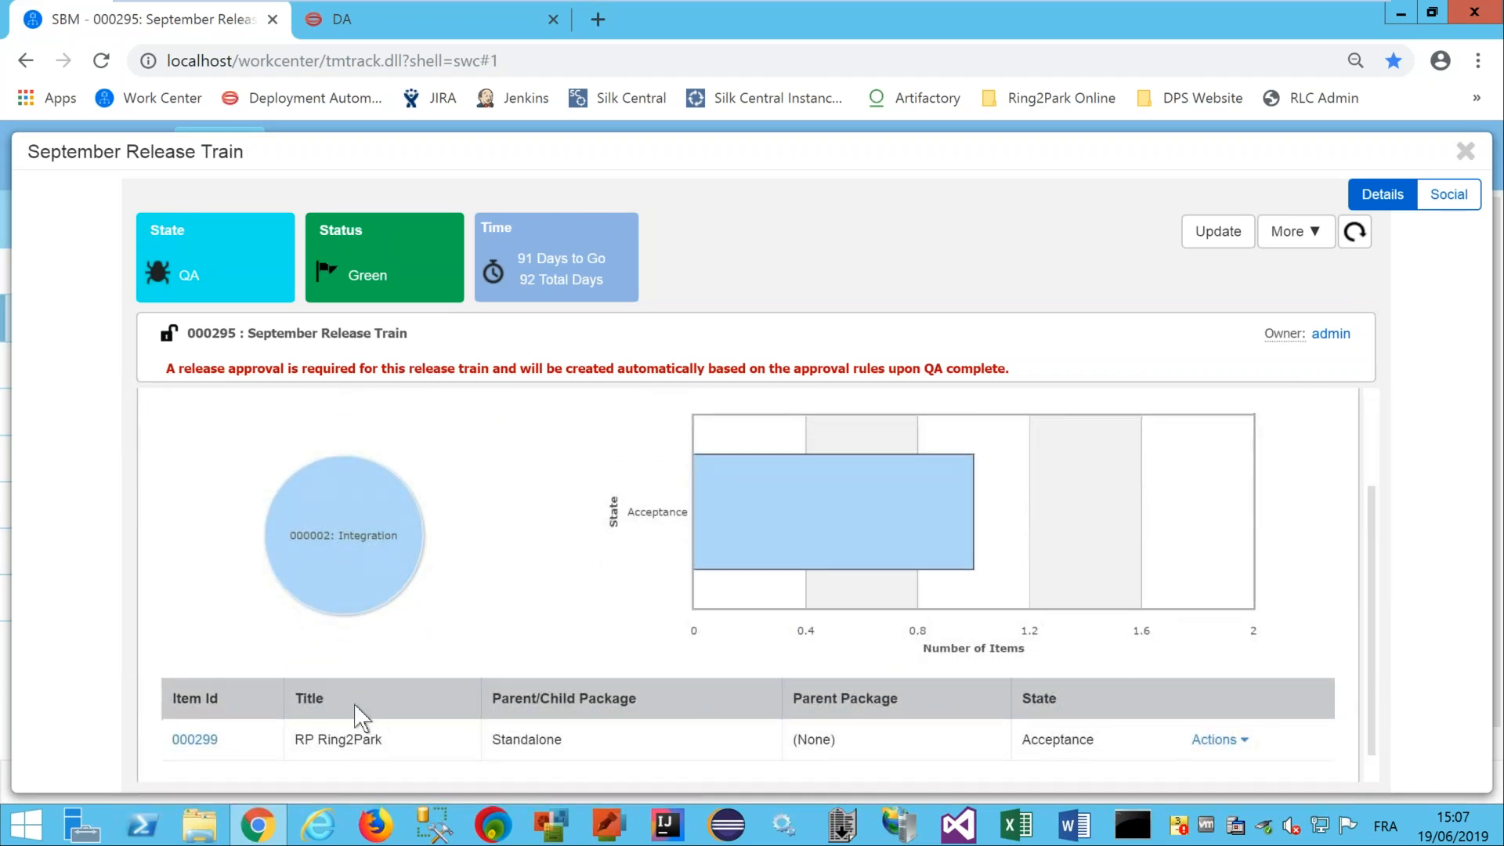
left_click(208, 736)
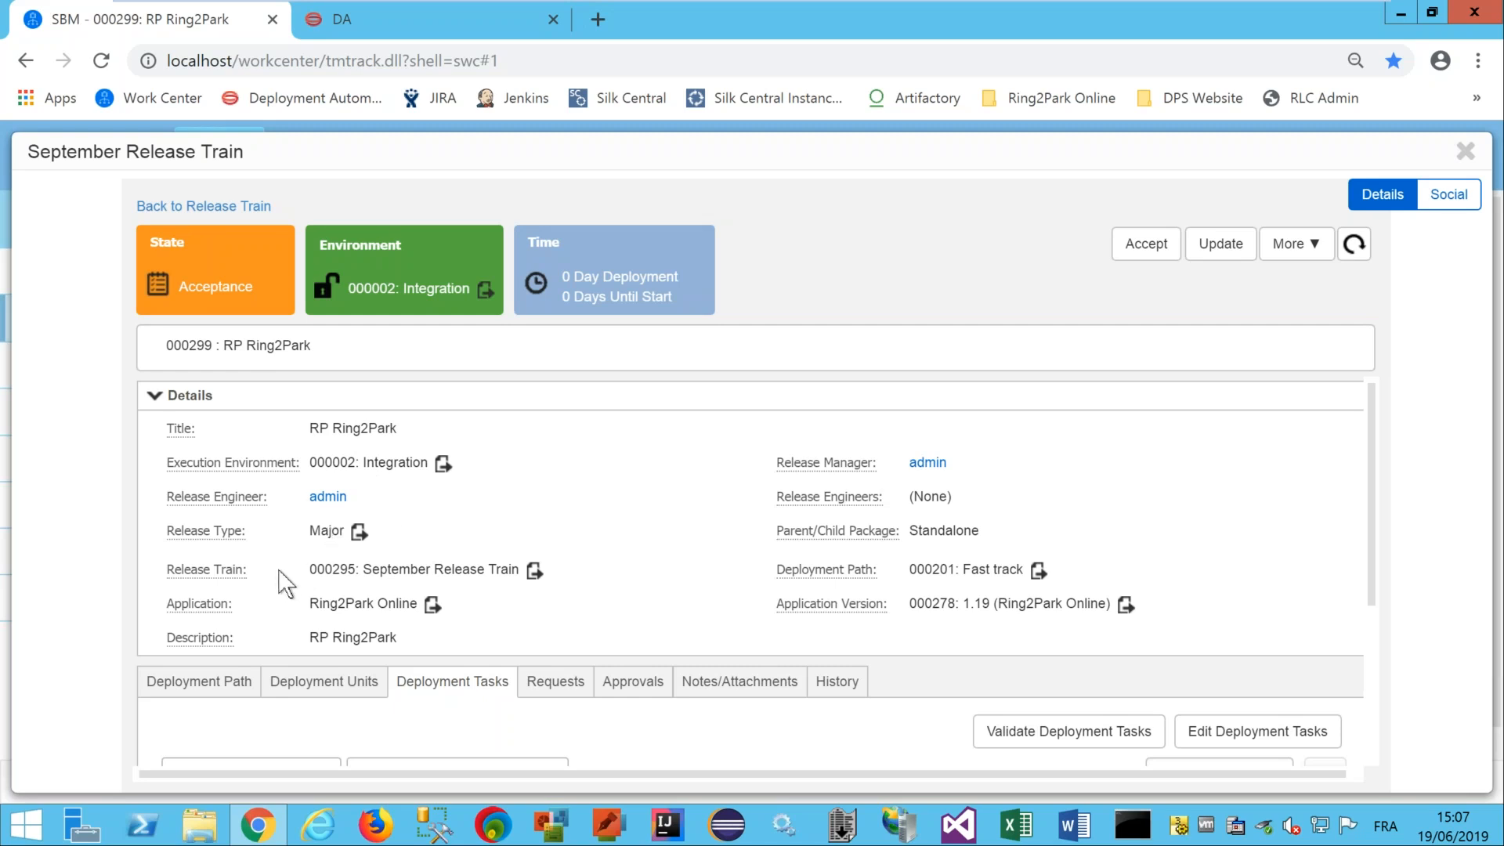
Review its deployment path and the Deploy web app tasks for Integration and Production.
left_click(224, 681)
left_click_drag(1371, 420, 1361, 387)
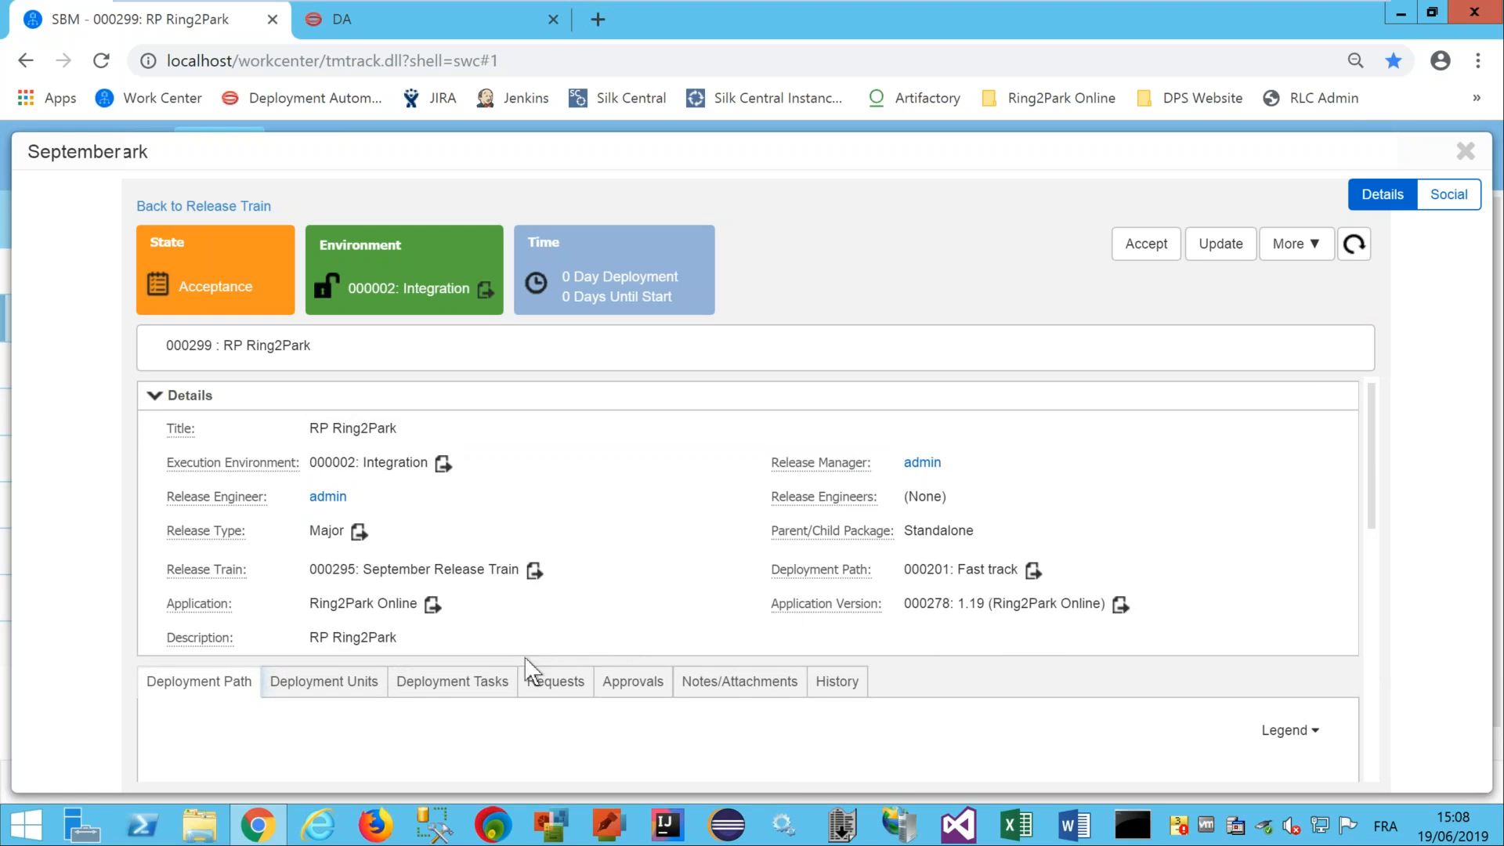
left_click(467, 695)
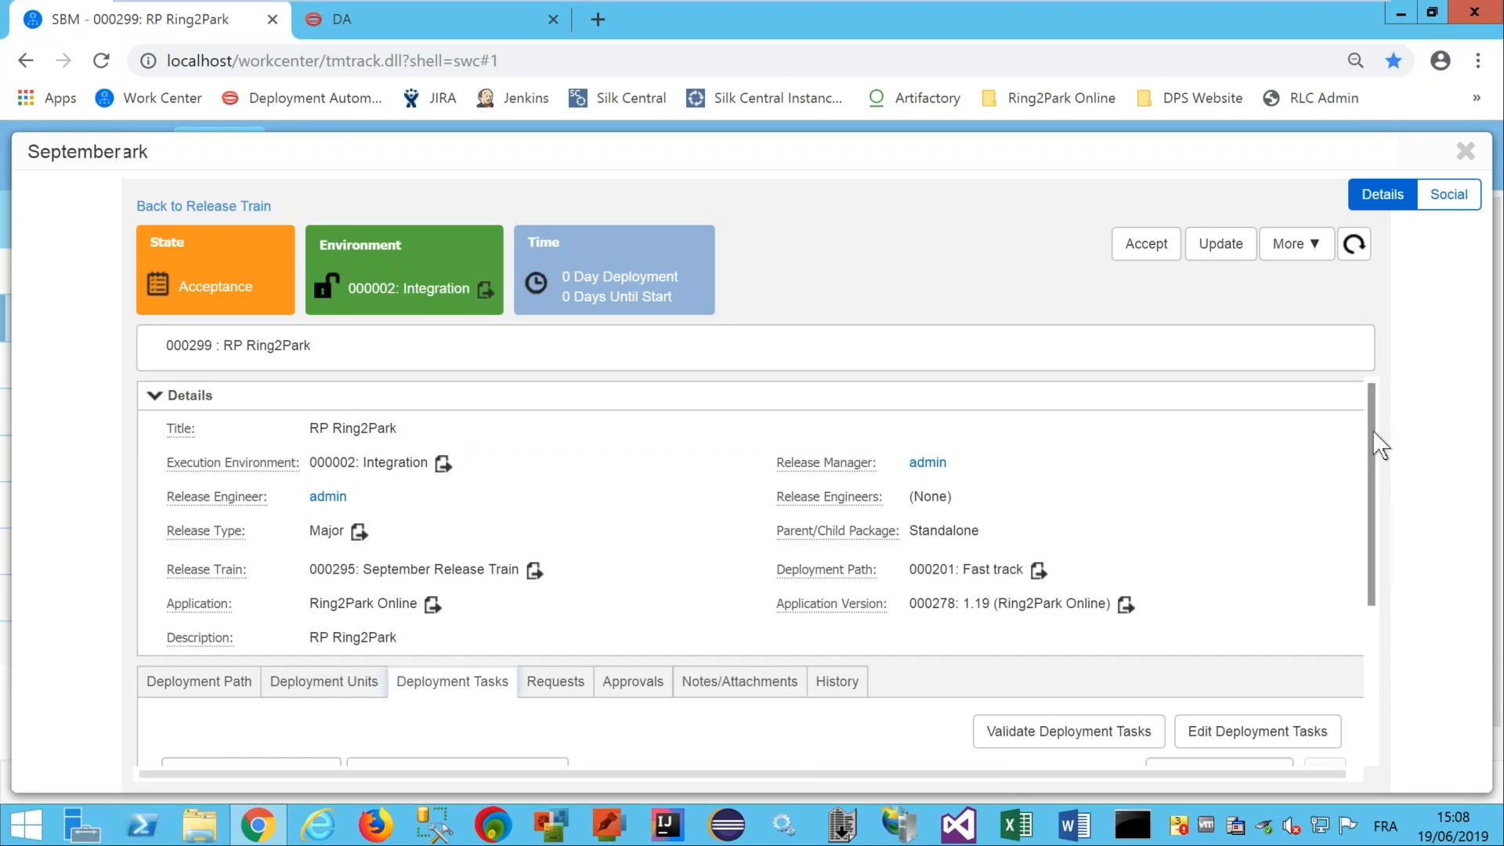
left_click_drag(1372, 430, 1379, 562)
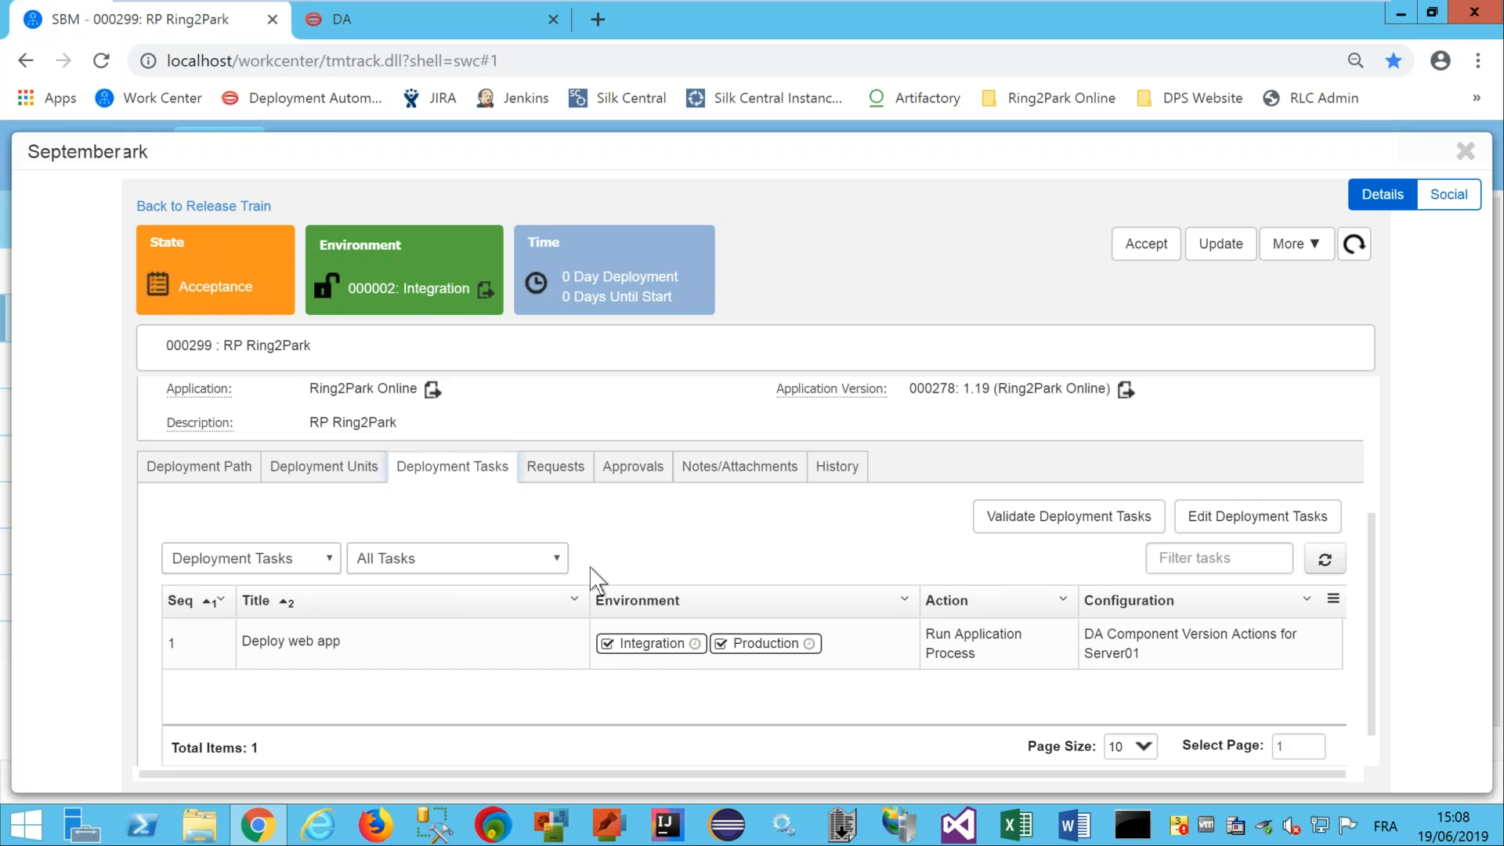
Accept RP Ring2Park with 000002: Integration as the next environment.
left_click(1158, 249)
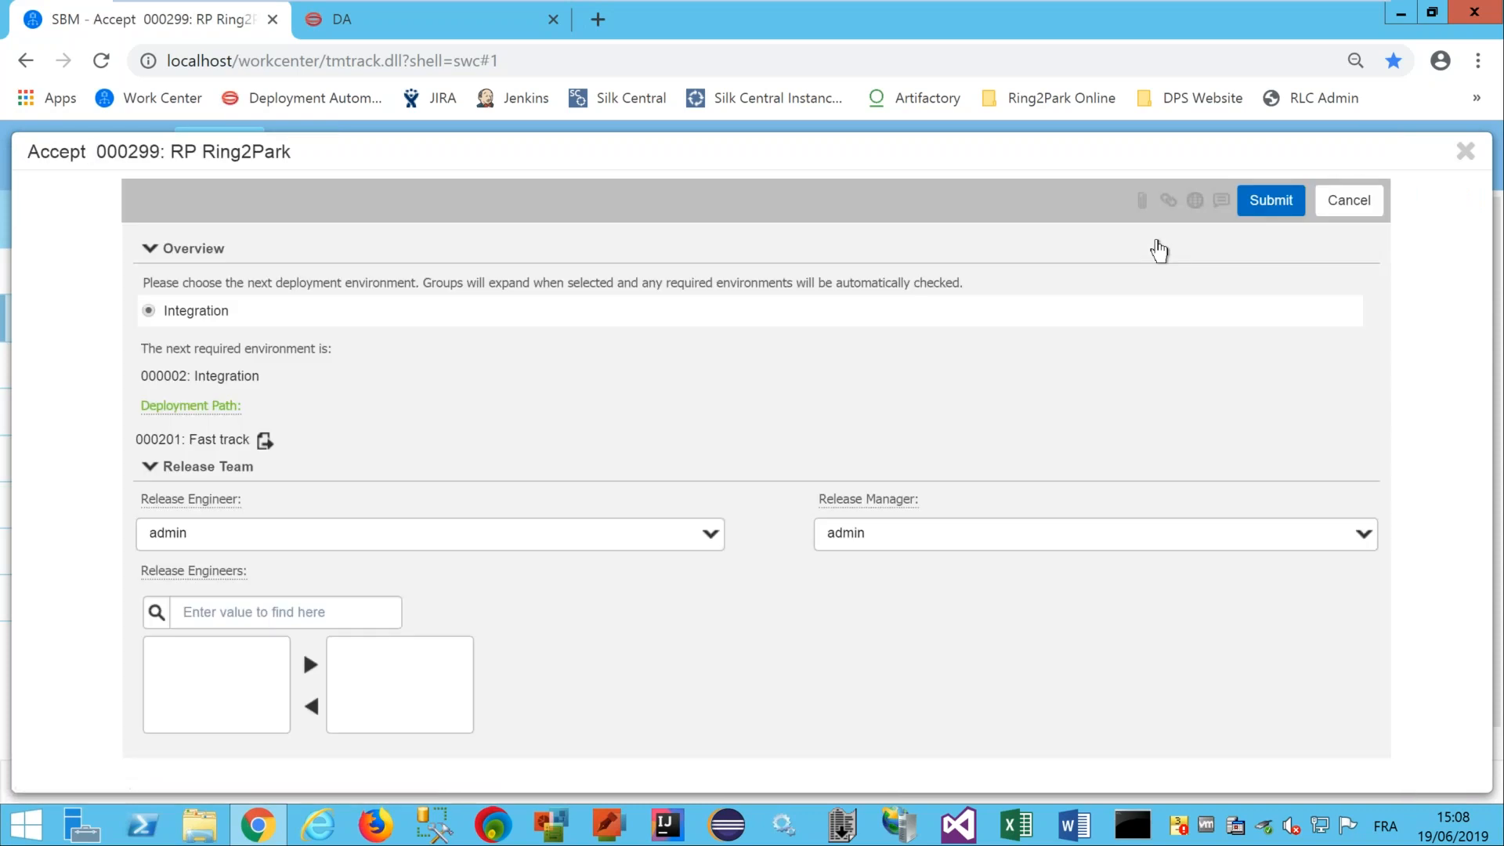
left_click(1270, 203)
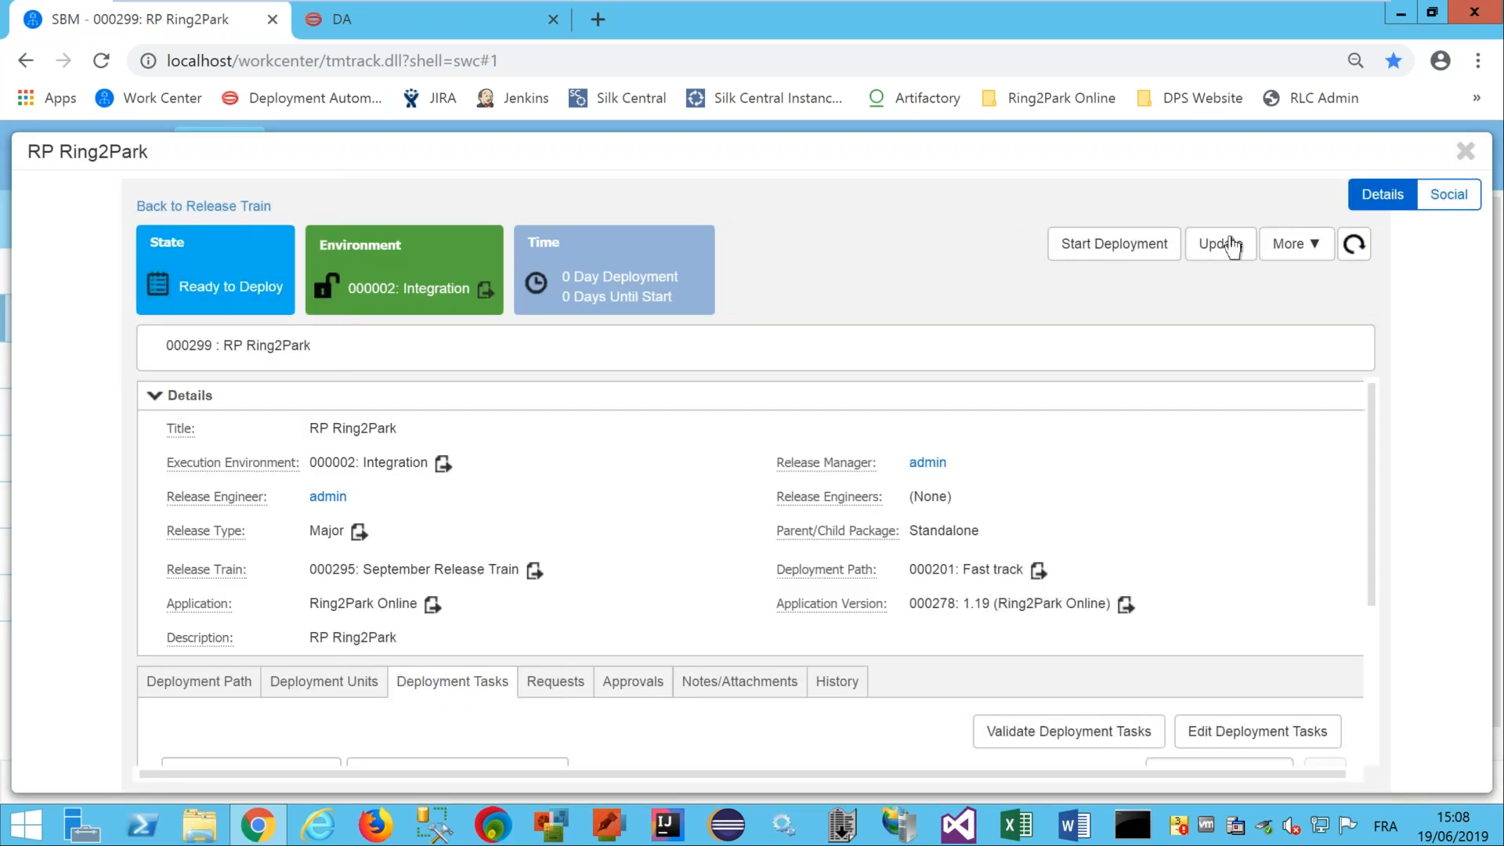
Start deploying to Integration, refresh task statuses, and open the Deploy web app process.
left_click(1113, 249)
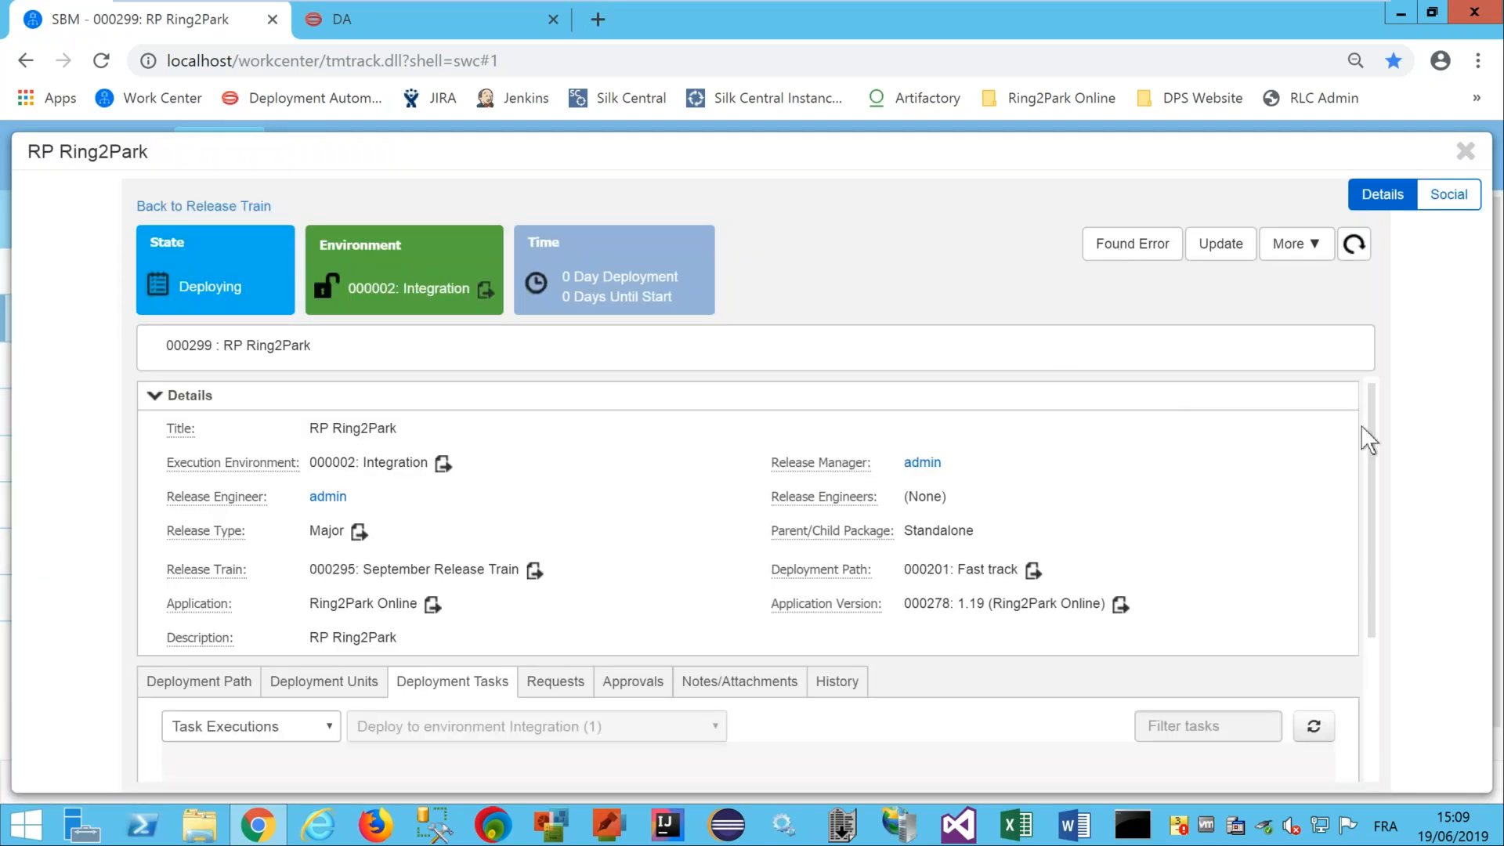
scroll(1369, 497, "down", 3)
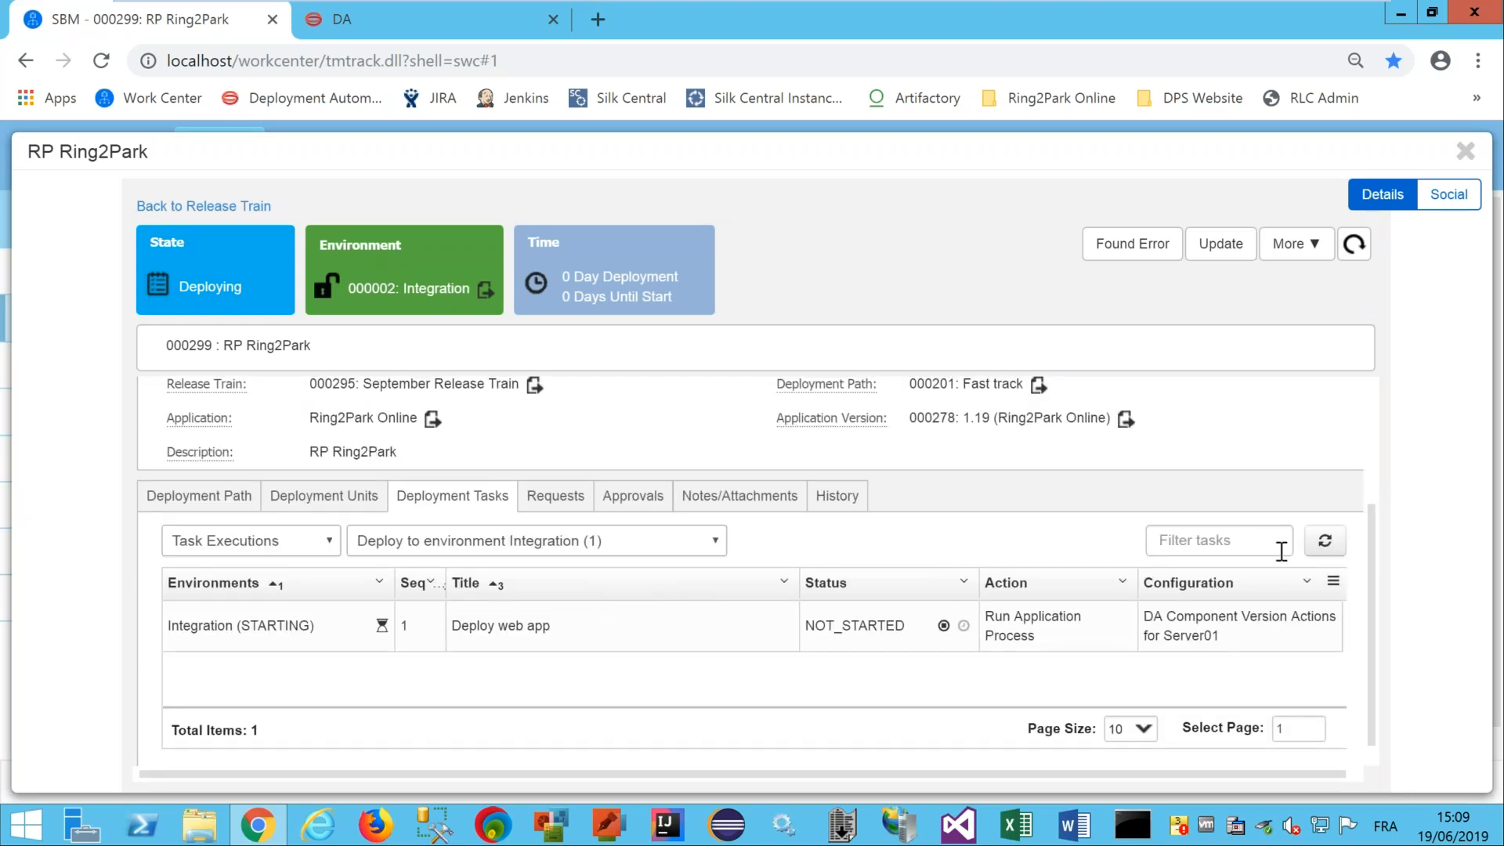
left_click(1325, 542)
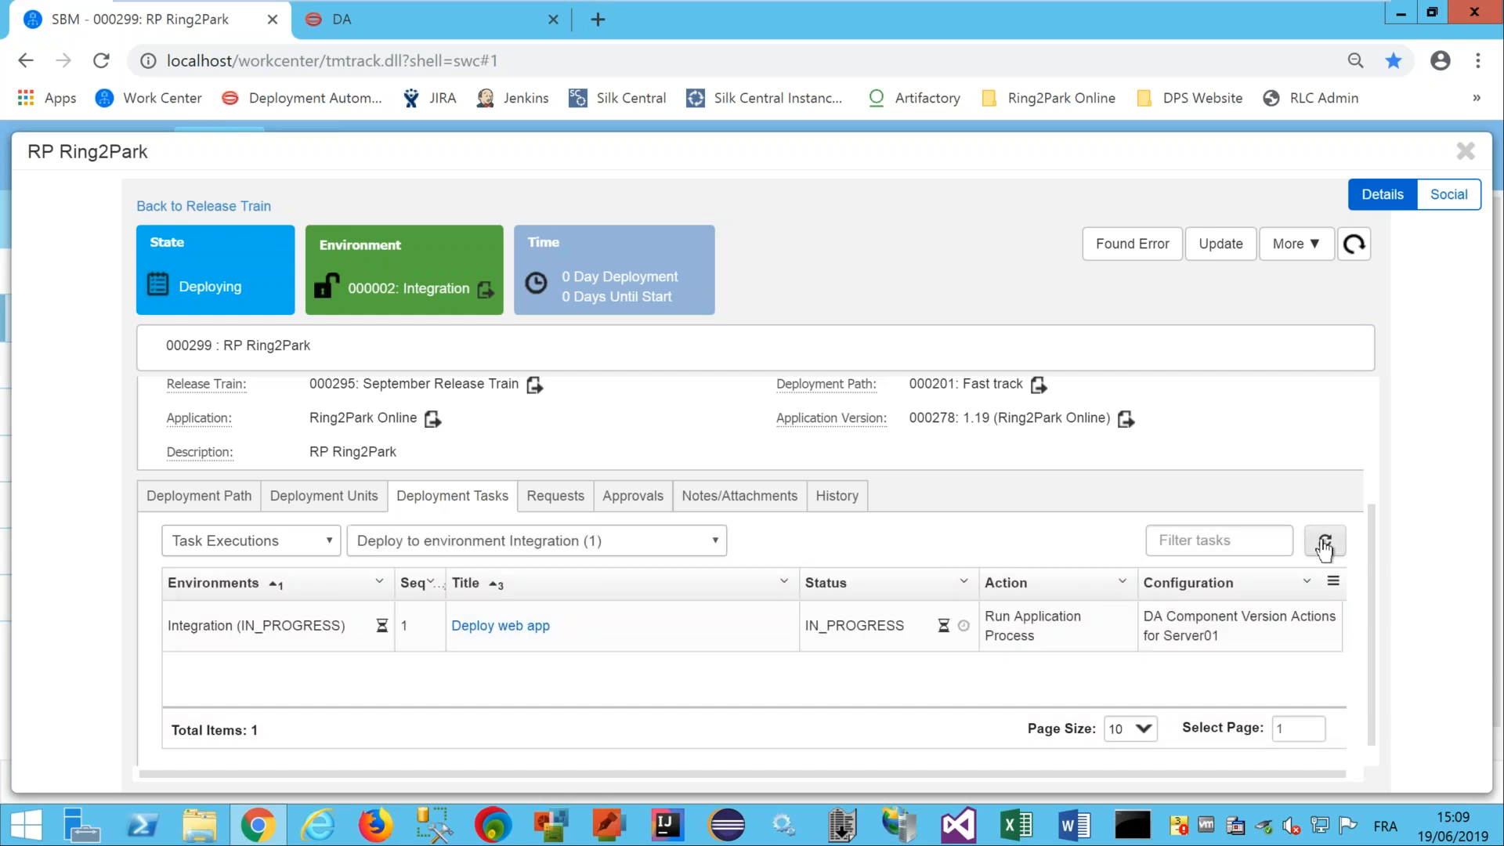
left_click(501, 626)
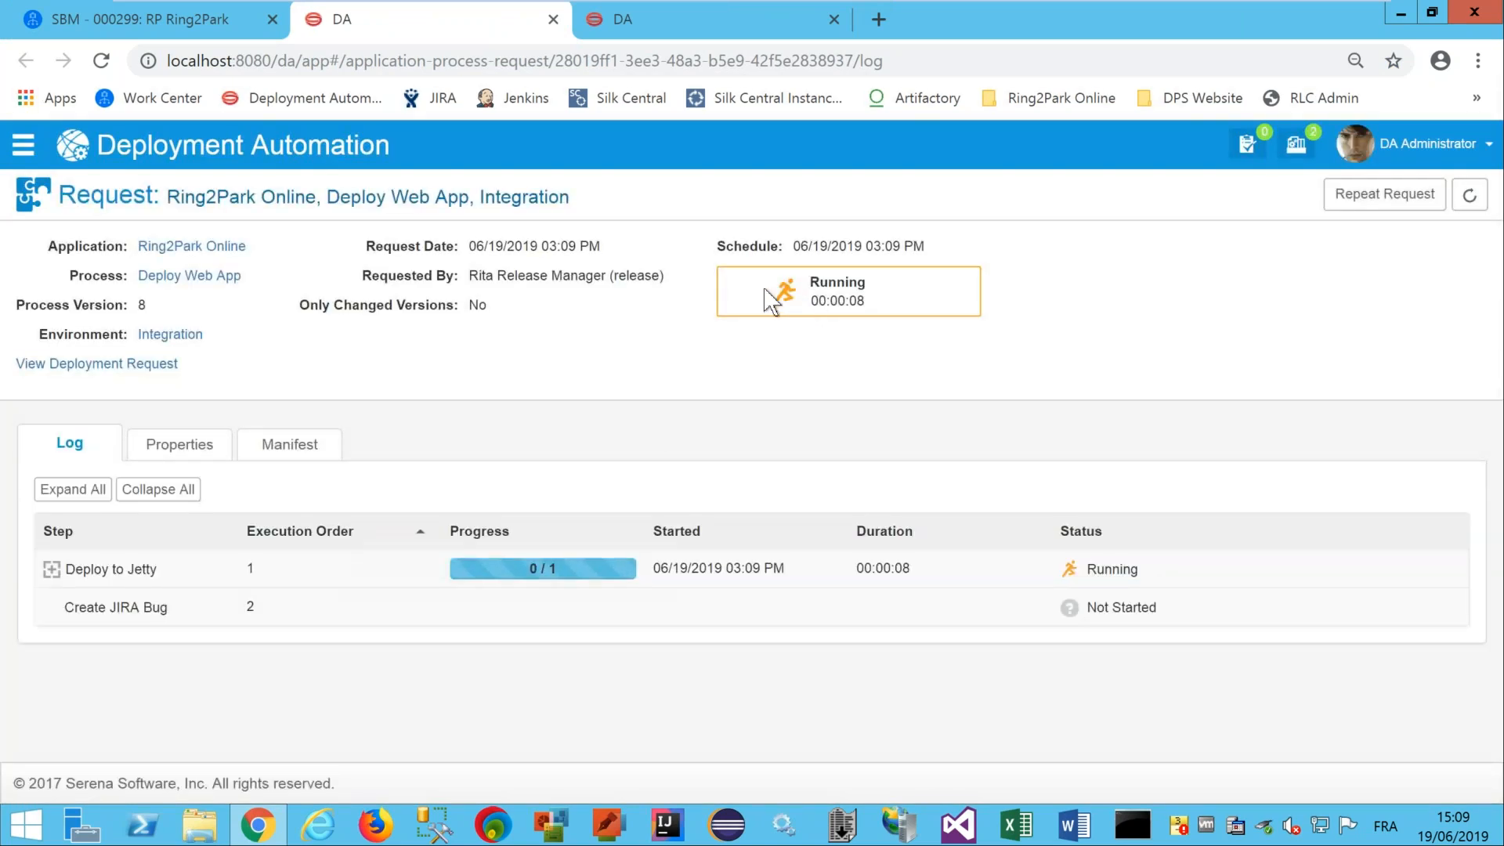
Review the Deploy to Jetty and 1.0-19 jetty-deploy logs, then return to the SBM package.
left_click(98, 495)
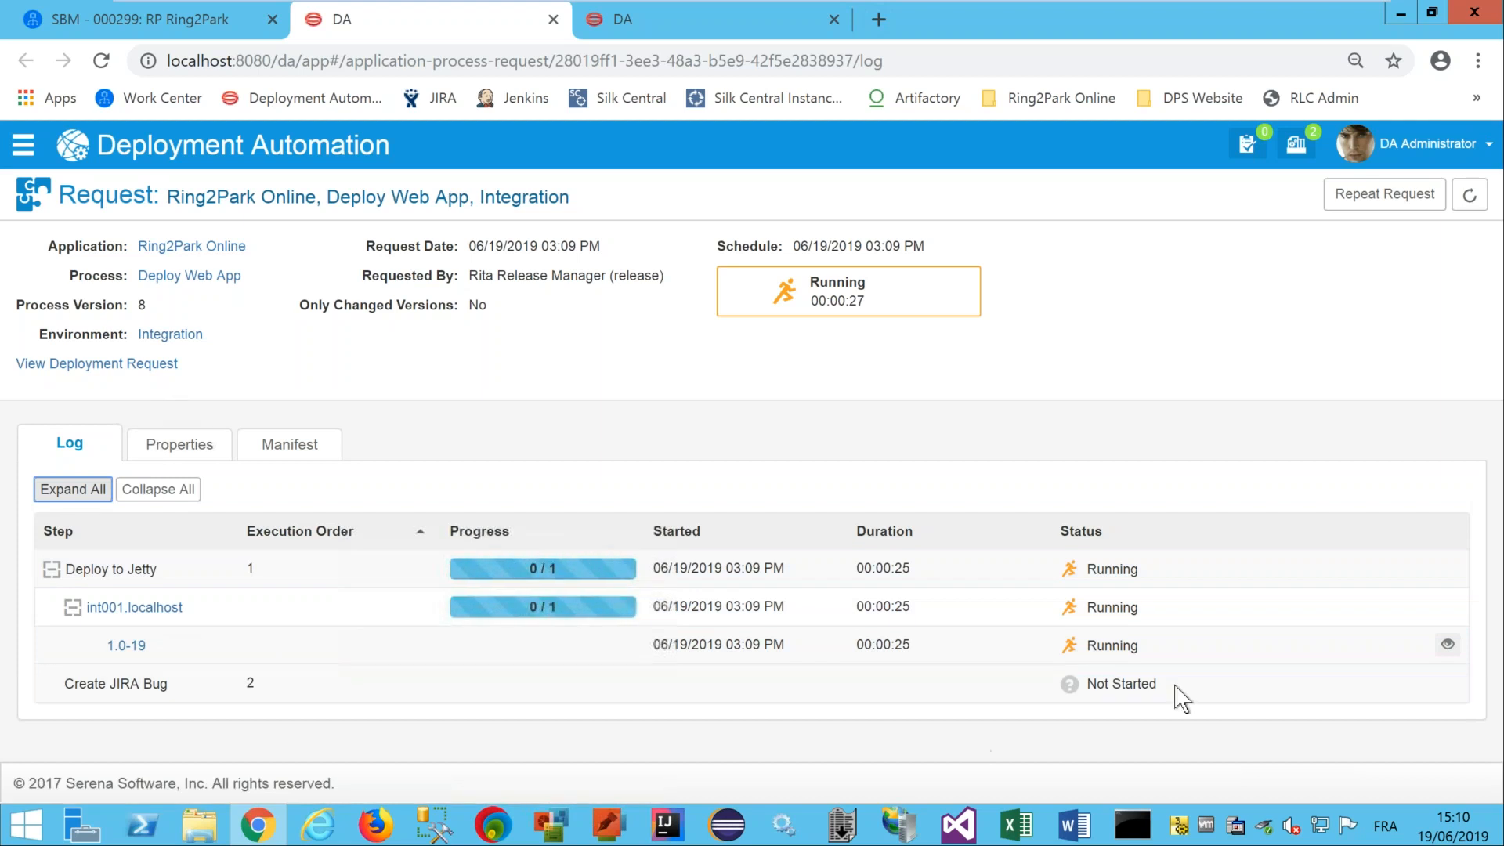
left_click(1445, 650)
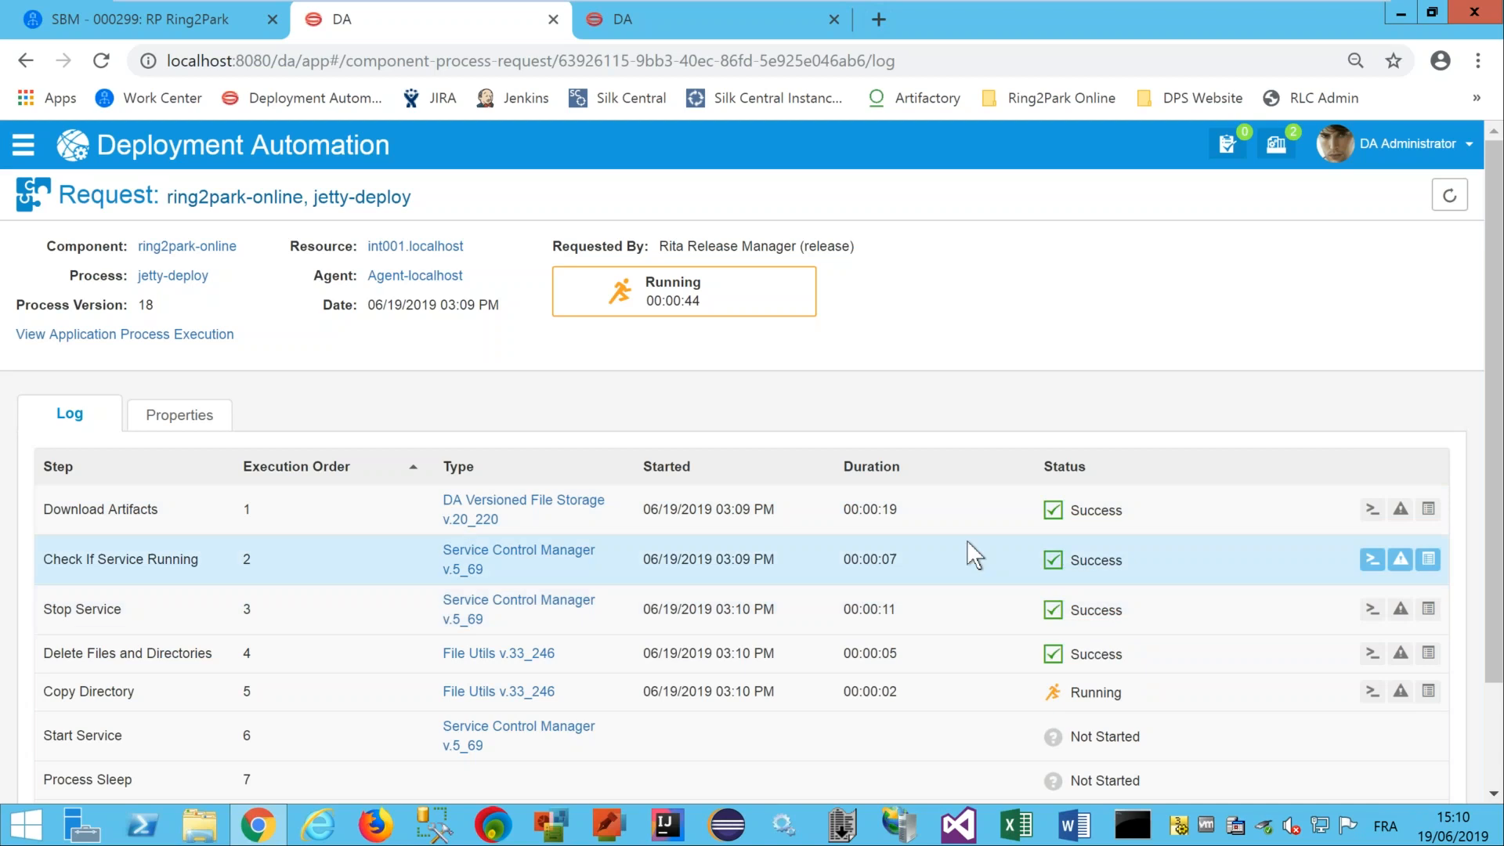
left_click_drag(1496, 434, 1496, 499)
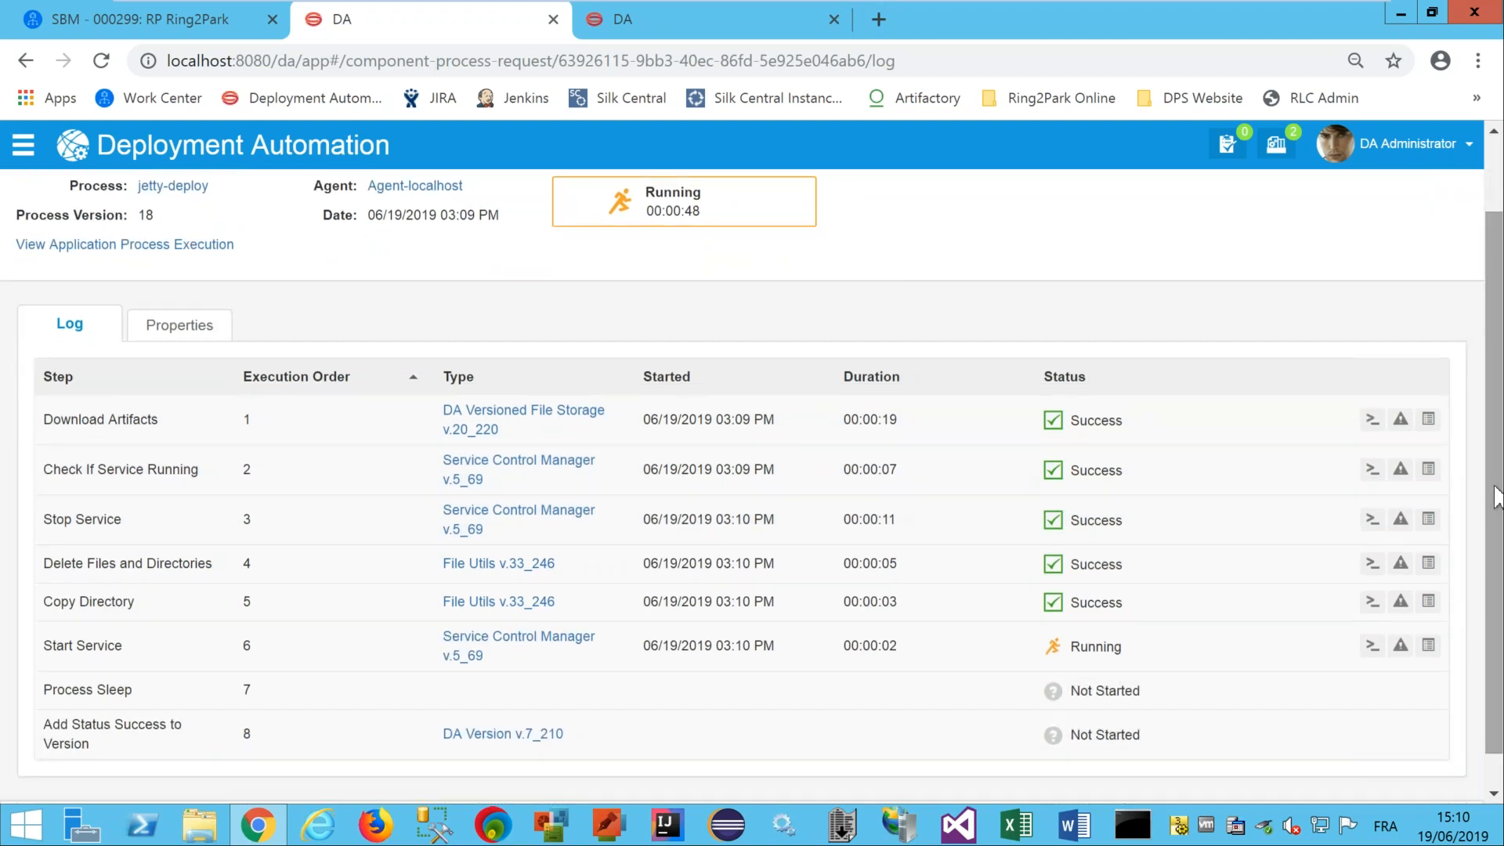
scroll(1497, 313, "up", 1)
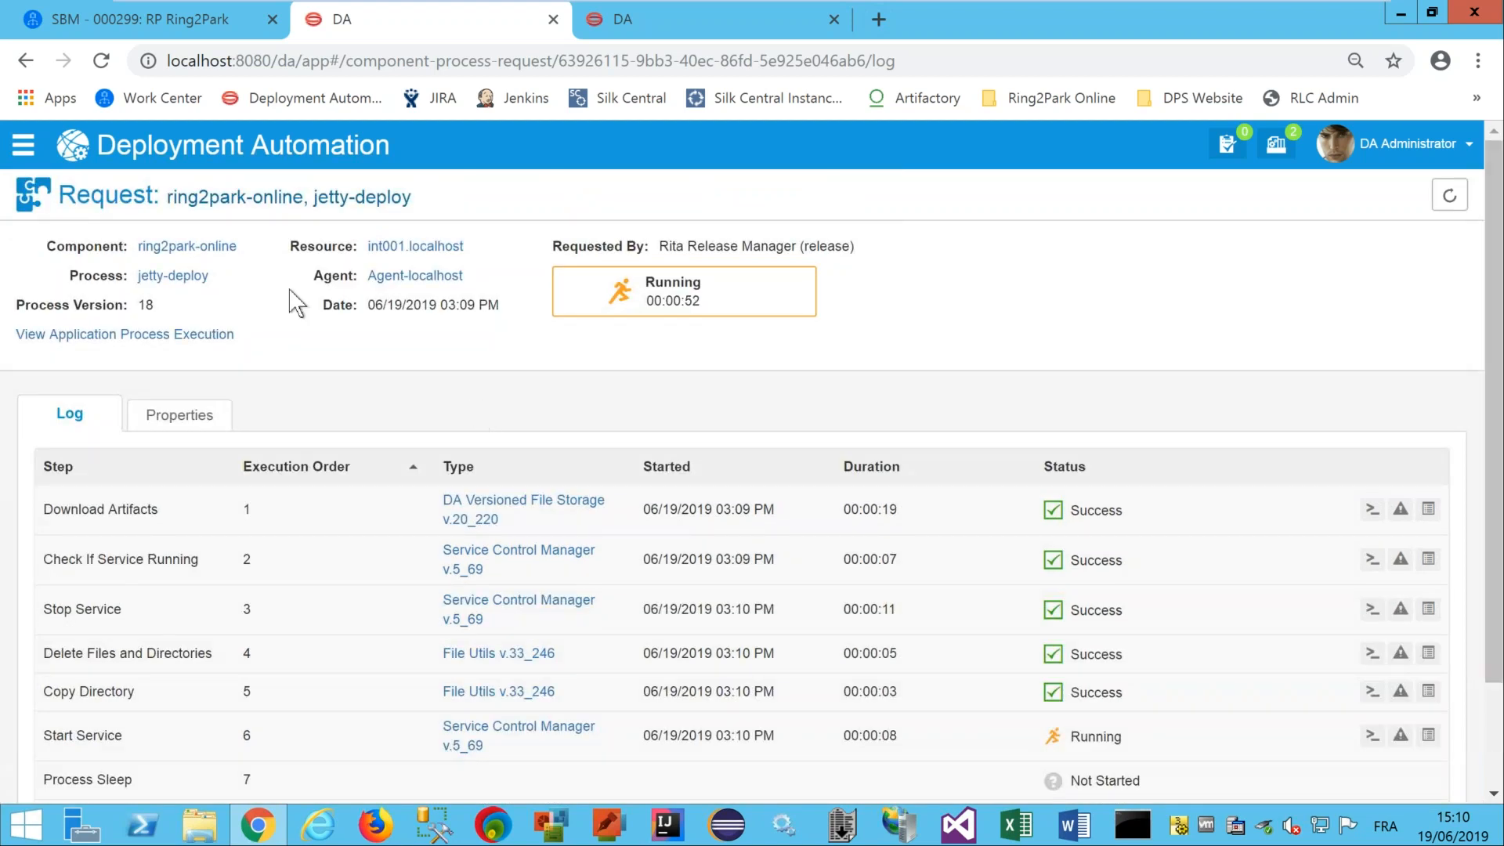
left_click(203, 336)
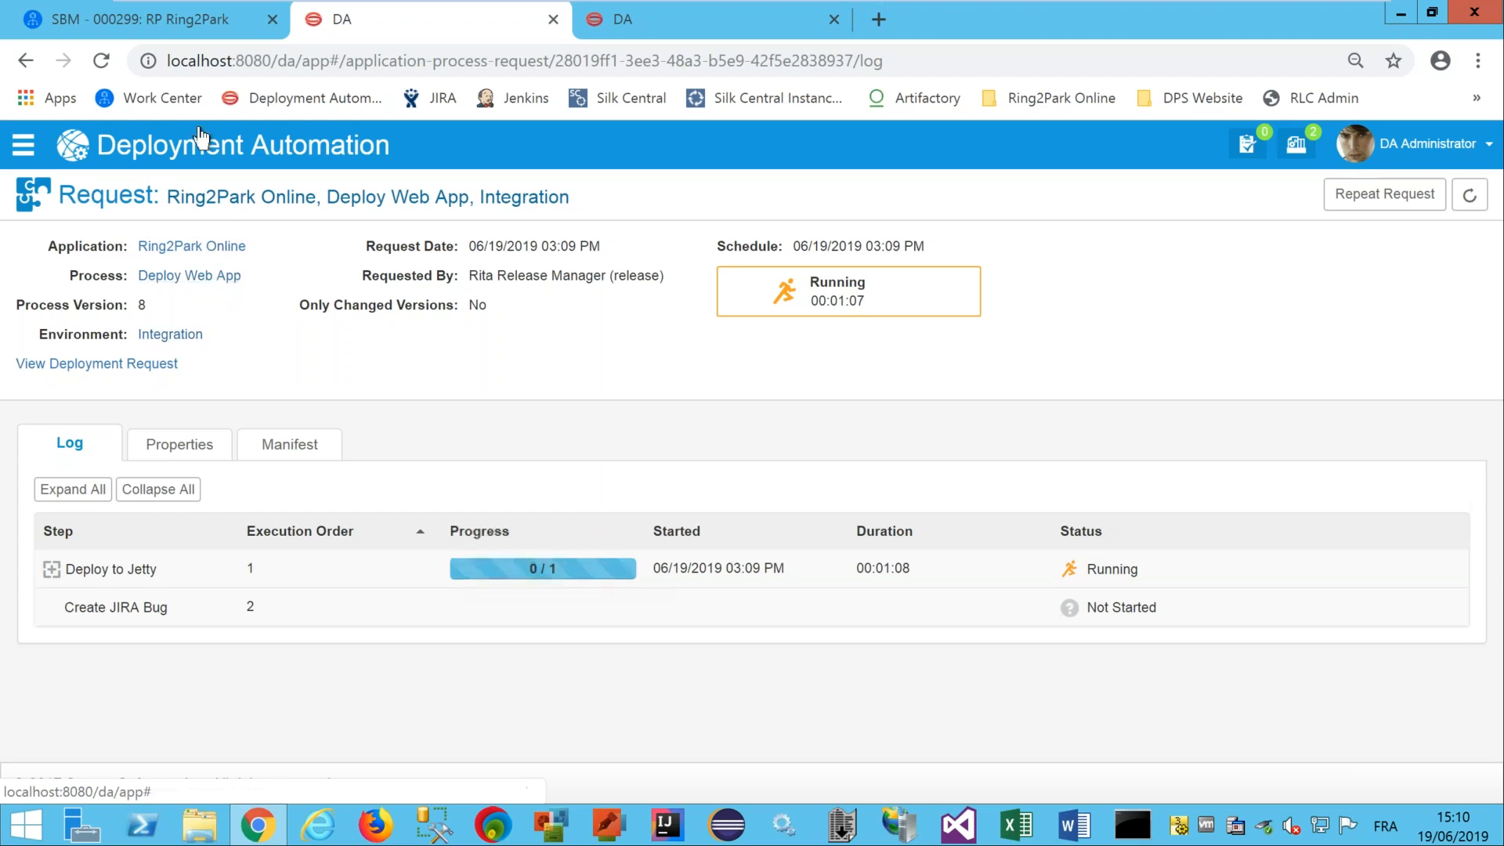
left_click(190, 22)
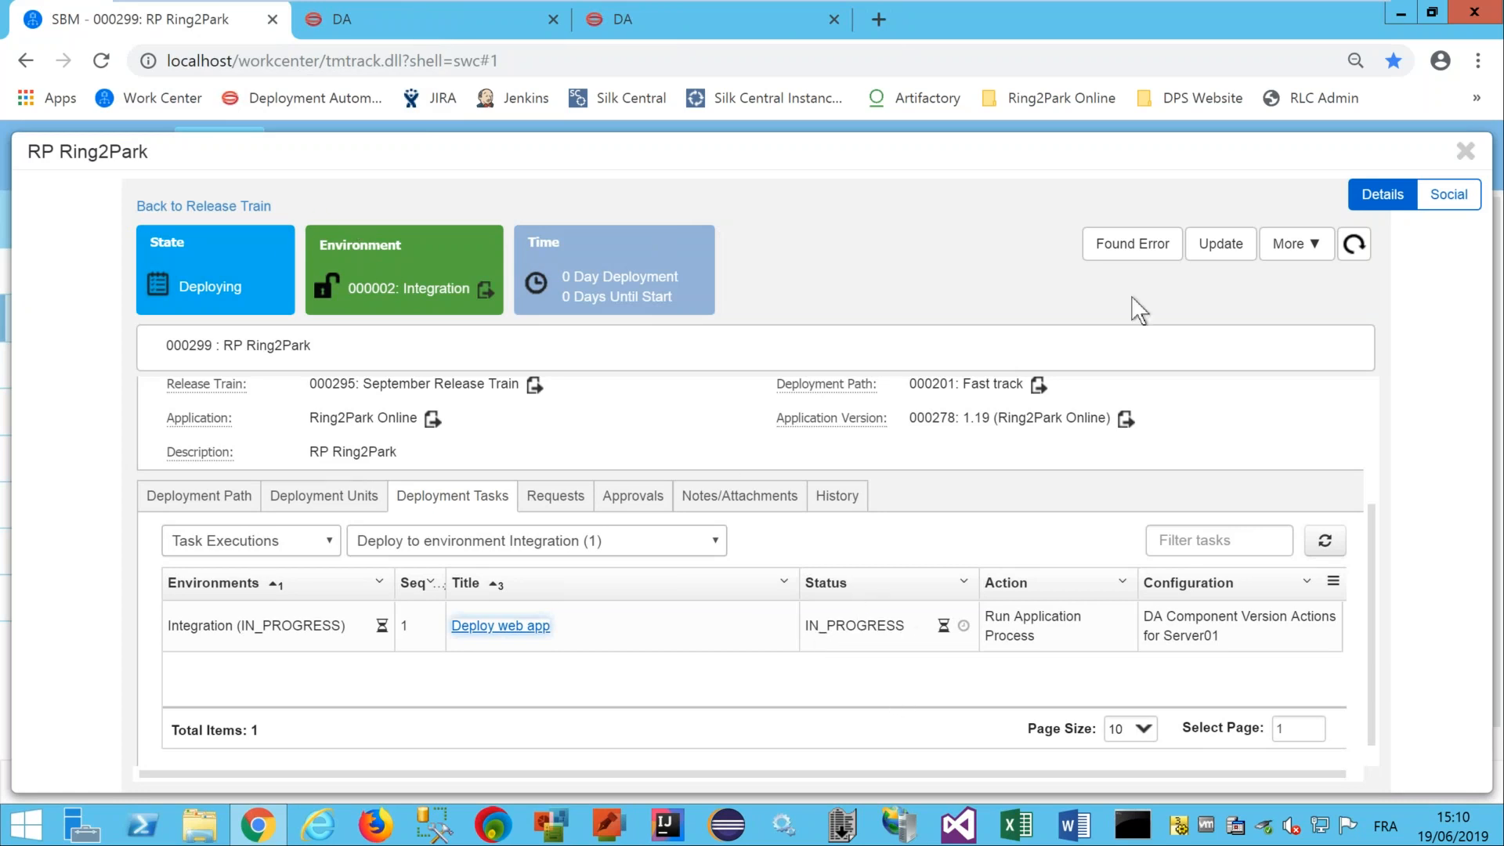
Reload until Integration shows Deployment Complete, then begin Complete Testing toward 000005: Production.
left_click(1360, 252)
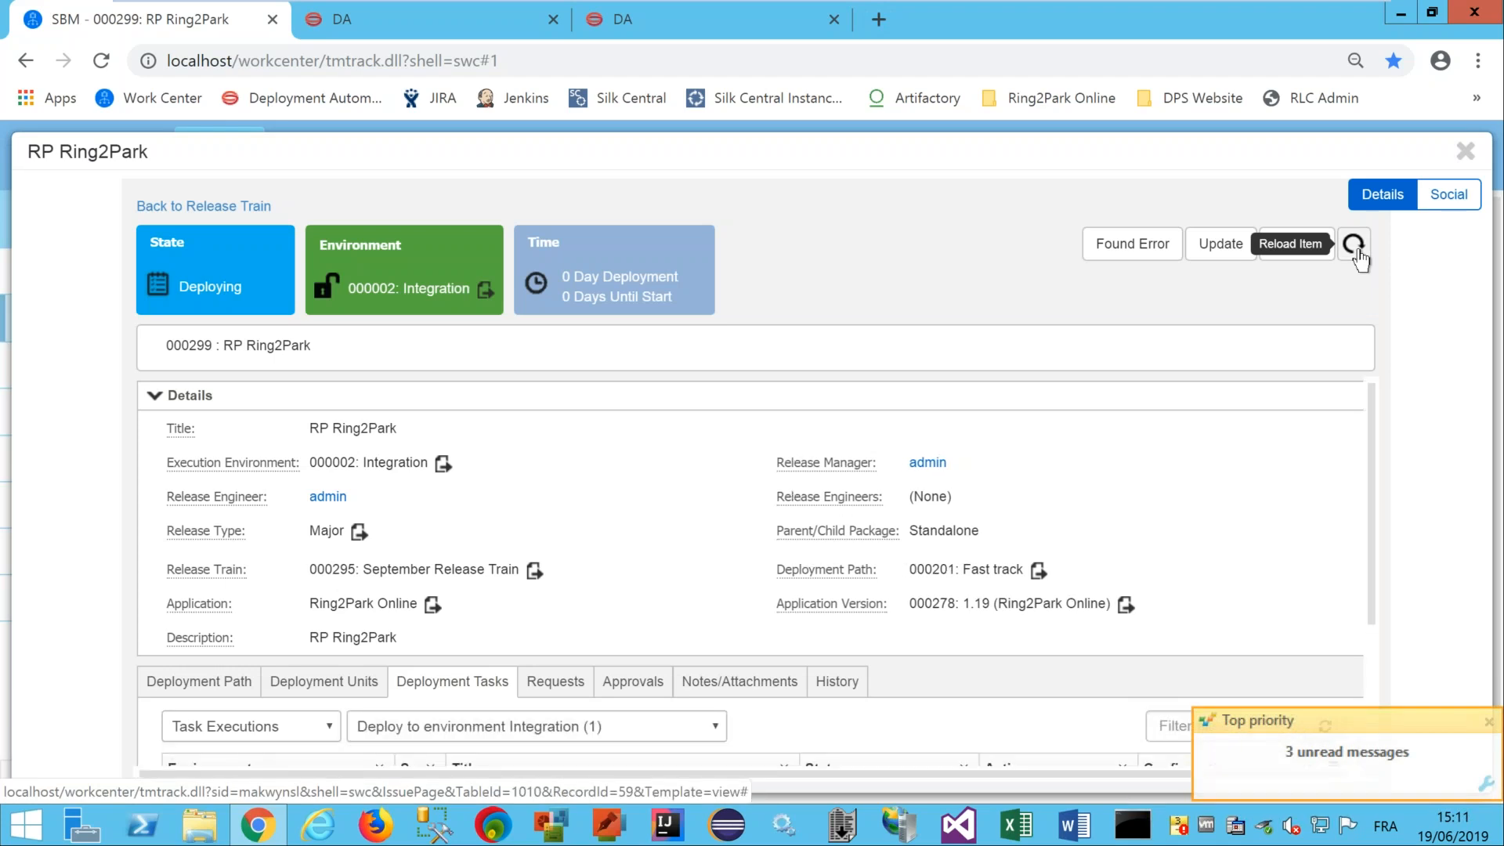
left_click(1356, 249)
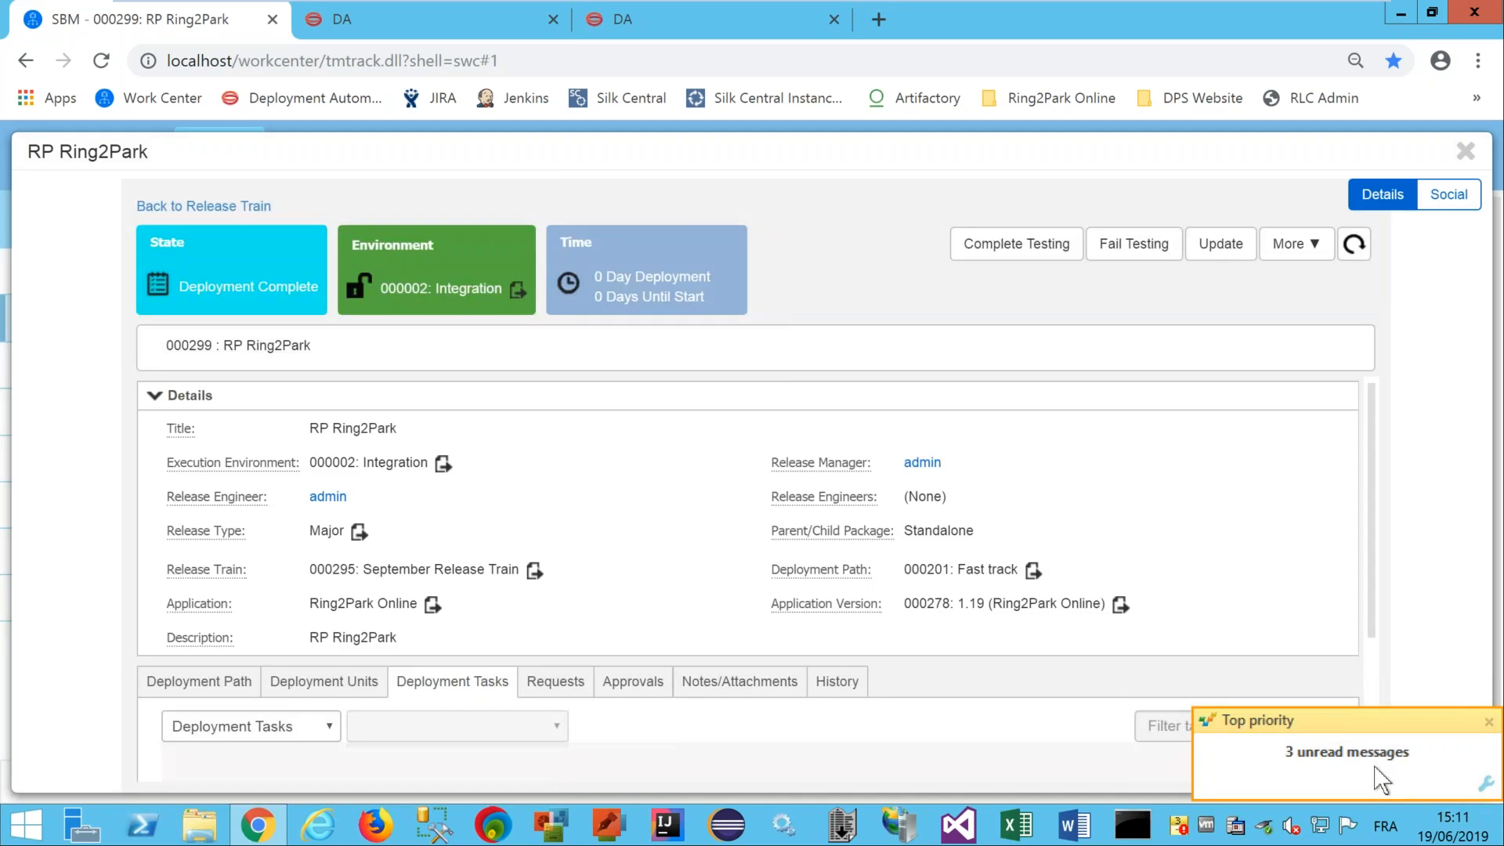
left_click(1487, 724)
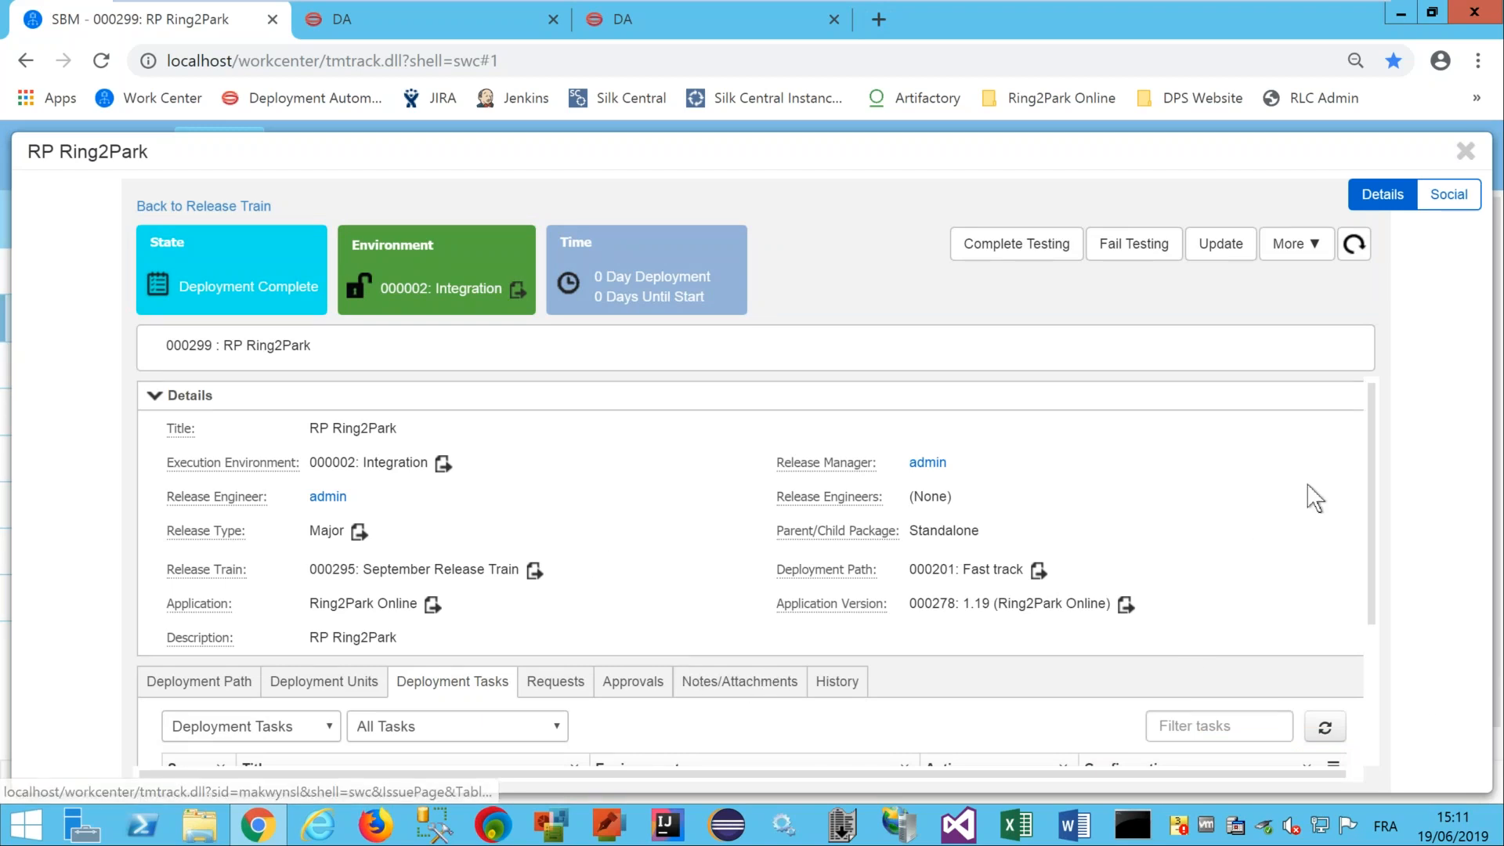
left_click_drag(1370, 457, 1363, 574)
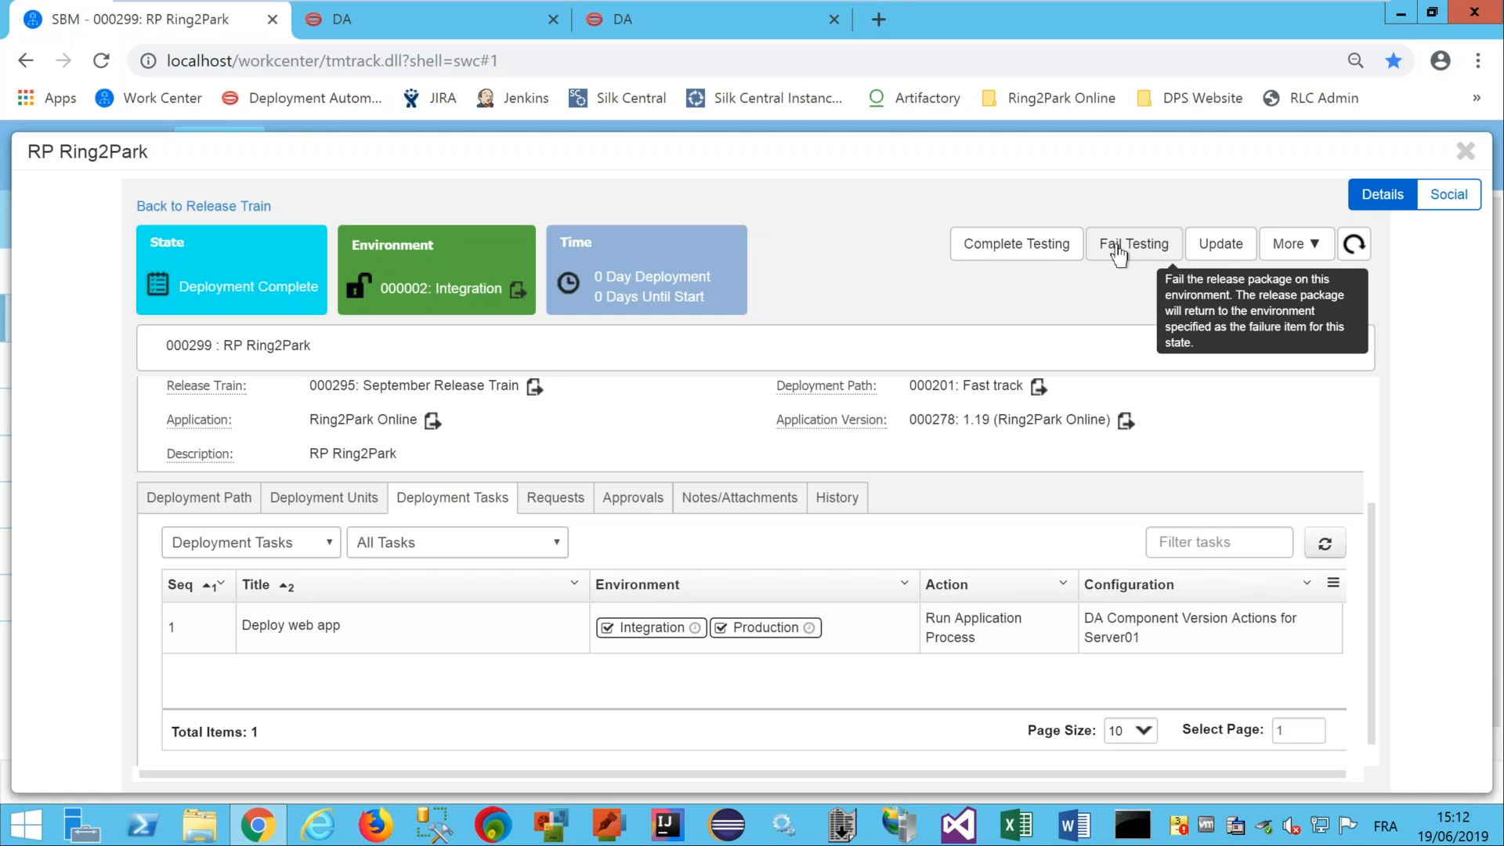
left_click(995, 249)
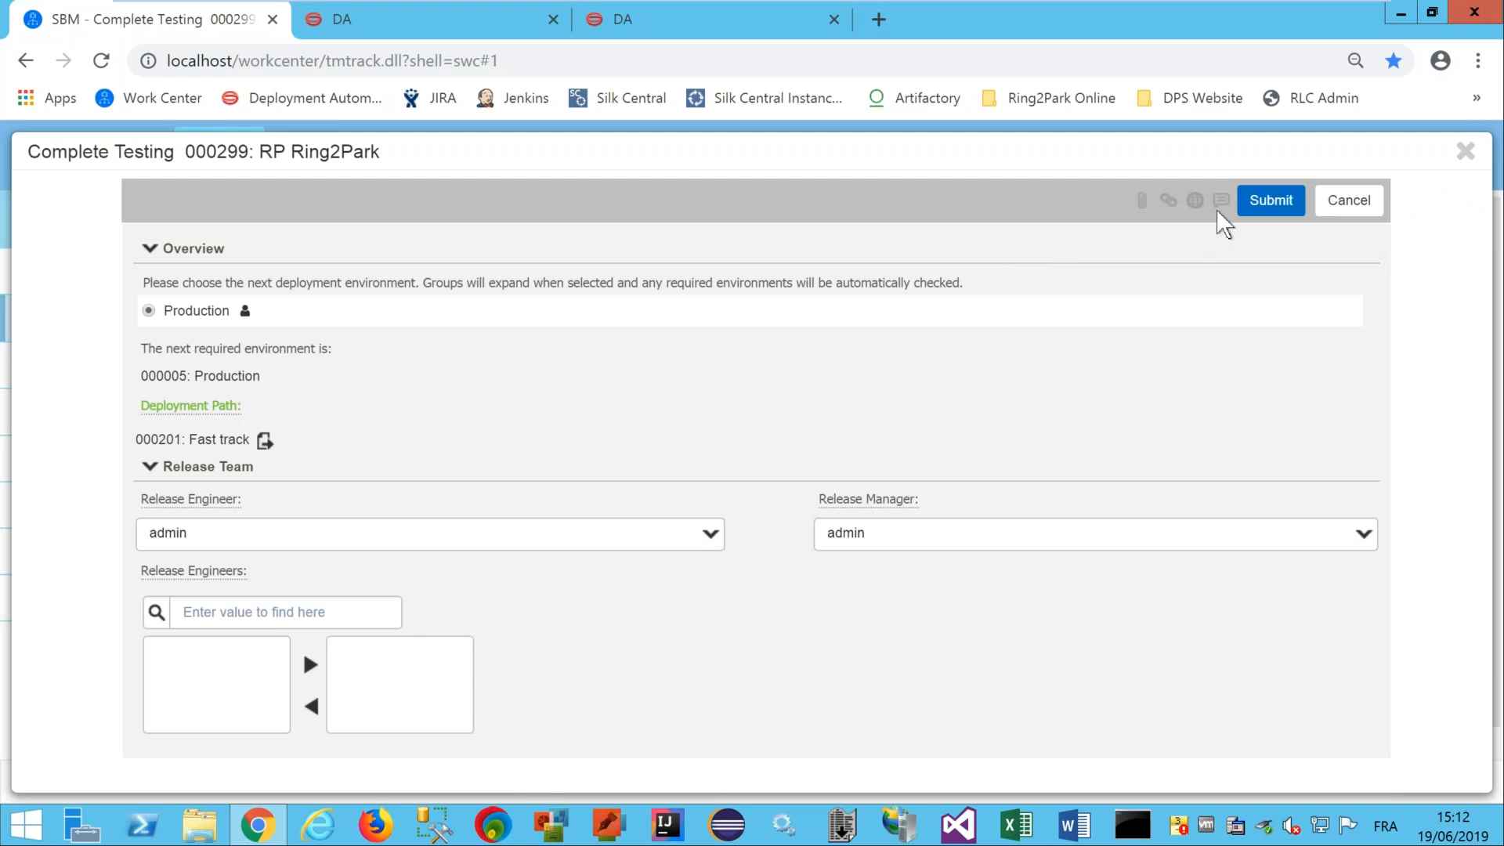
Submit the Complete Testing form and cancel the duplicate 'Submit the form again?' prompt.
left_click(1269, 203)
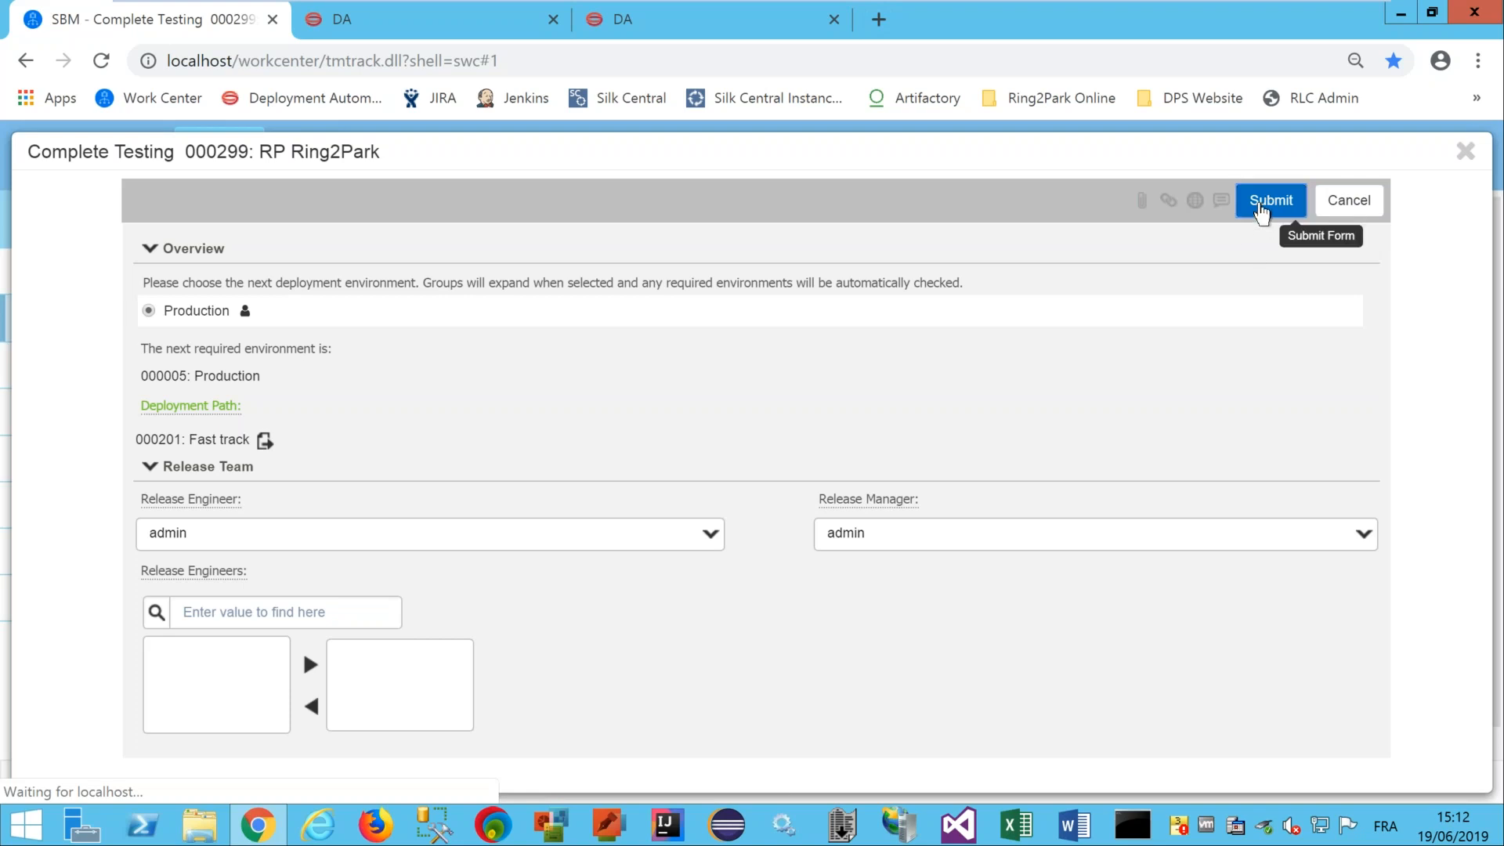
left_click(1261, 210)
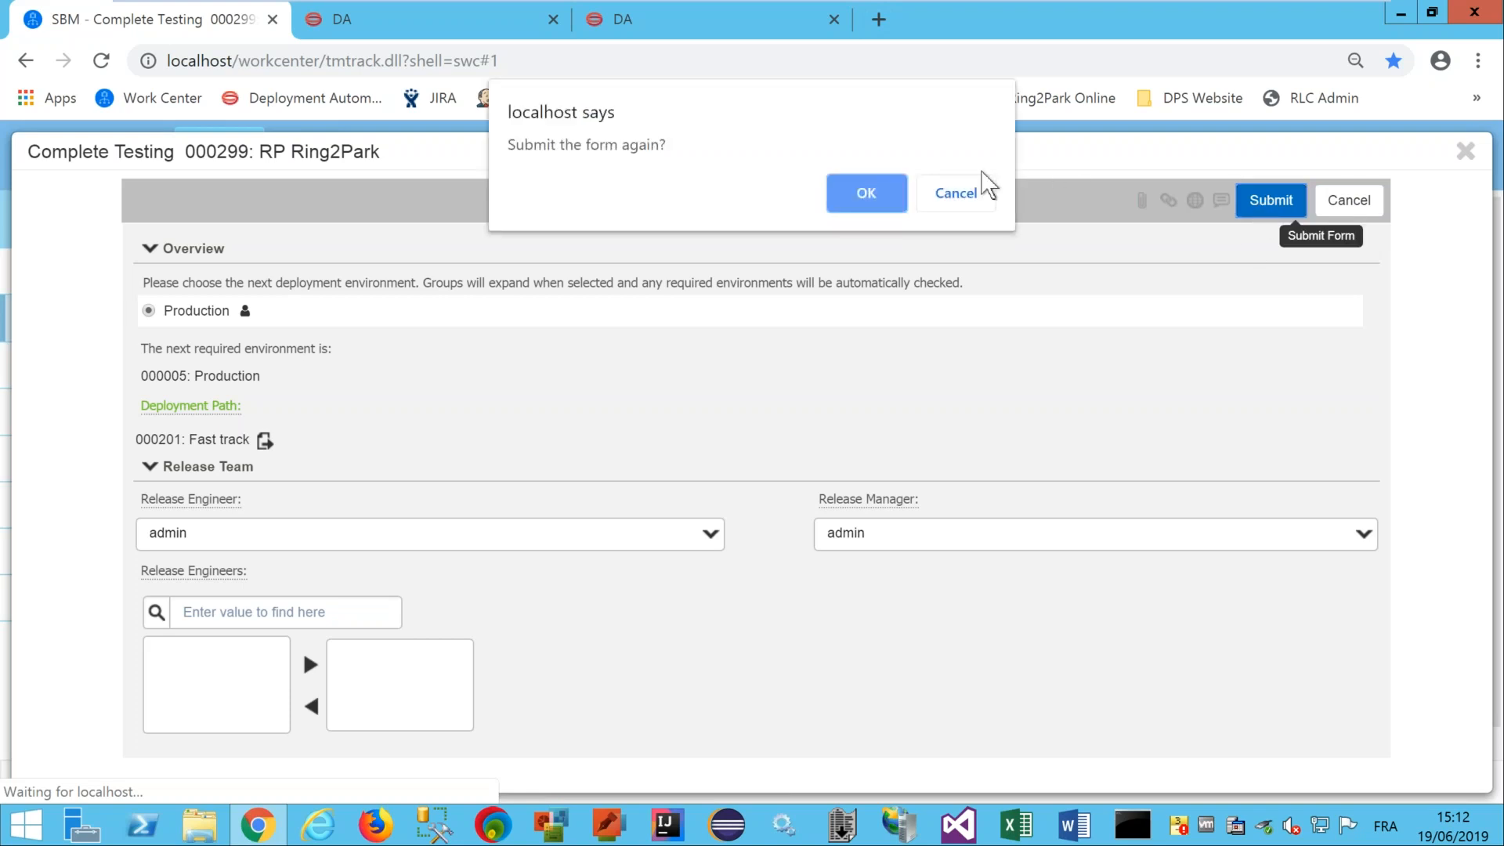
left_click(953, 195)
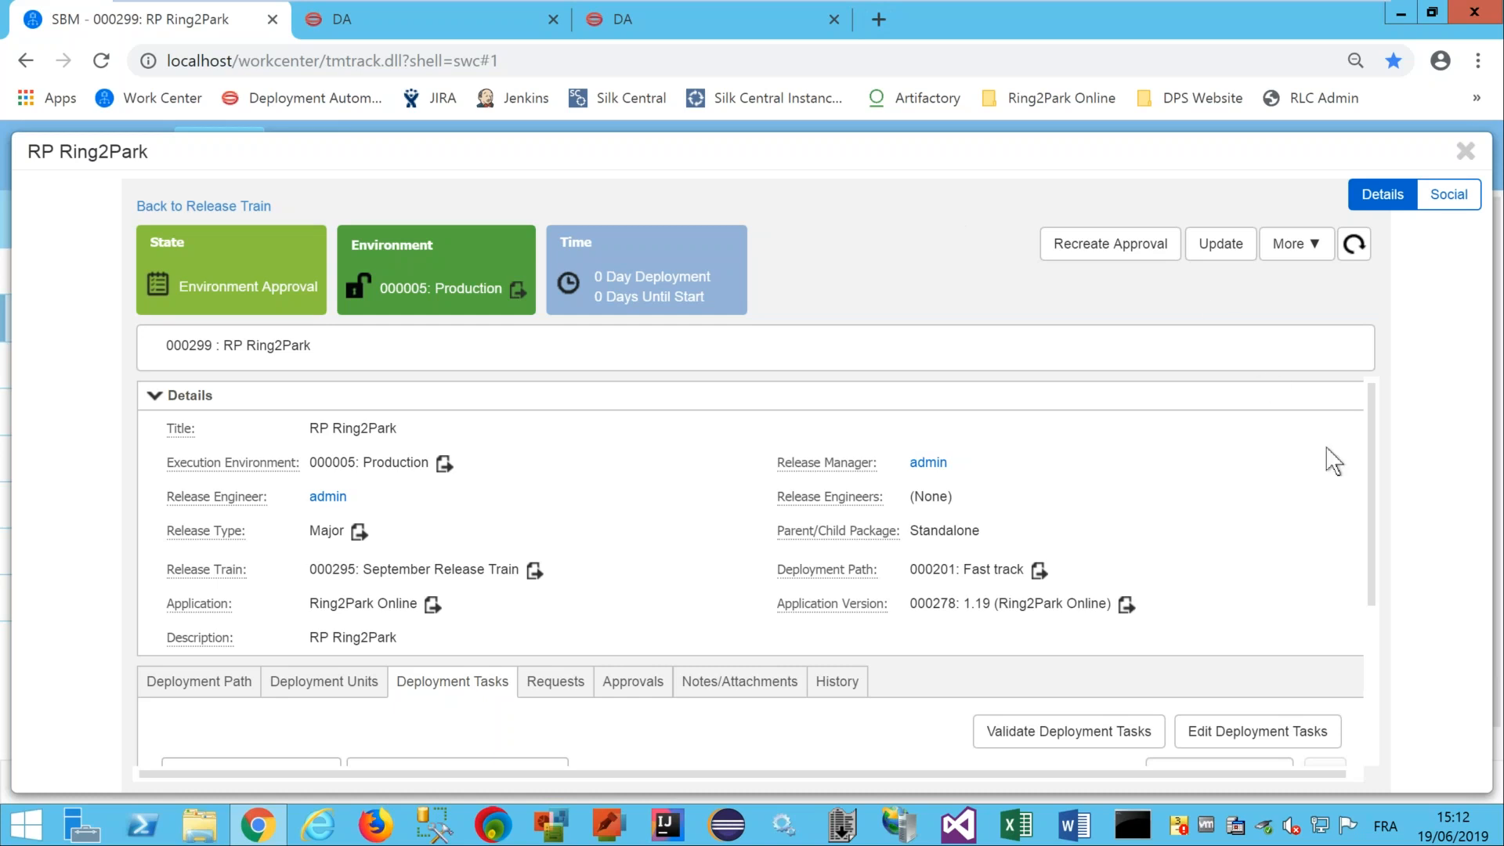
Show package 000299's approvals, listing Production approval 000302 at Level 1 Approval.
left_click_drag(1369, 423, 1369, 498)
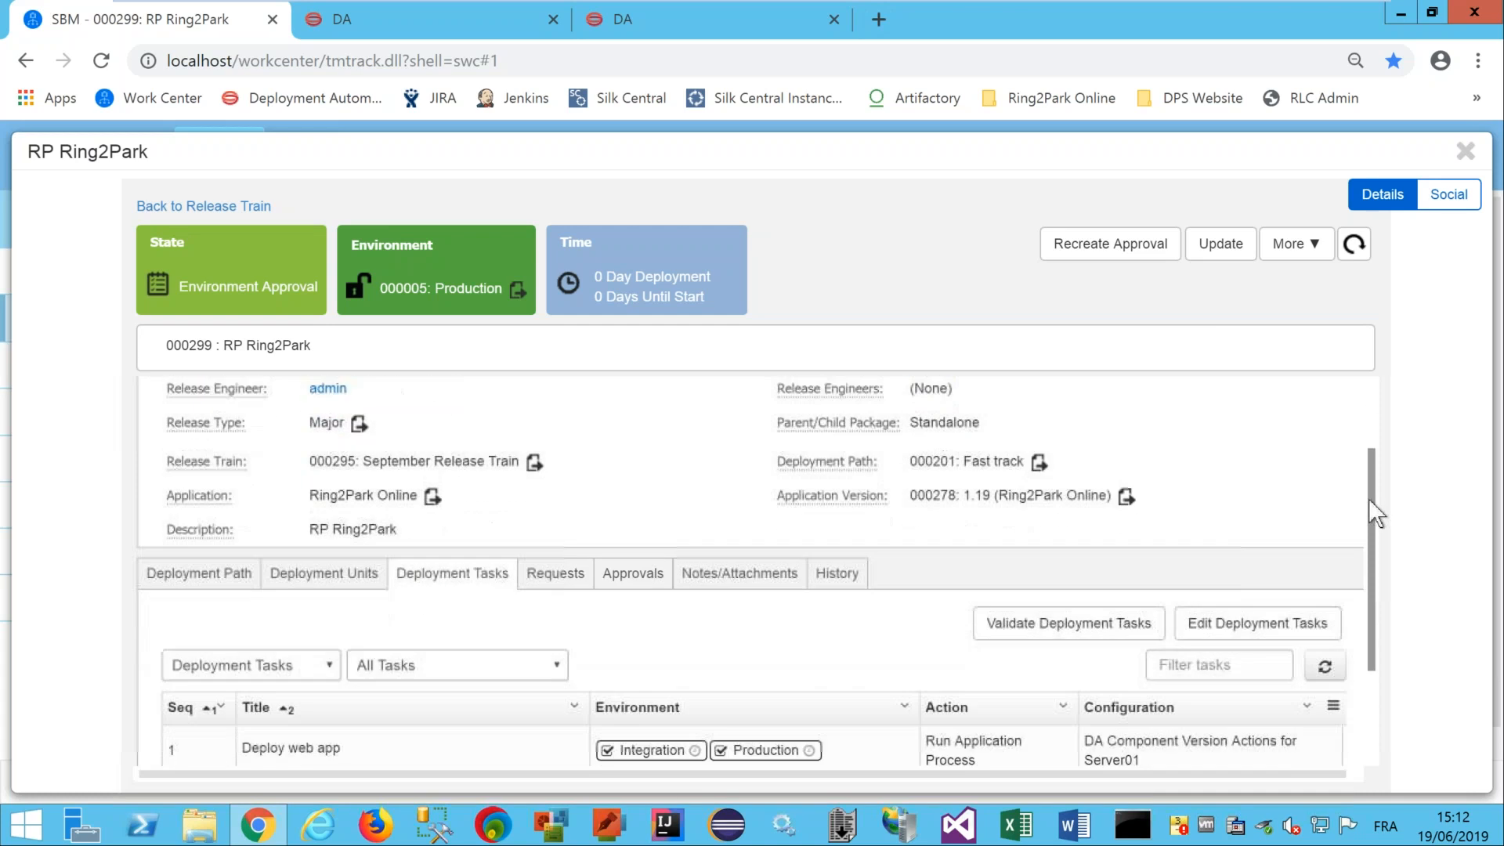
left_click(635, 562)
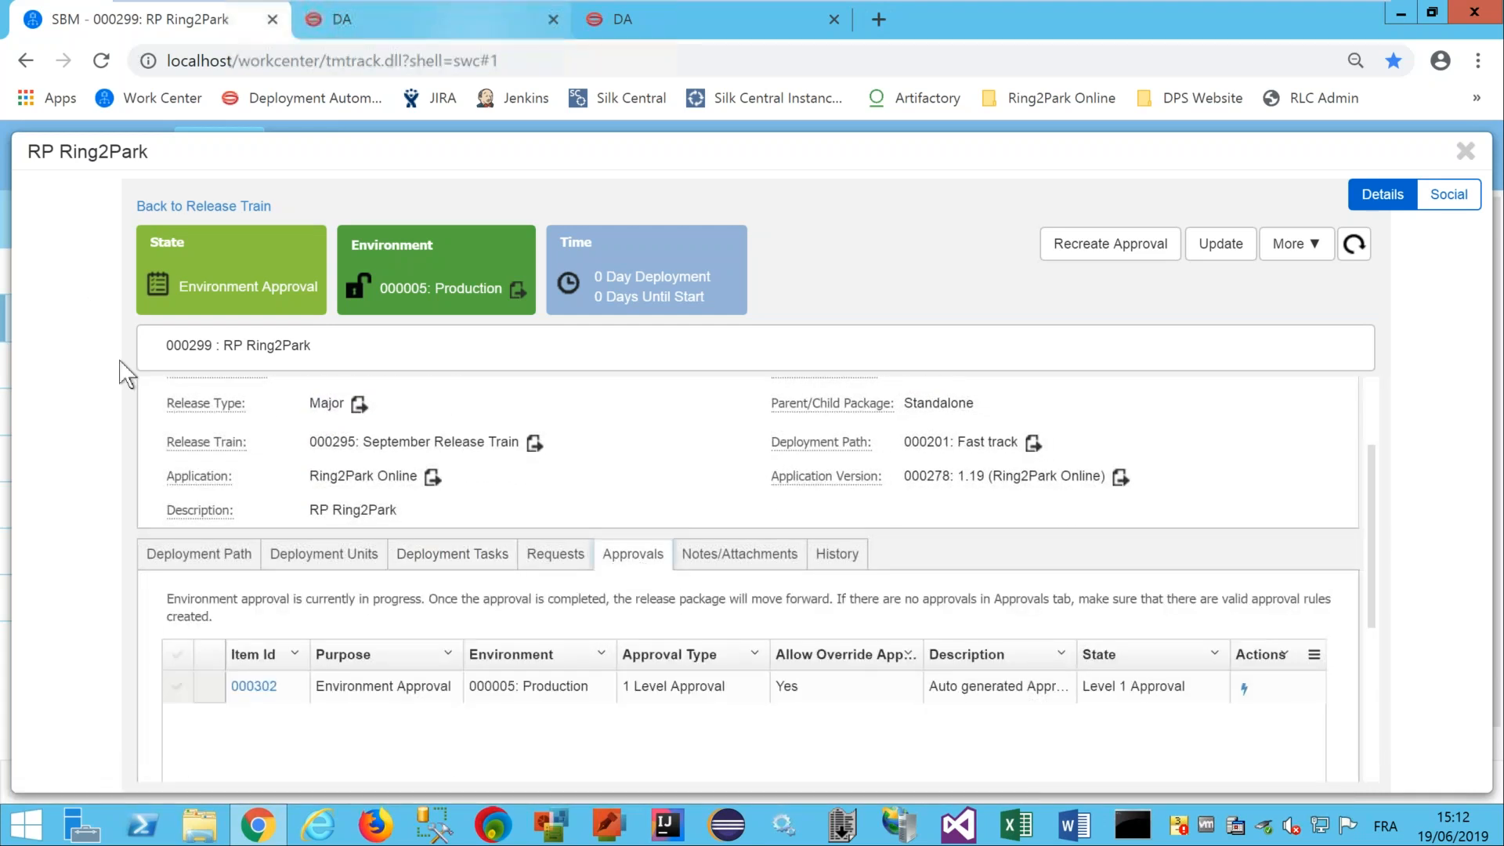
Choose Approve from the actions of Production environment approval 000302.
left_click(1244, 690)
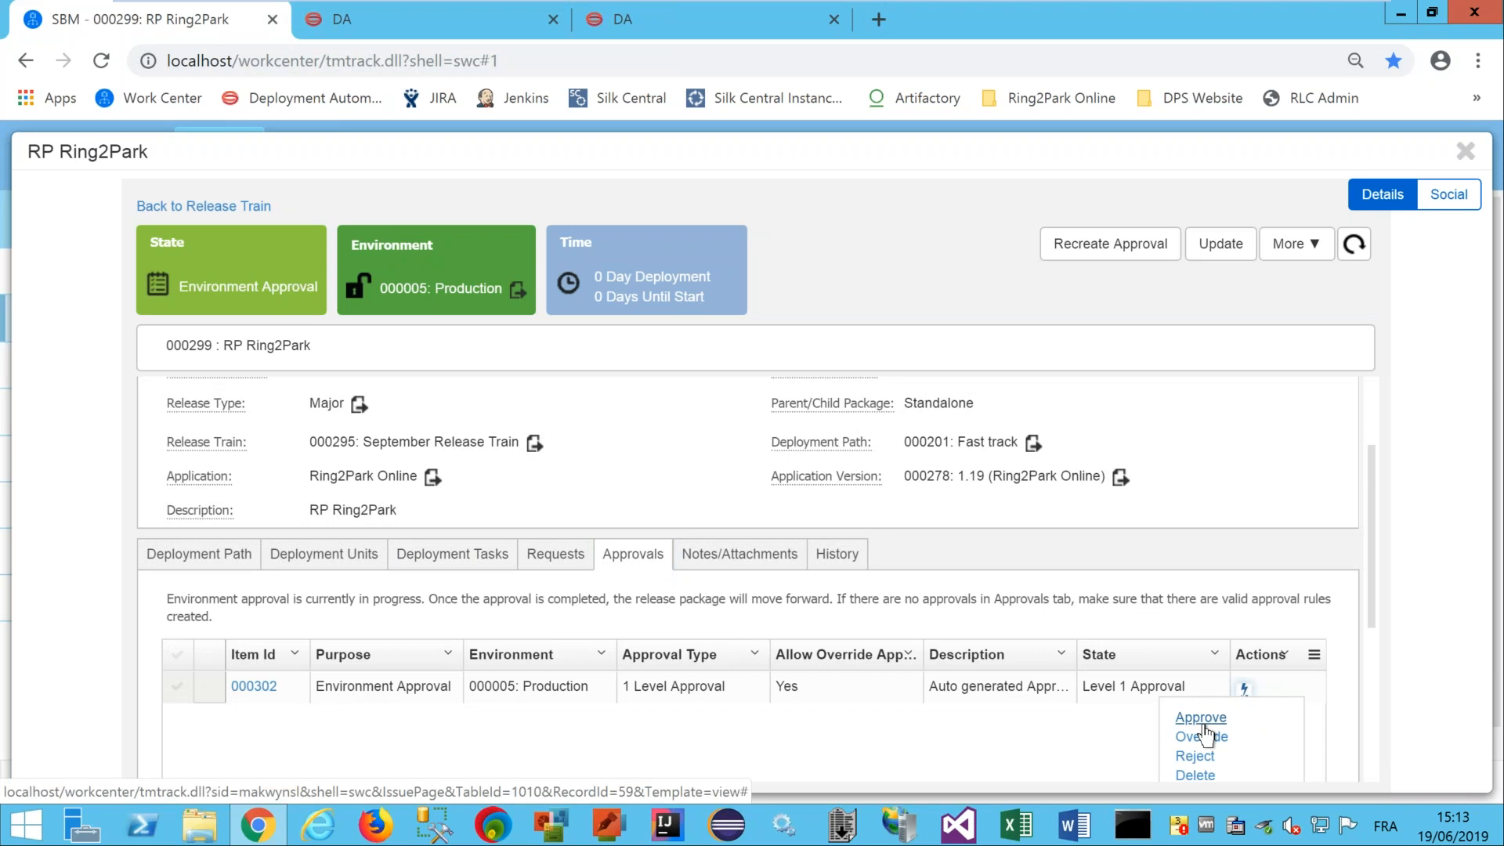
left_click(1201, 719)
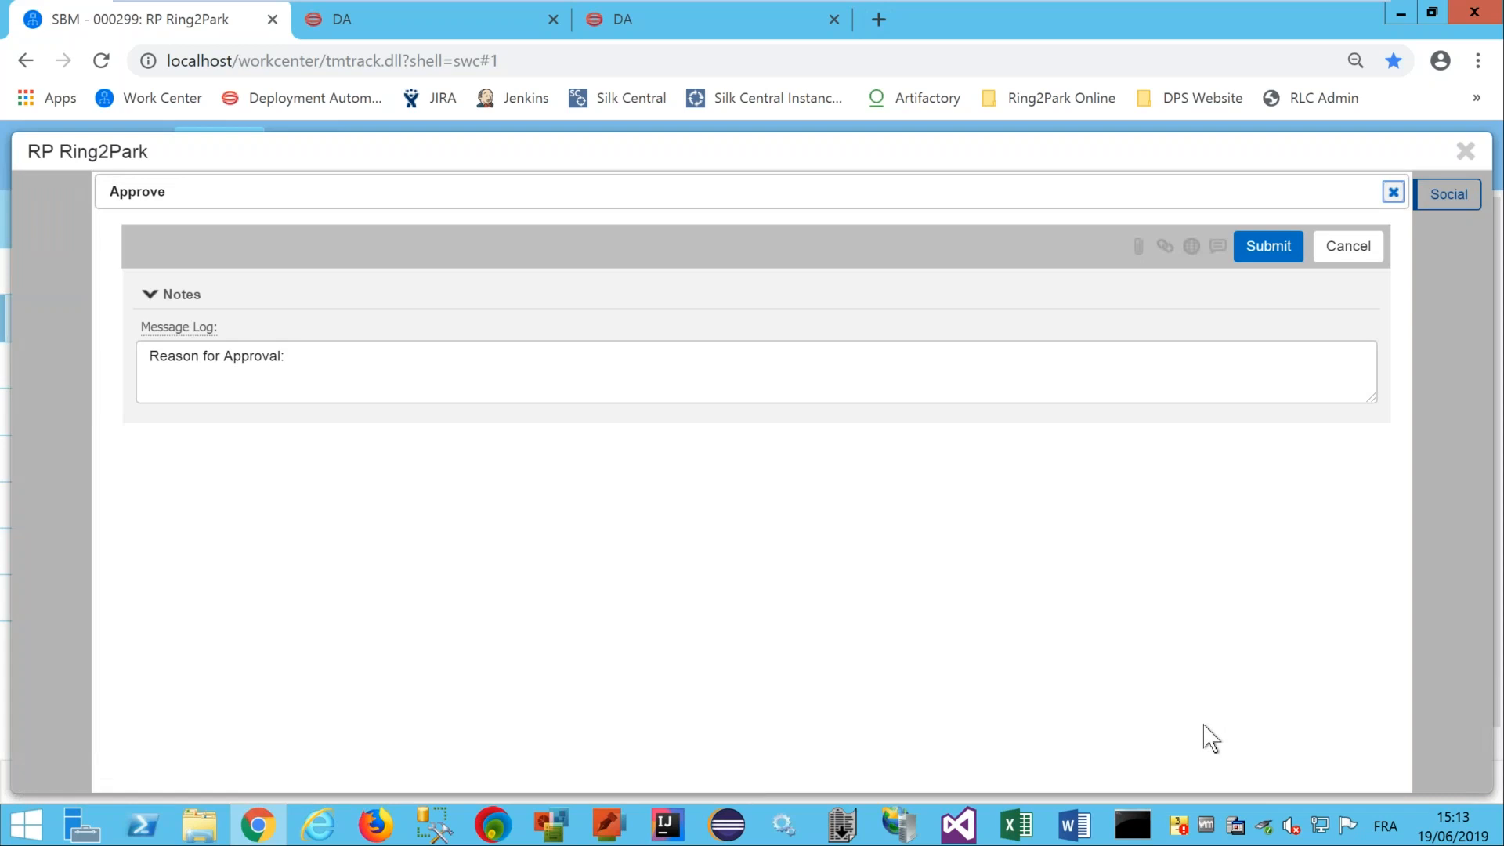
Enter 'ready to prod' as the reason for approval and submit the approval.
left_click(415, 362)
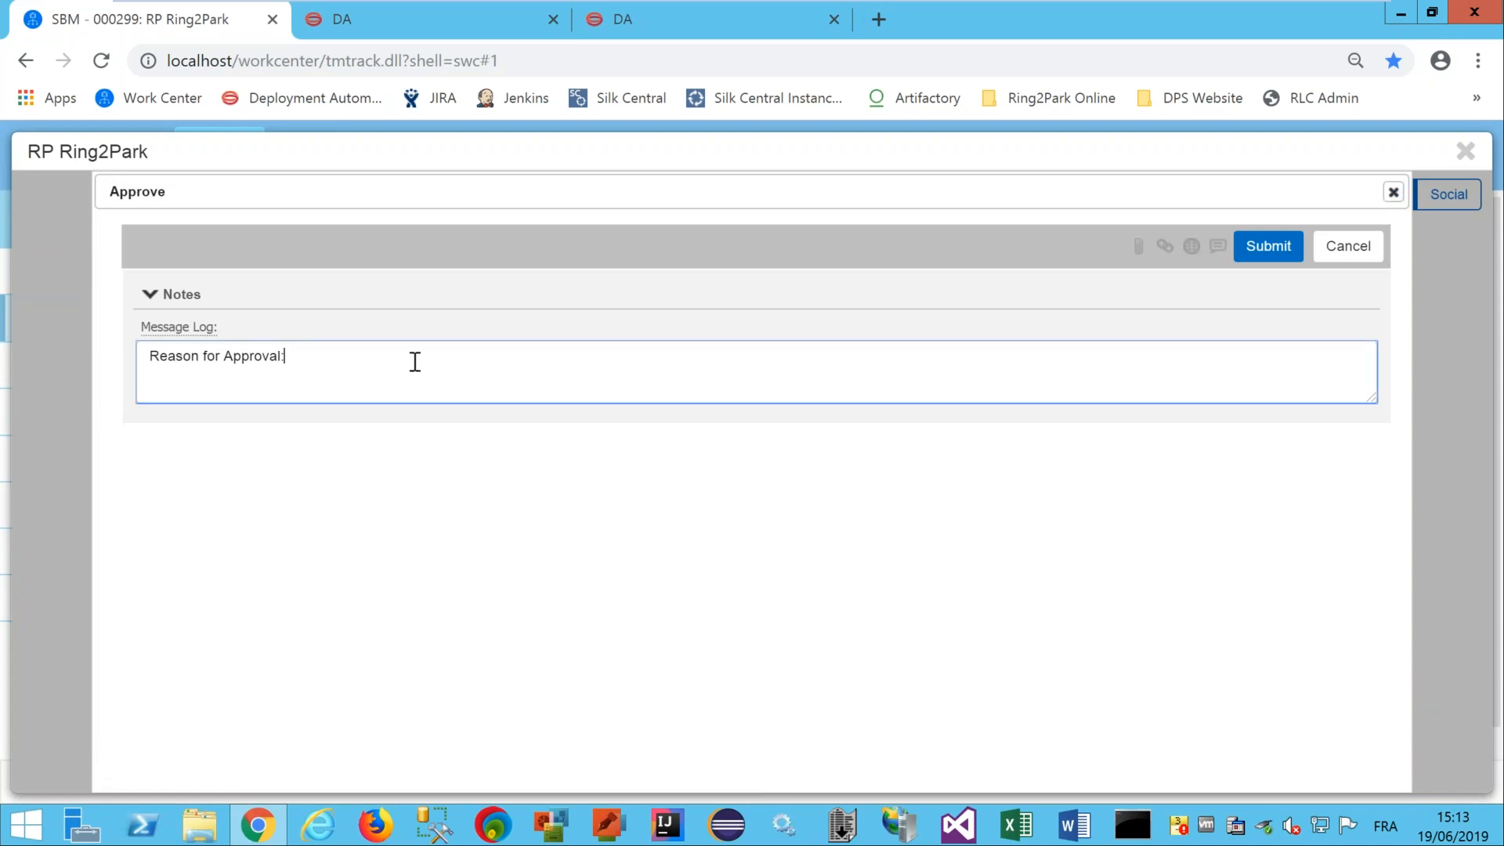
type("ready to ptof")
key("BackSpace")
key("BackSpace")
key("BackSpace")
type("rod")
left_click(1269, 247)
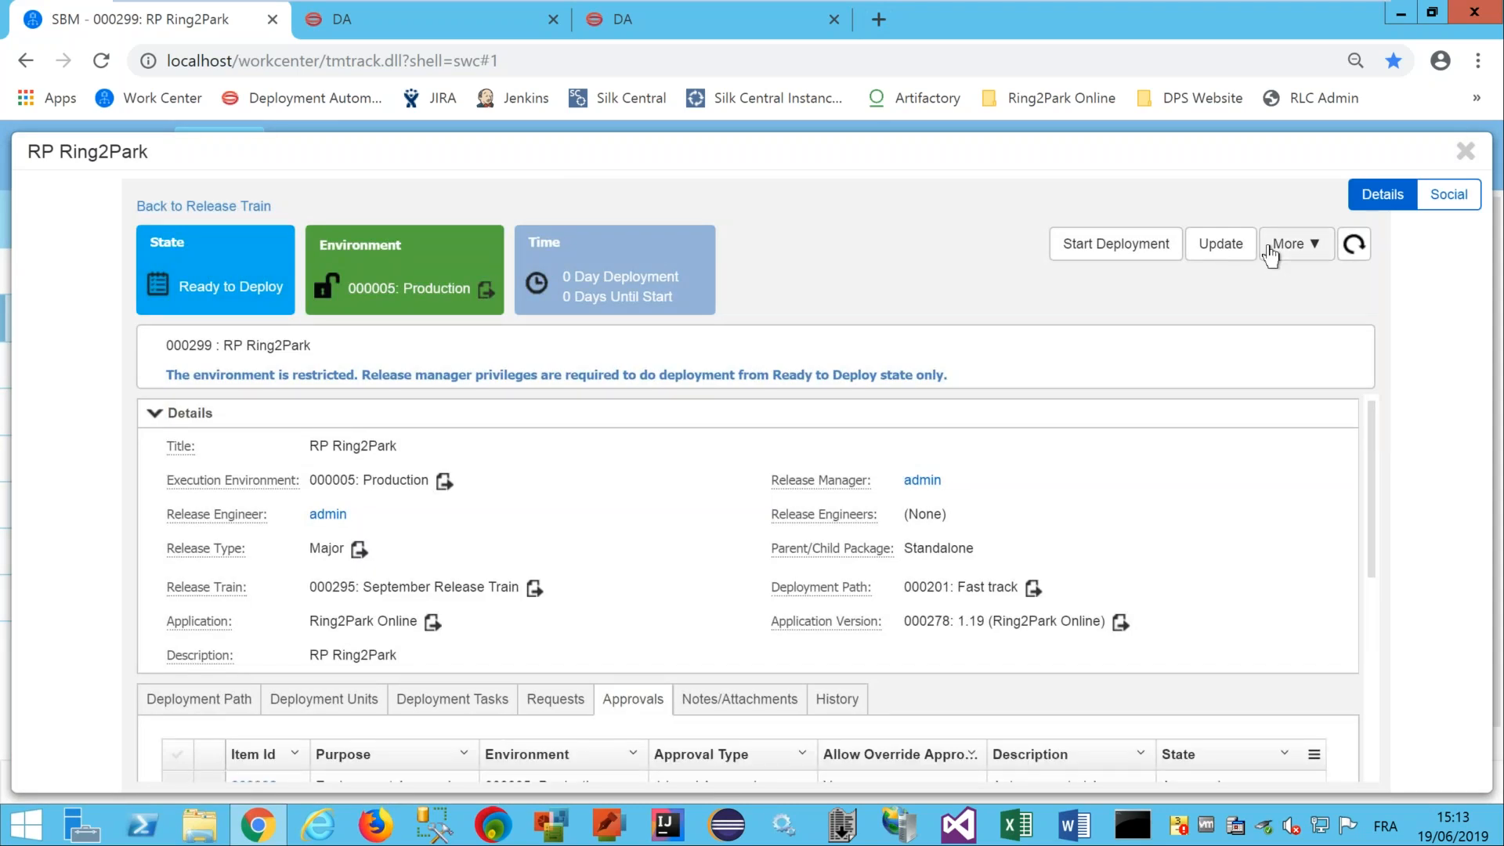
Return to September Release Train record 000295.
left_click(186, 208)
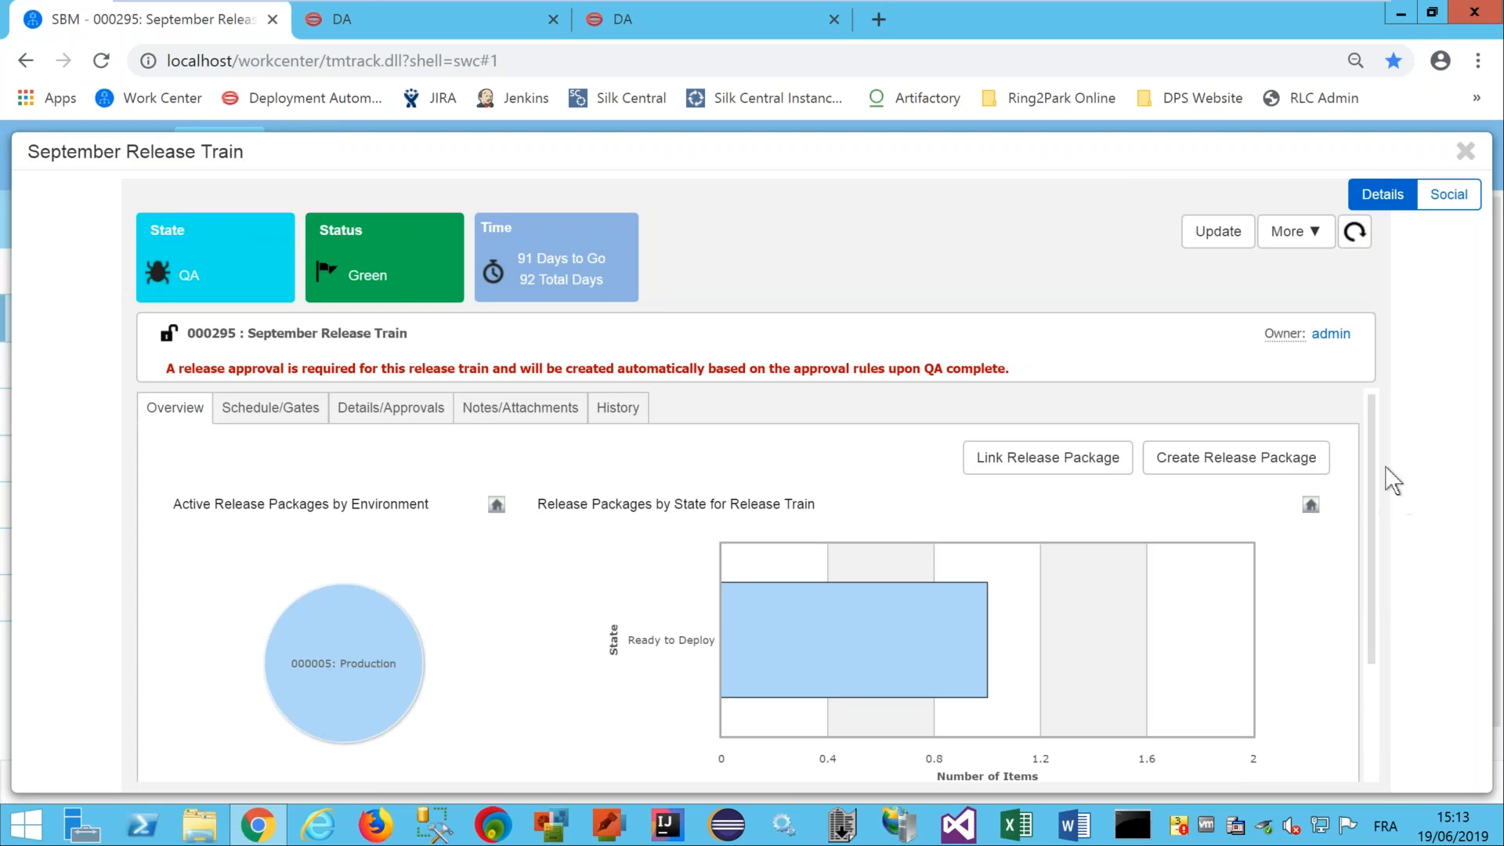
Review the release train's Overview charts, Schedule/Gates and Details/Approvals tabs.
left_click_drag(1370, 448, 1364, 572)
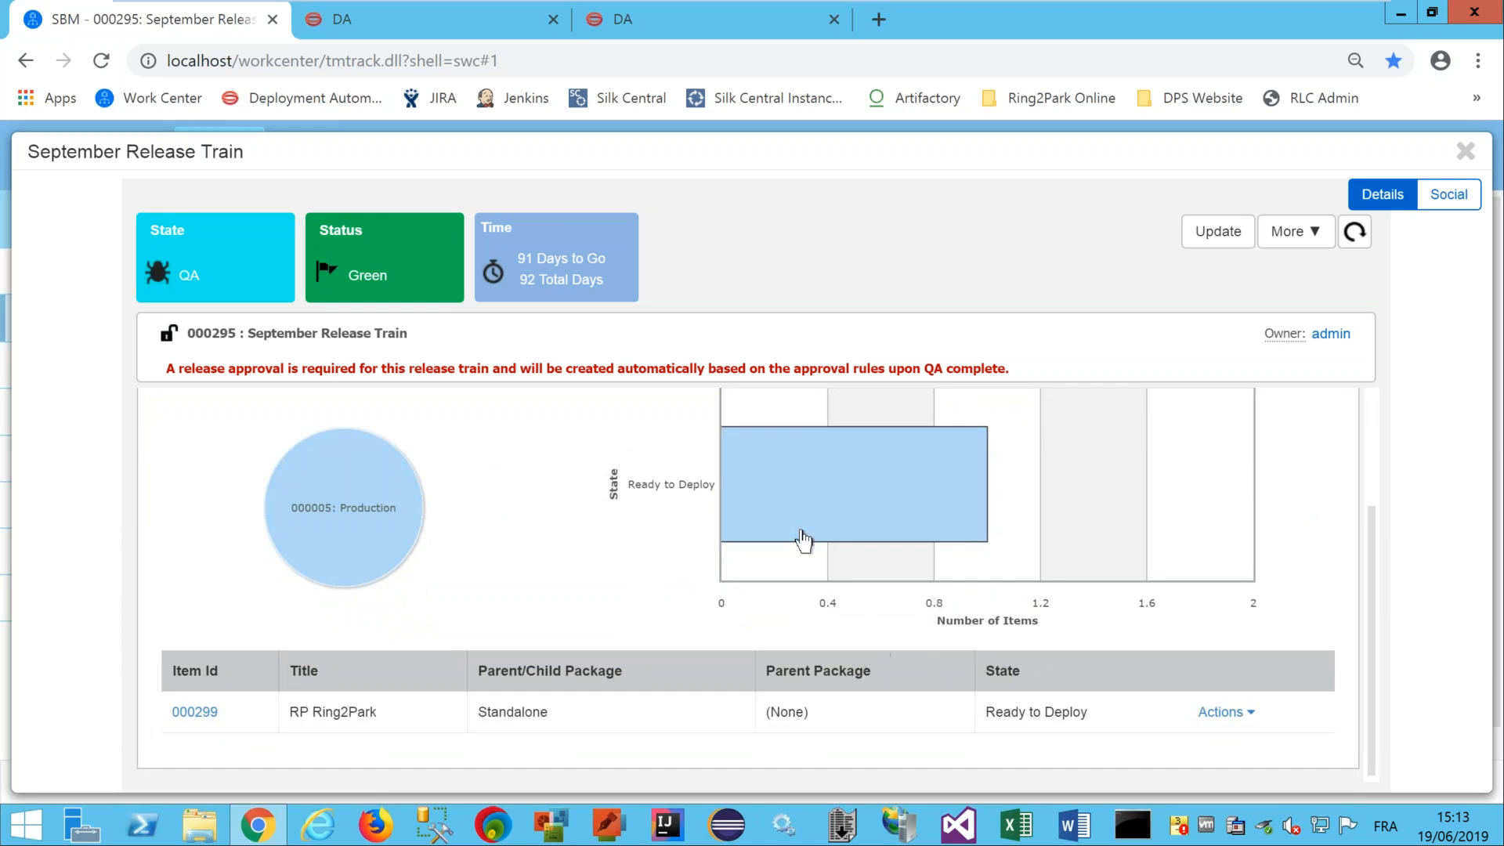
mouse_move(313, 513)
left_click_drag(1369, 484, 1372, 412)
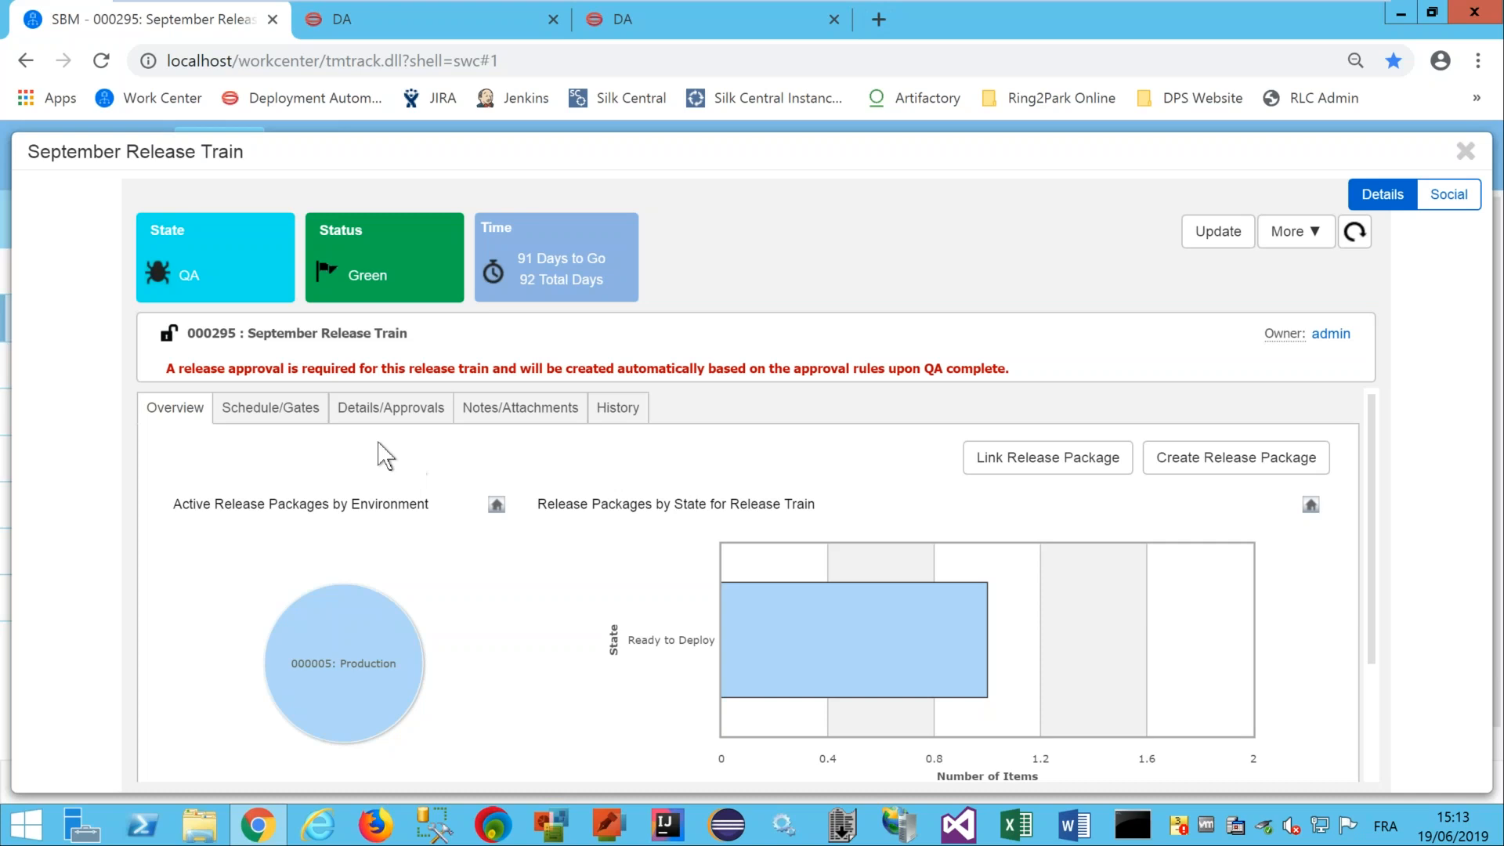
left_click(313, 419)
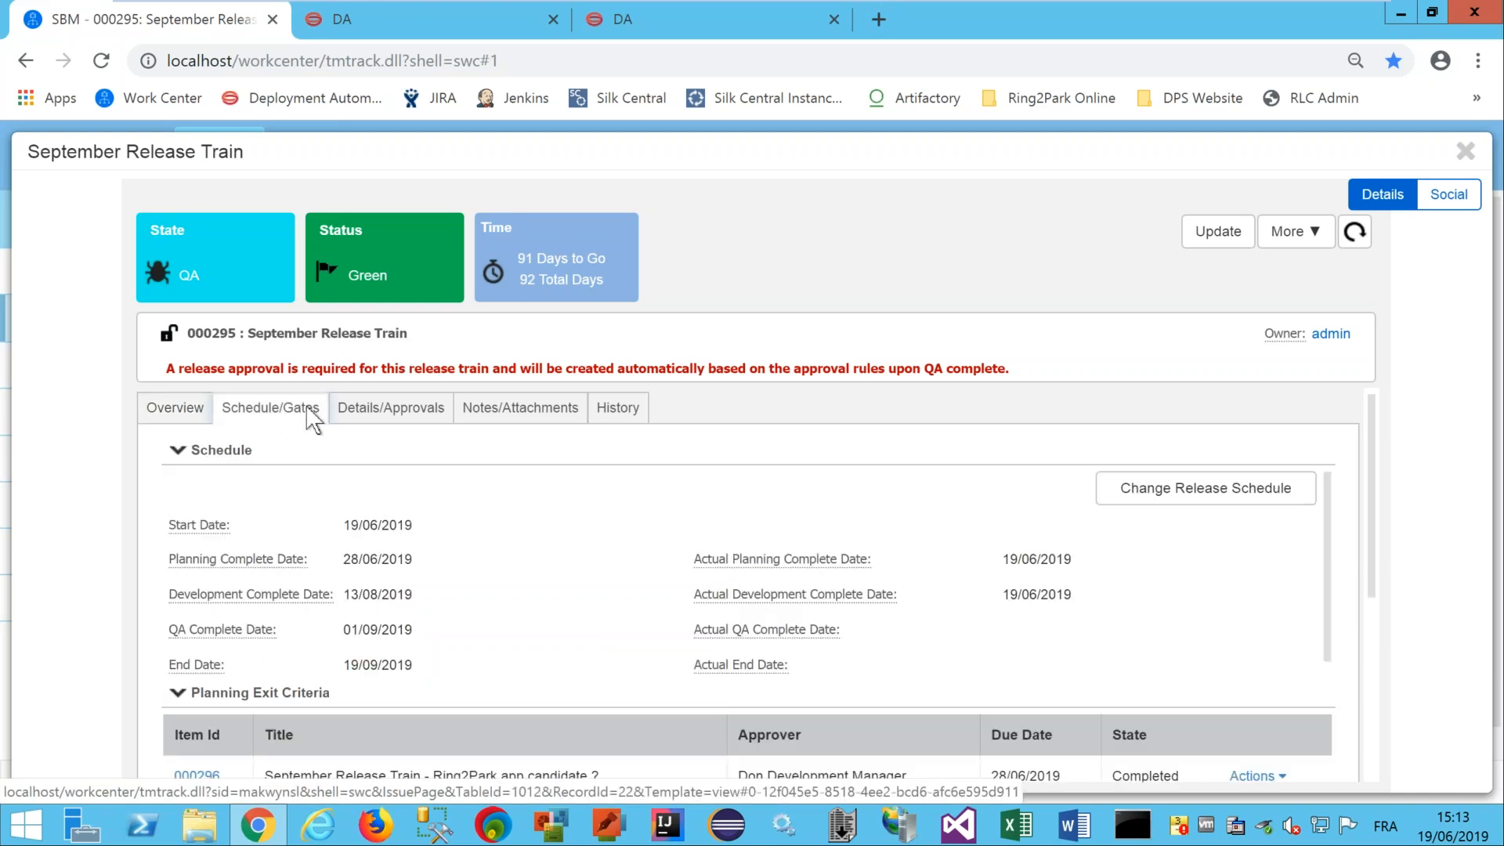
left_click(378, 411)
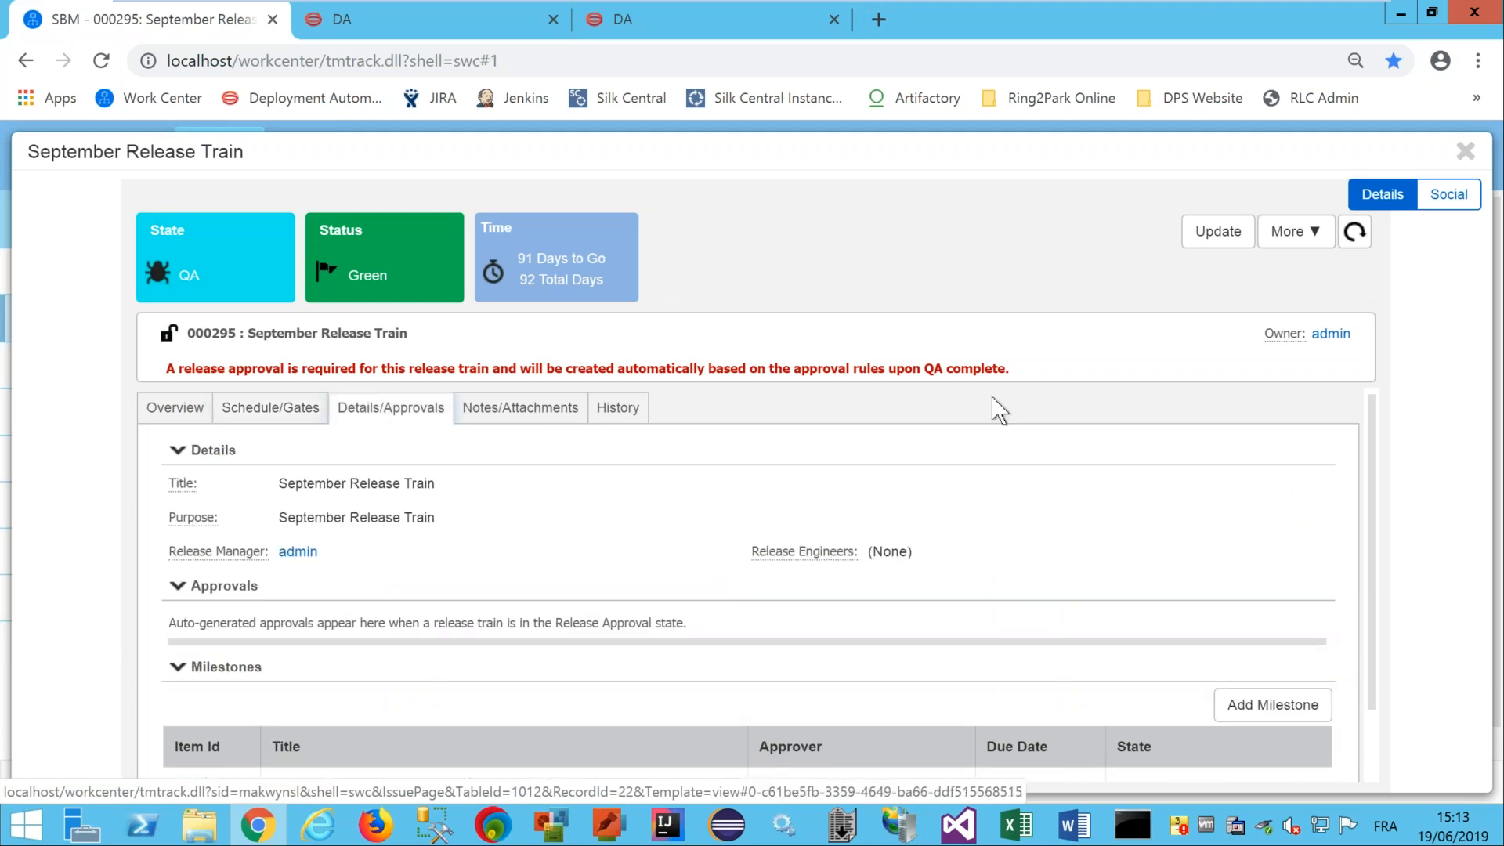
left_click_drag(1370, 418, 1366, 528)
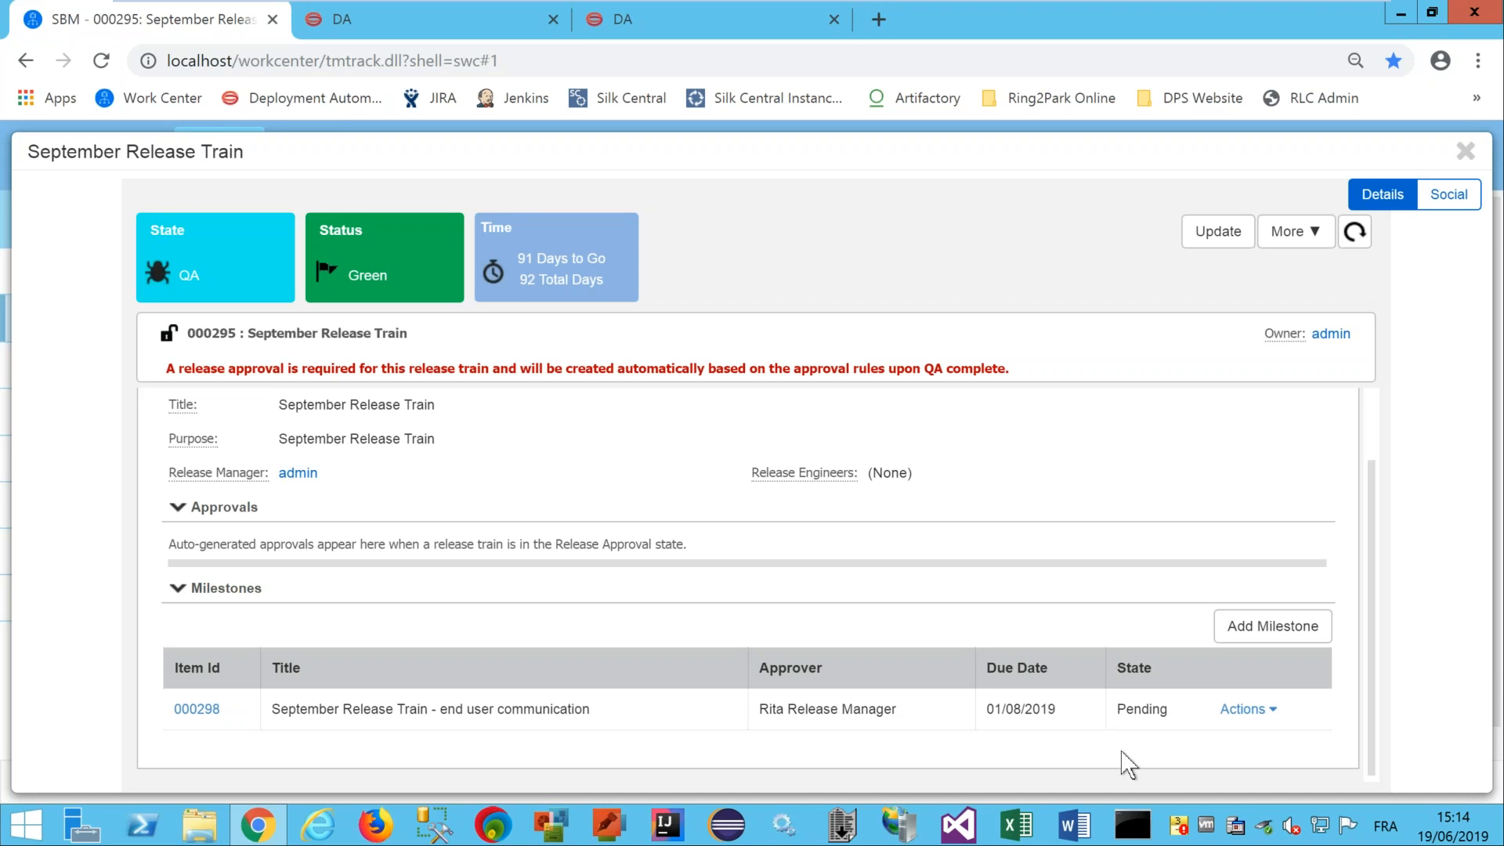
Mark end user communication milestone 000298 as Completed.
left_click(1247, 714)
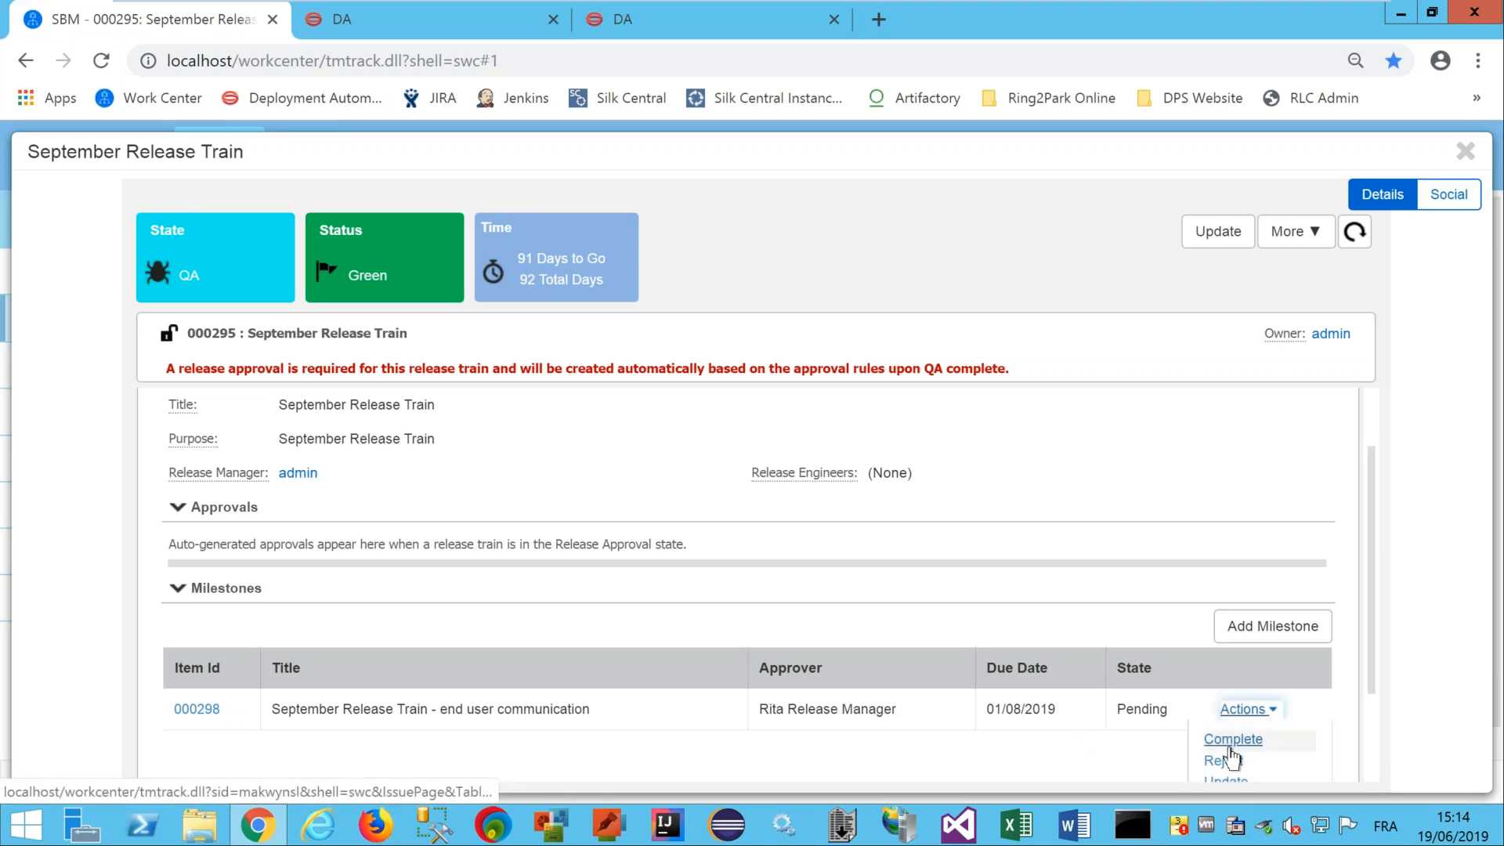
left_click(1227, 740)
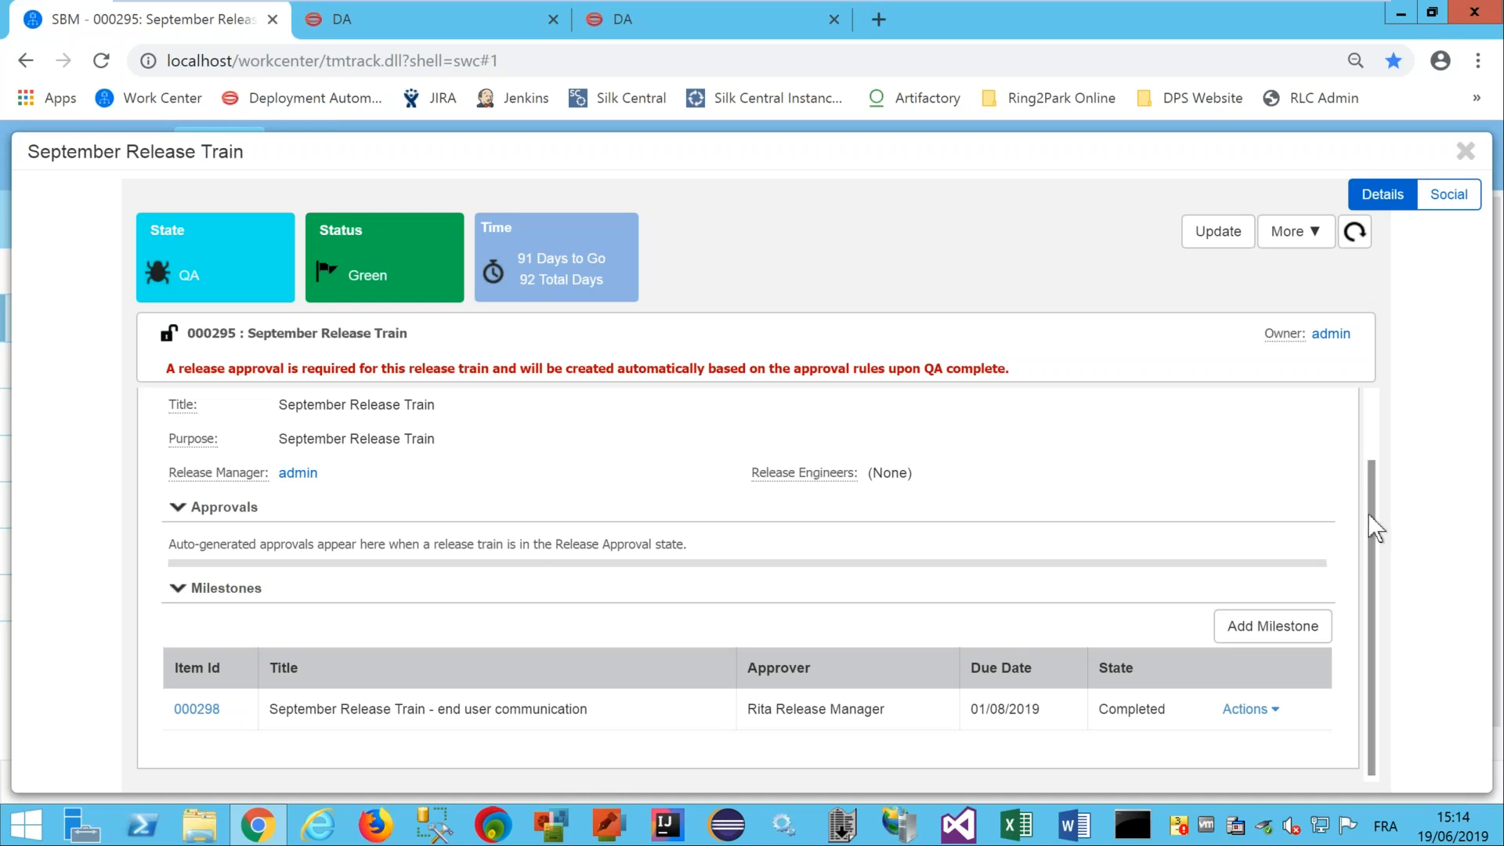
left_click_drag(1369, 516, 1375, 411)
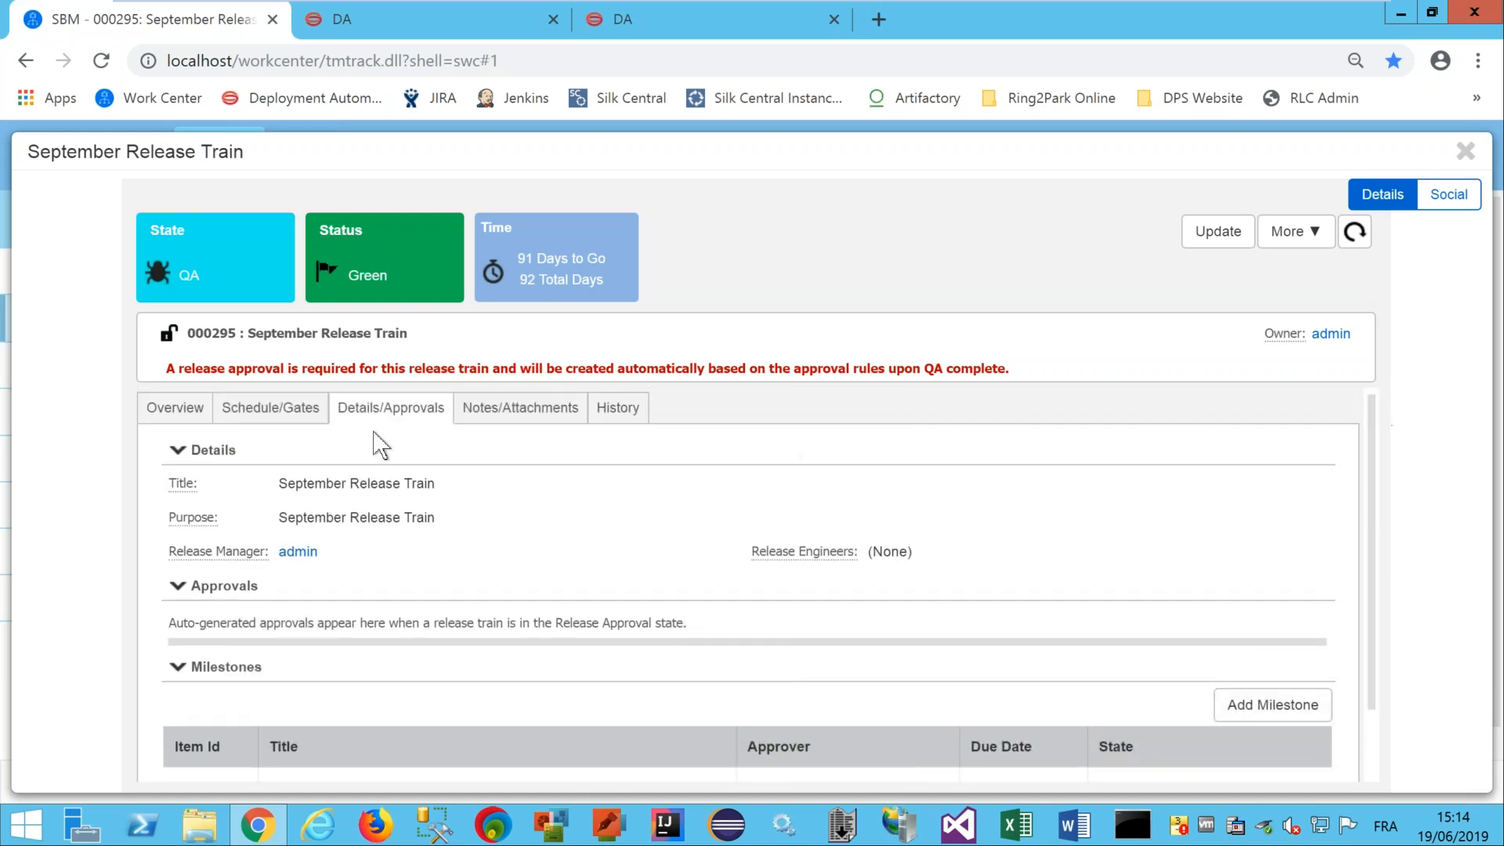
Complete QA exit criterion 000297, then mark the release train QA Complete.
left_click(270, 406)
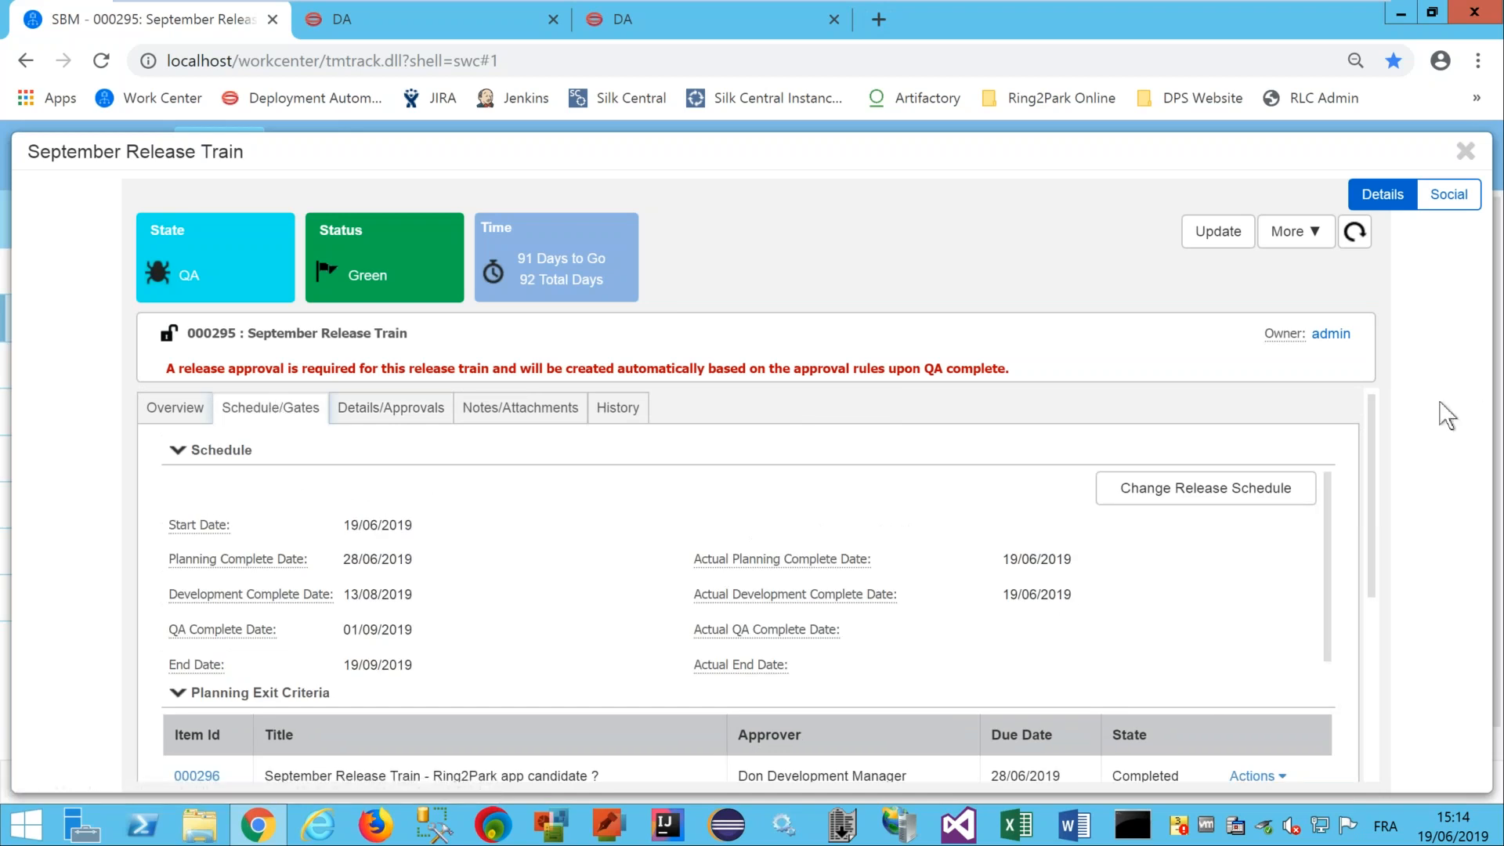
left_click_drag(1369, 412, 1372, 623)
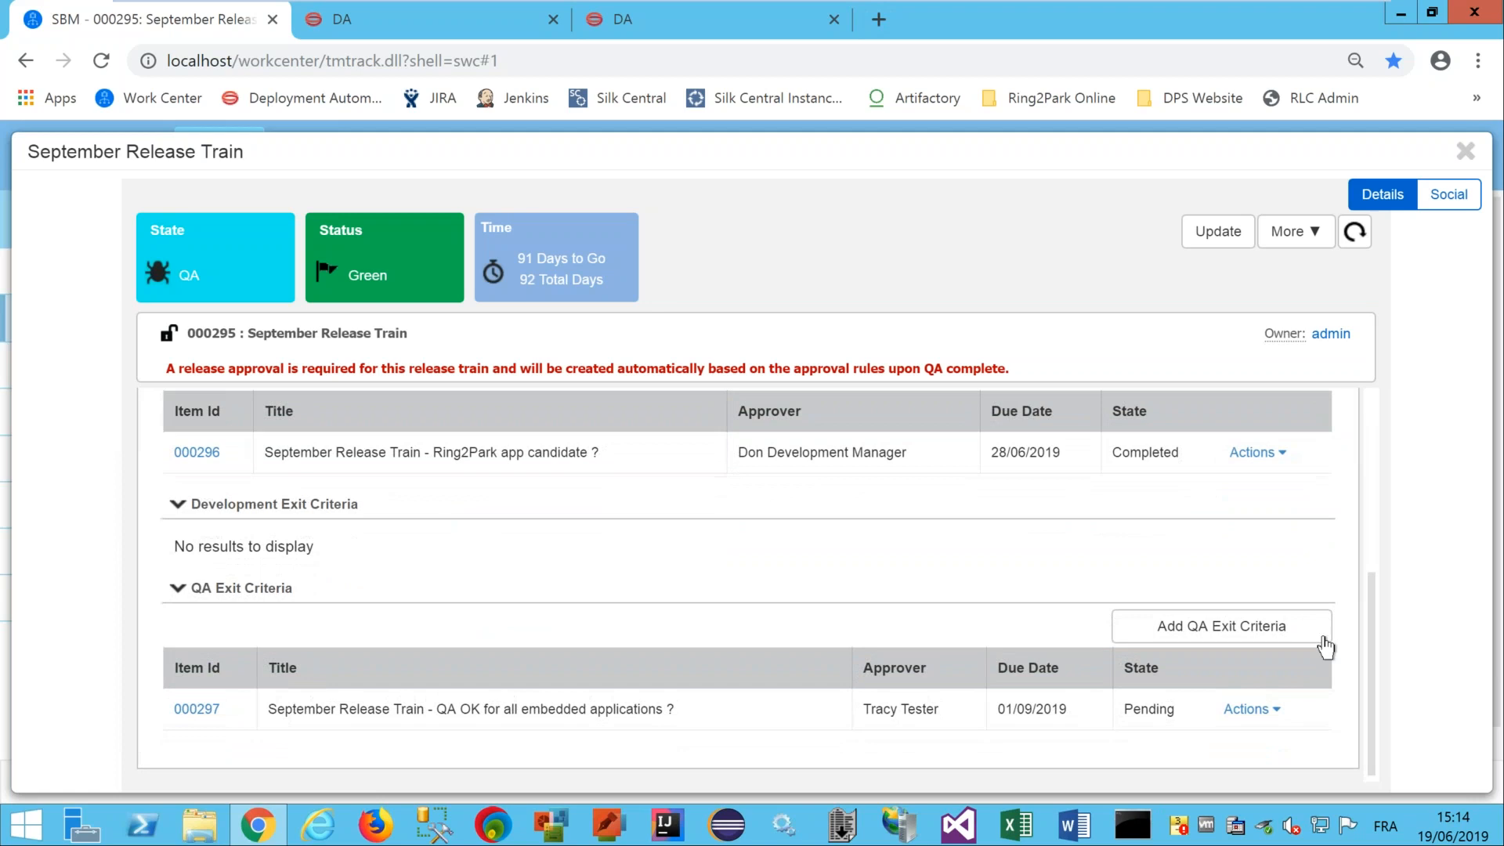
left_click(1245, 709)
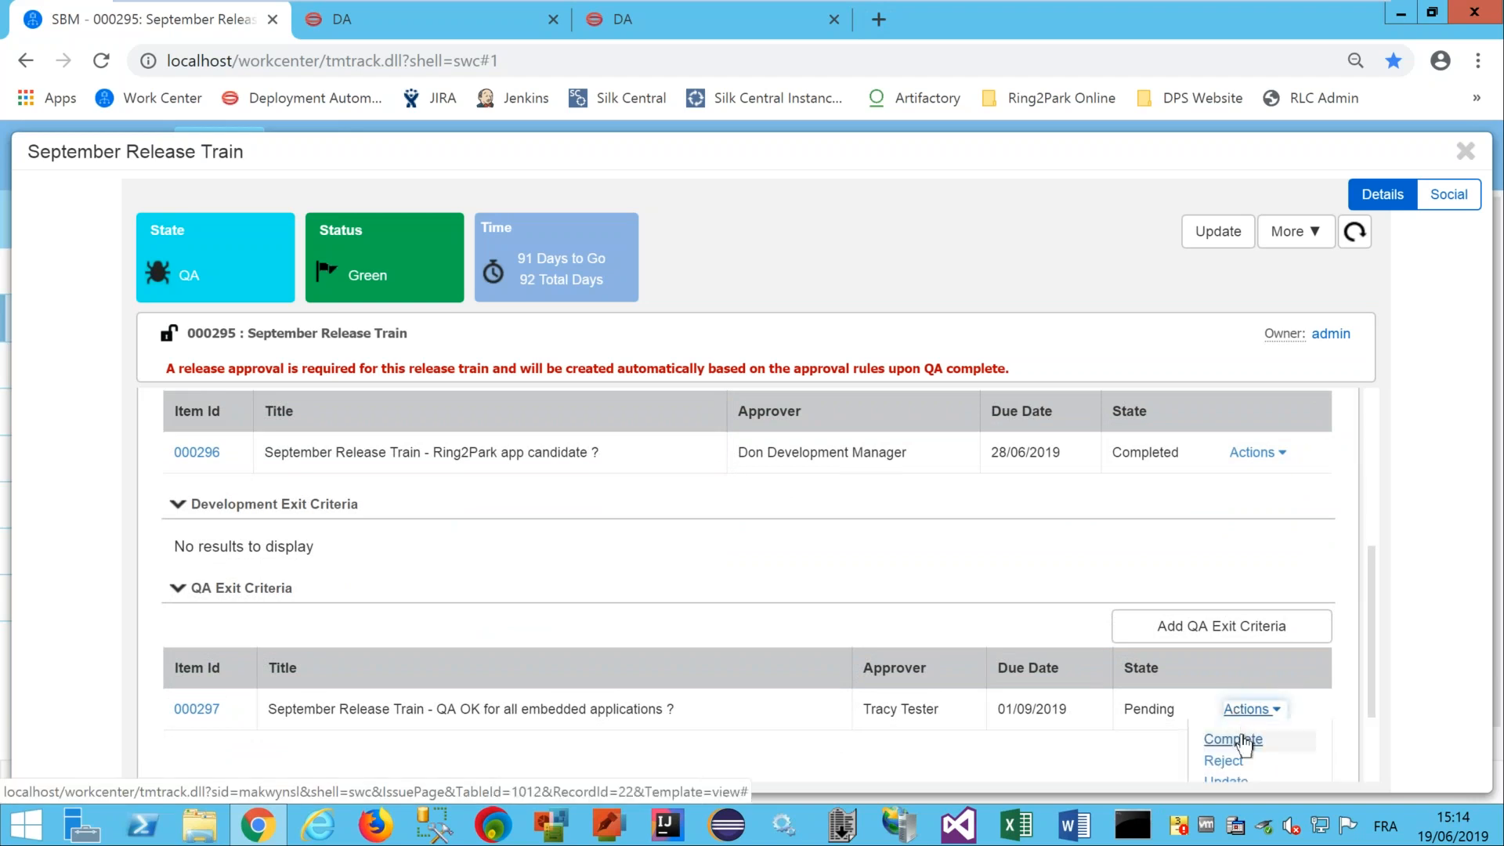
left_click(1243, 741)
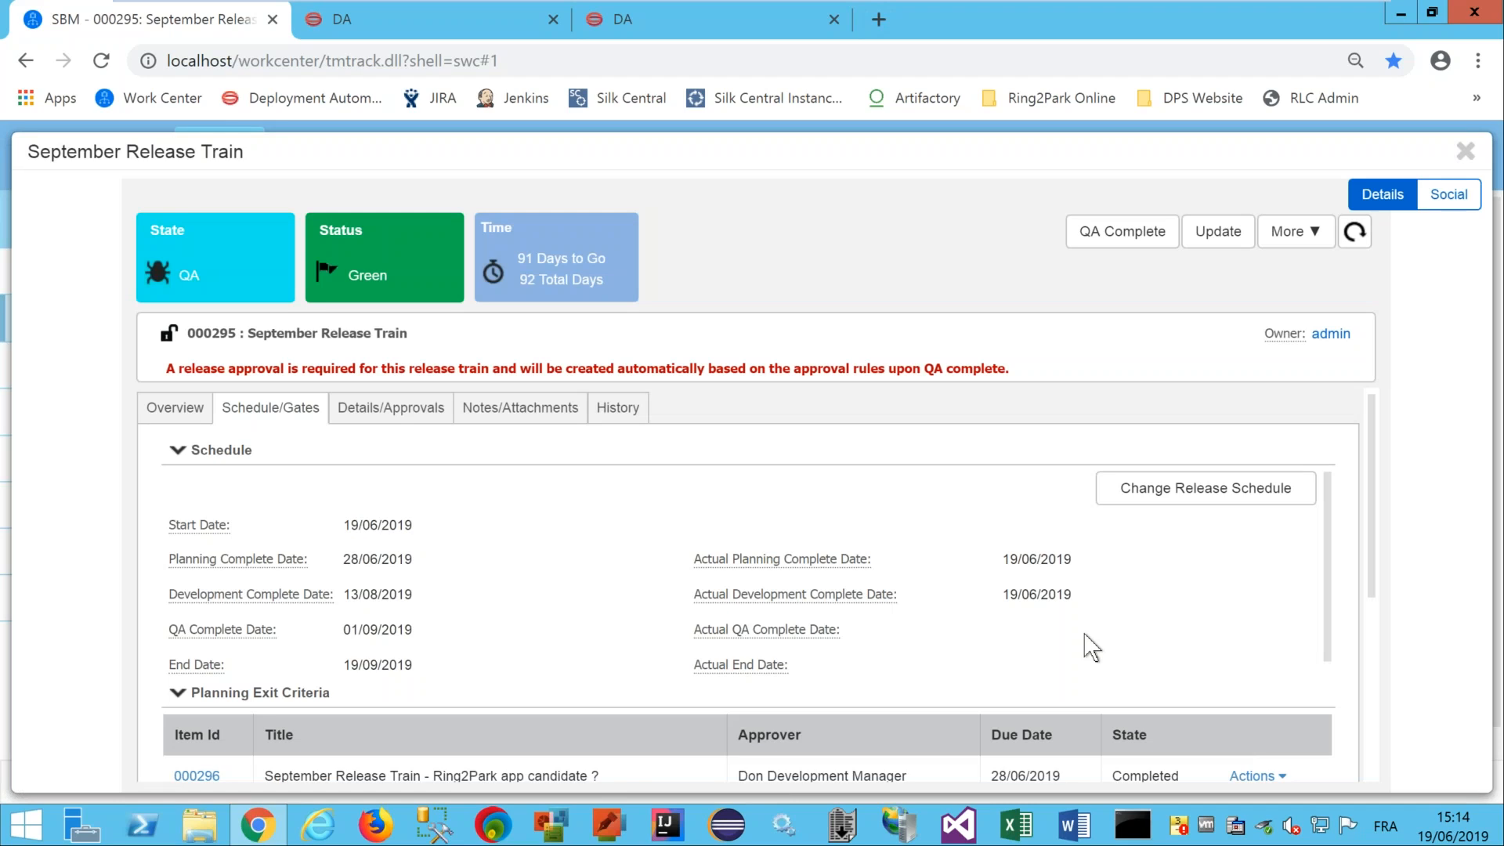
left_click(1118, 235)
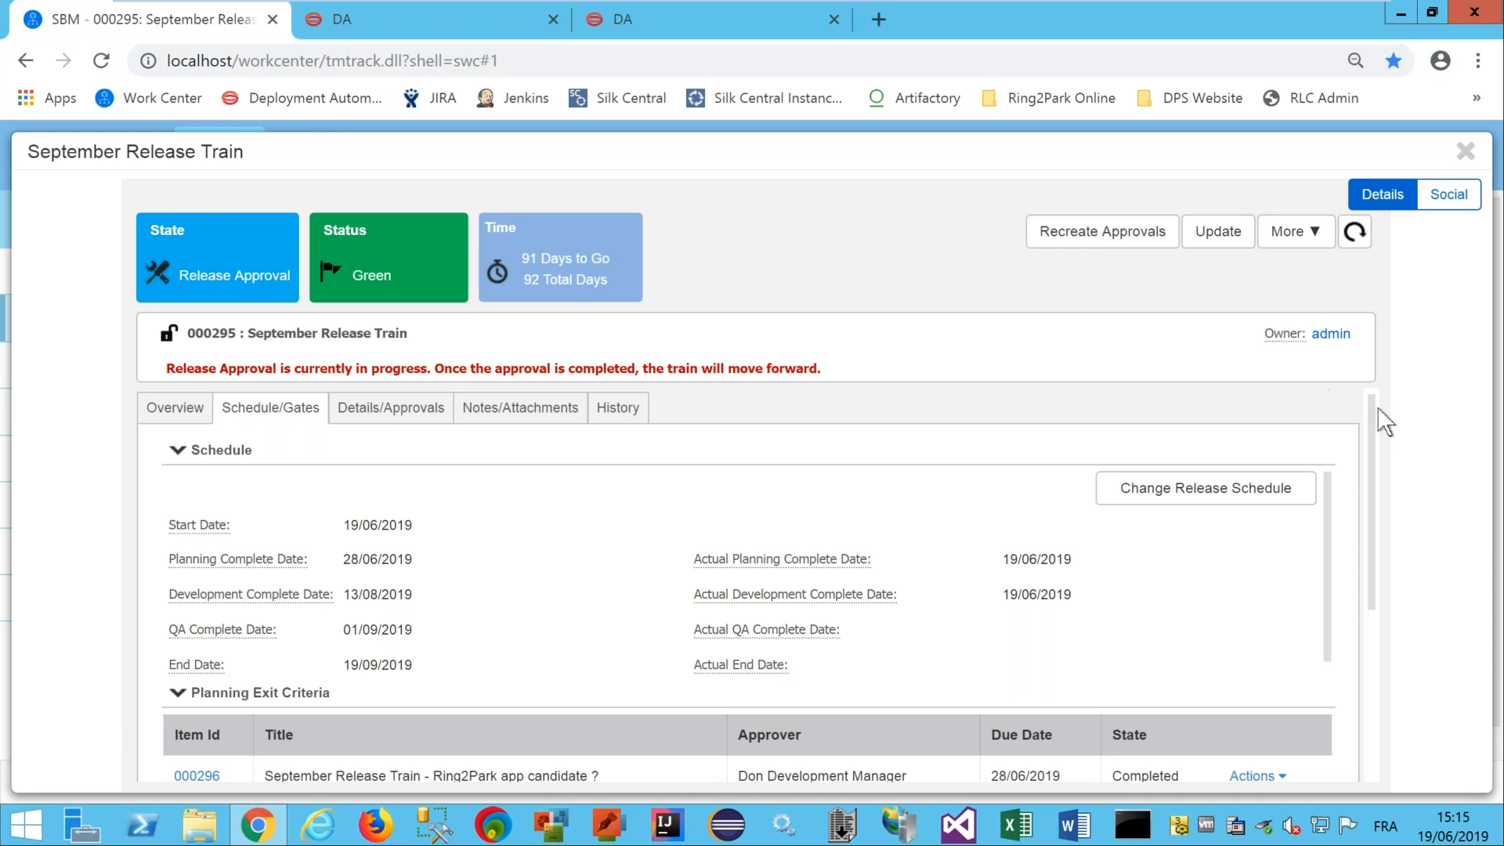
mouse_move(1369, 406)
left_mouse_down()
mouse_move(1366, 523)
mouse_move(1367, 410)
left_mouse_up()
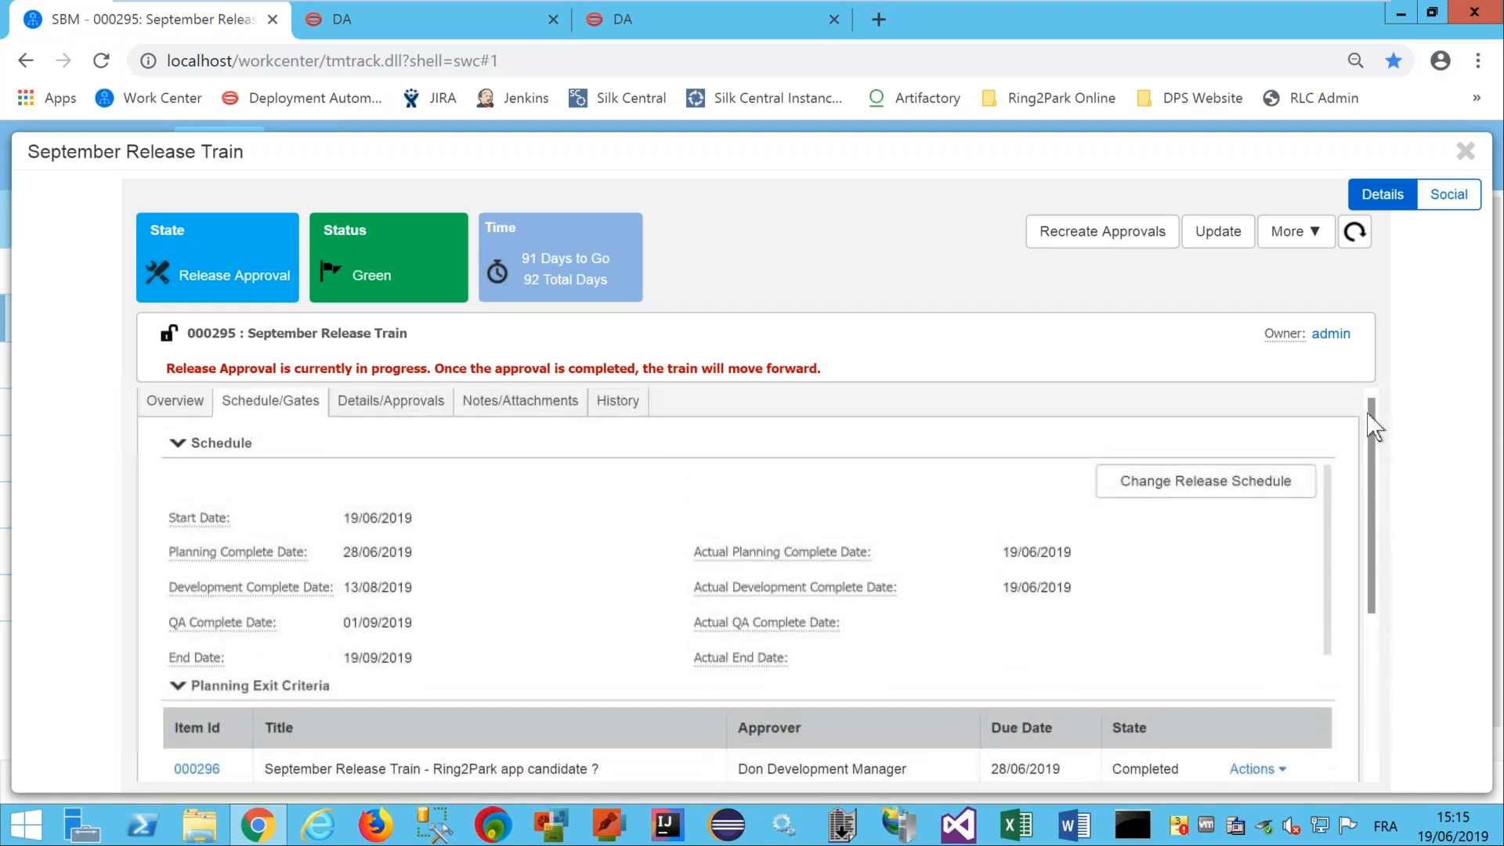
Approve release approval 000303 with the reason 'ok go prod train'.
left_click(413, 394)
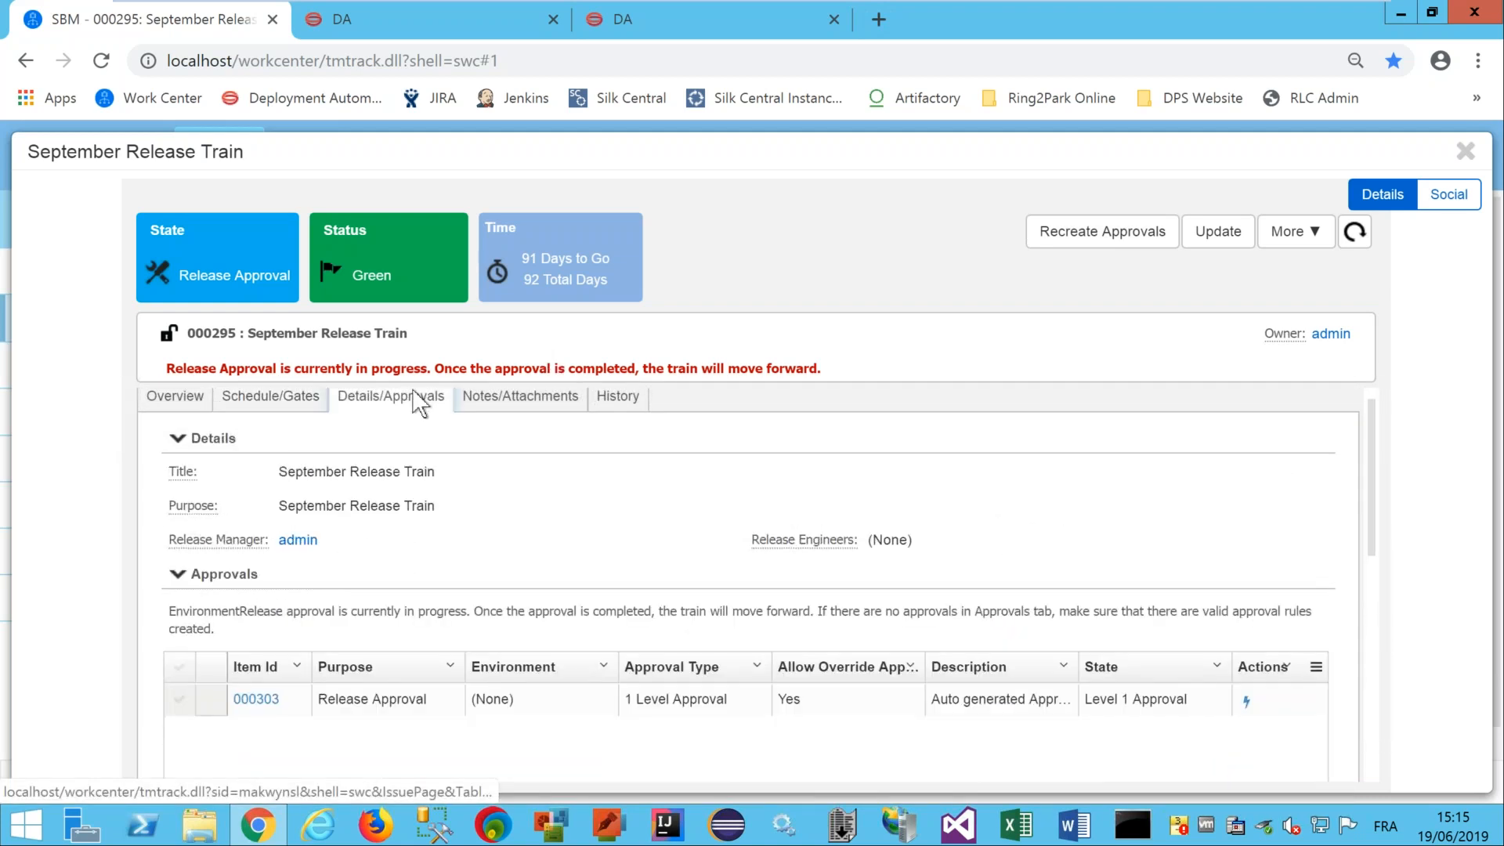
left_click(1245, 702)
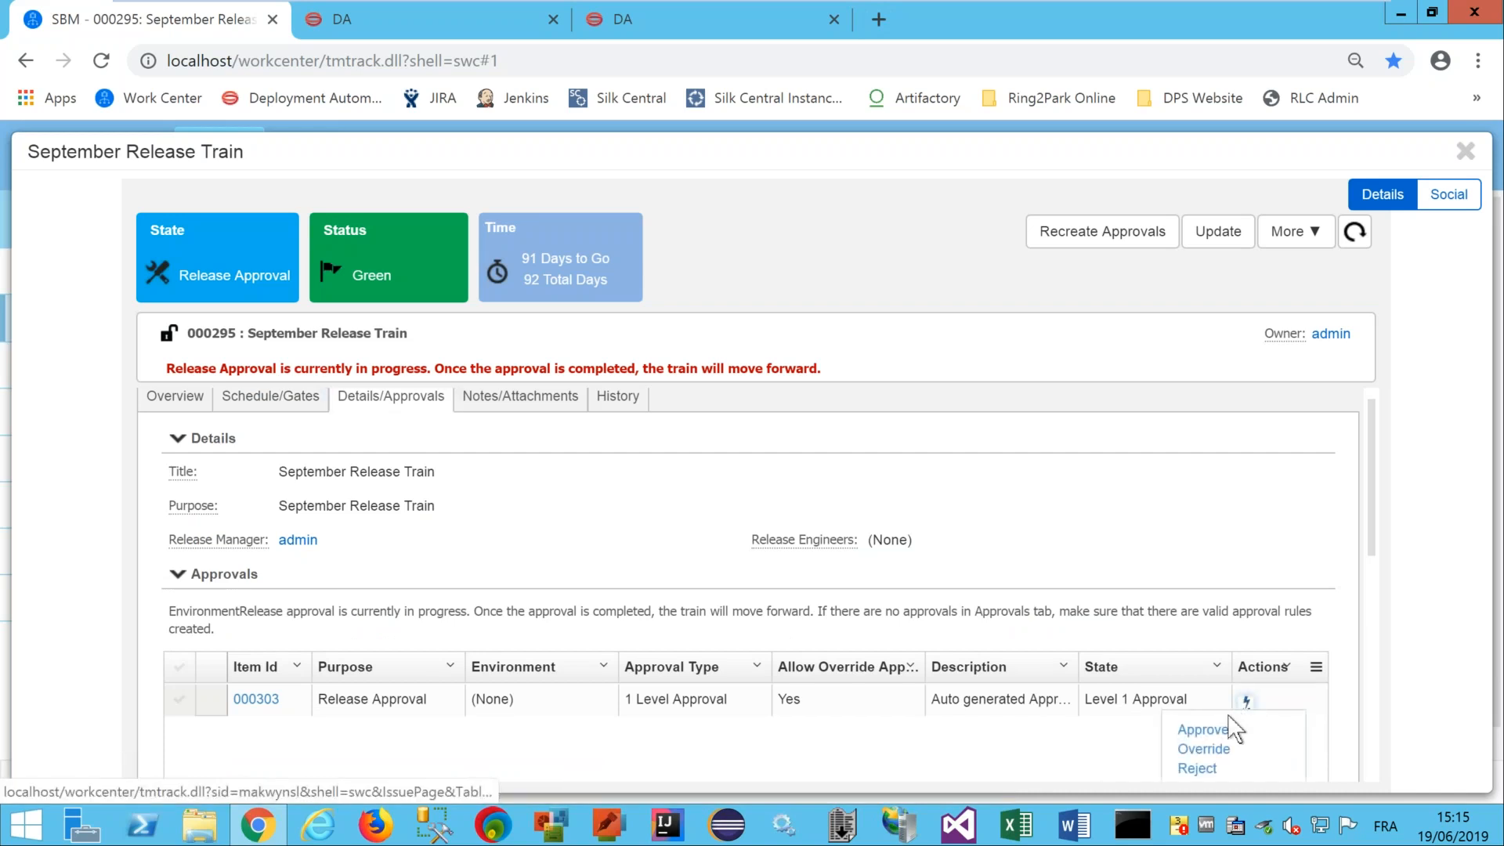
left_click(1214, 728)
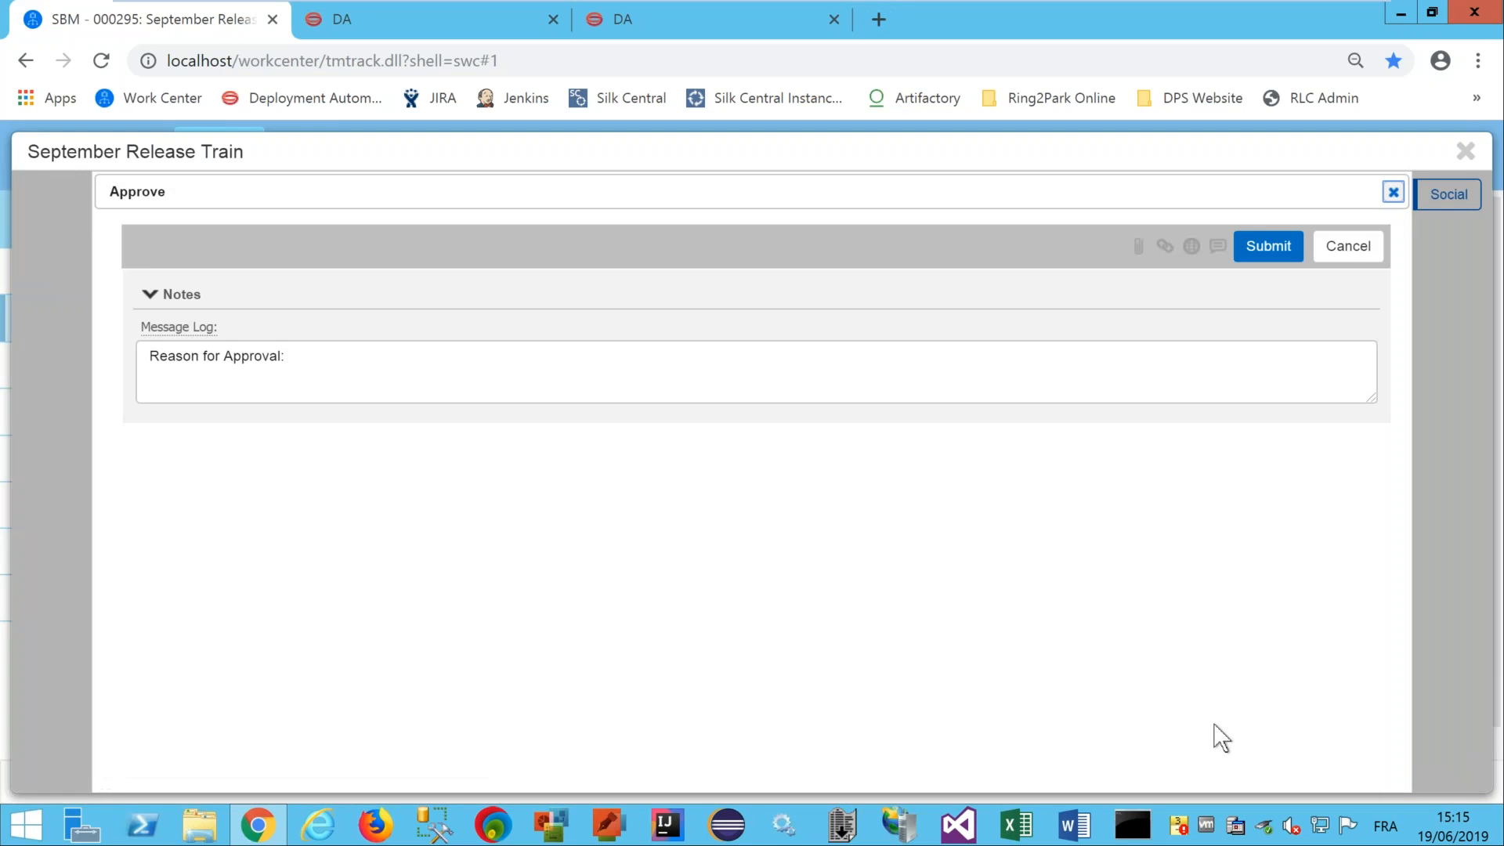
left_click(512, 368)
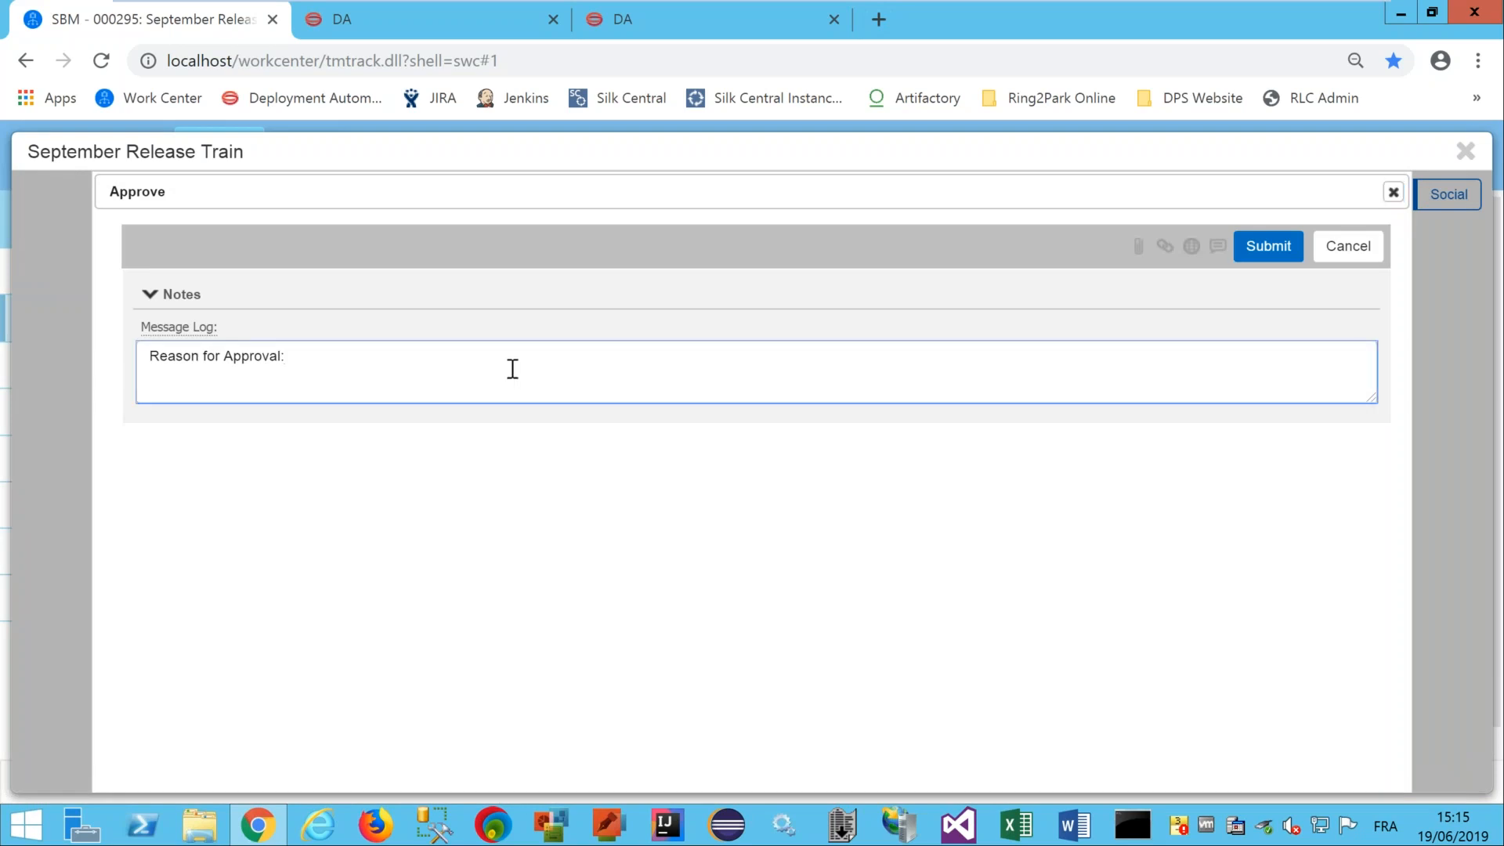
type("ok go prod train")
left_click(1283, 248)
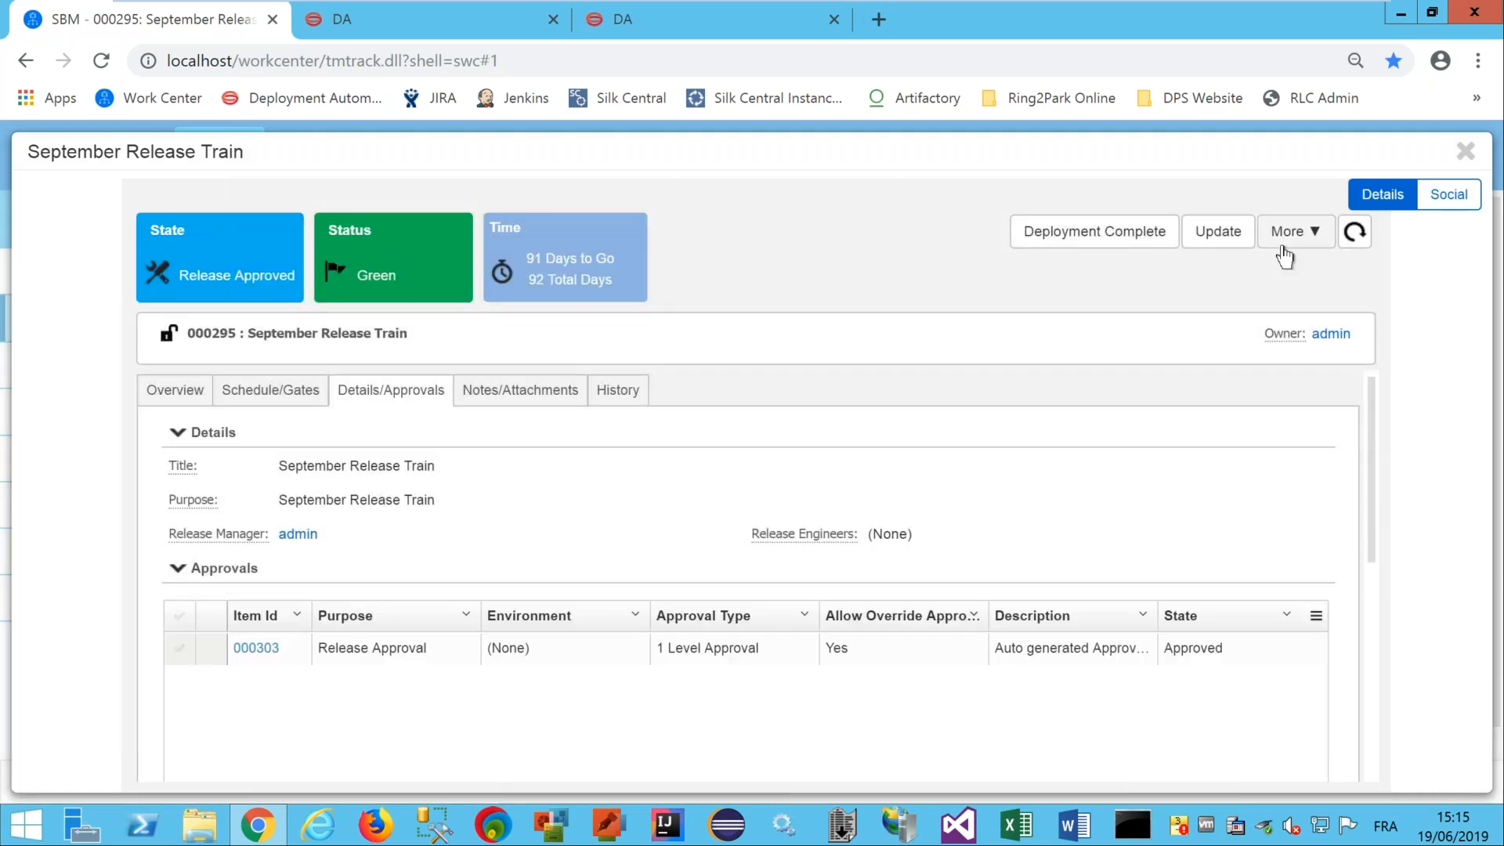
Open release package 000299 RP Ring2Park from the Overview package table.
left_click(169, 391)
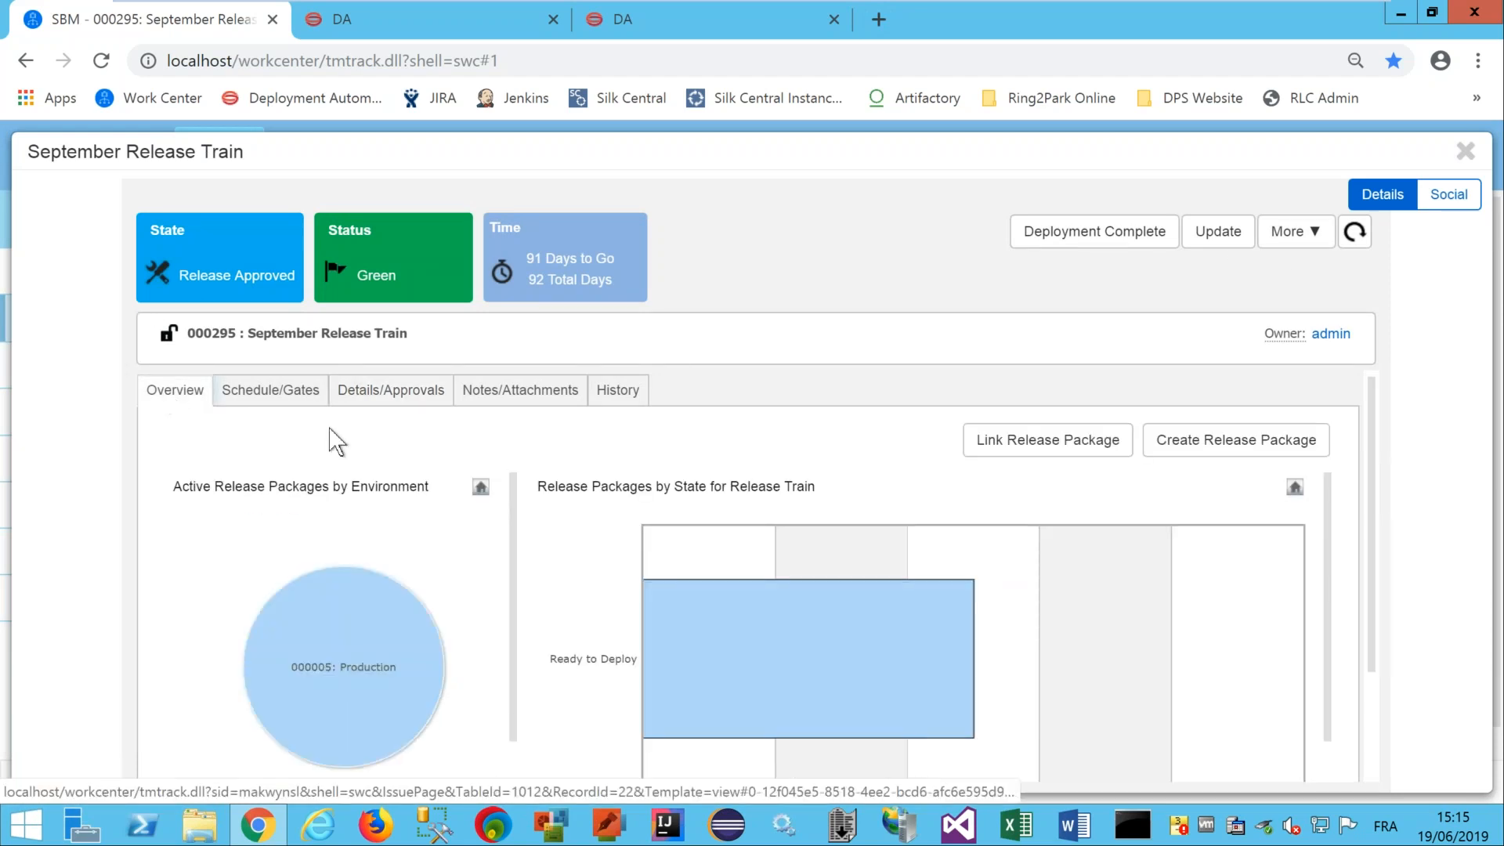
left_click_drag(1370, 390, 1369, 556)
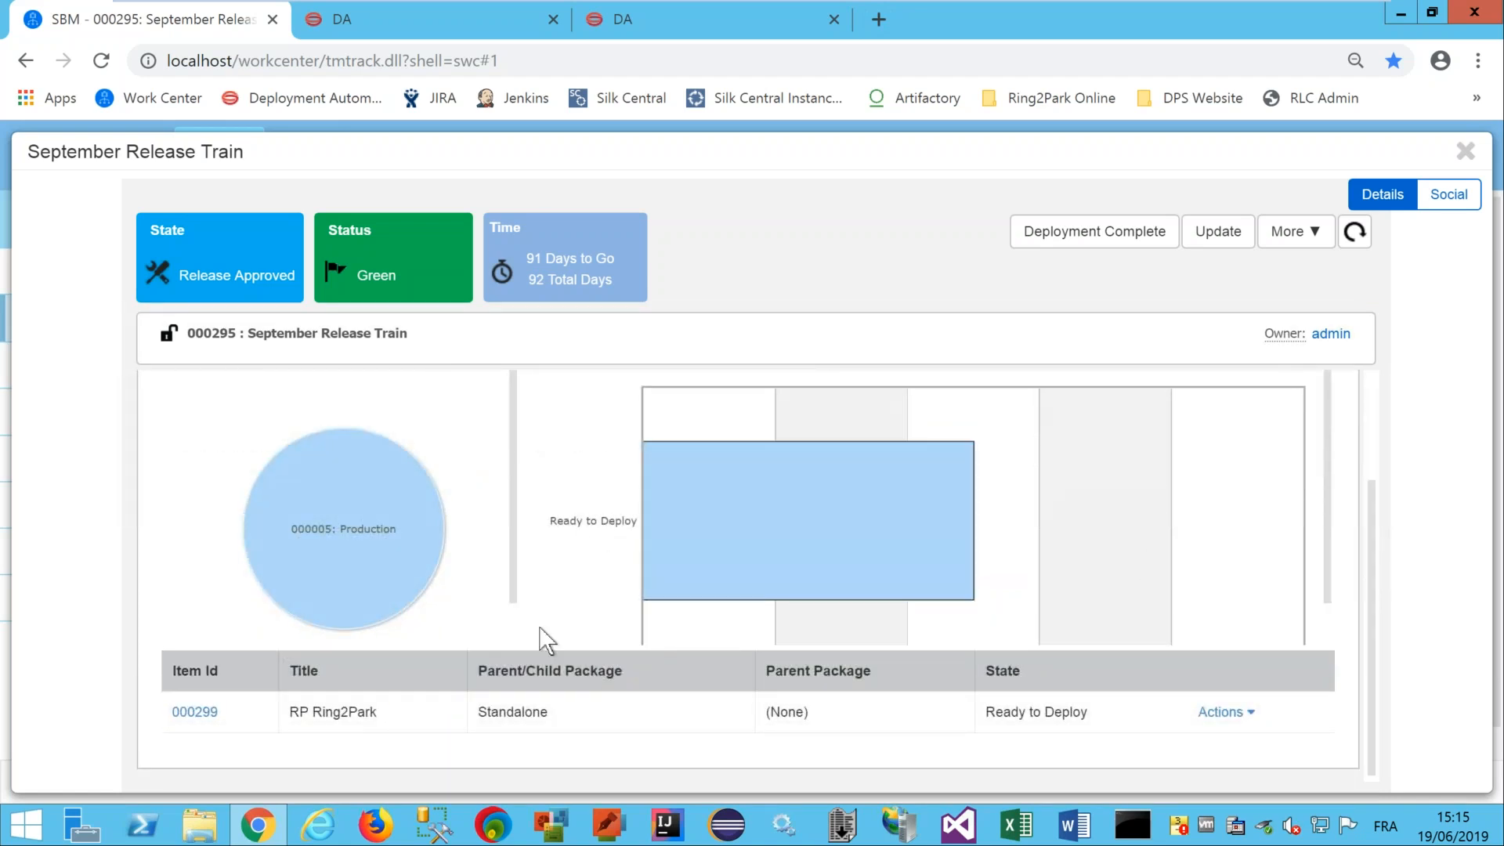
left_click(215, 713)
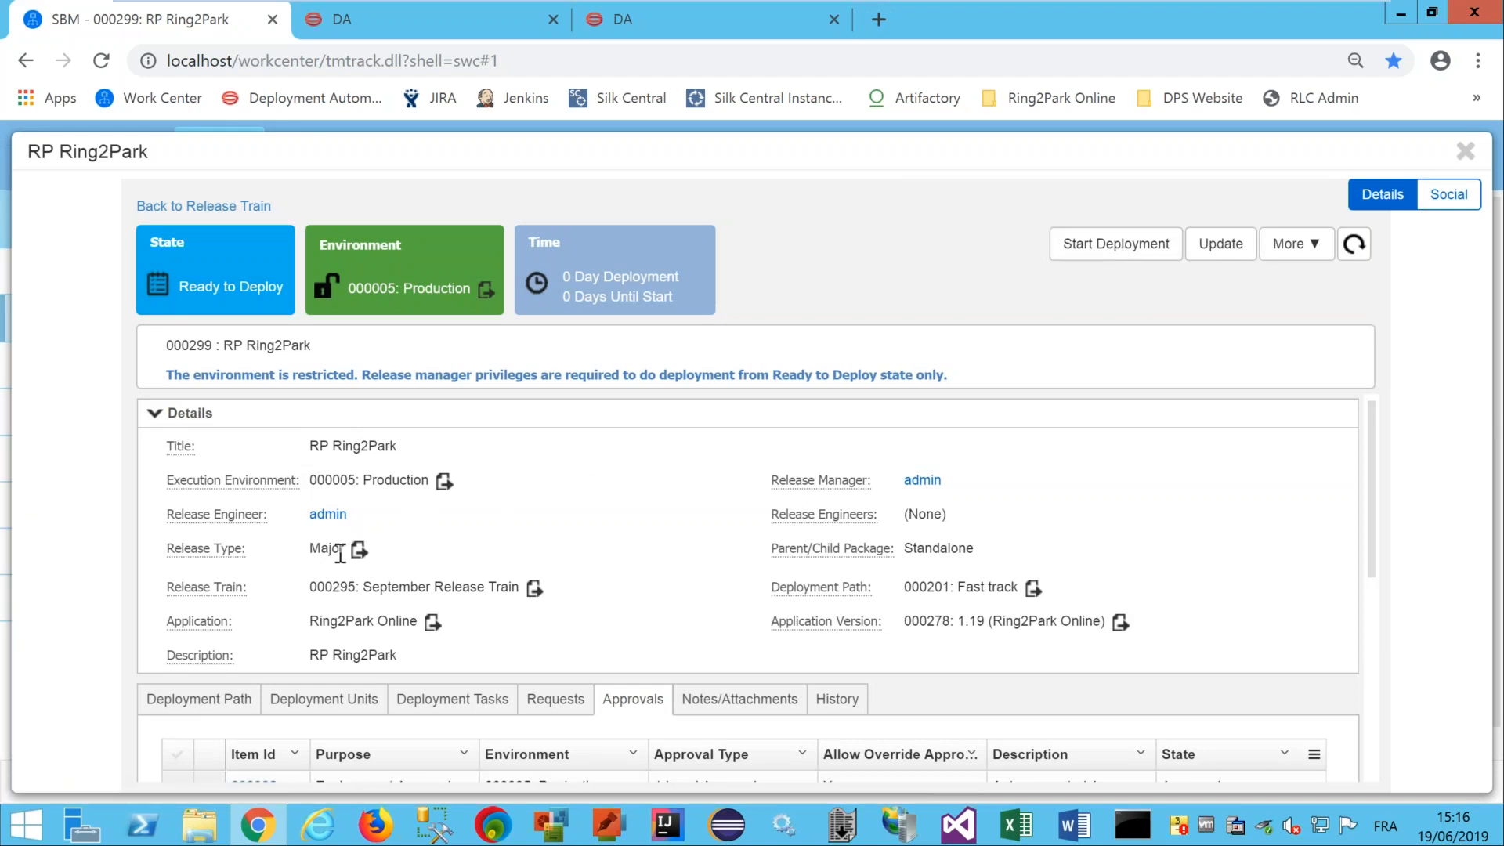
Start deploying package 000299 to Production and open its Deploy web app task request.
left_click(1137, 245)
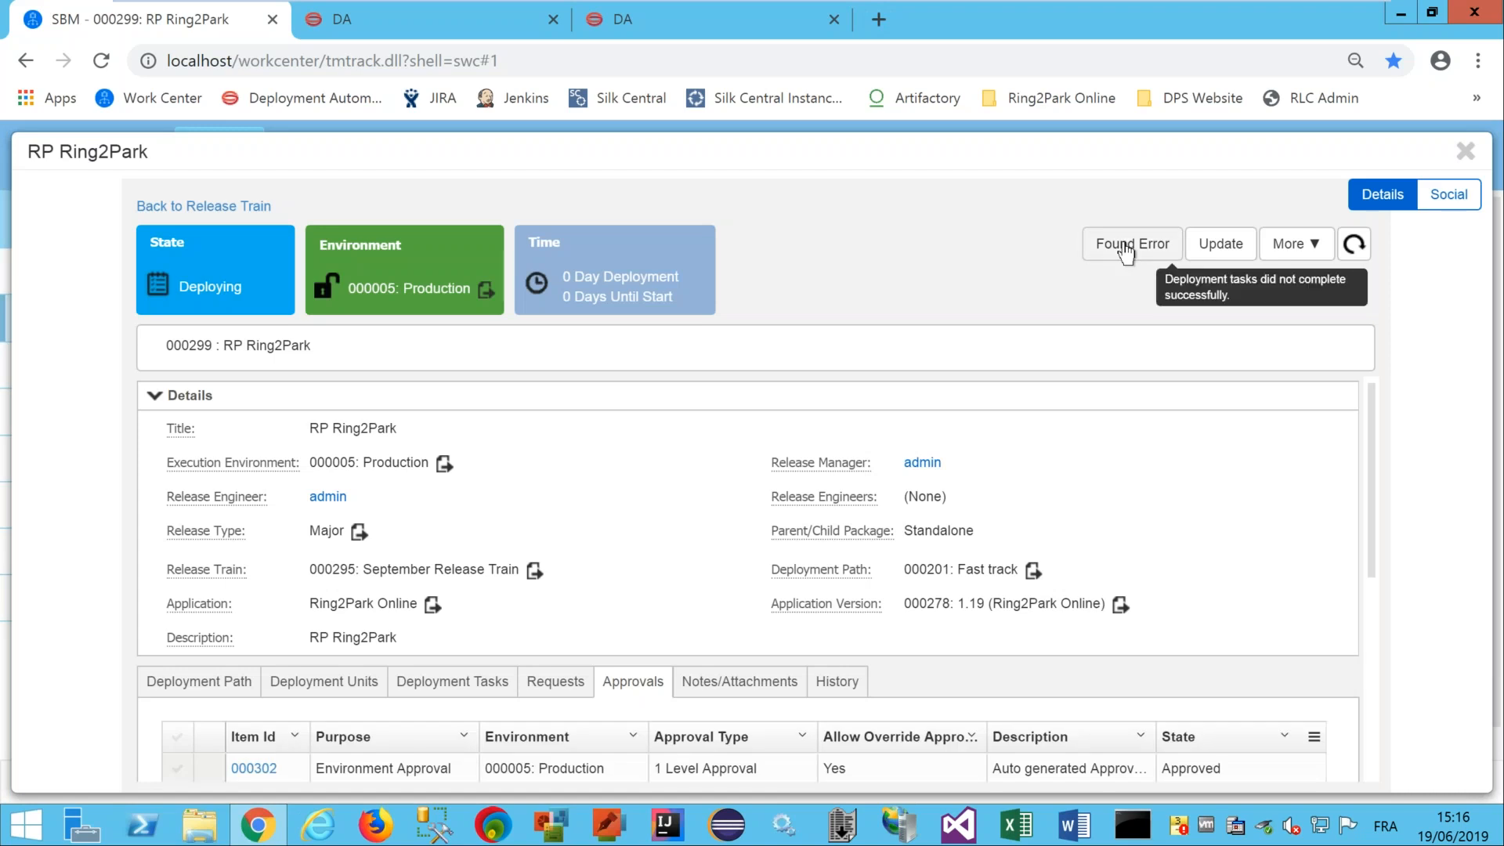
left_click(1354, 246)
left_click_drag(1371, 394, 1361, 499)
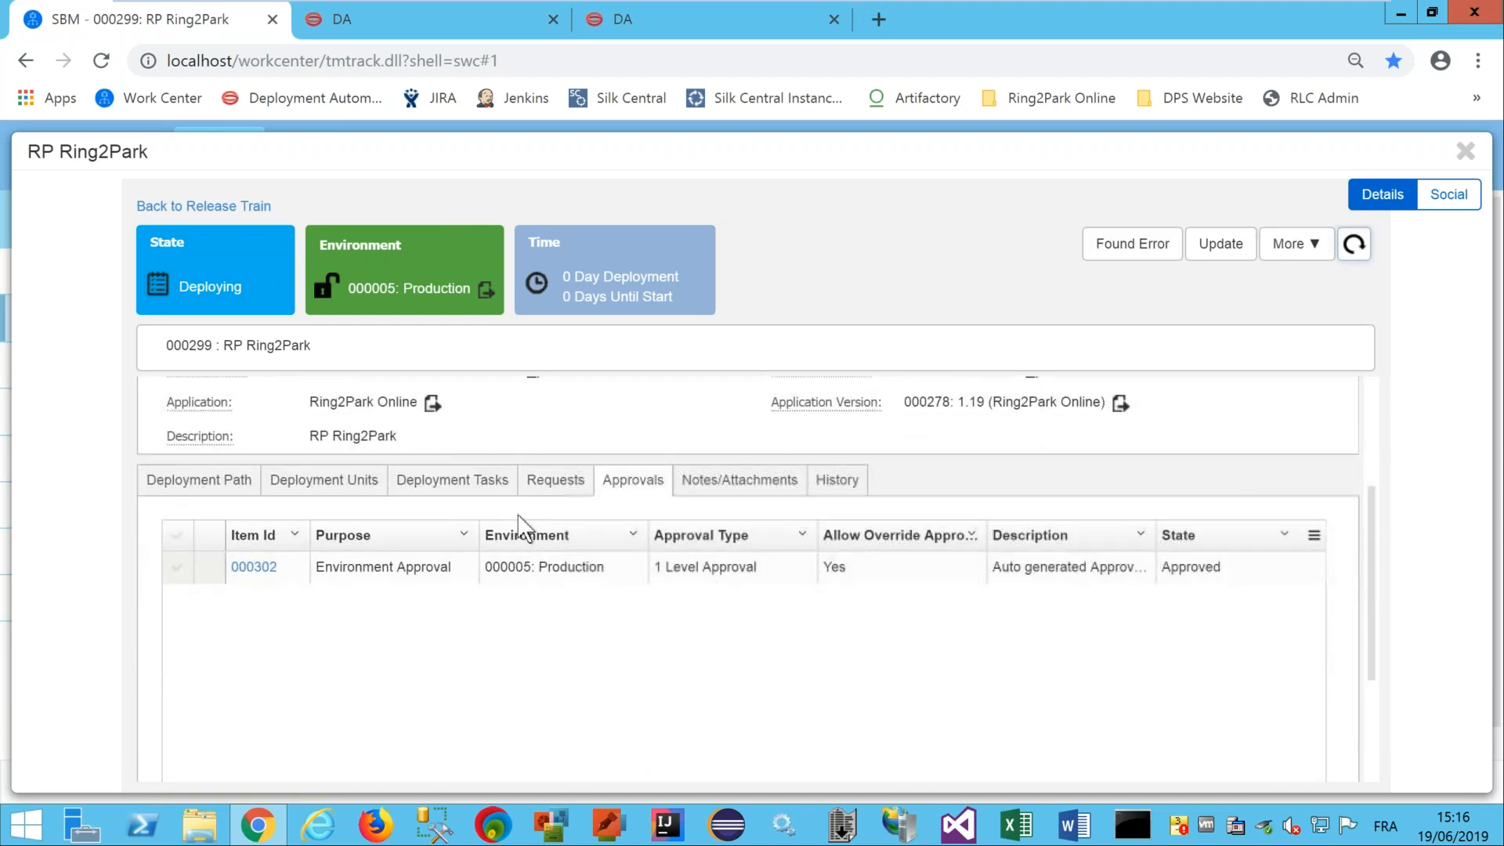
left_click(484, 492)
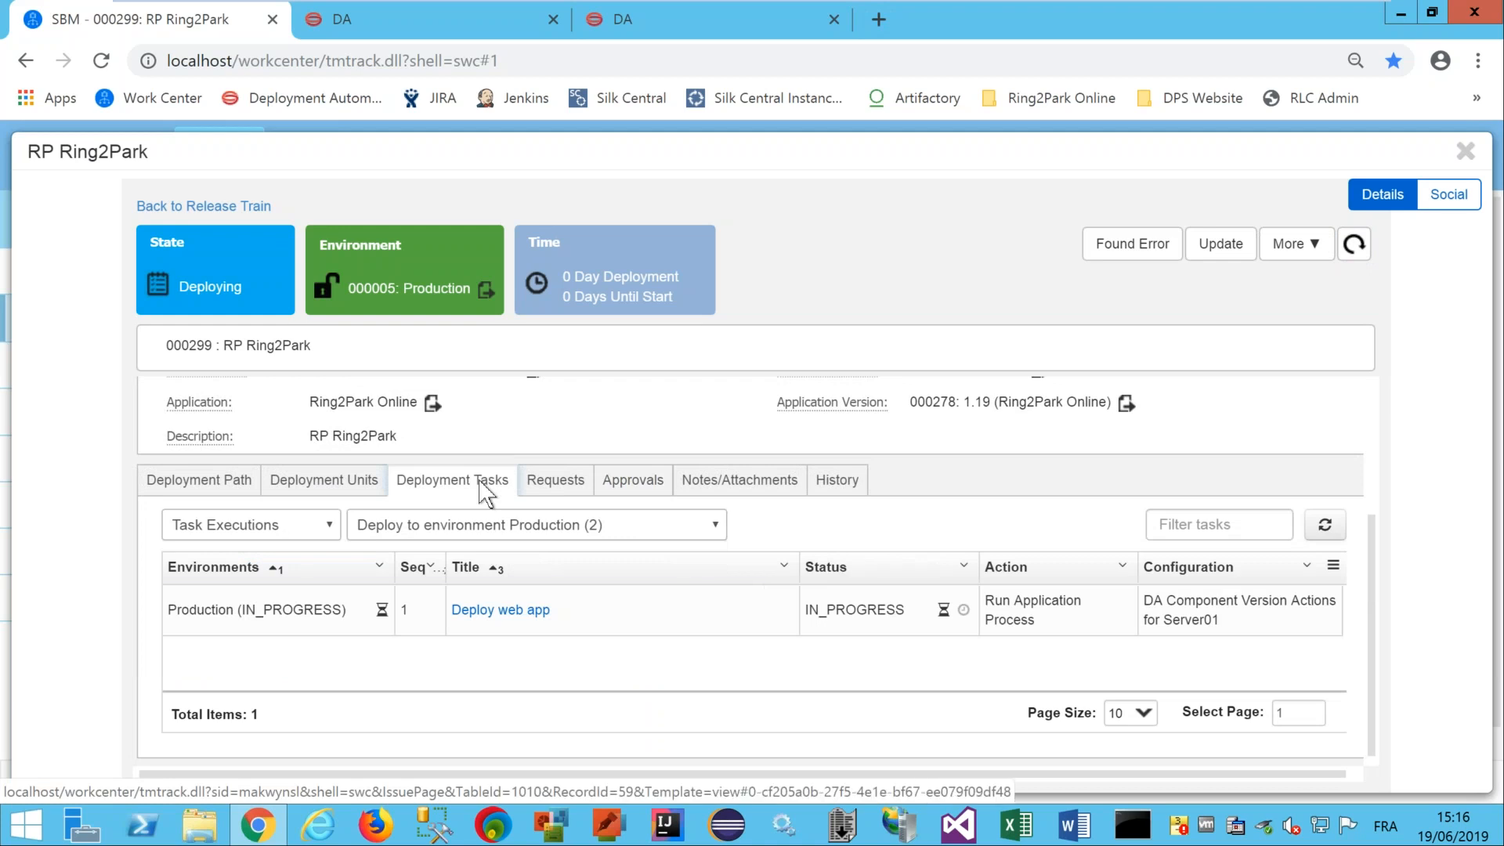
left_click(507, 616)
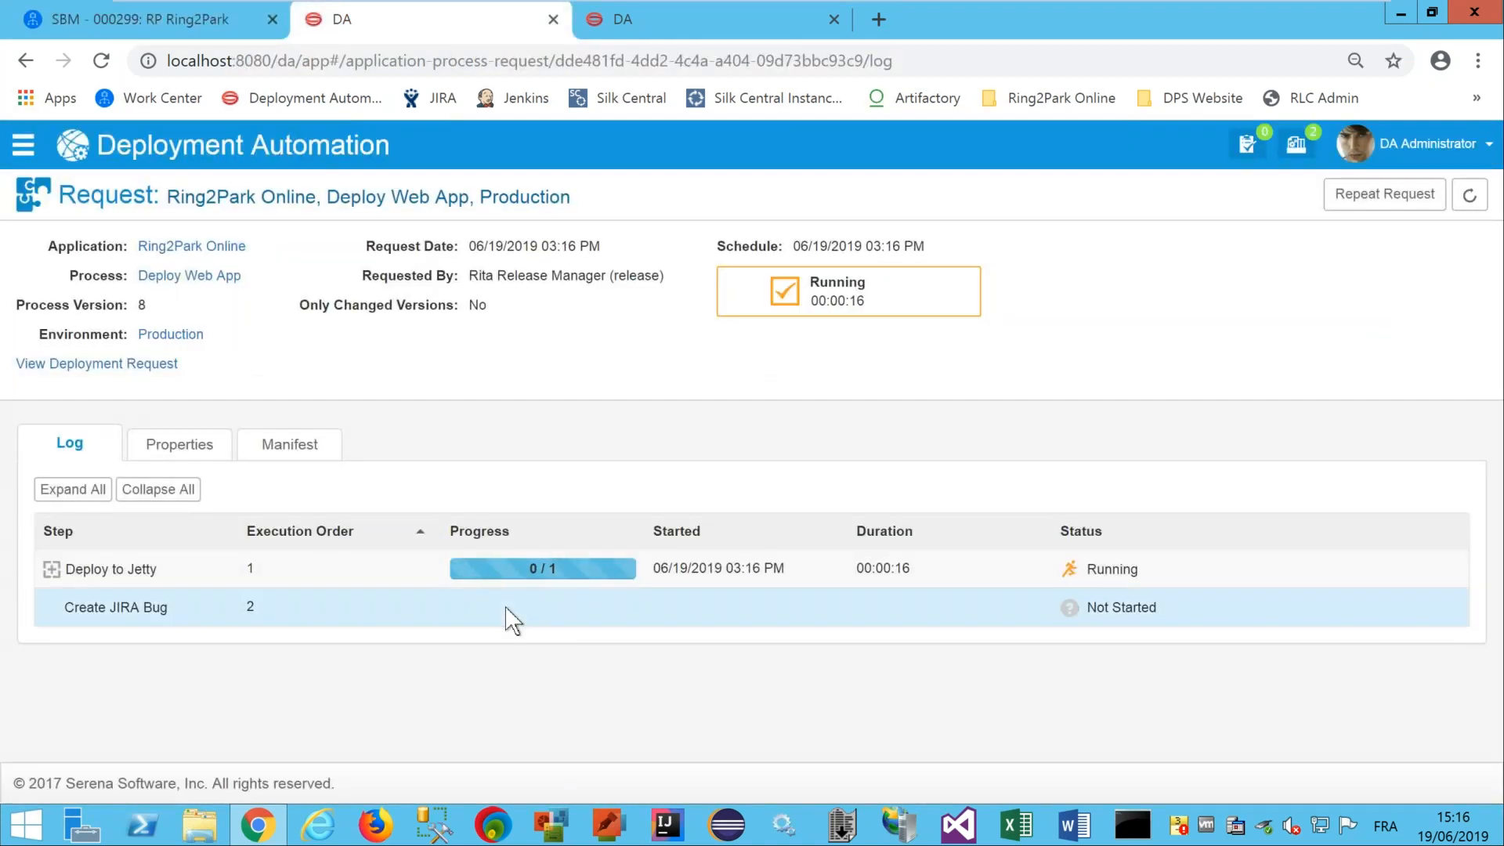
Expand all deployment log steps, inspect the 1.0-19 component details, and return to the process request.
left_click(101, 490)
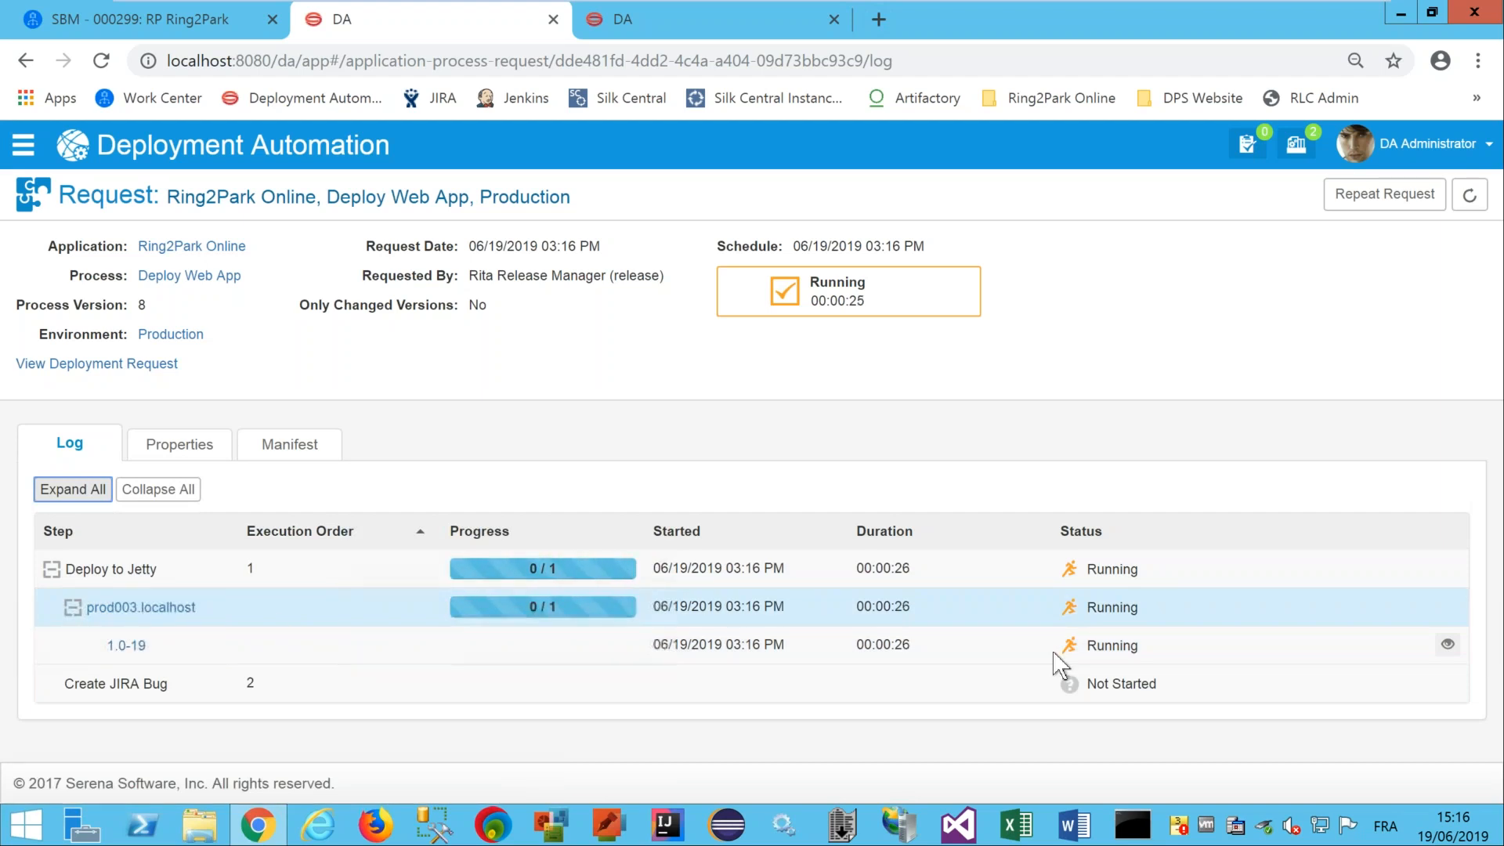
left_click(1448, 646)
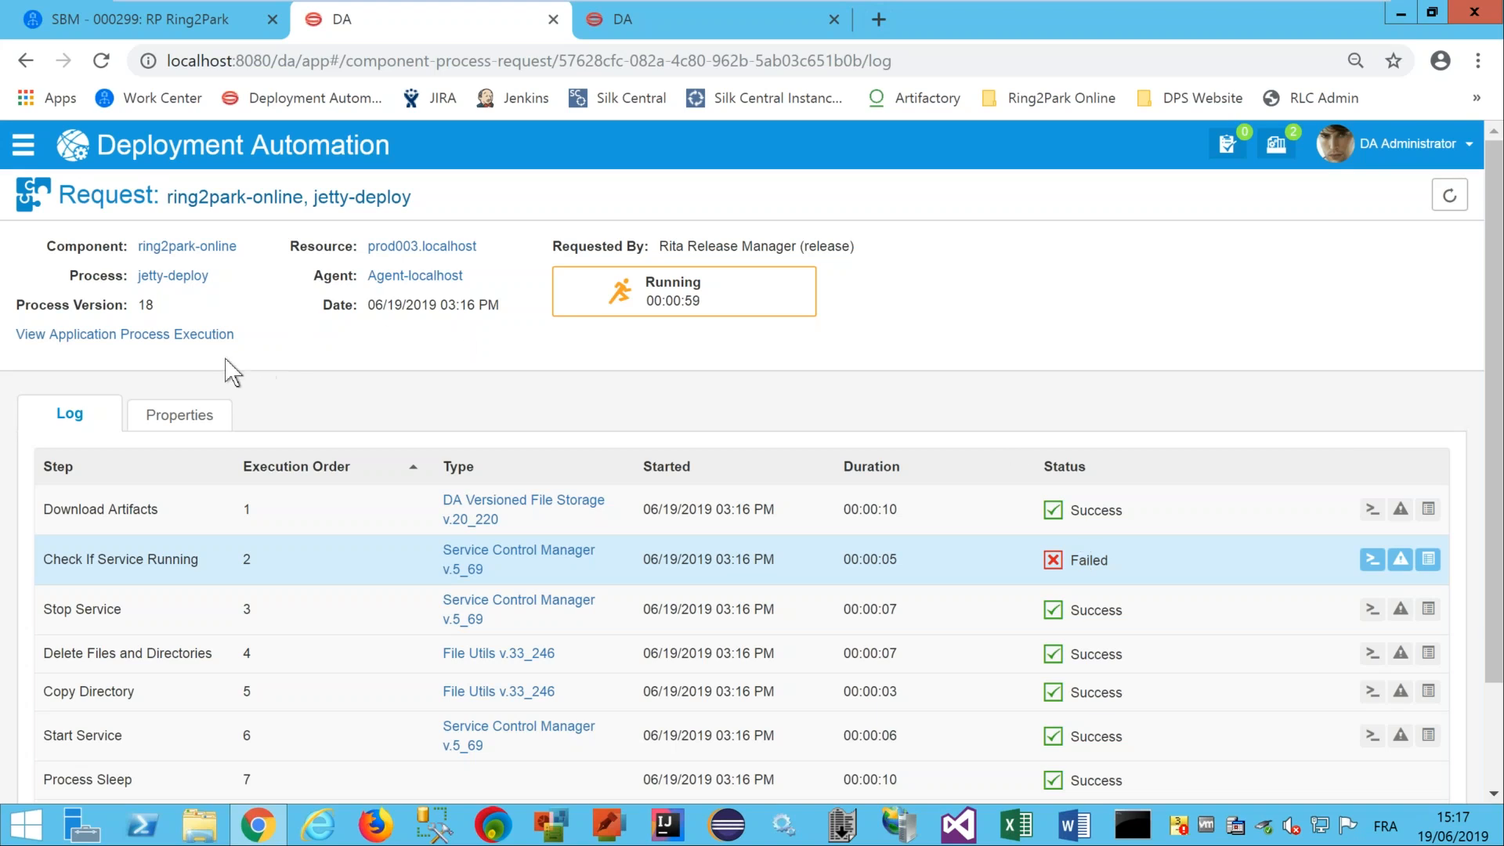
left_click(182, 339)
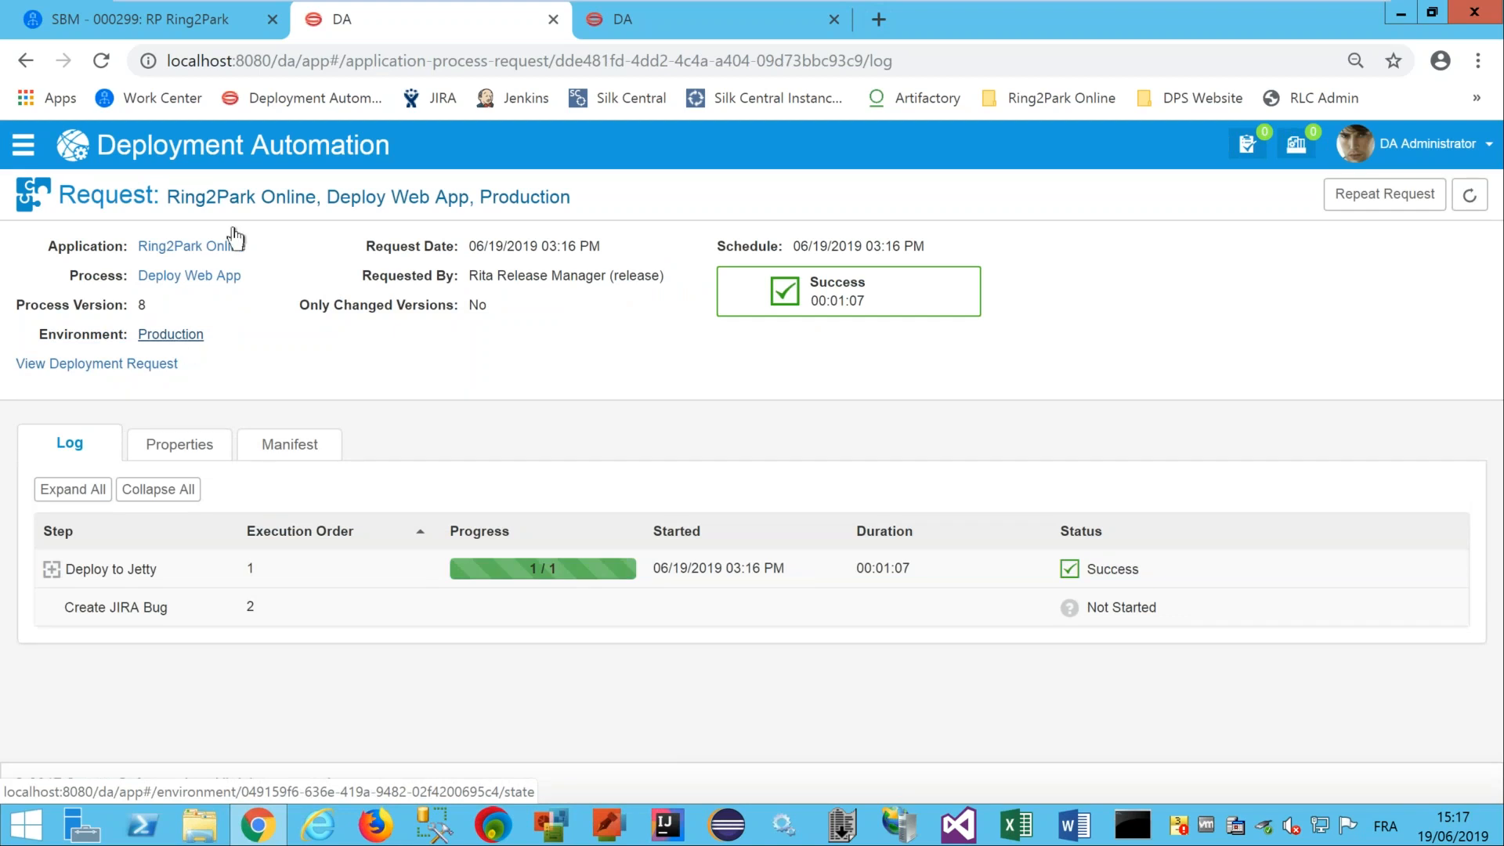
Reload RP Ring2Park to show Deployment Complete, then return to the September Release Train.
left_click(182, 23)
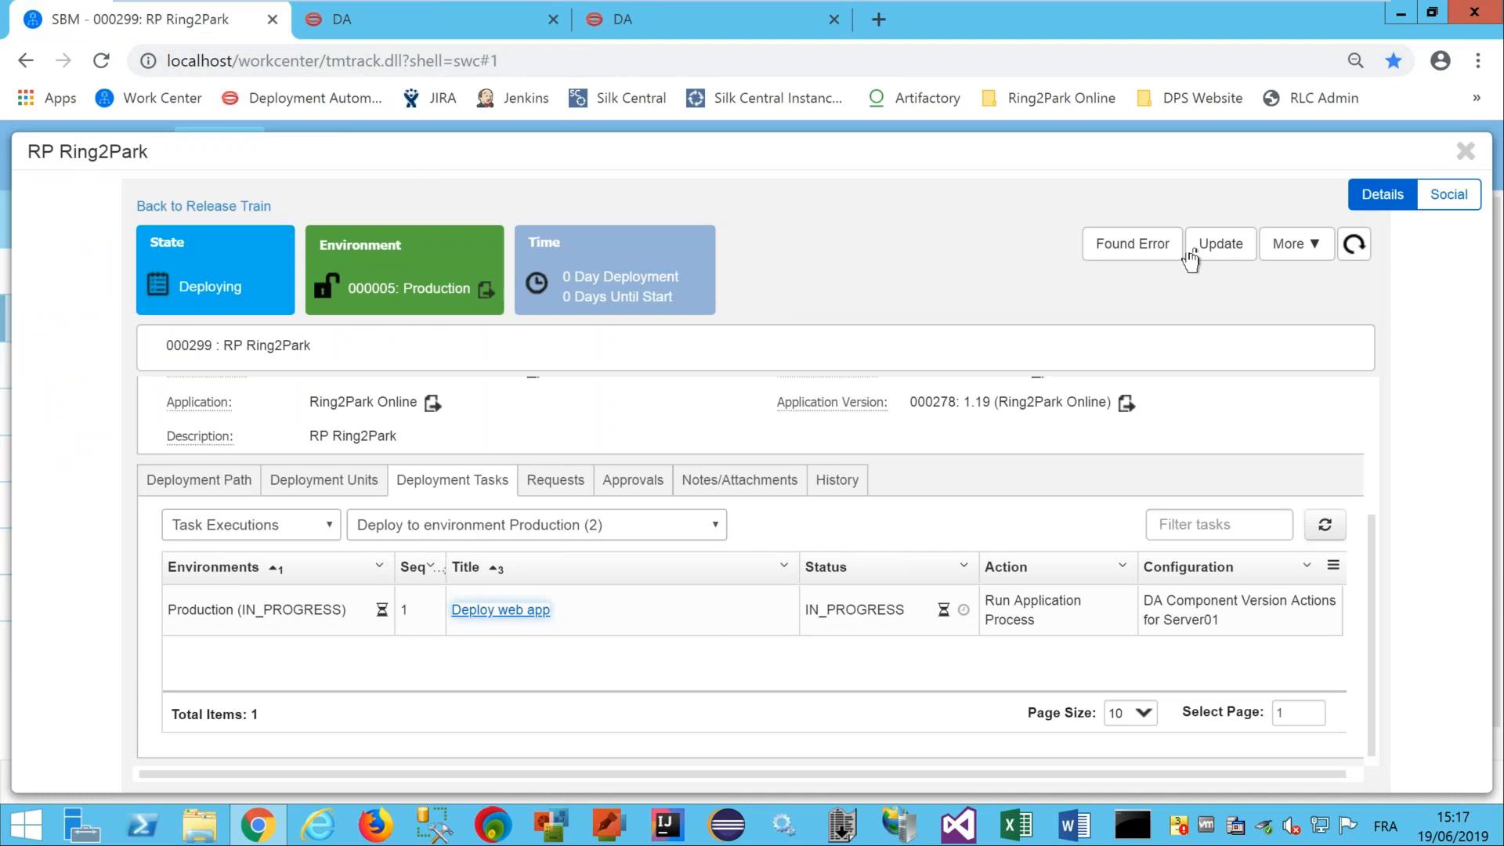
left_click(1354, 245)
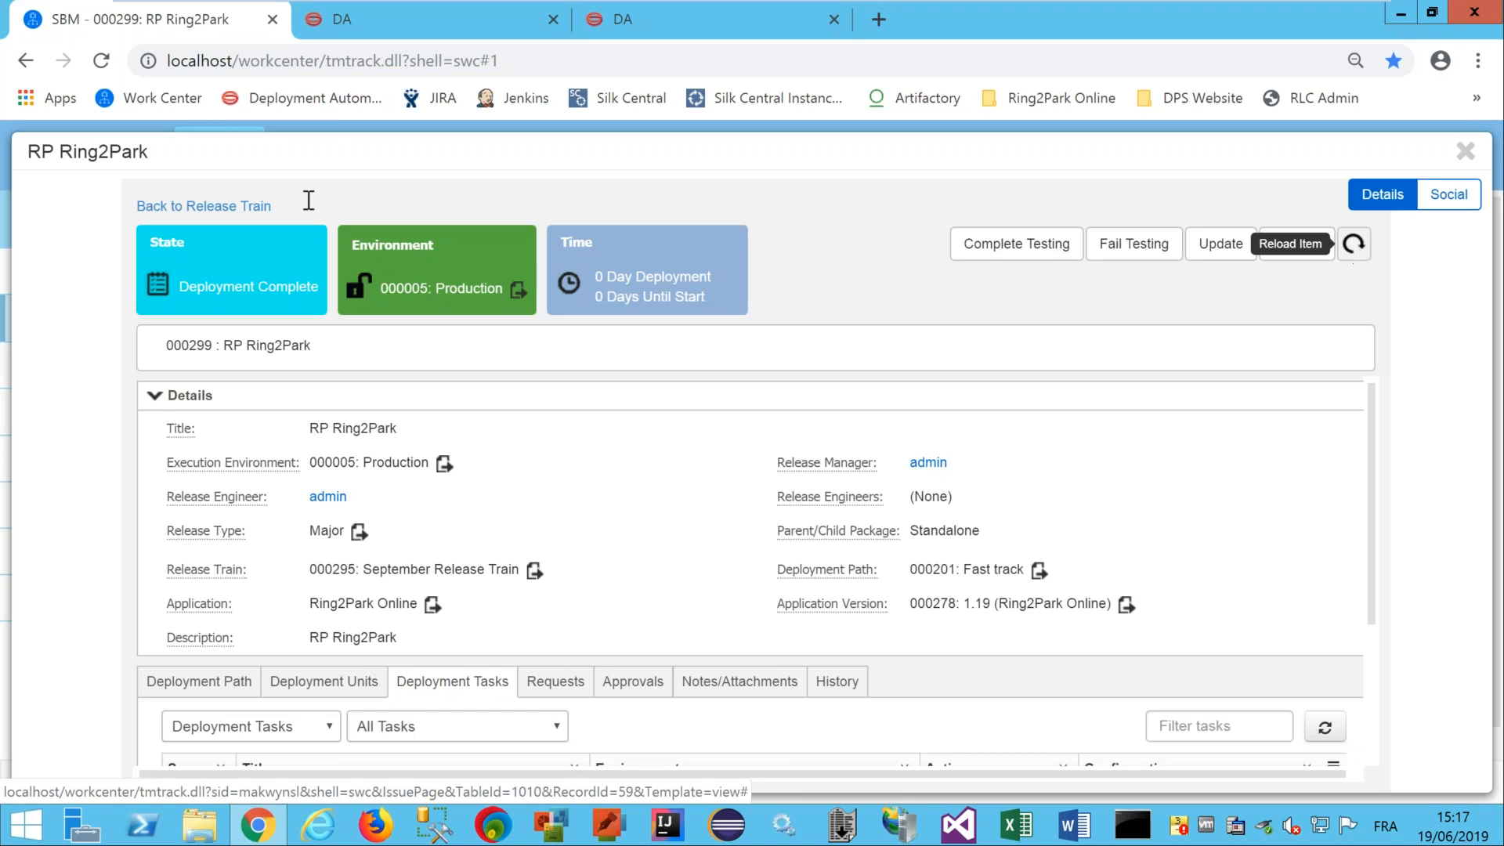
left_click(258, 206)
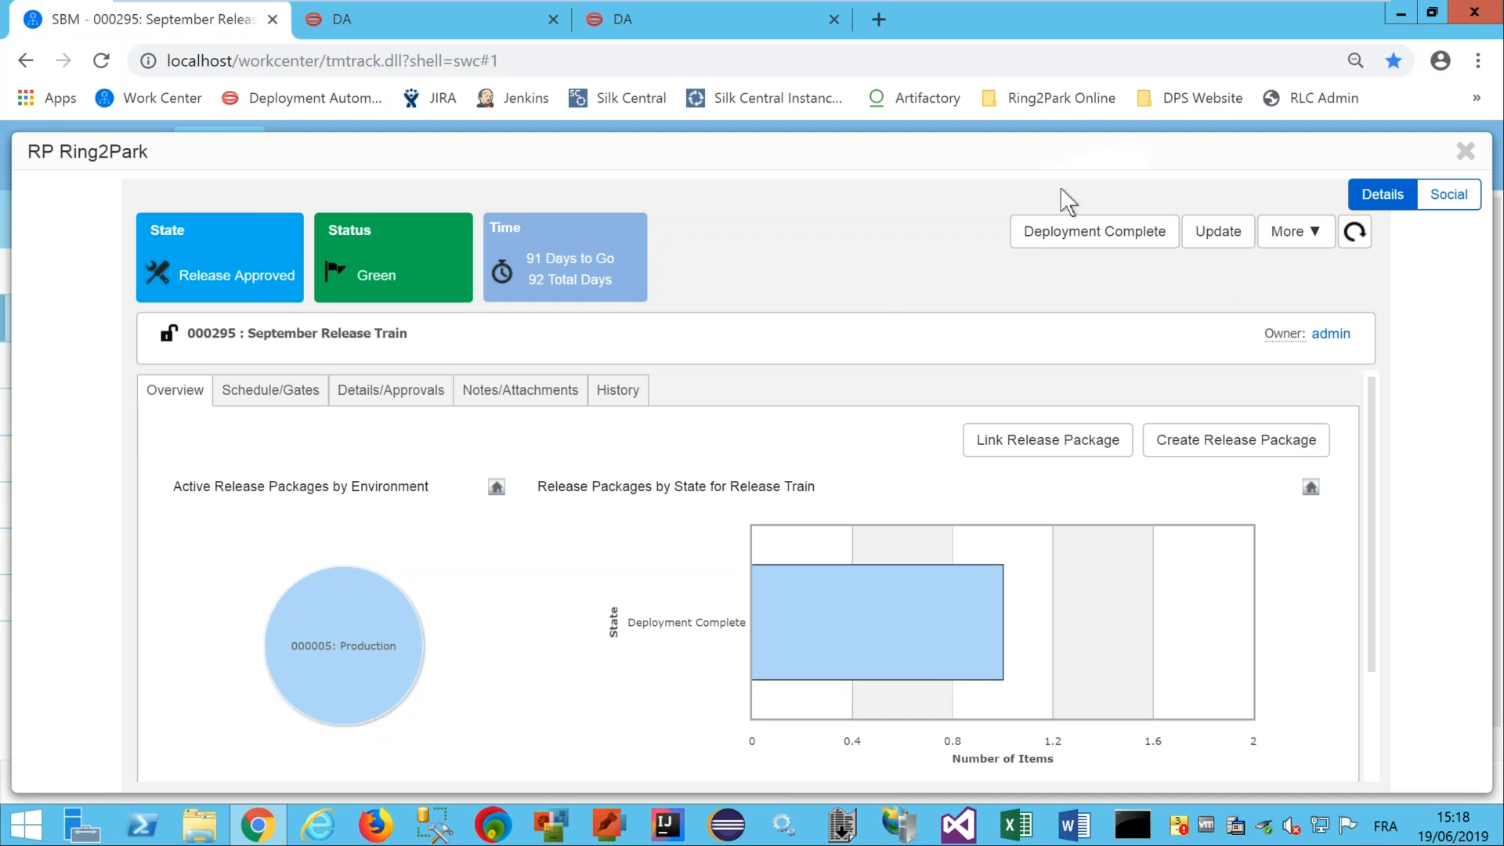
Mark the release train Deployment Complete with the note 'all applications are successfully released in prod'.
left_click(1070, 235)
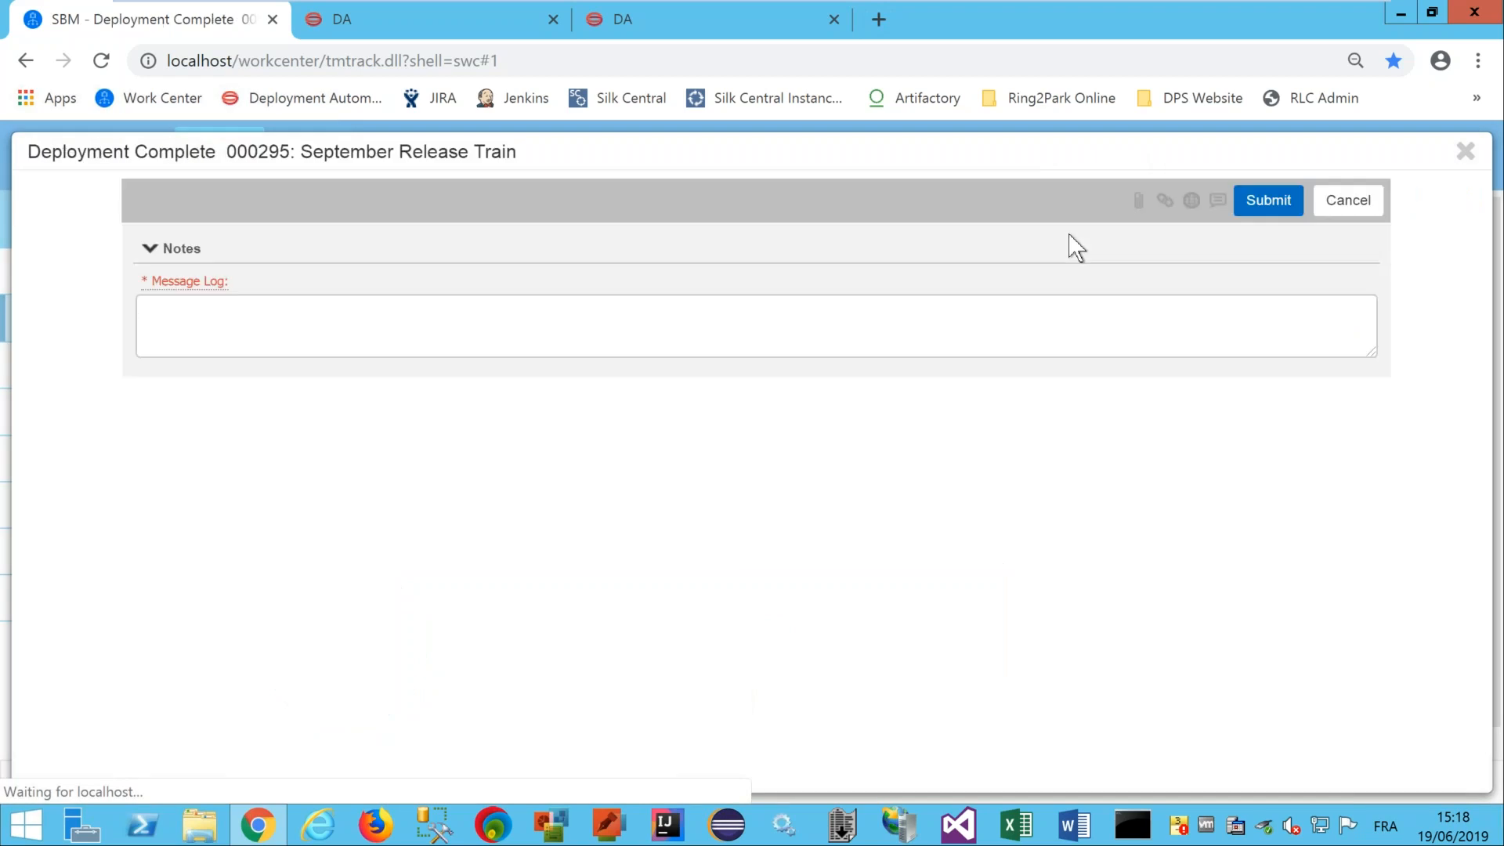
left_click(798, 319)
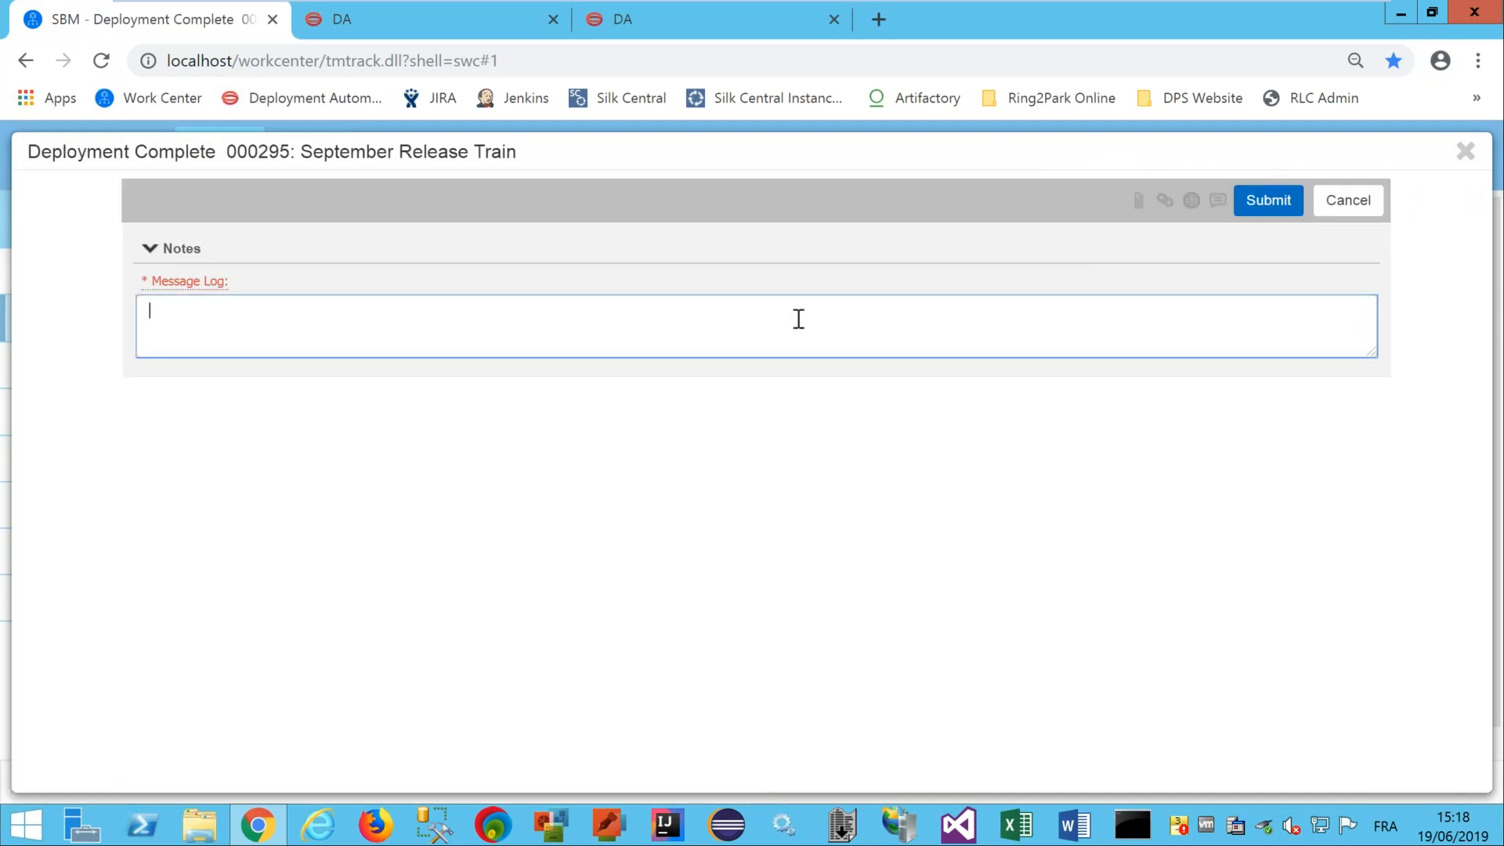
type("all applications are succe")
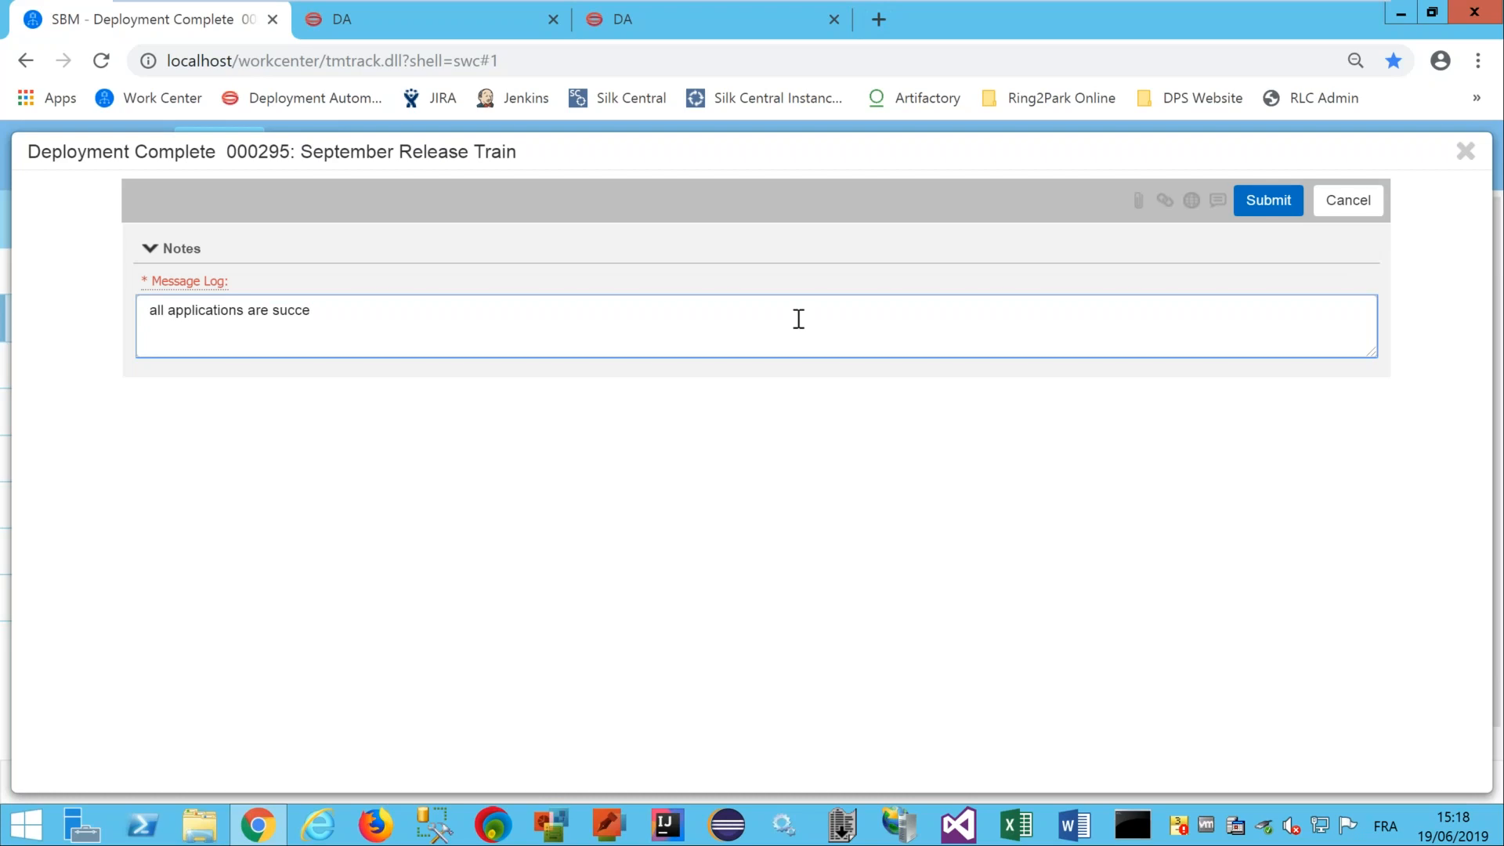
type("ssfully released in prod")
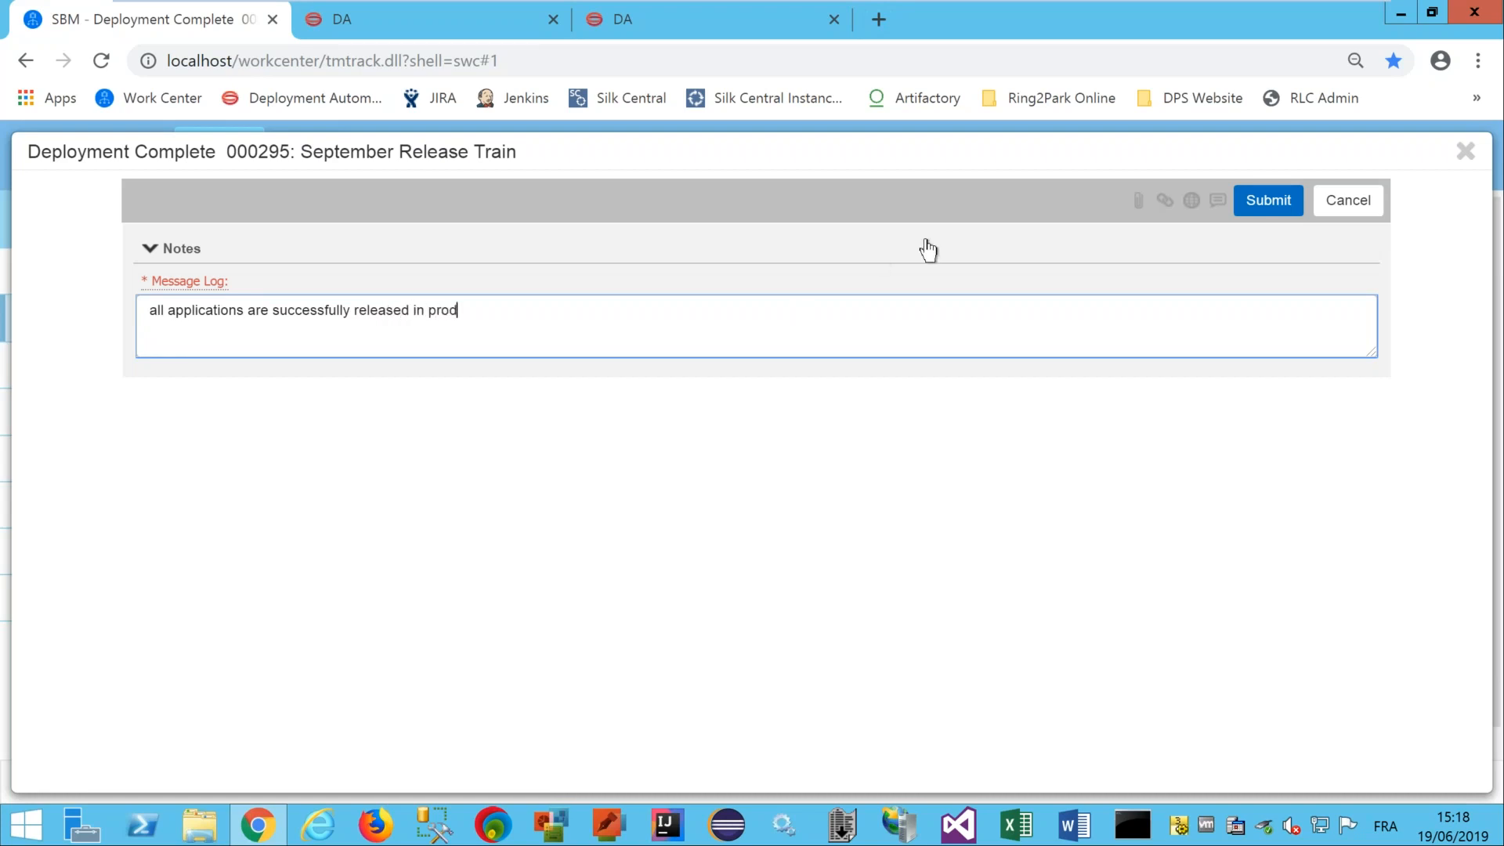
left_click(1296, 210)
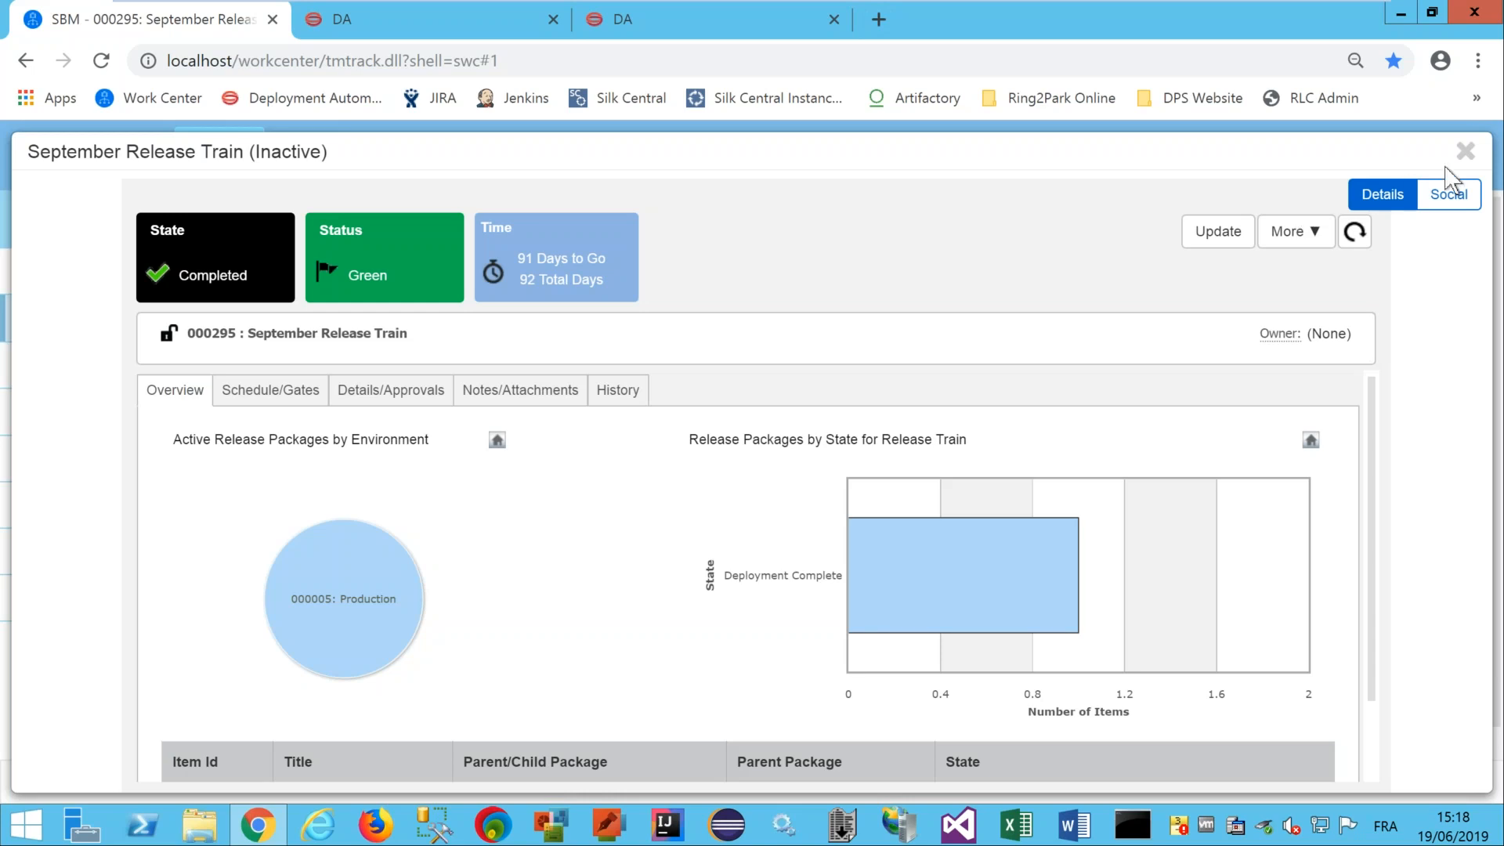
Close the September Release Train record and go to the Release Ctrl All Release Trains timeline.
left_click(1464, 152)
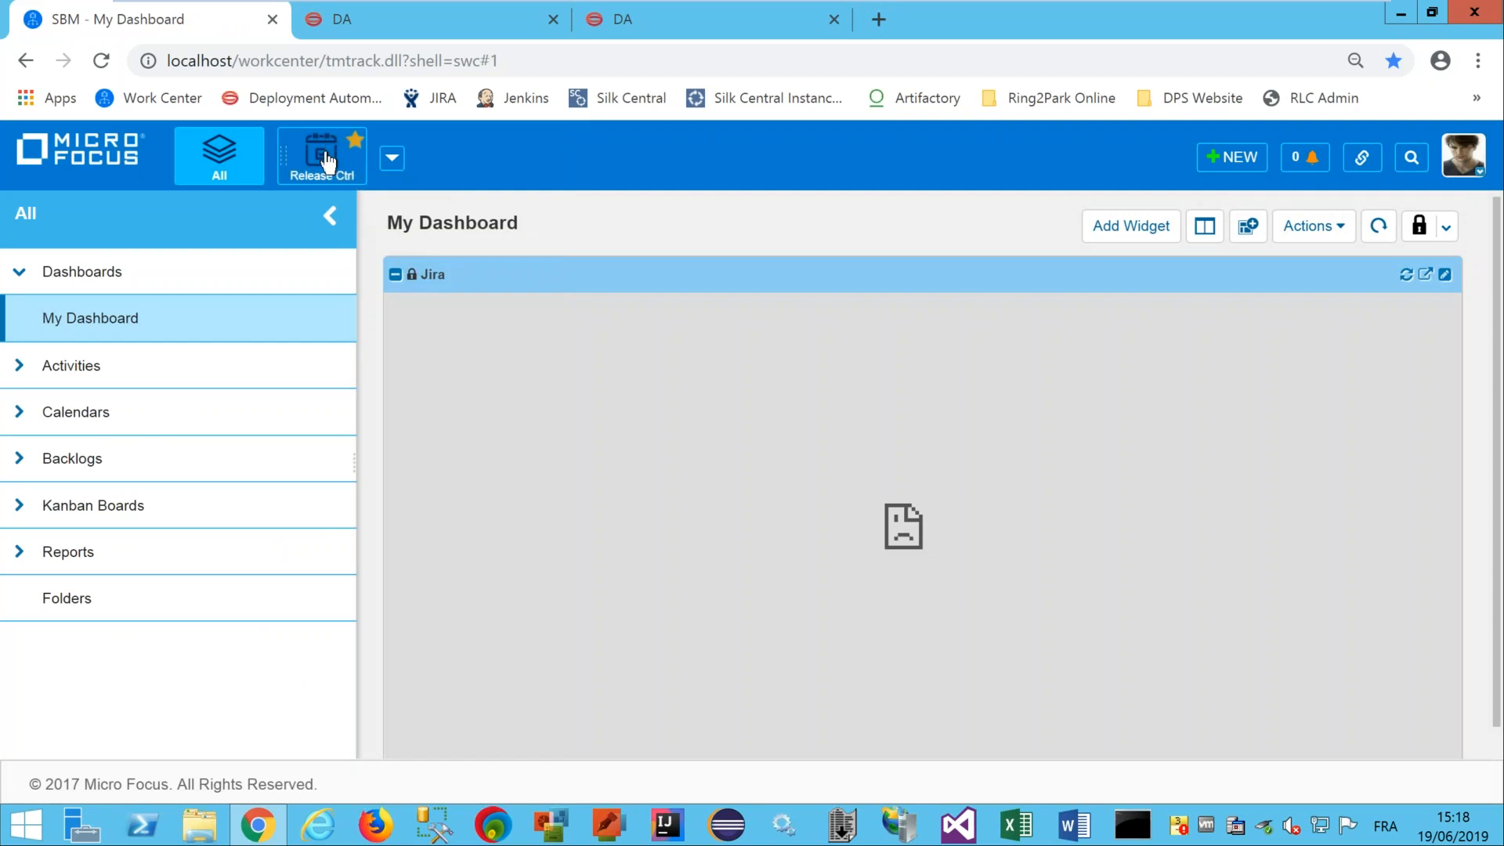
left_click(325, 157)
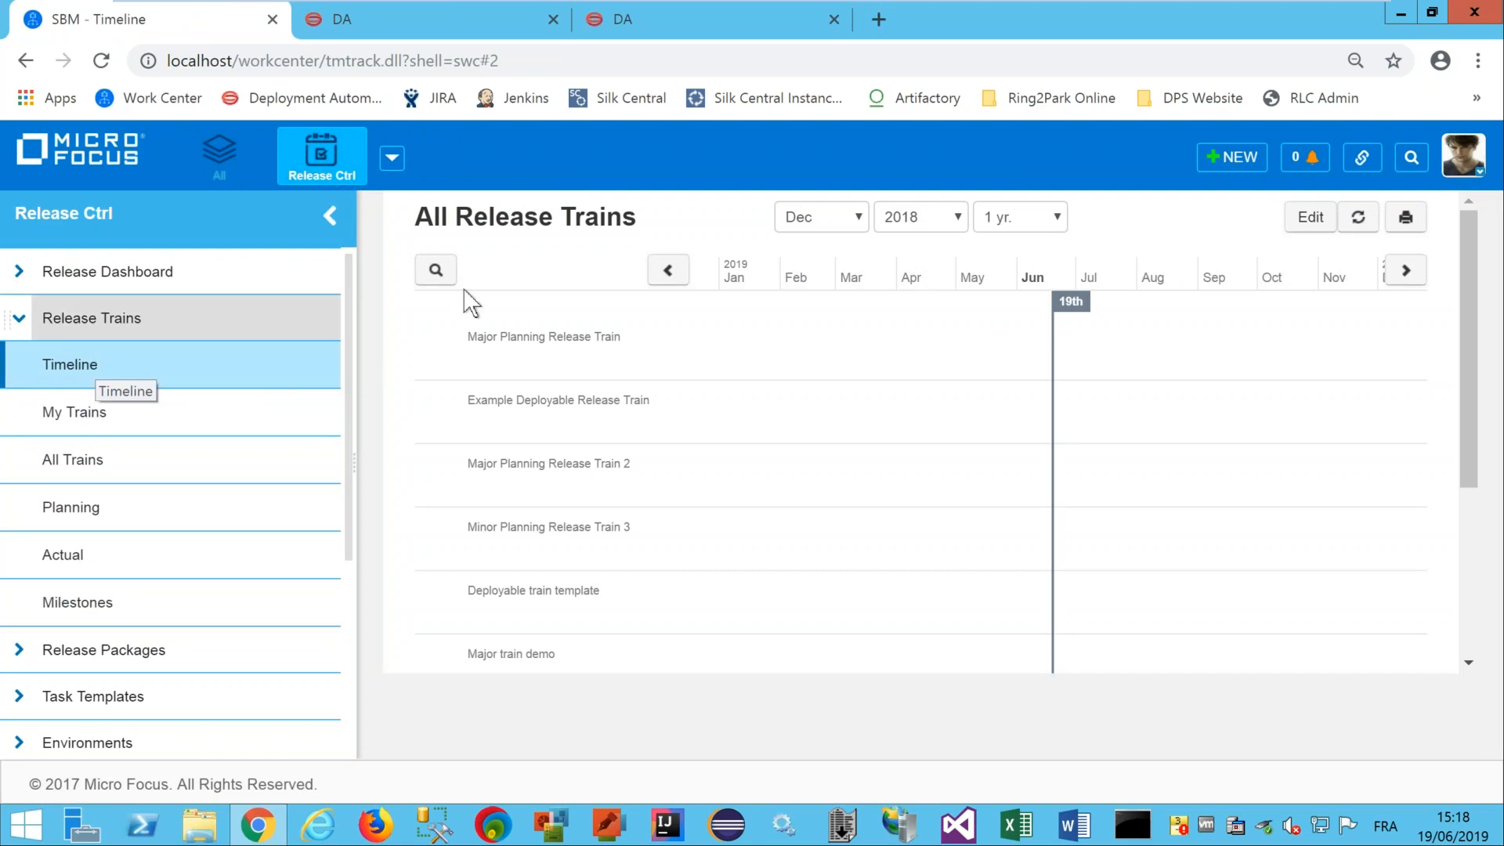
Set the timeline to start May 2019 with a 6-month span, and scroll to the train bars.
left_click(930, 225)
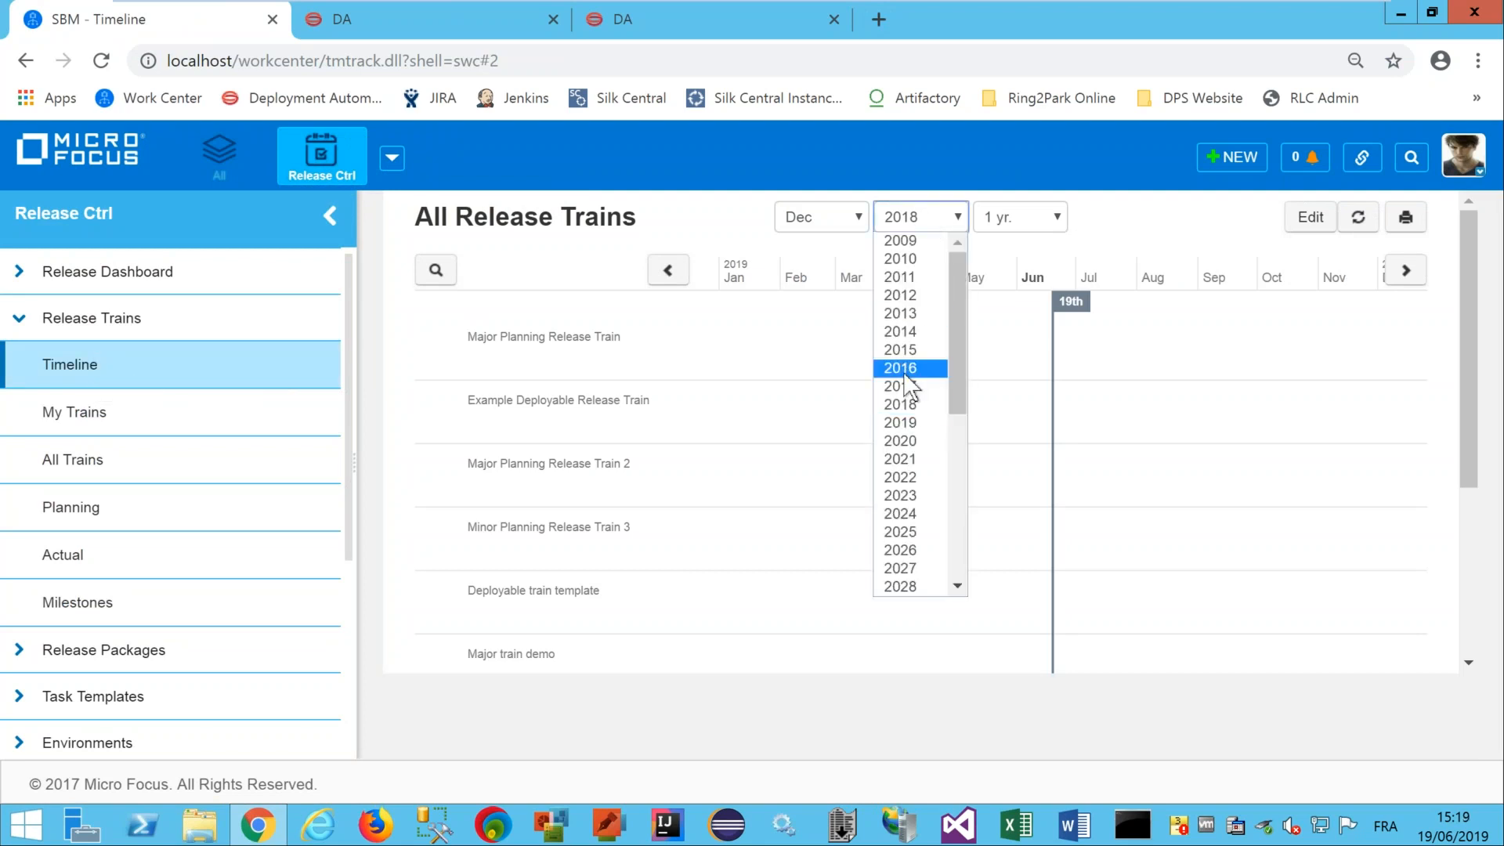
left_click(903, 421)
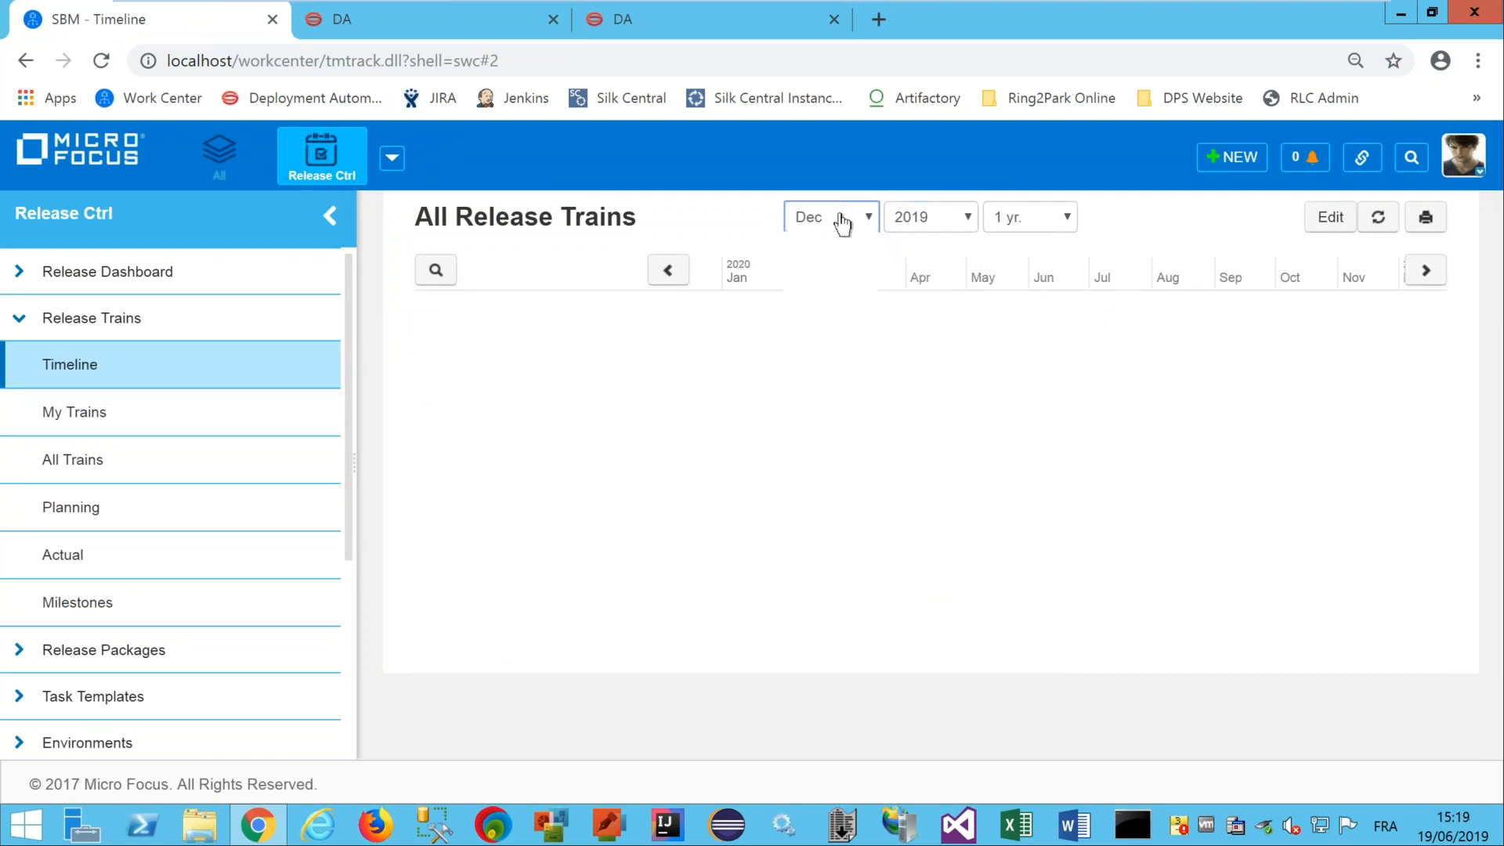
left_click(861, 227)
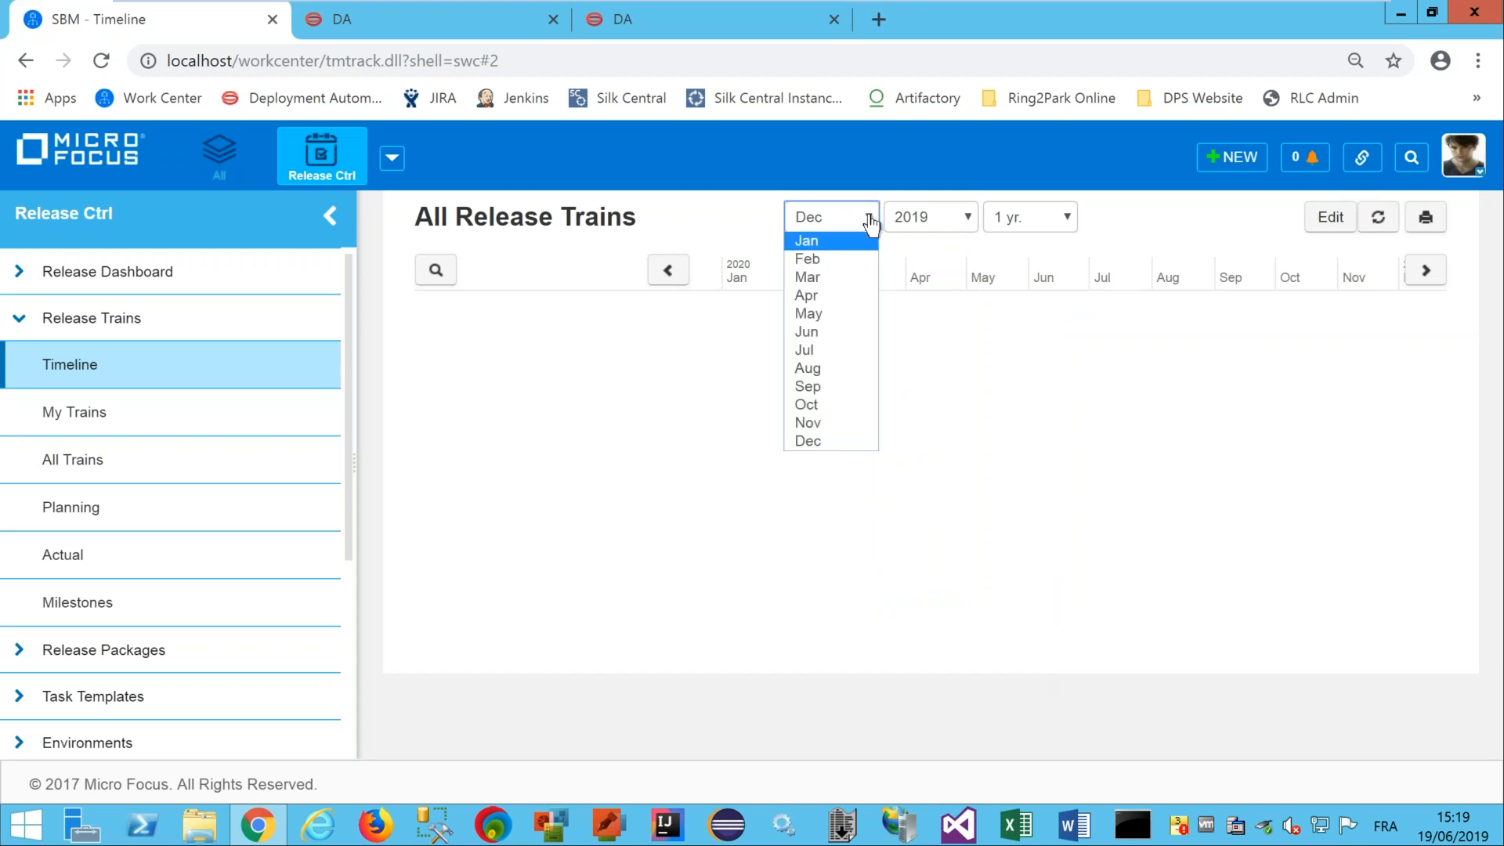
left_click(815, 312)
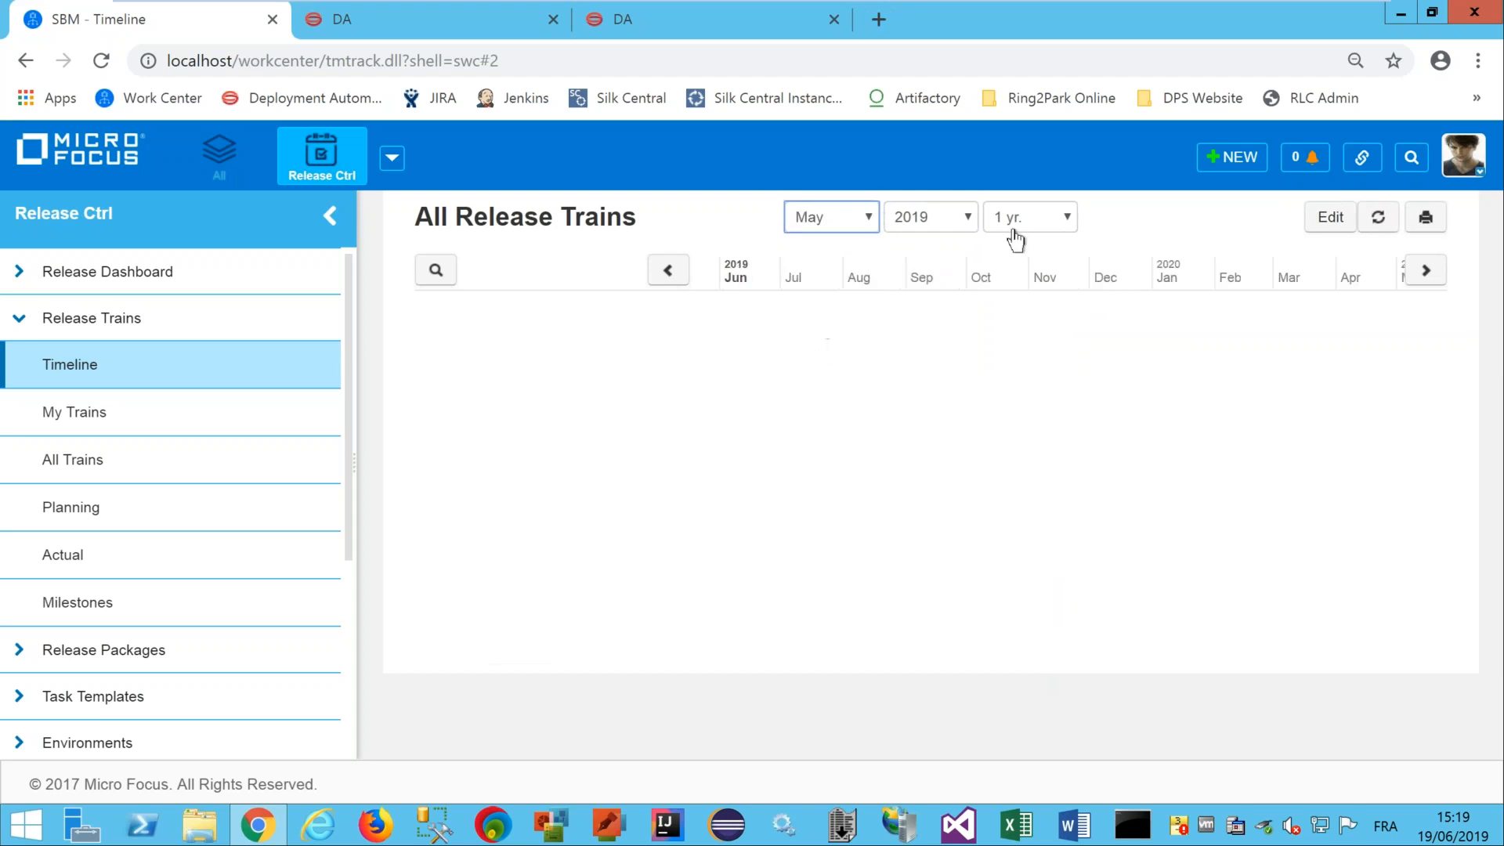
left_click(1065, 222)
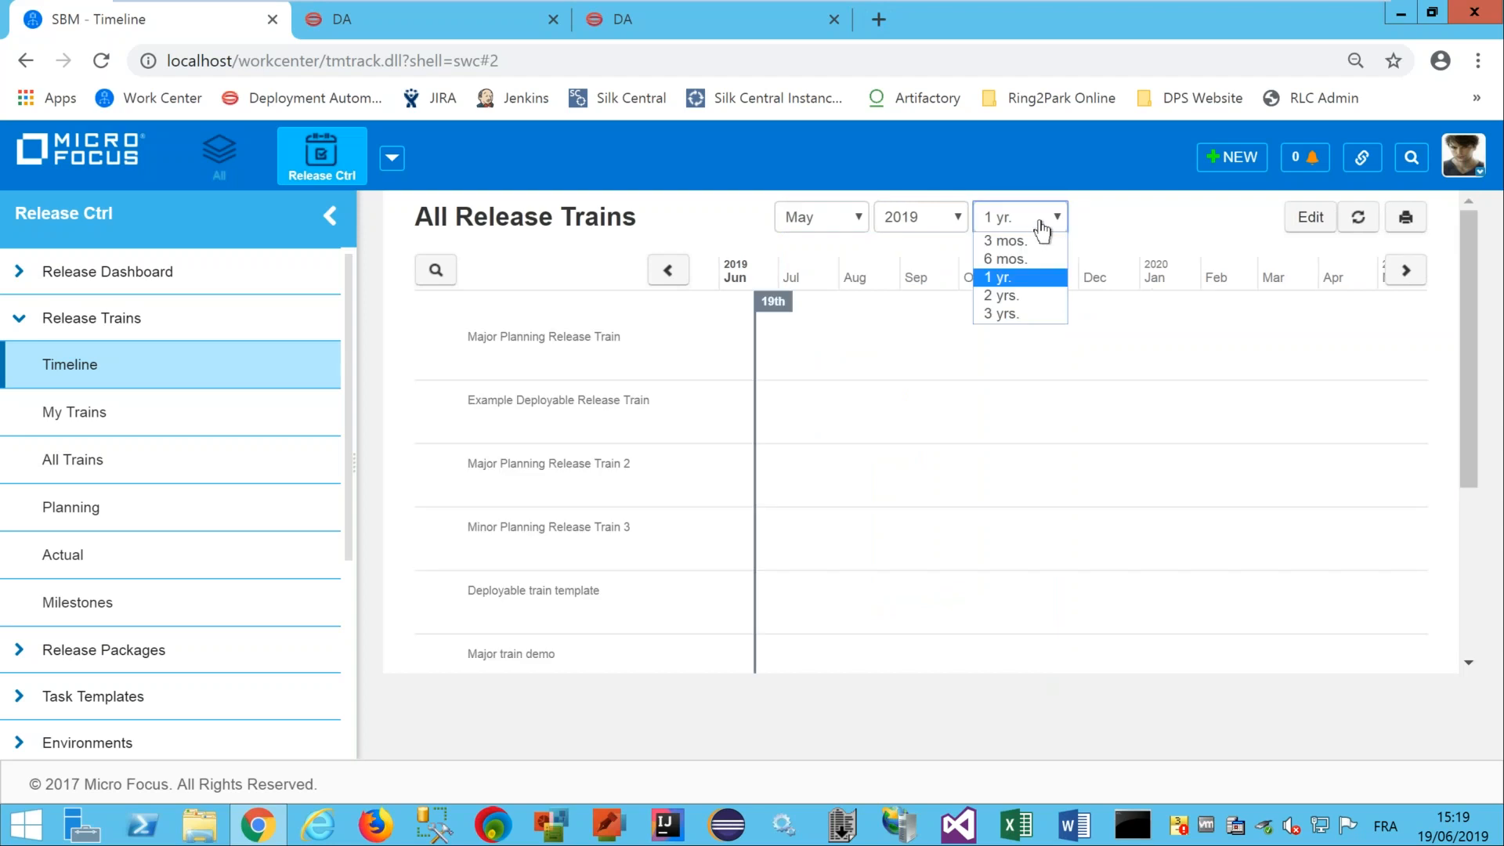
left_click(1014, 262)
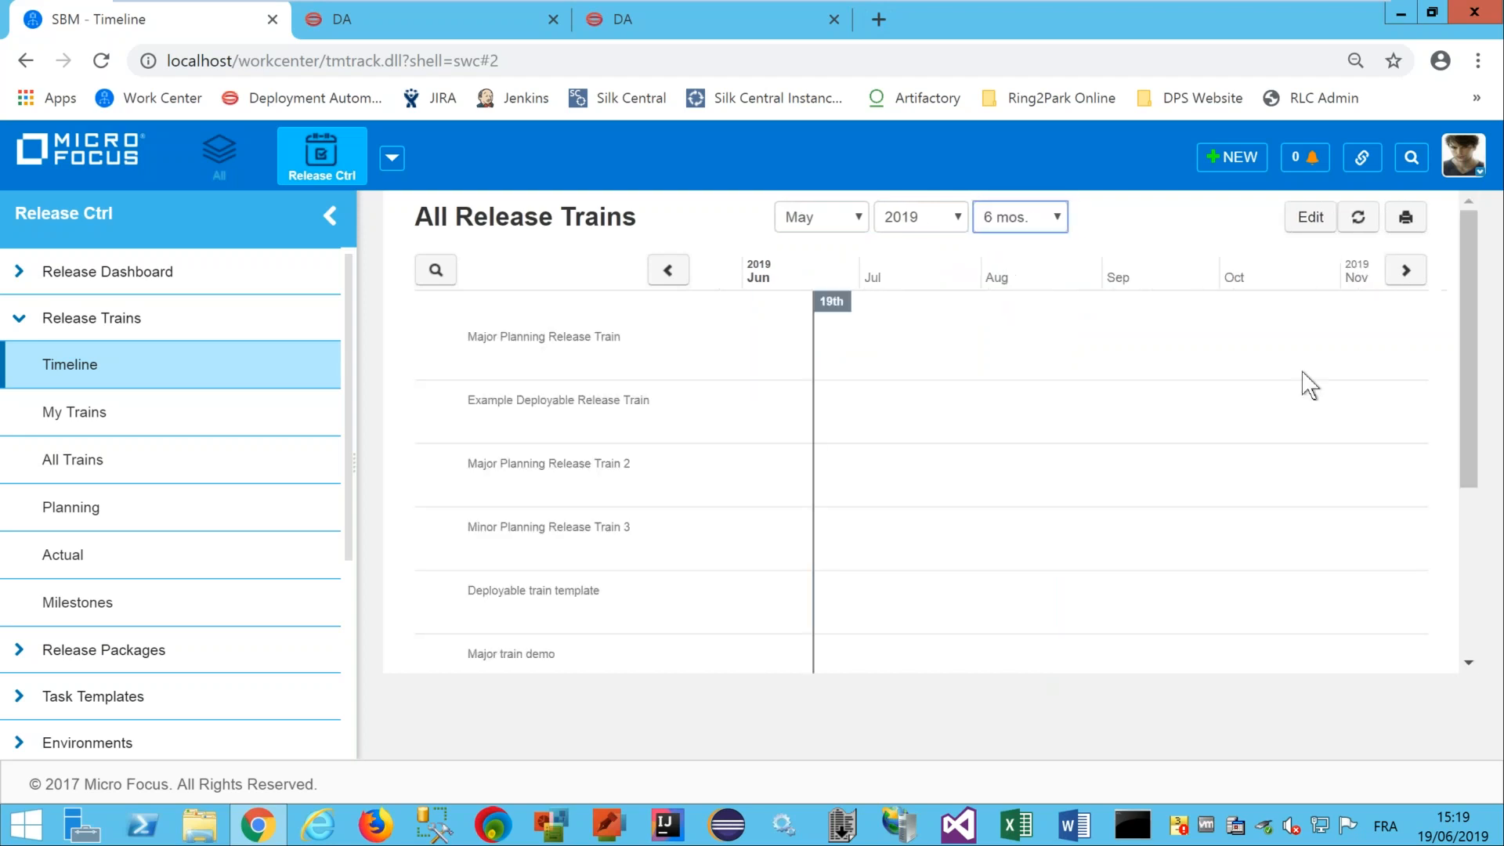
left_click_drag(1471, 230, 1460, 407)
Expand September Release Train to read its 92 days left, milestone phases and RP Ring2Park package.
mouse_move(616, 644)
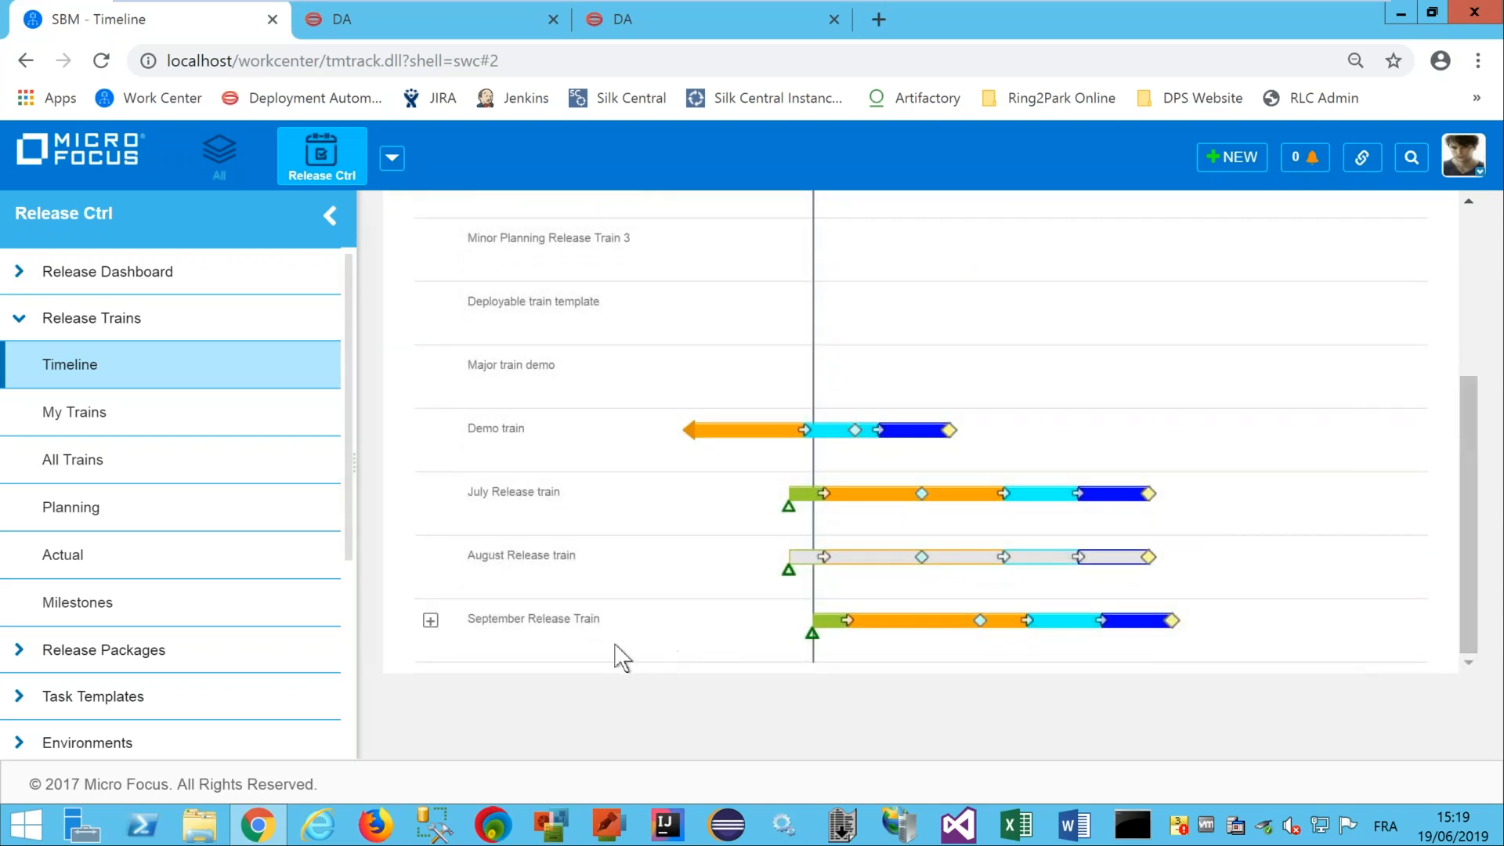
left_click(430, 622)
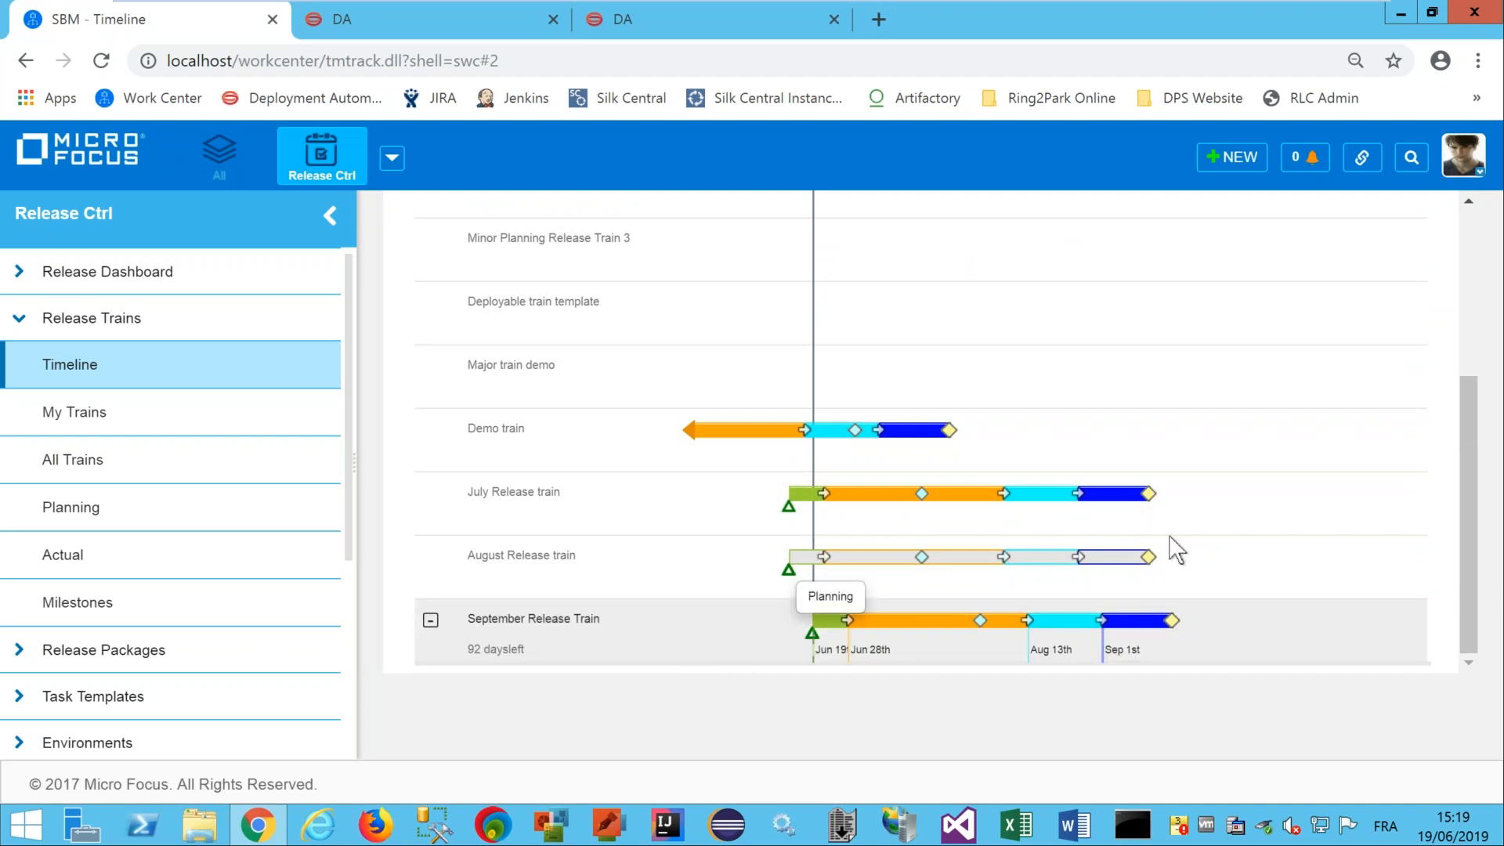
left_click_drag(1470, 416, 1470, 463)
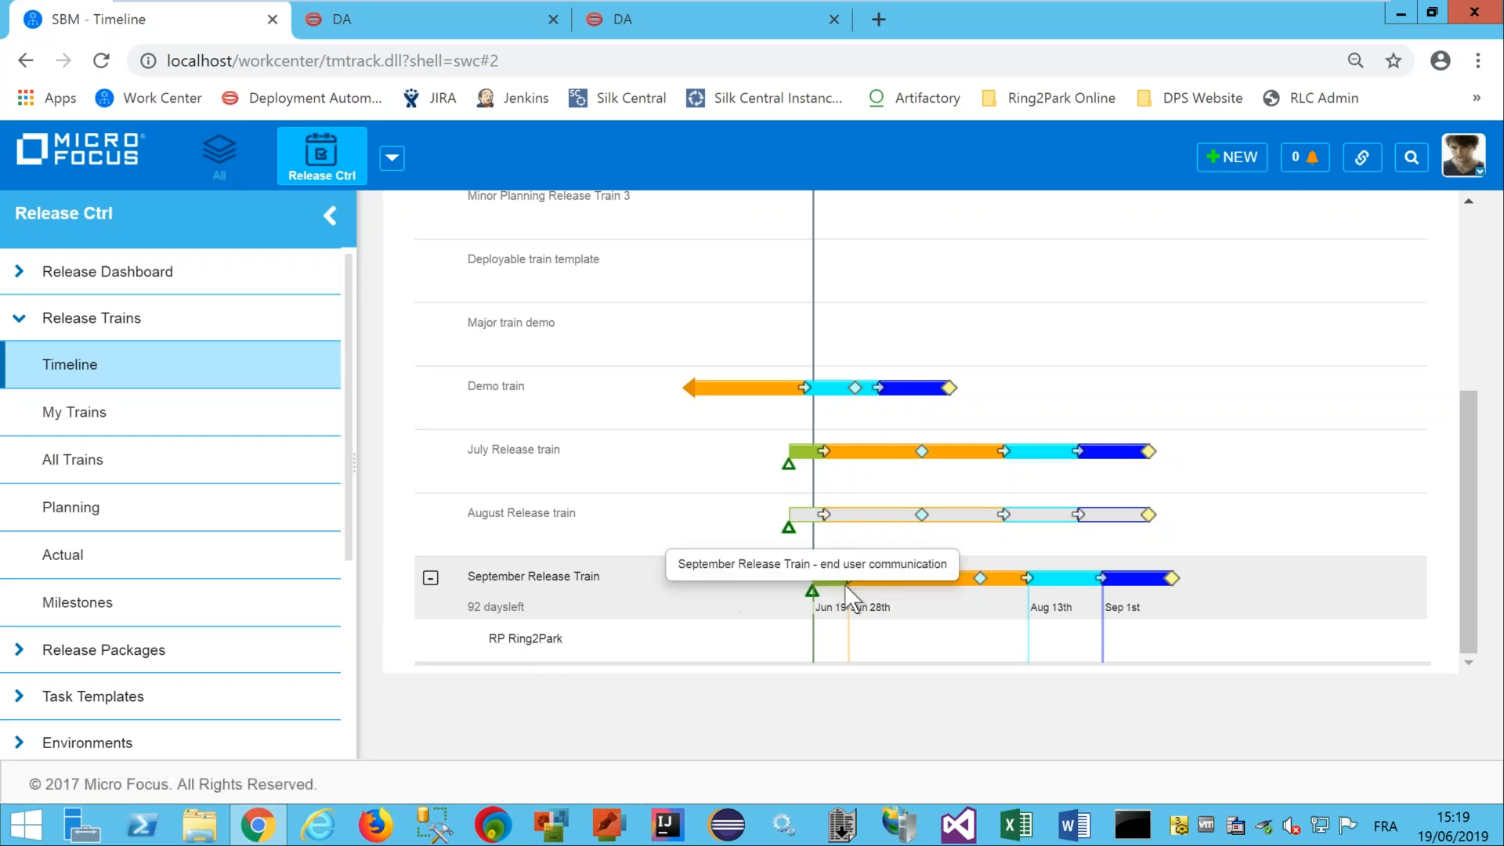
mouse_move(834, 579)
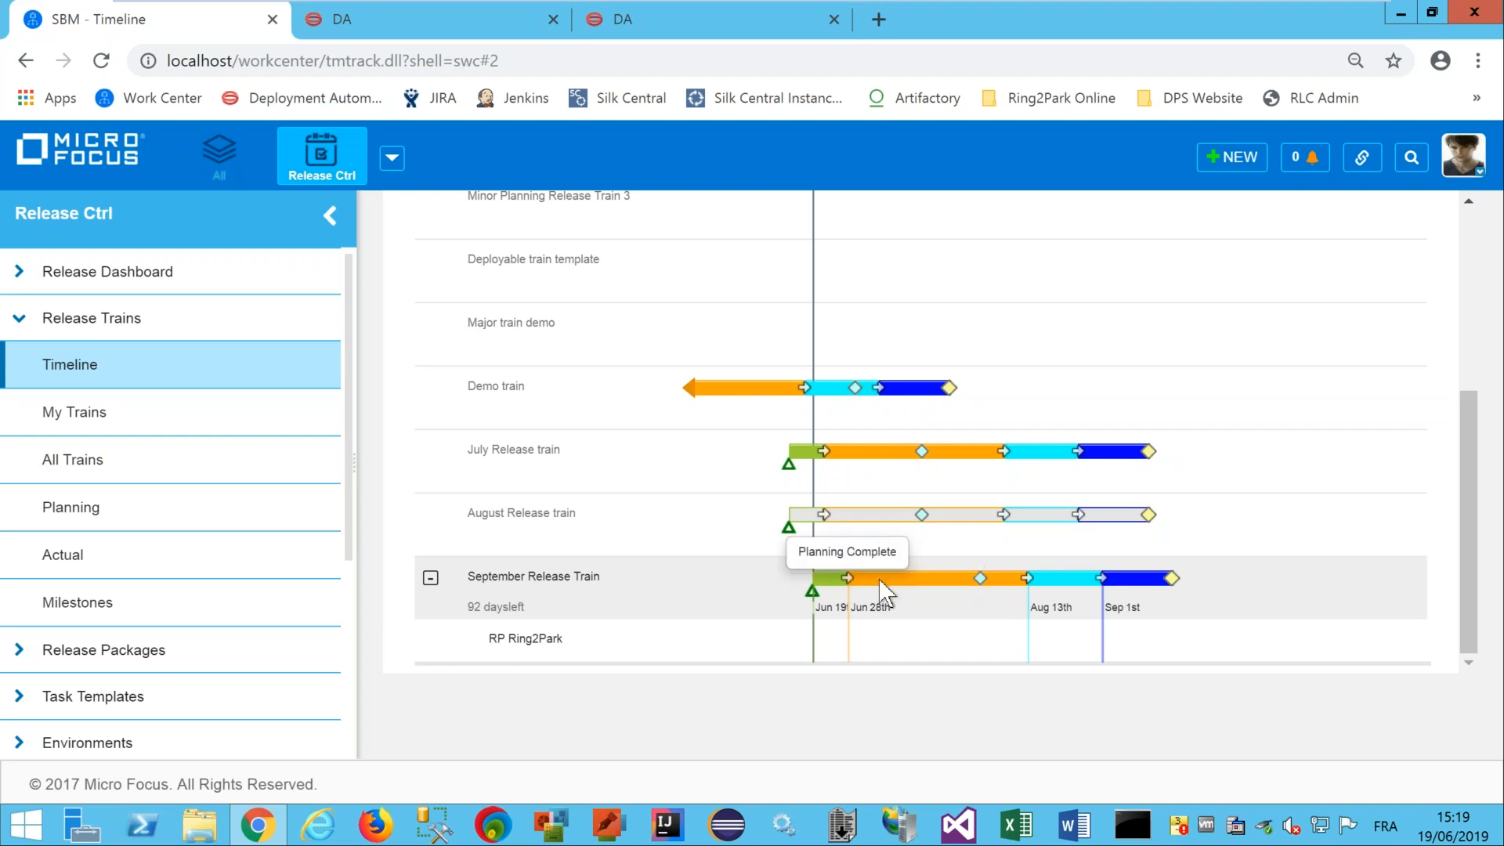
mouse_move(945, 576)
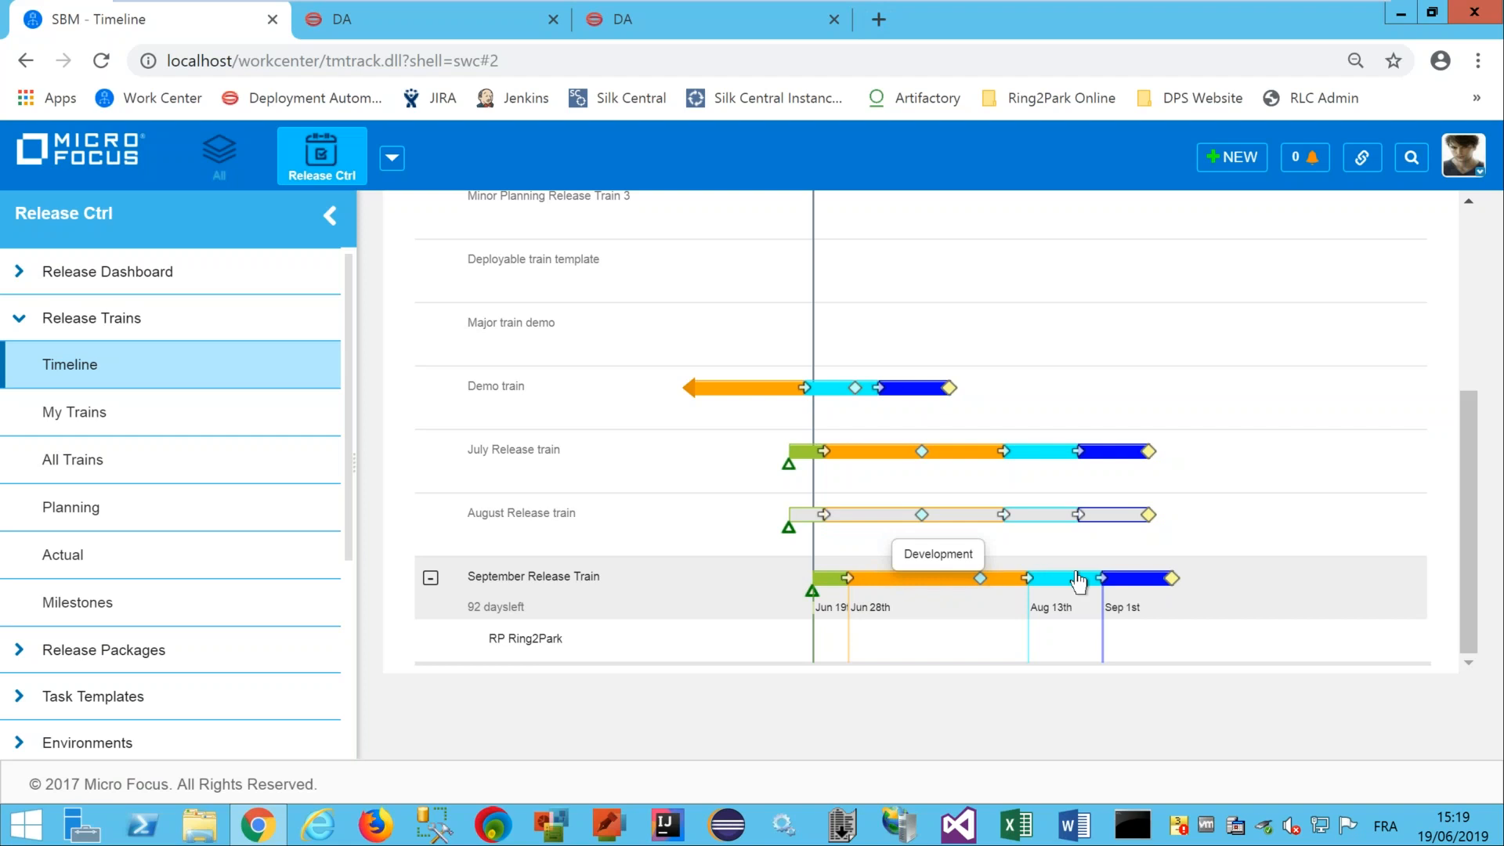
mouse_move(1128, 596)
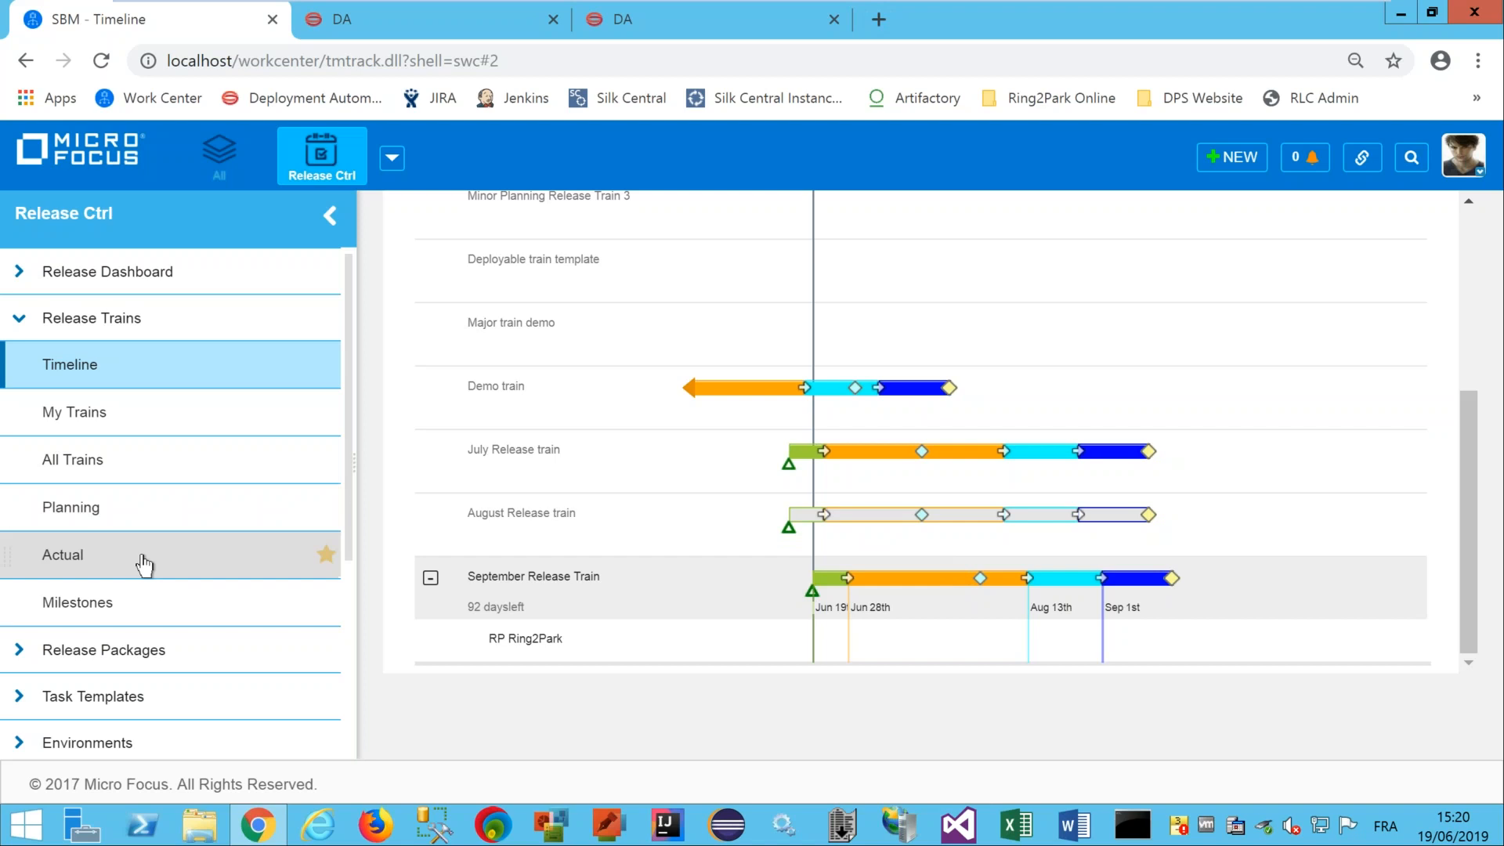
List June 19's events in the Release Trains Actual calendar, then switch to the Planning calendar.
left_click(76, 558)
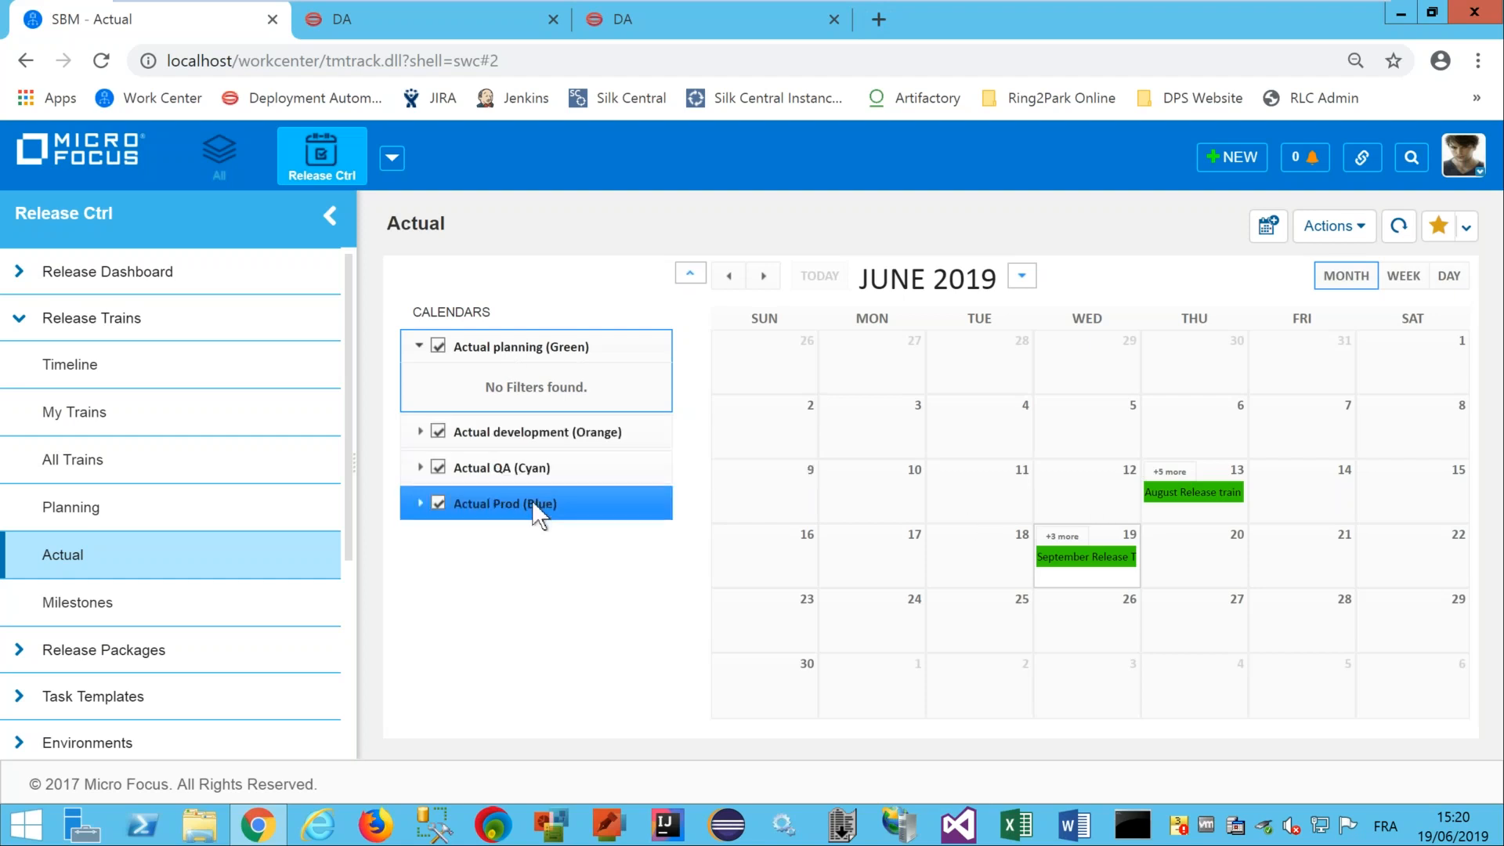
left_click(1056, 537)
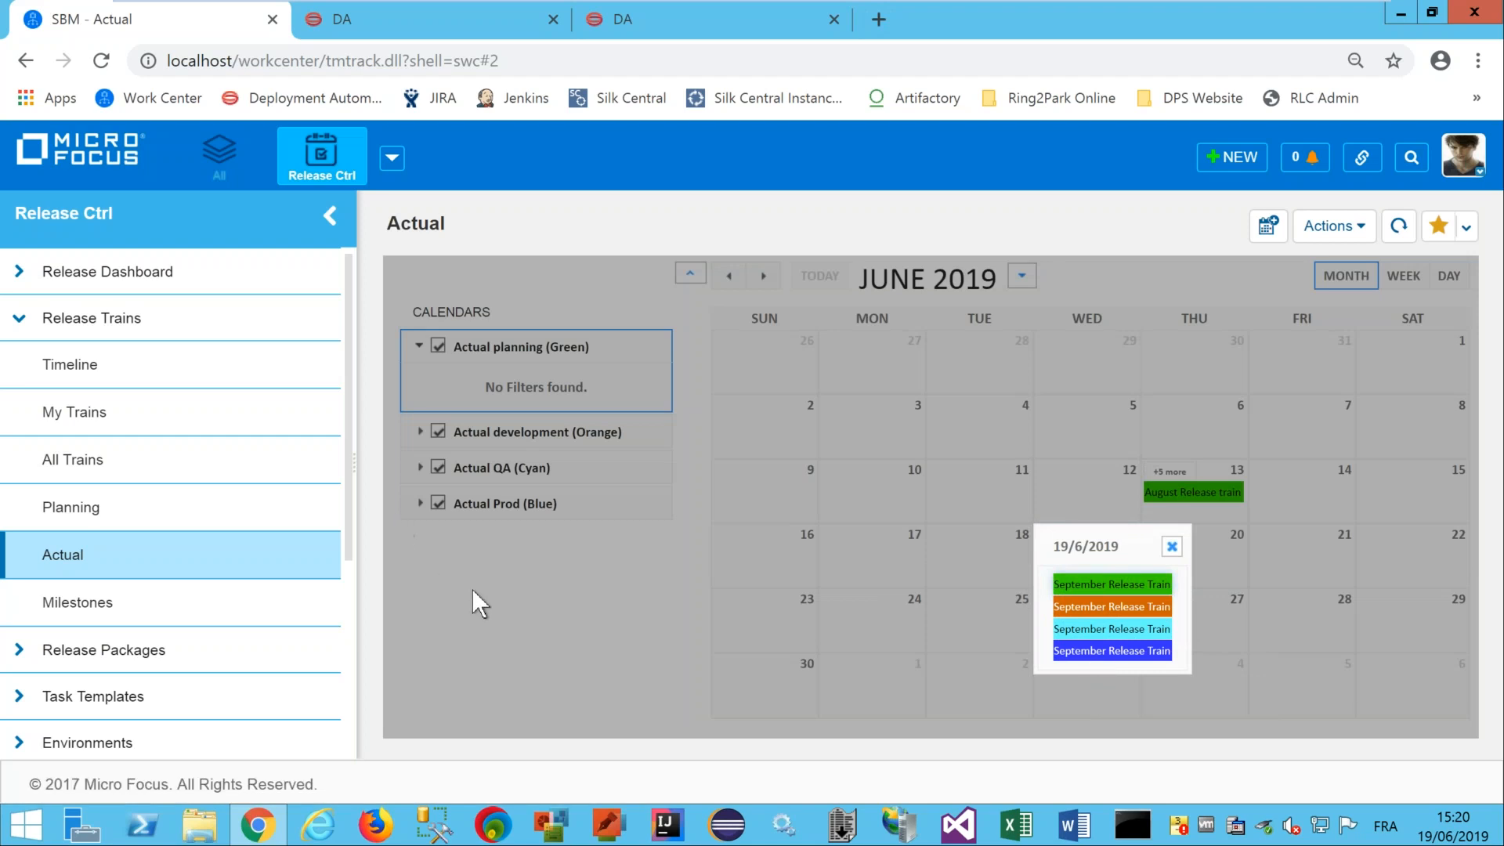
left_click(105, 510)
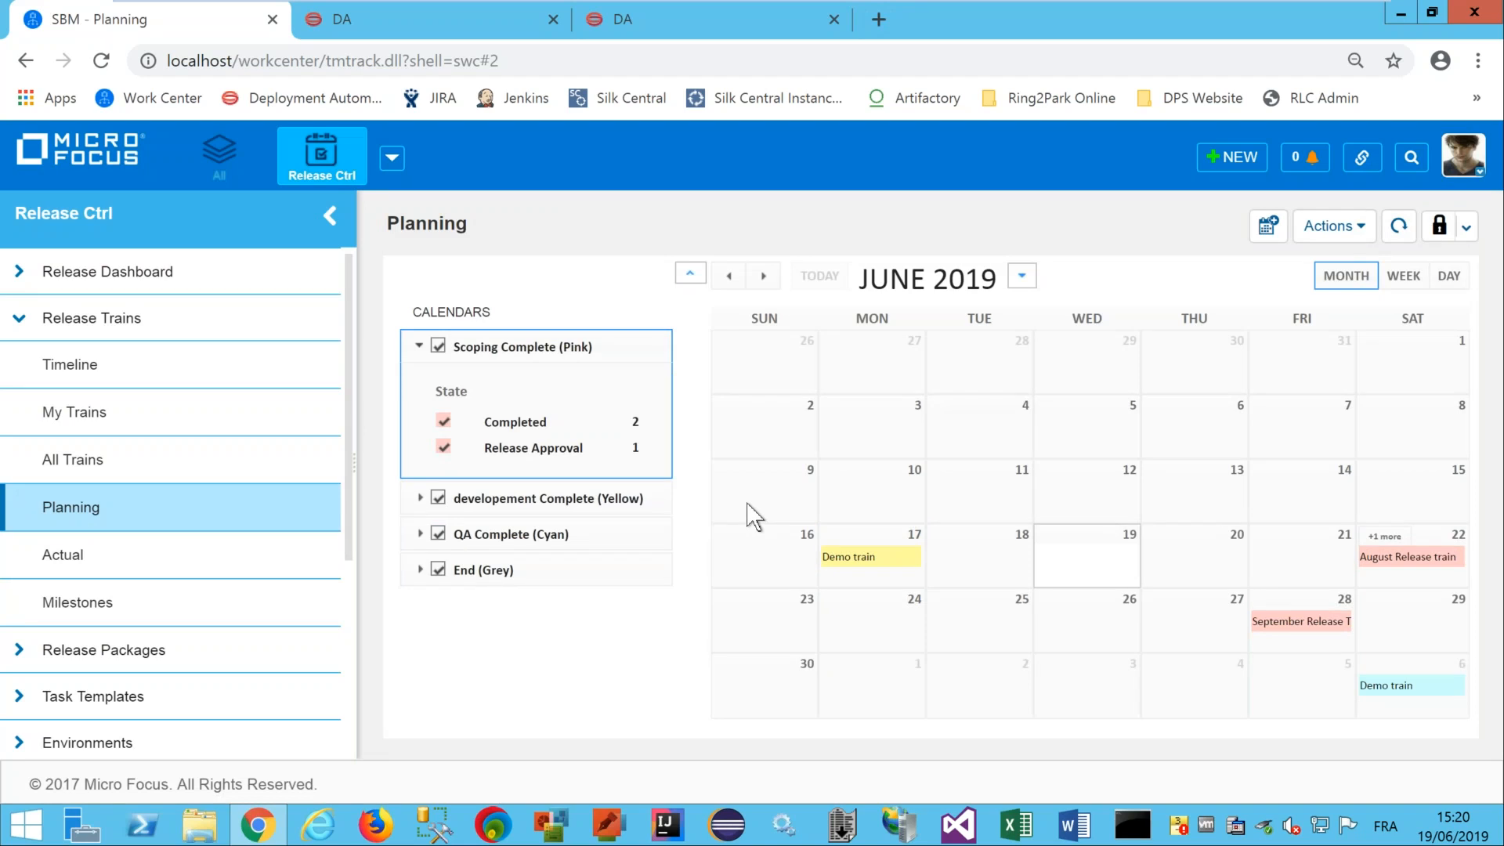
Show the QA Complete (Cyan) state filters and advance the Planning calendar to September 2019.
left_click(515, 532)
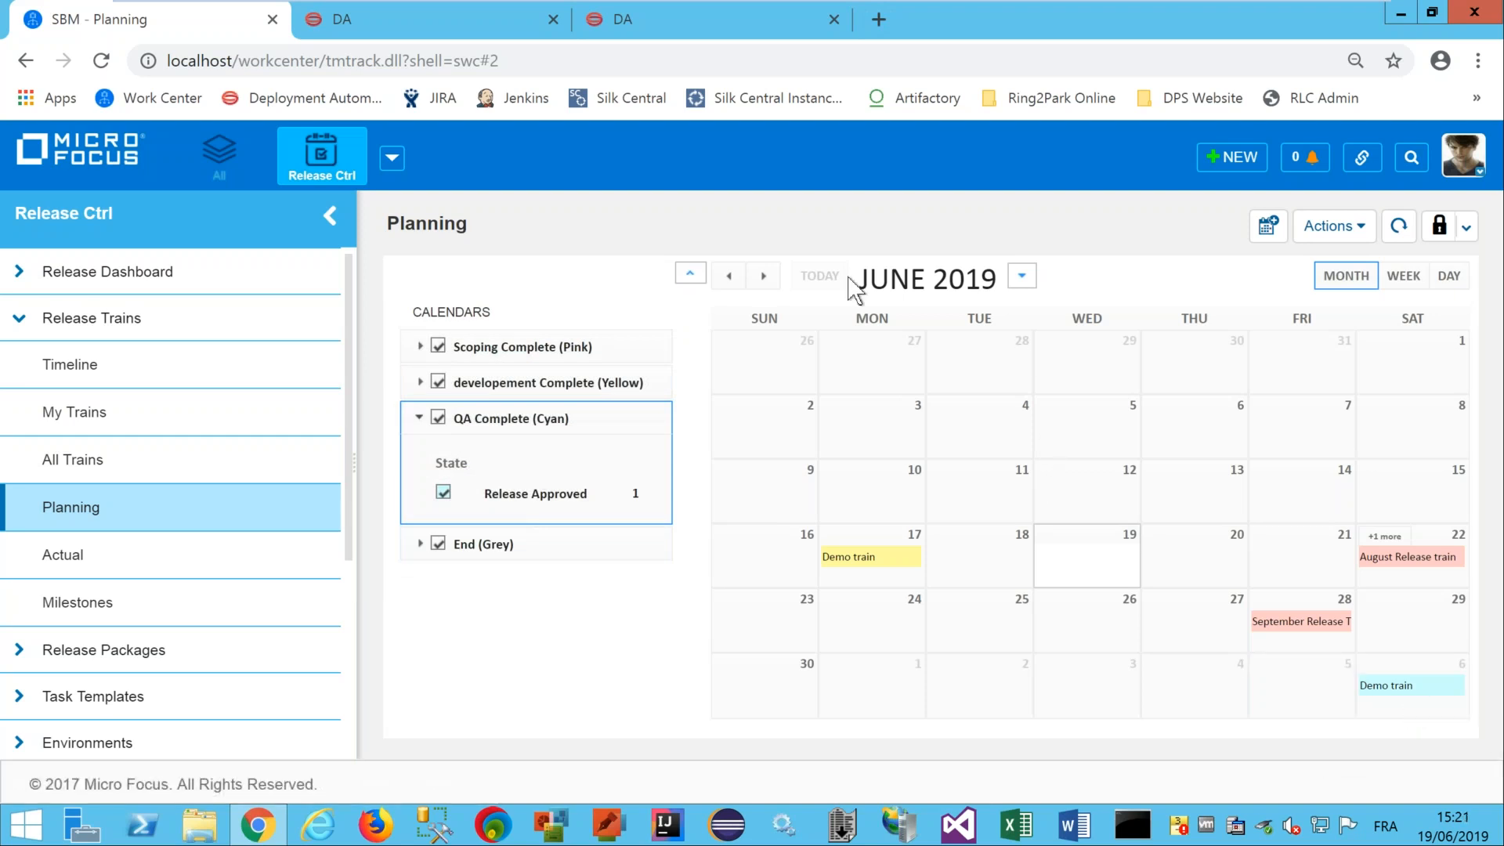
left_click(763, 277)
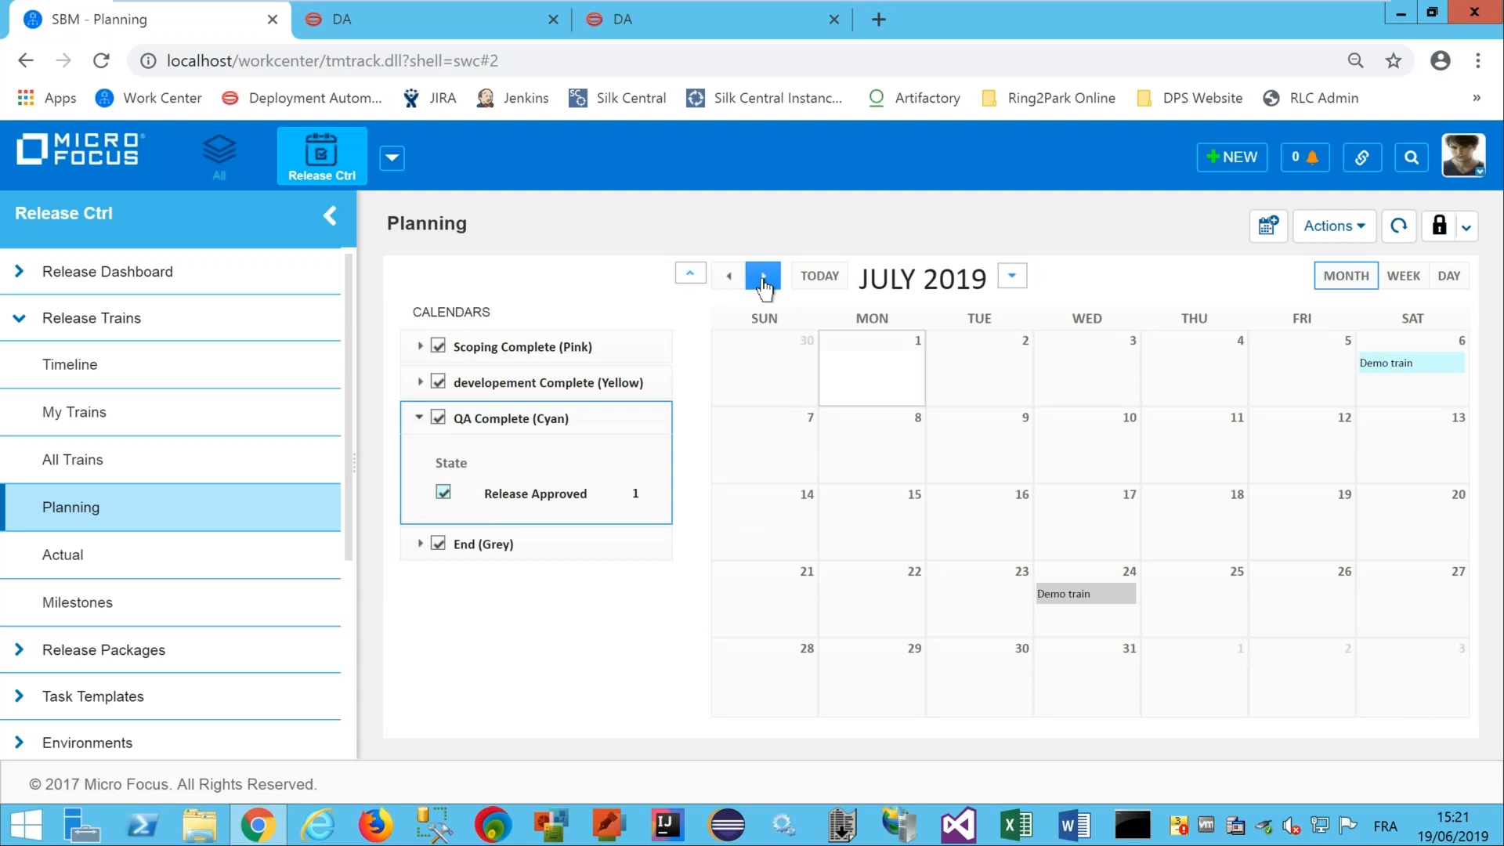
left_click(763, 277)
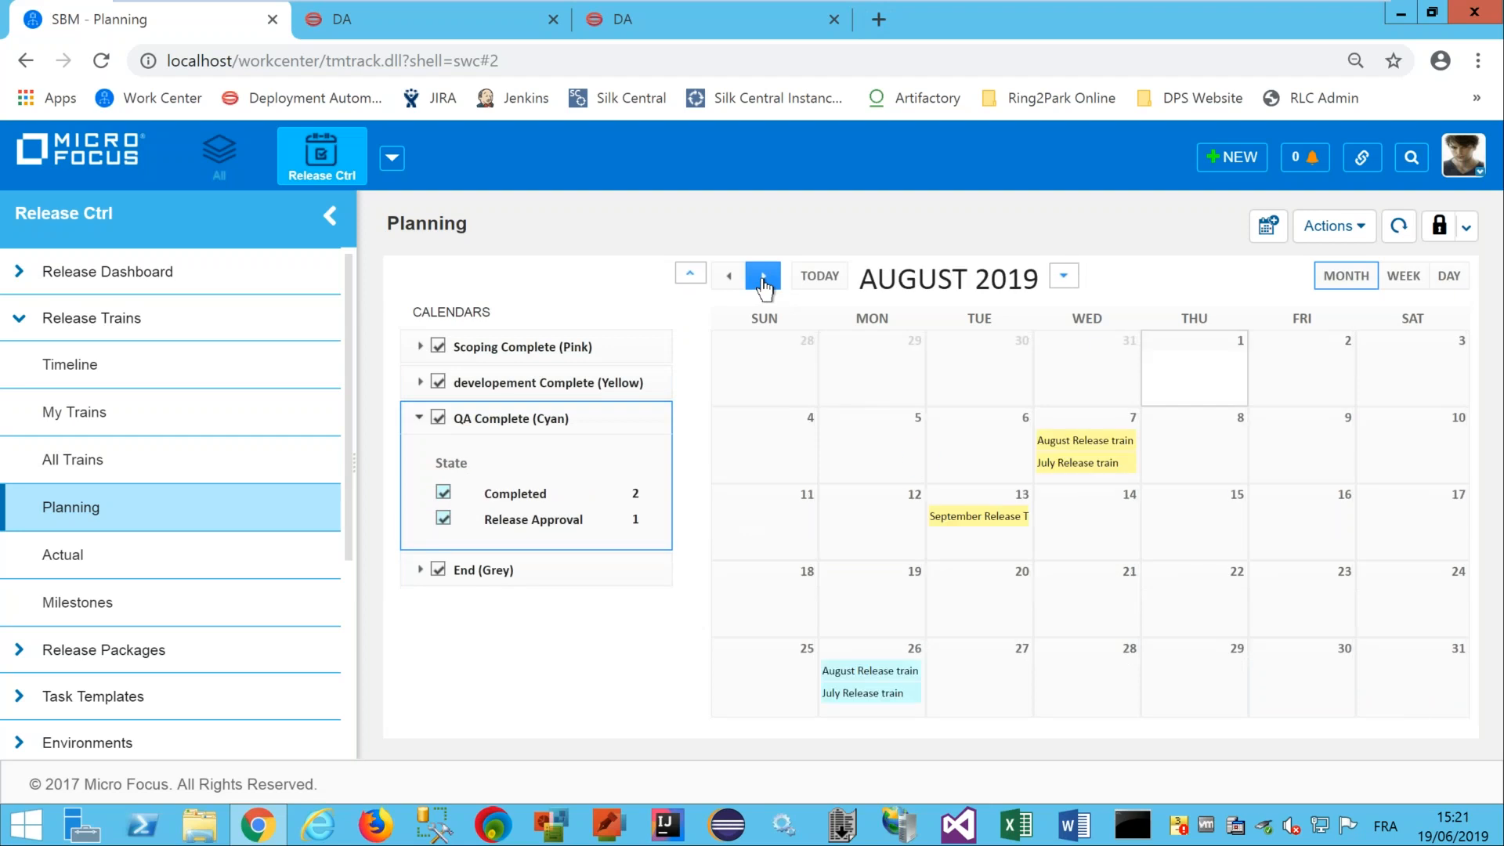
left_click(763, 278)
mouse_move(762, 381)
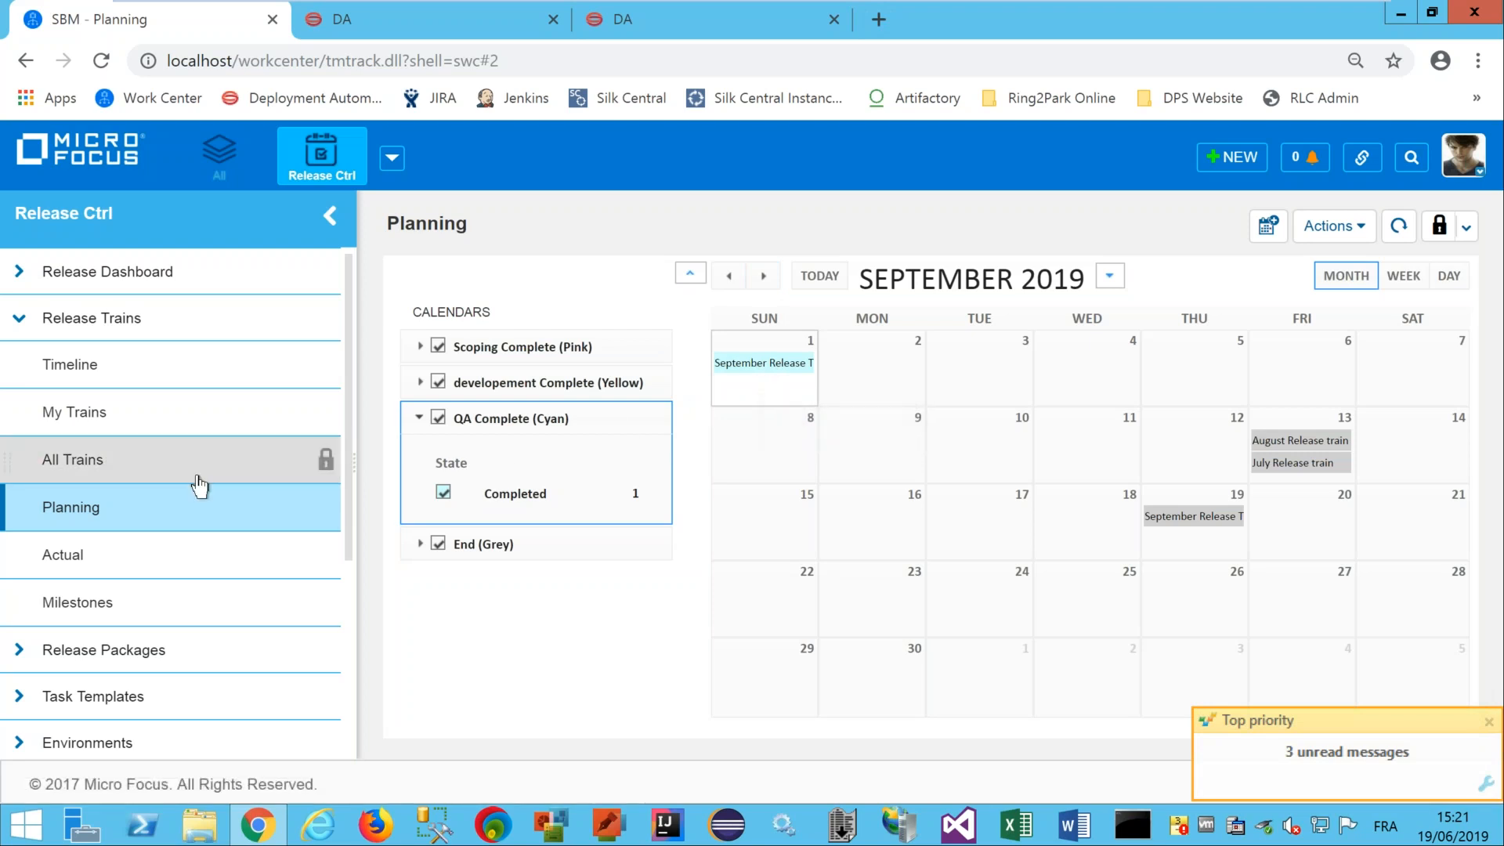
Switch to Release Packages, view all packages by State, and open their Actual calendar for June 2019.
left_click(21, 316)
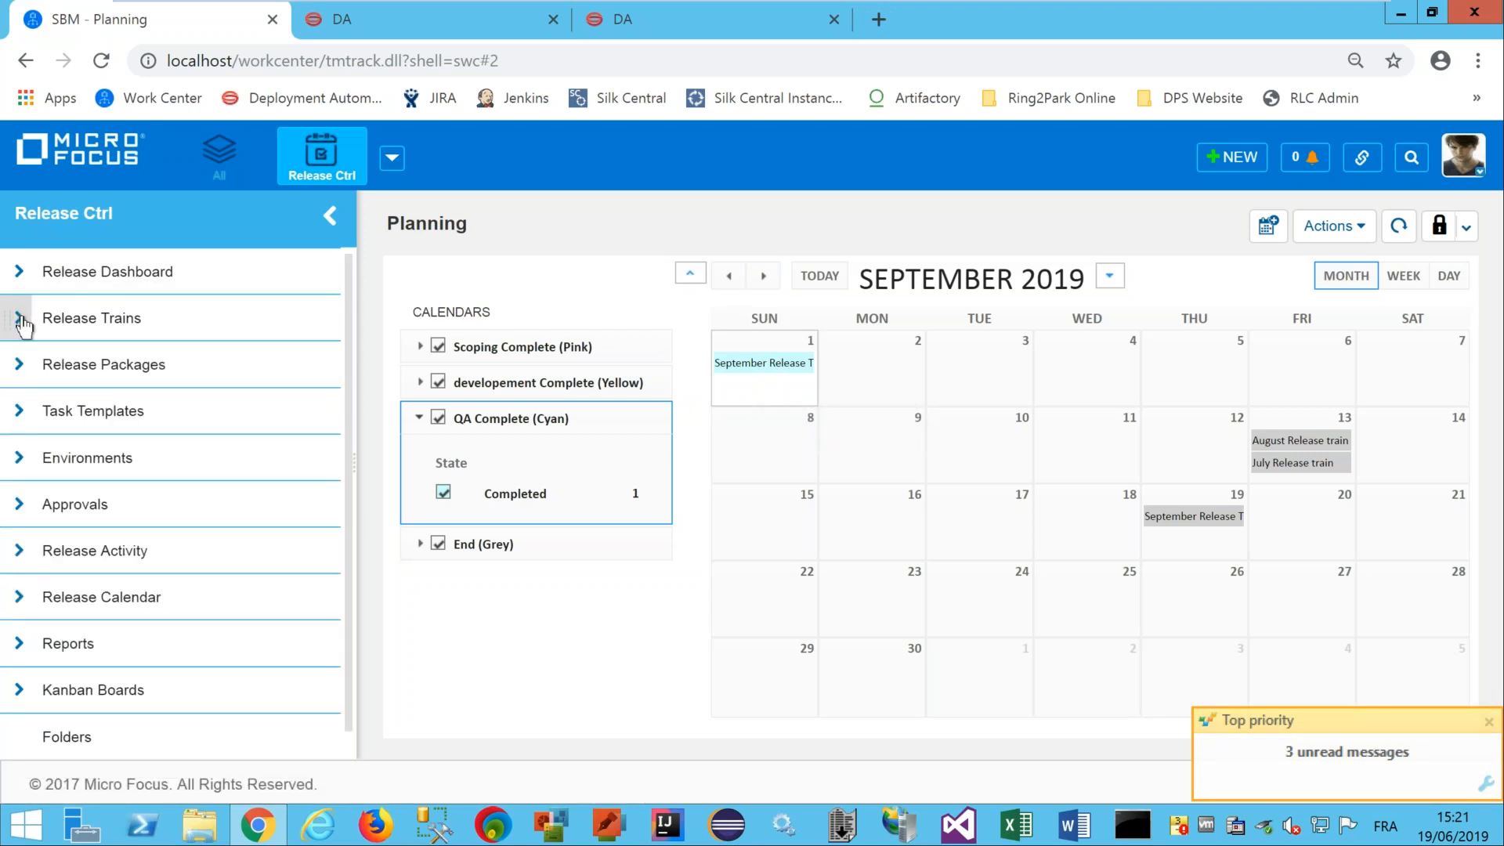
left_click(18, 367)
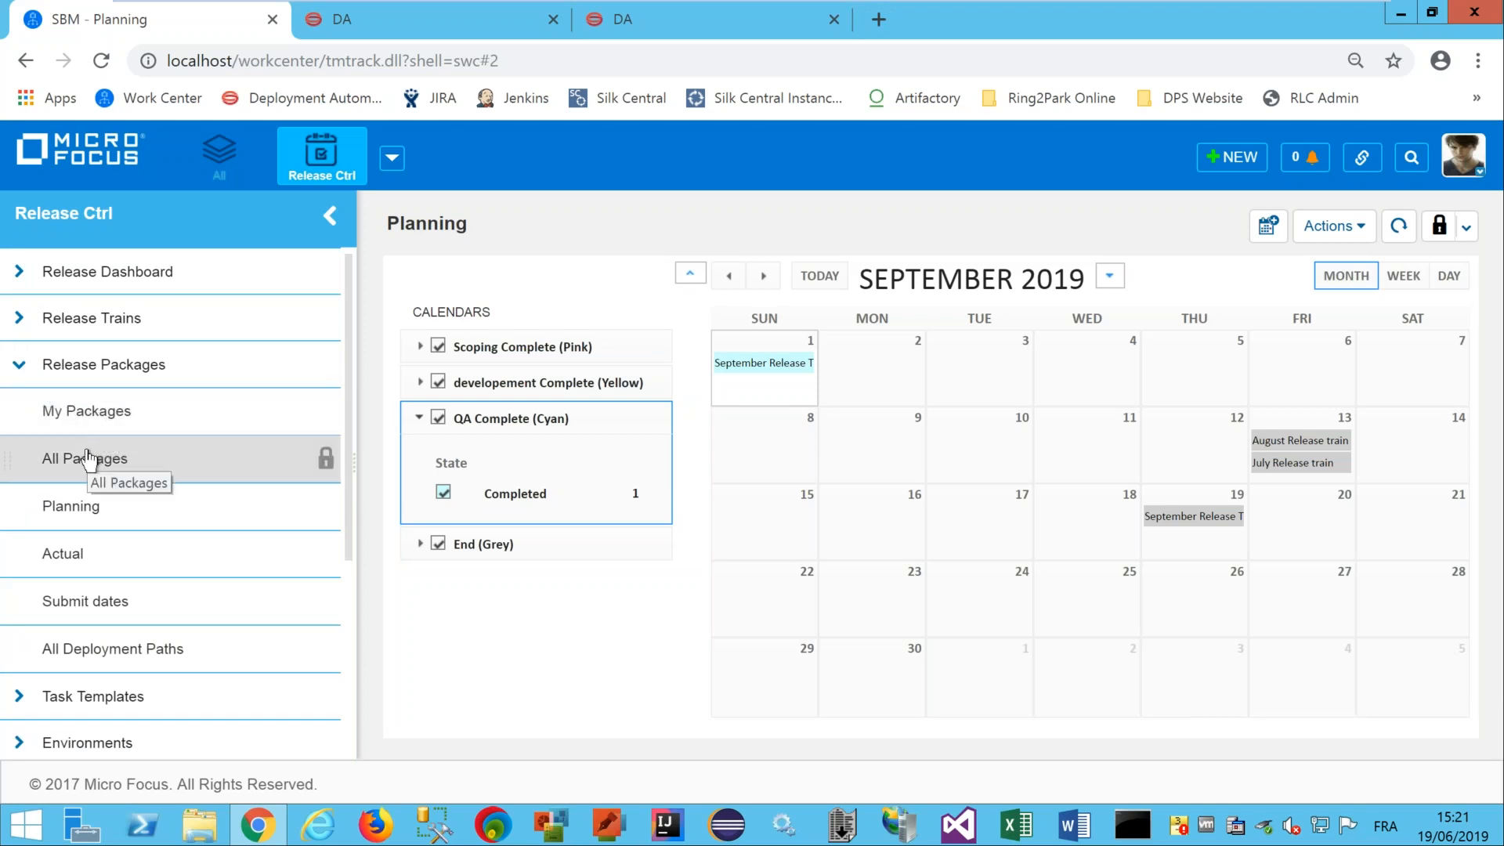
left_click(91, 410)
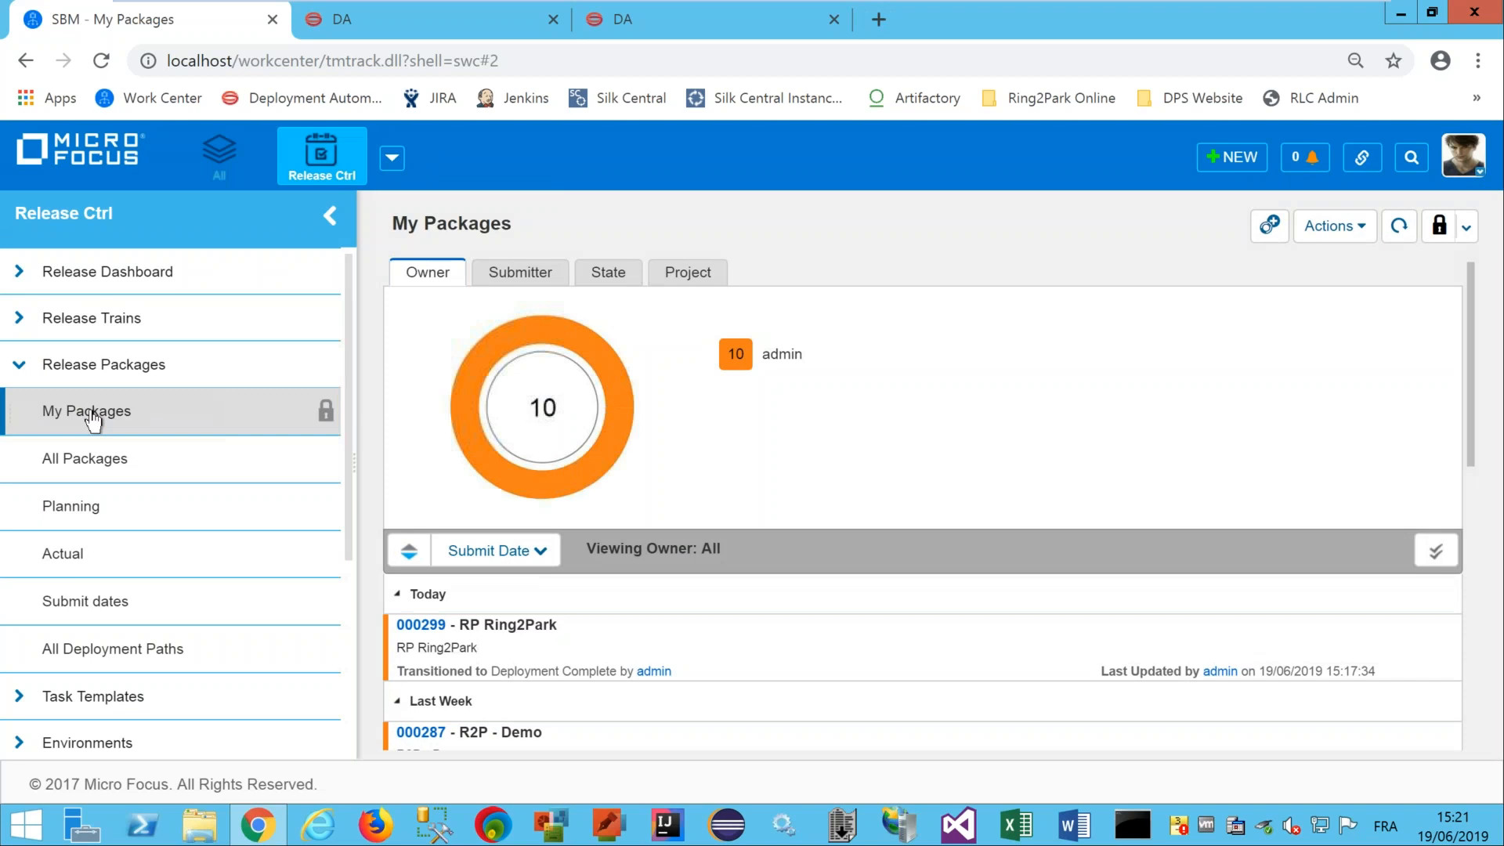
left_click(93, 468)
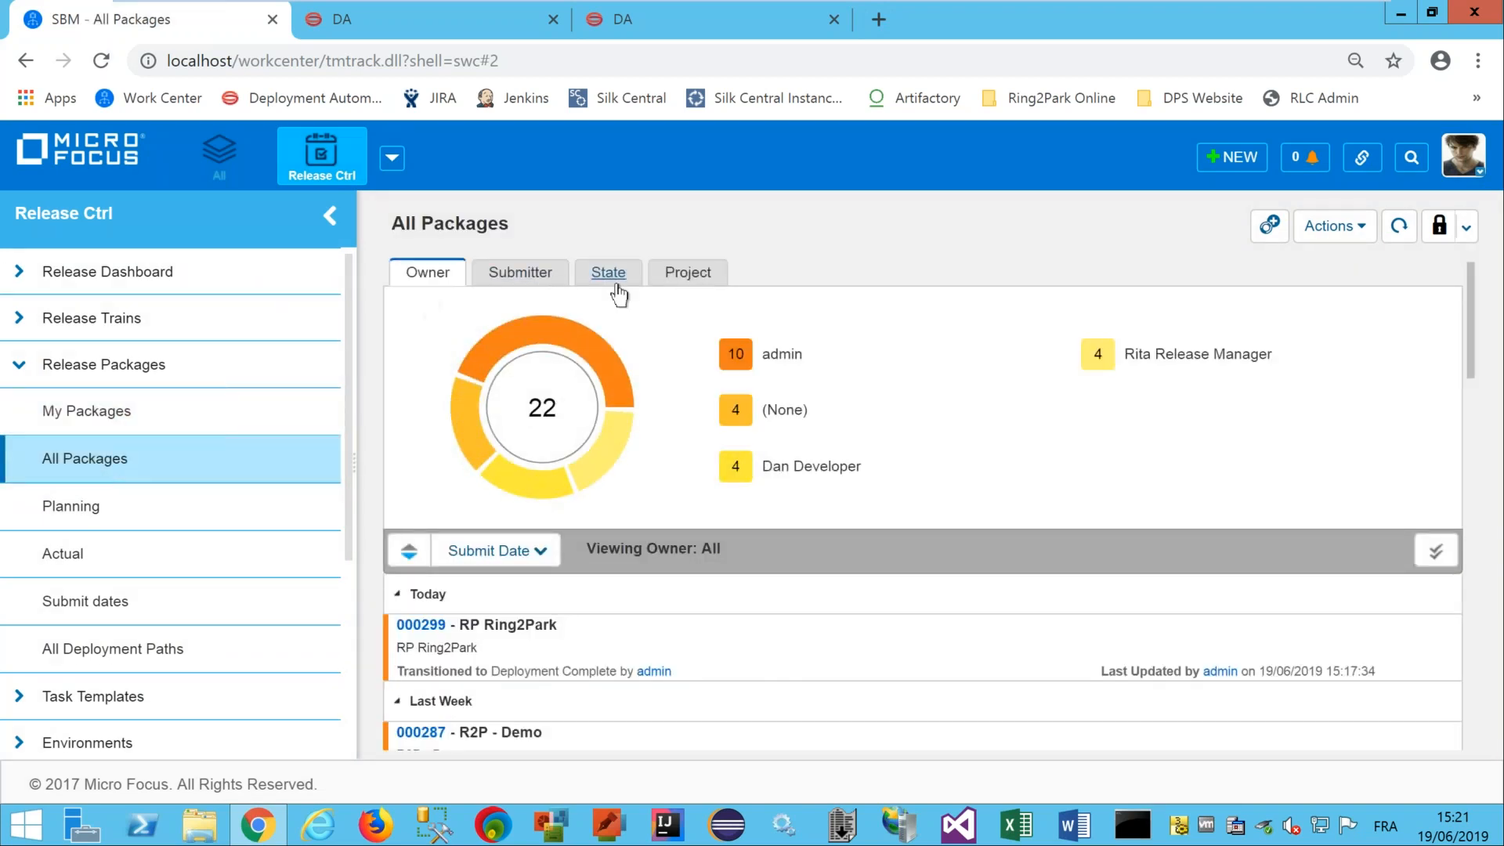
left_click(608, 285)
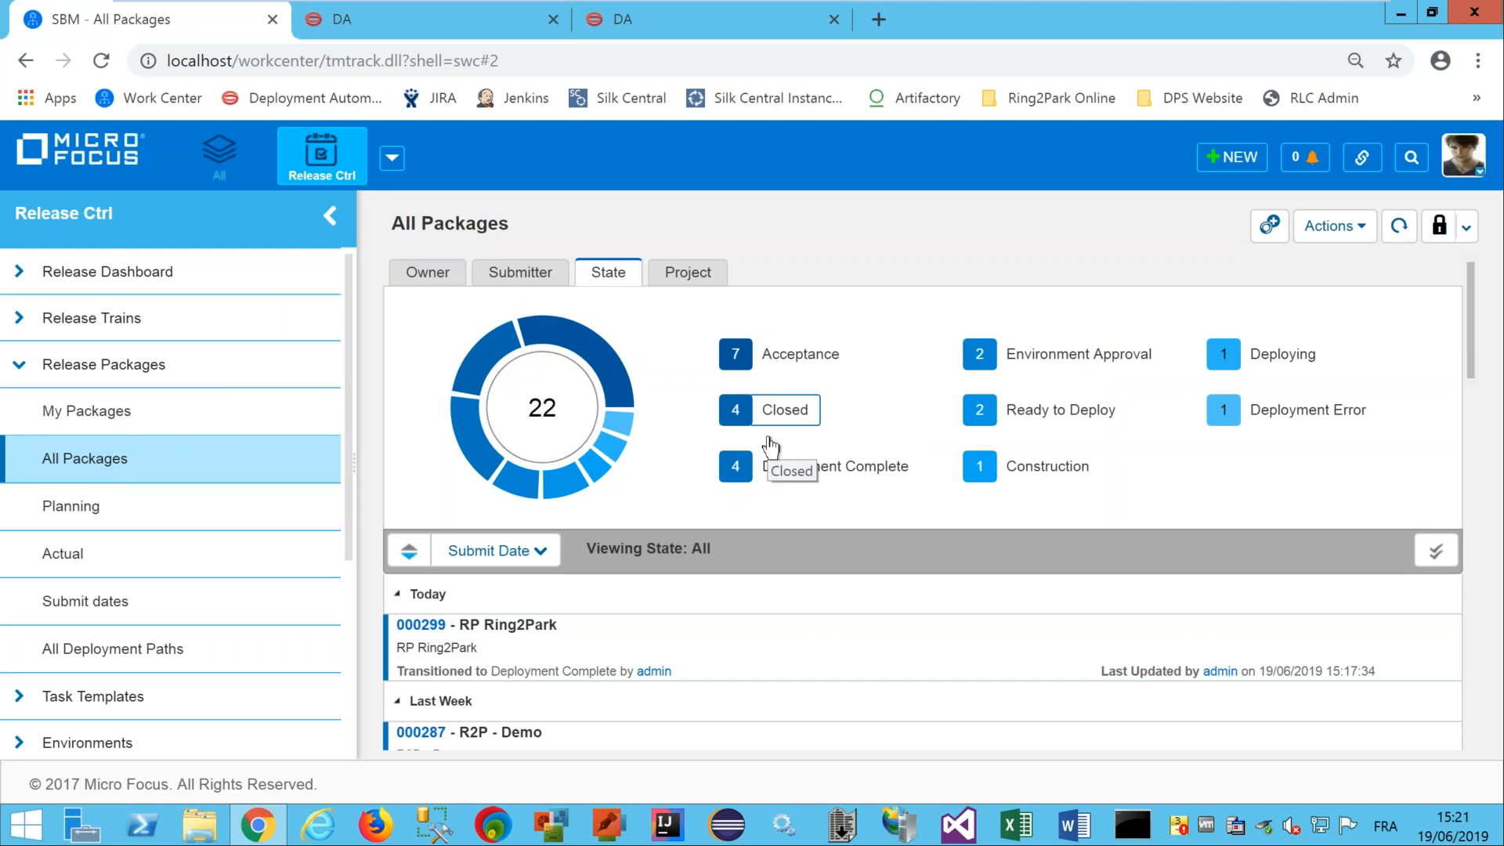
left_click(69, 554)
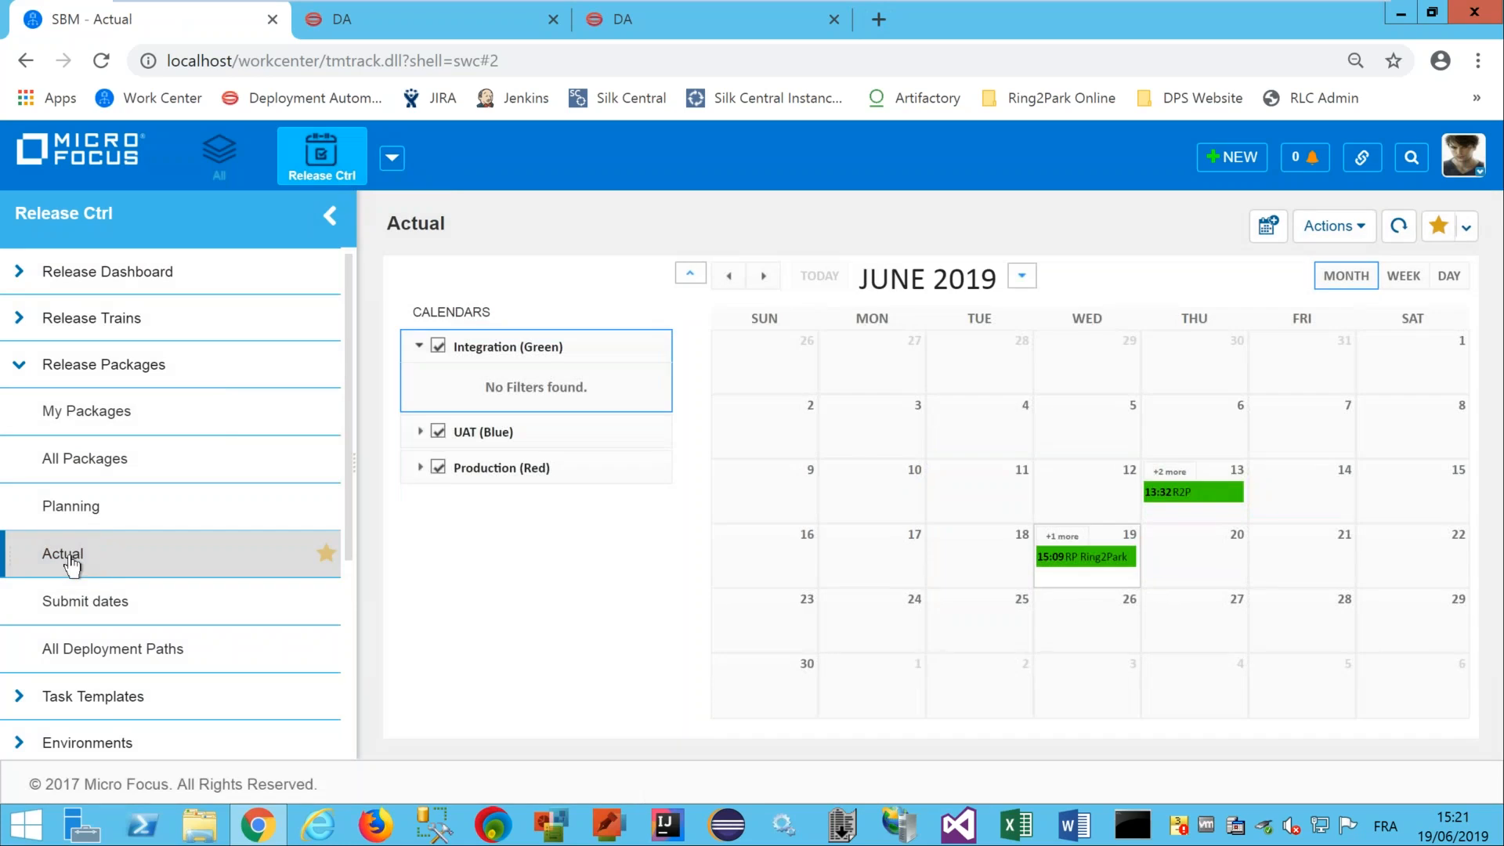
List RP Ring2Park's June 19 events (15:09 Integration, 15:16 Production) and collapse Release Packages.
left_click(1063, 537)
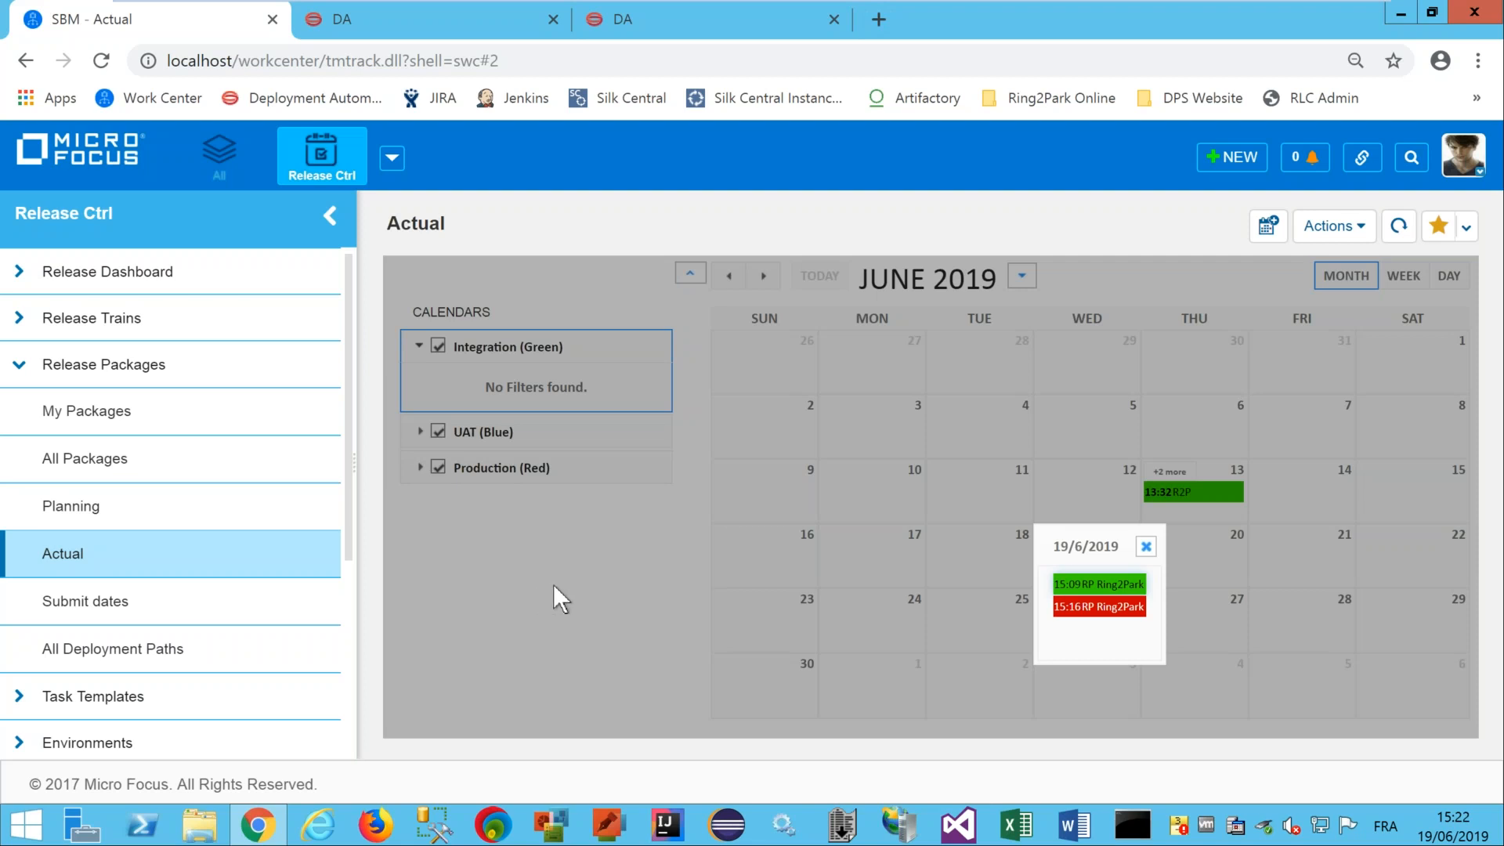
left_click(19, 364)
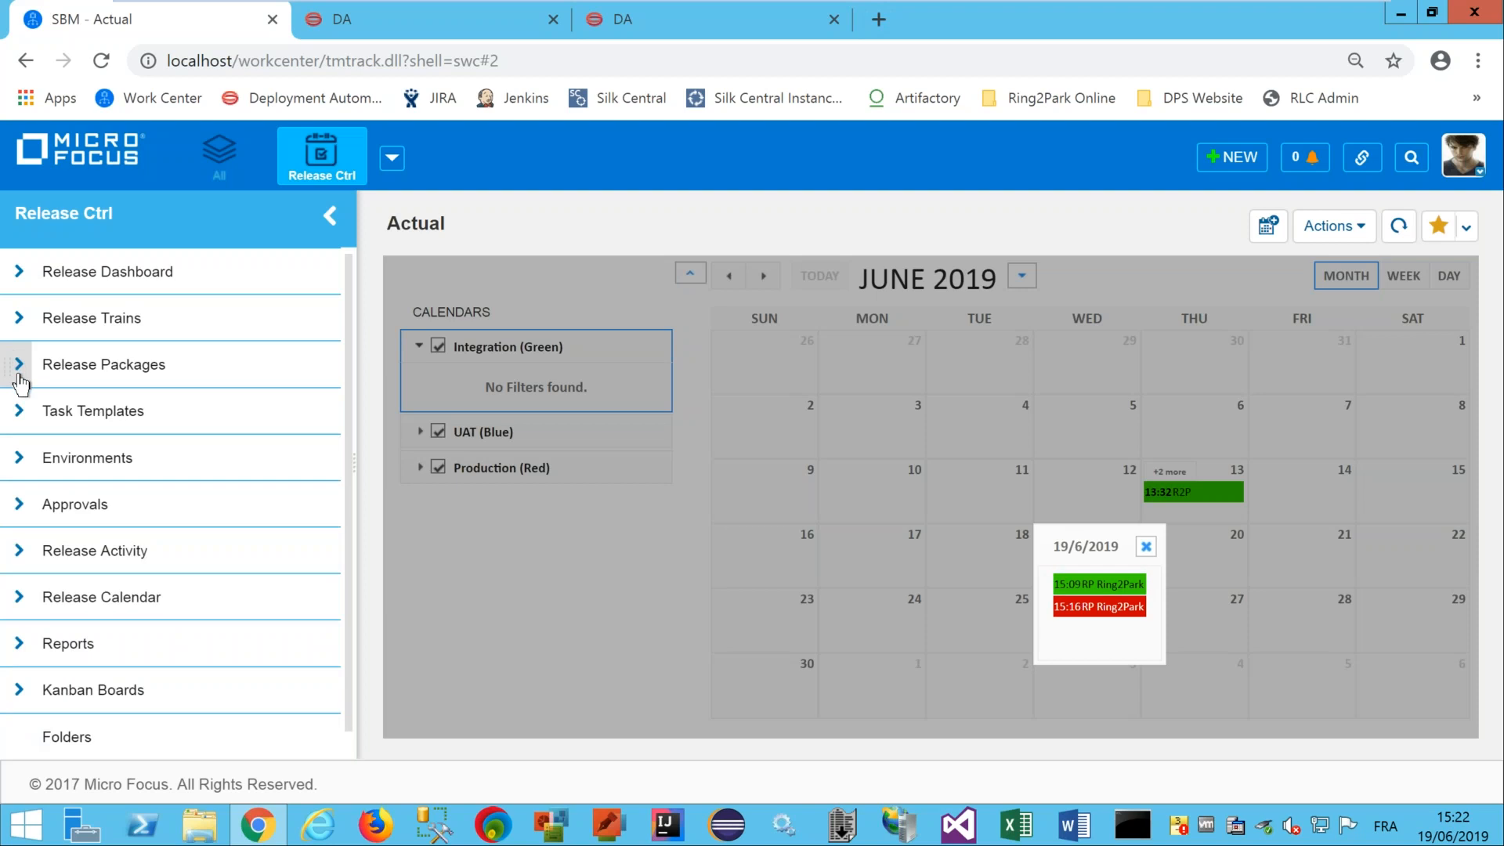
left_click(31, 656)
Open the Applications report listing six Ring2Park release packages, then the Release packages overview Kanban board.
left_click(99, 709)
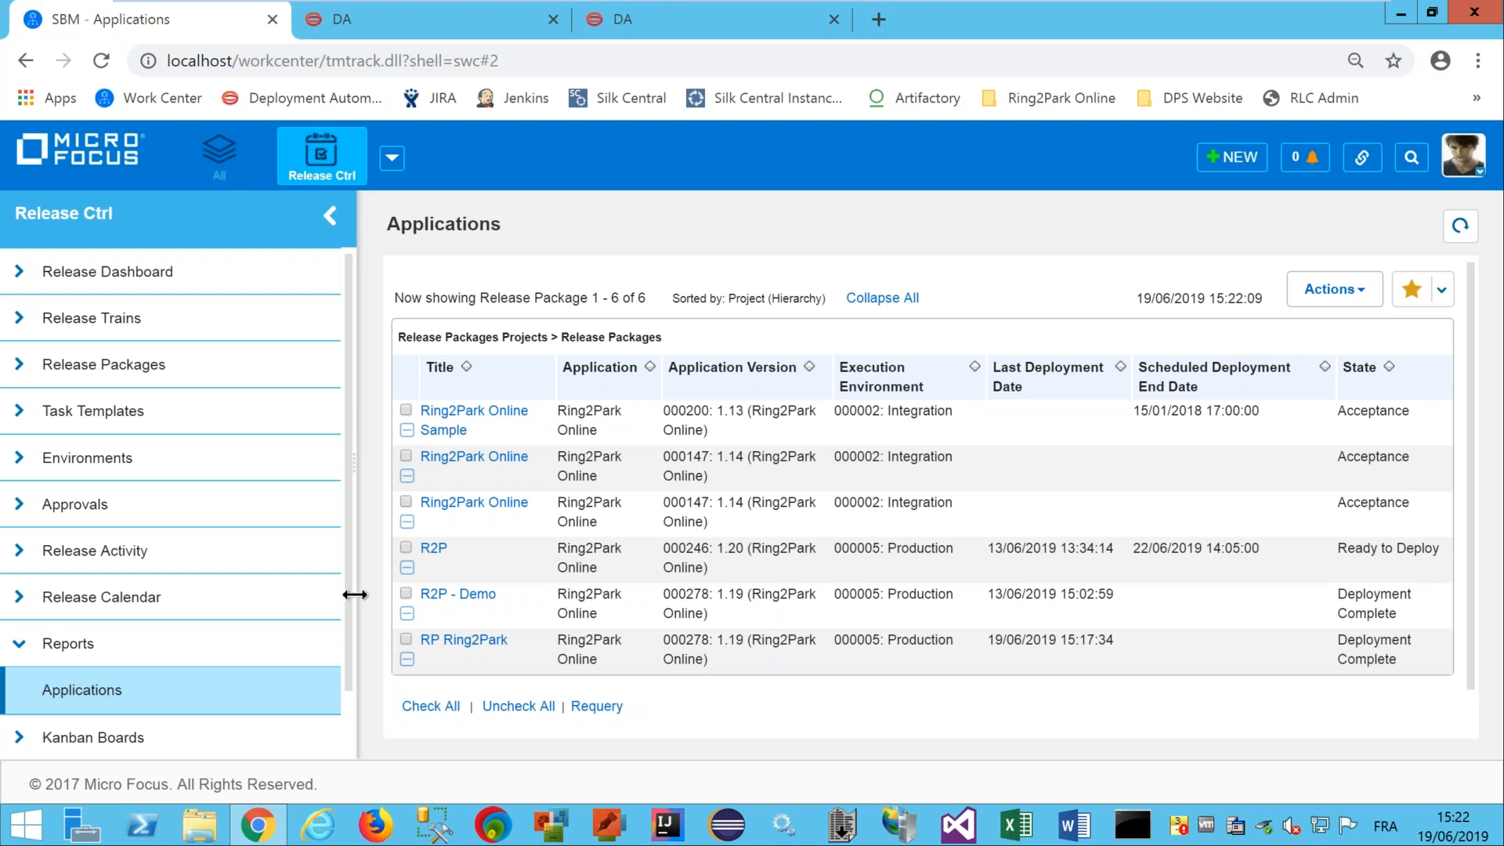
left_click_drag(349, 598, 346, 663)
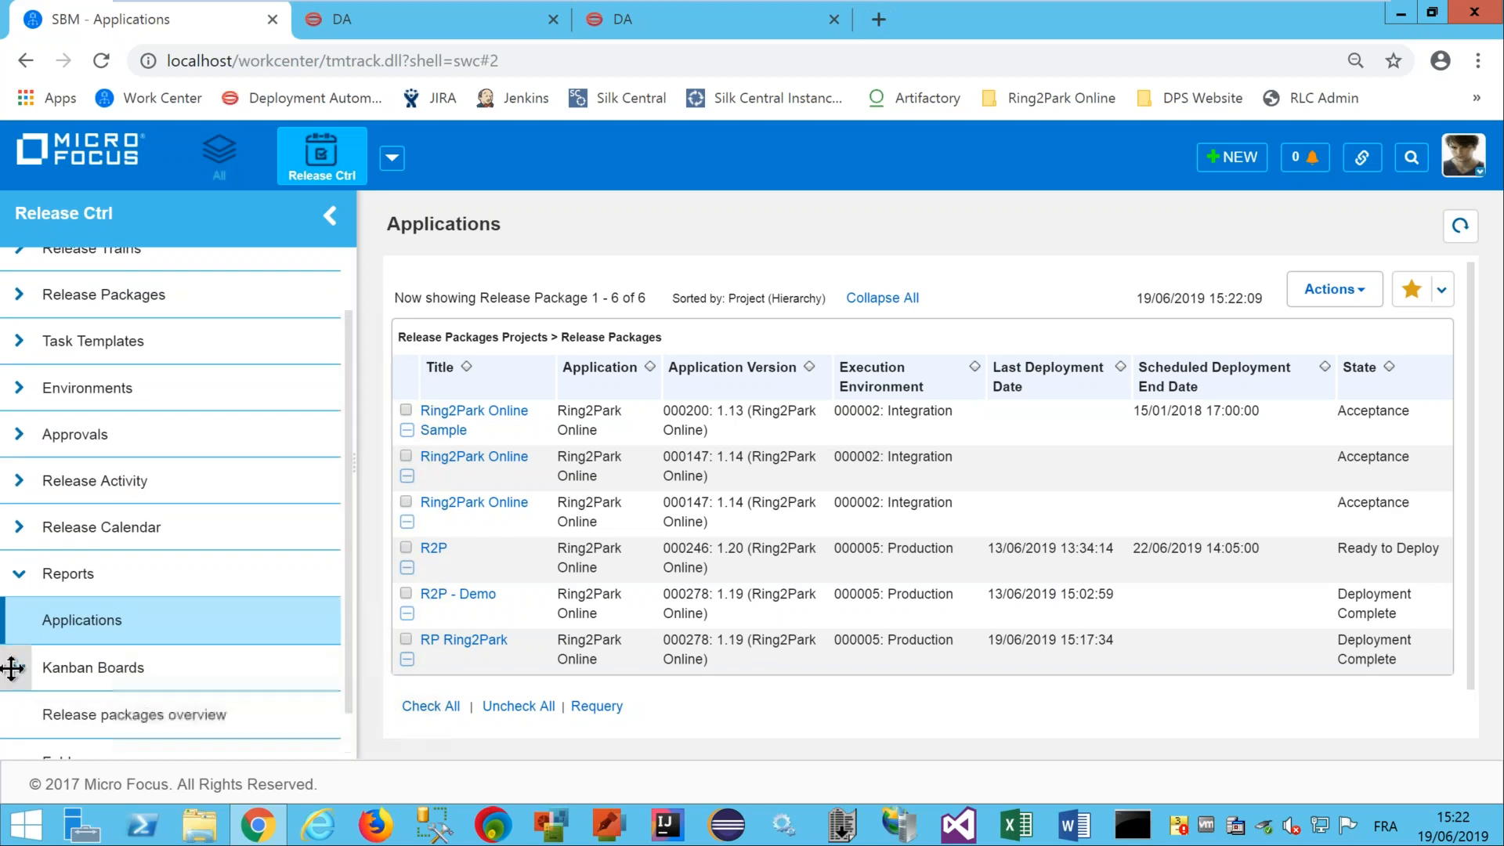
left_click(99, 714)
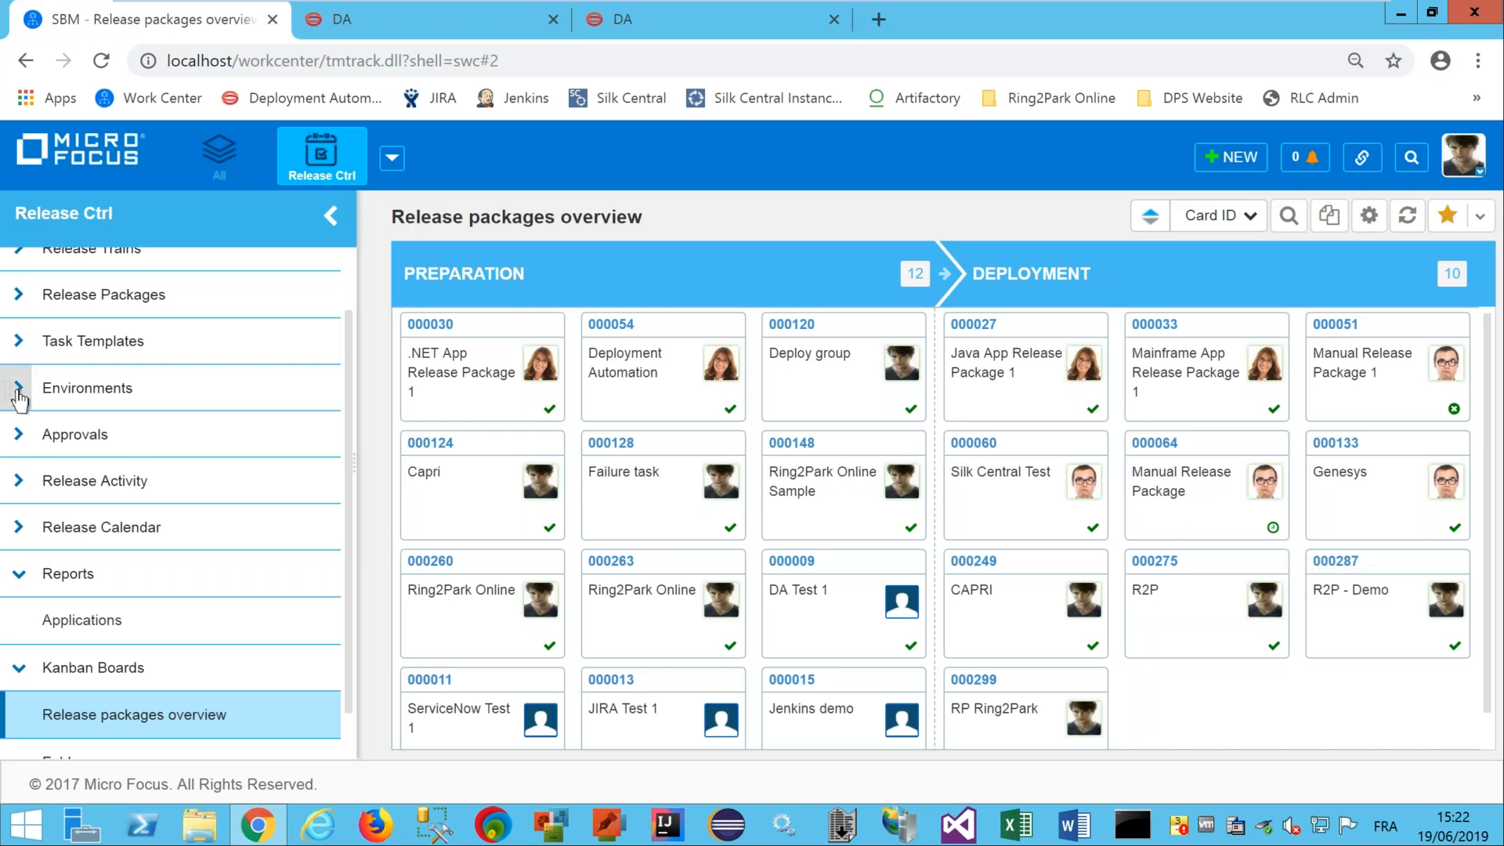
Expand Environments and open the June 2019 environment Maintenance Calendar.
left_click(19, 392)
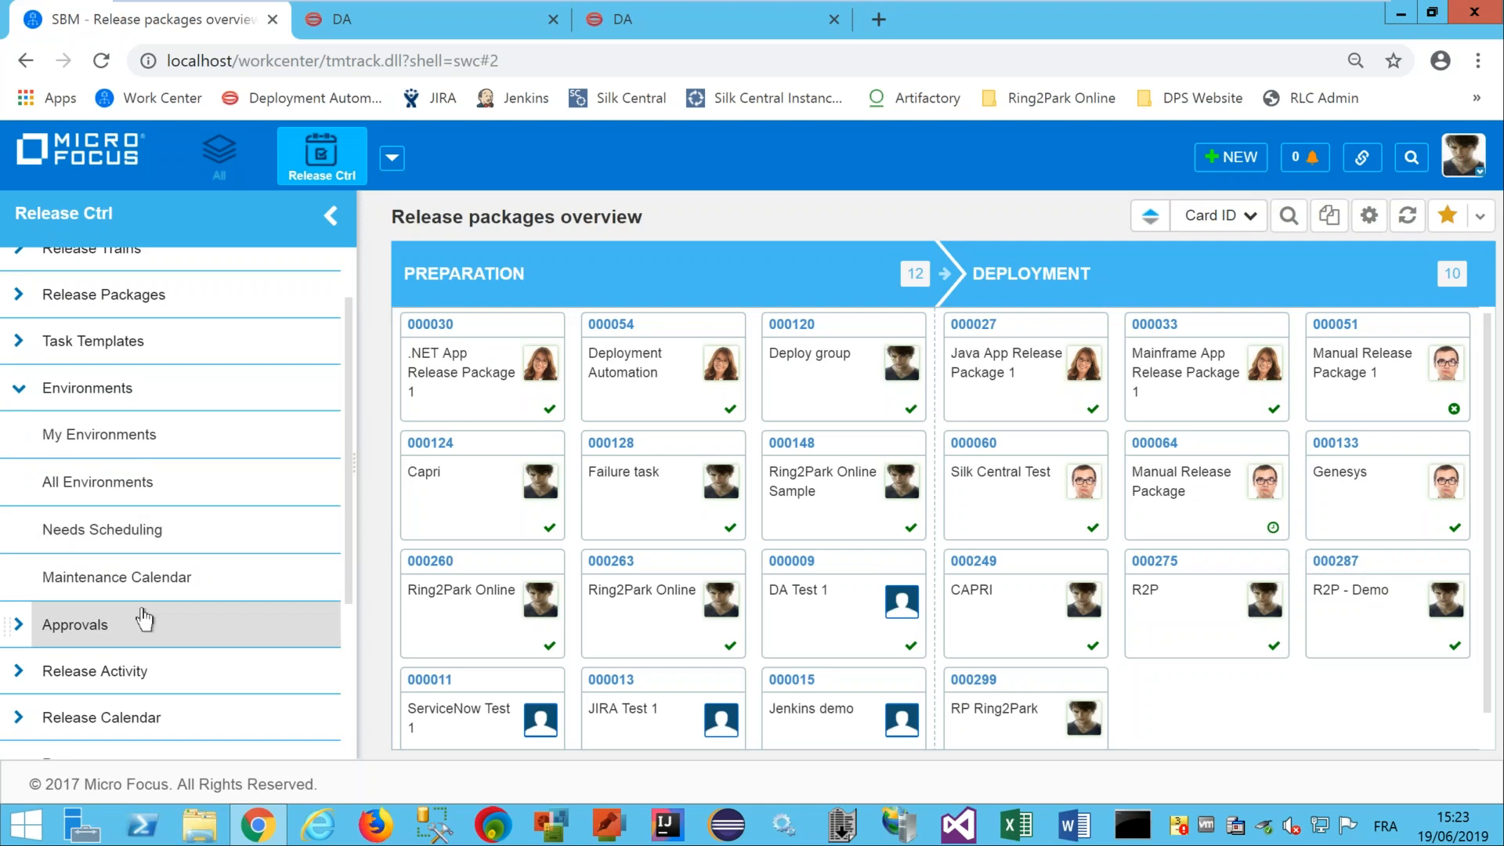
left_click(156, 581)
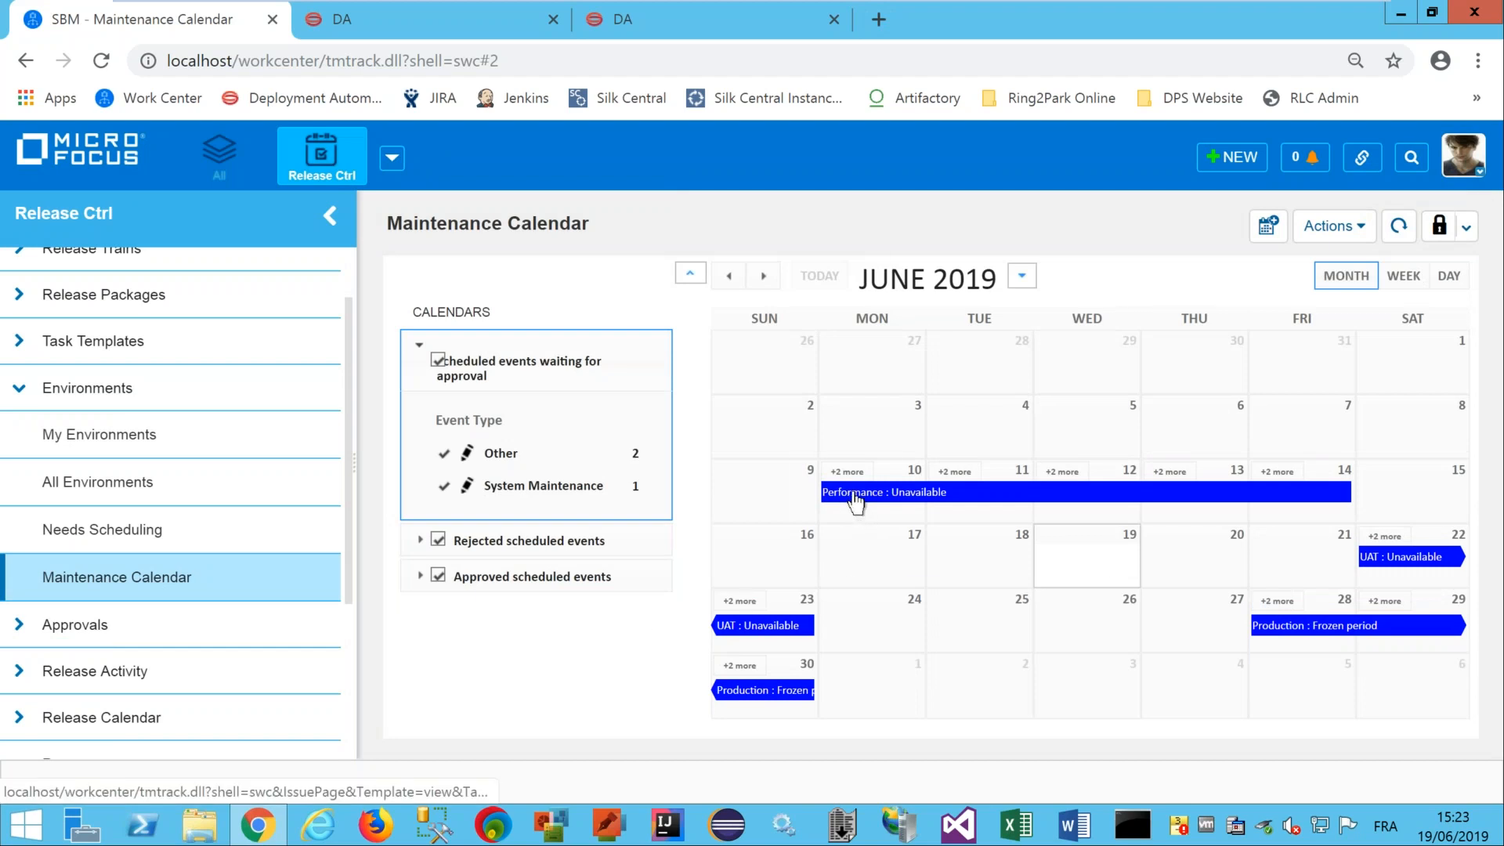
Review the Maintenance Calendar events, then minimize the virtual machine to reveal the Windows desktop.
mouse_move(853, 502)
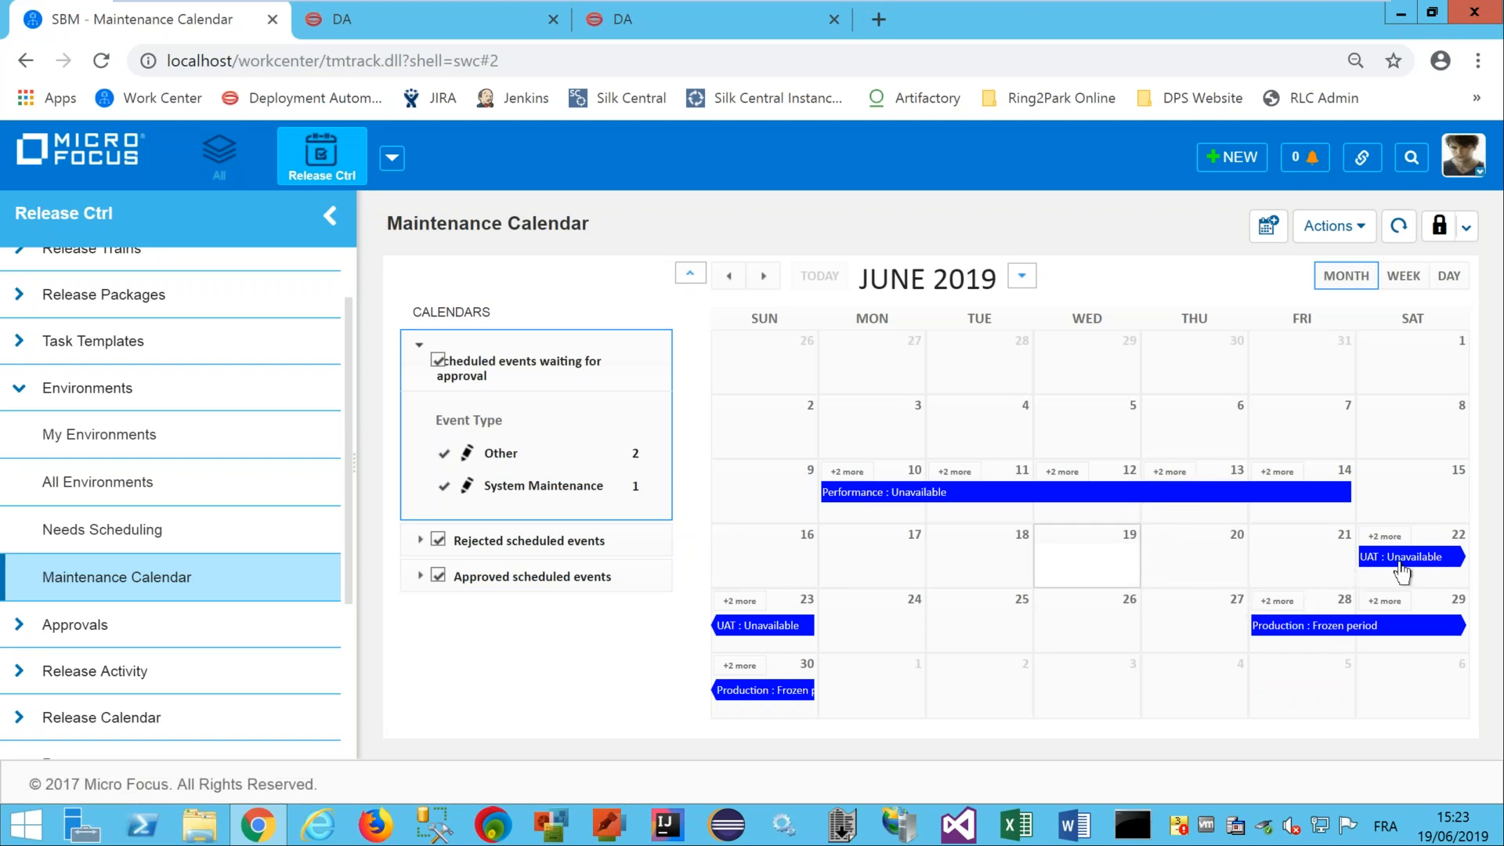
mouse_move(1400, 566)
mouse_move(967, 2)
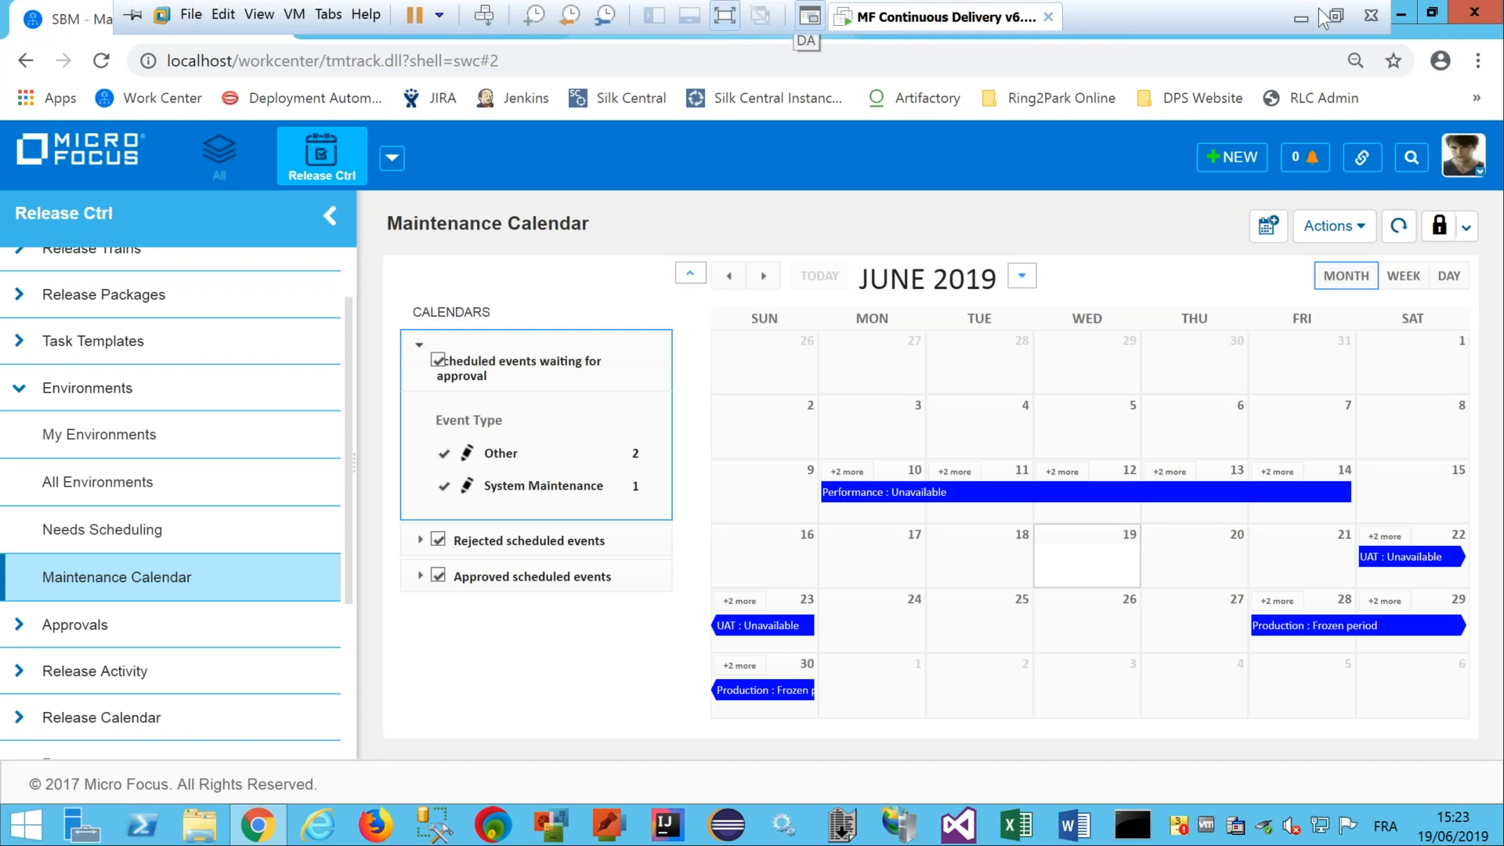
left_click(1300, 17)
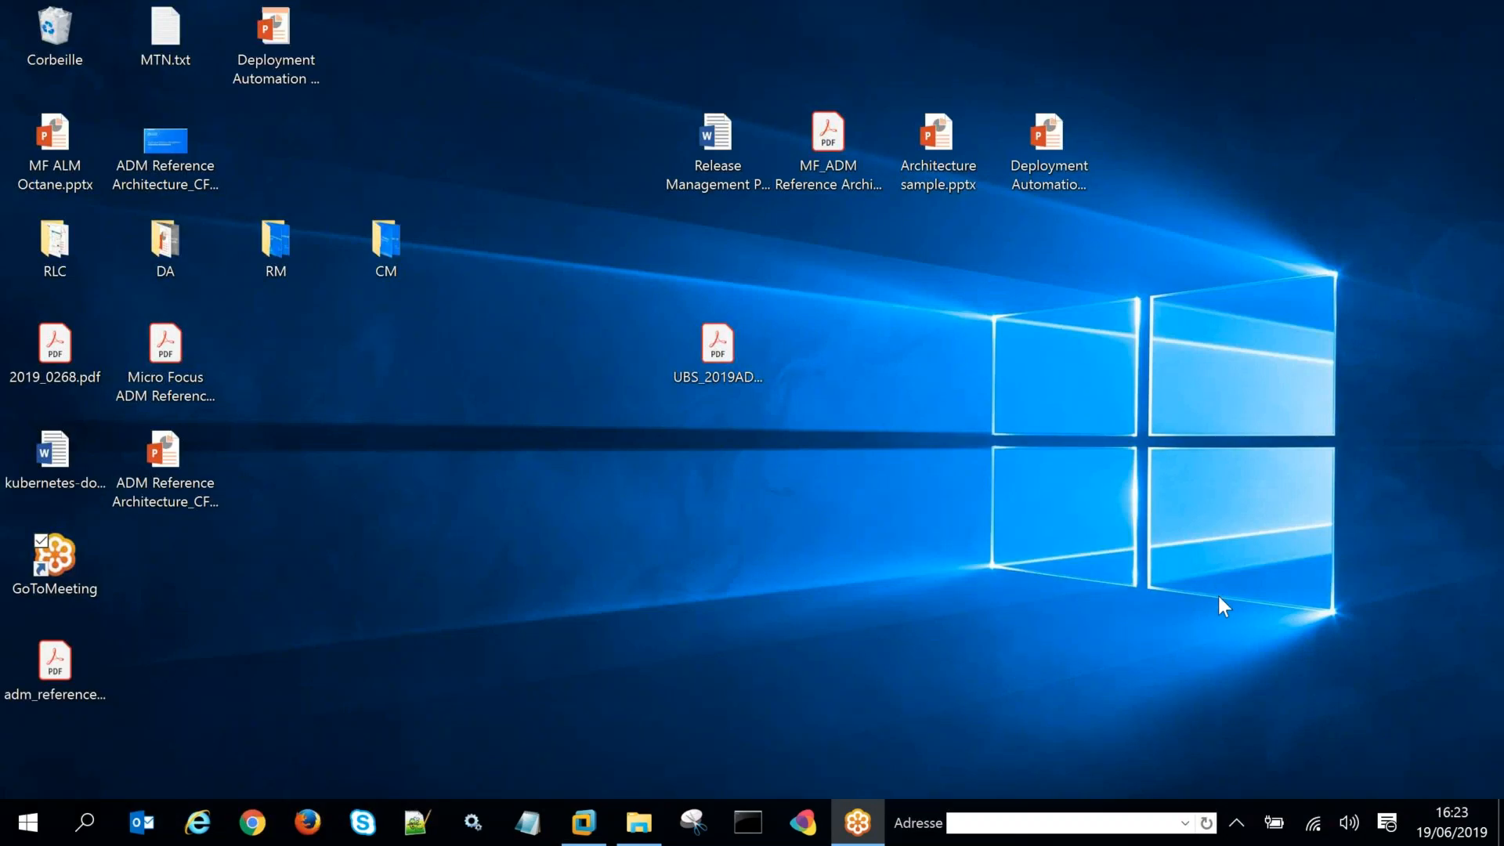